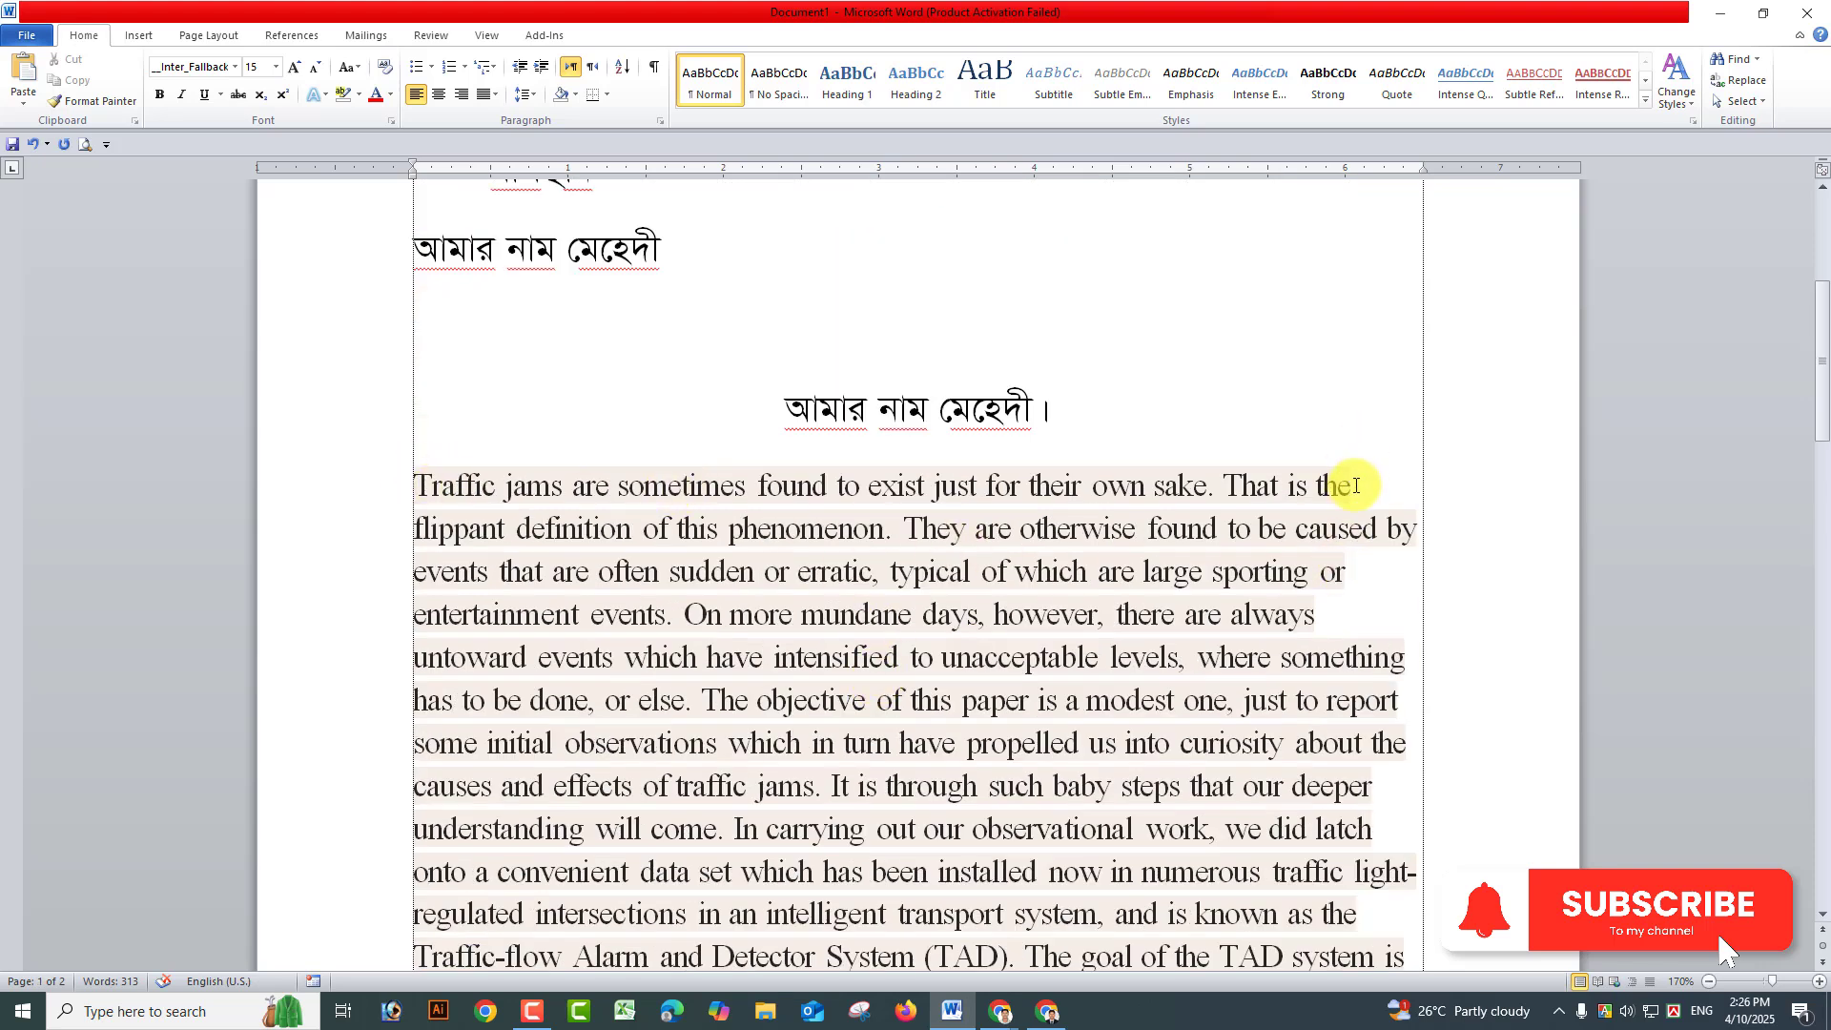
drag(1350, 488, 1363, 526)
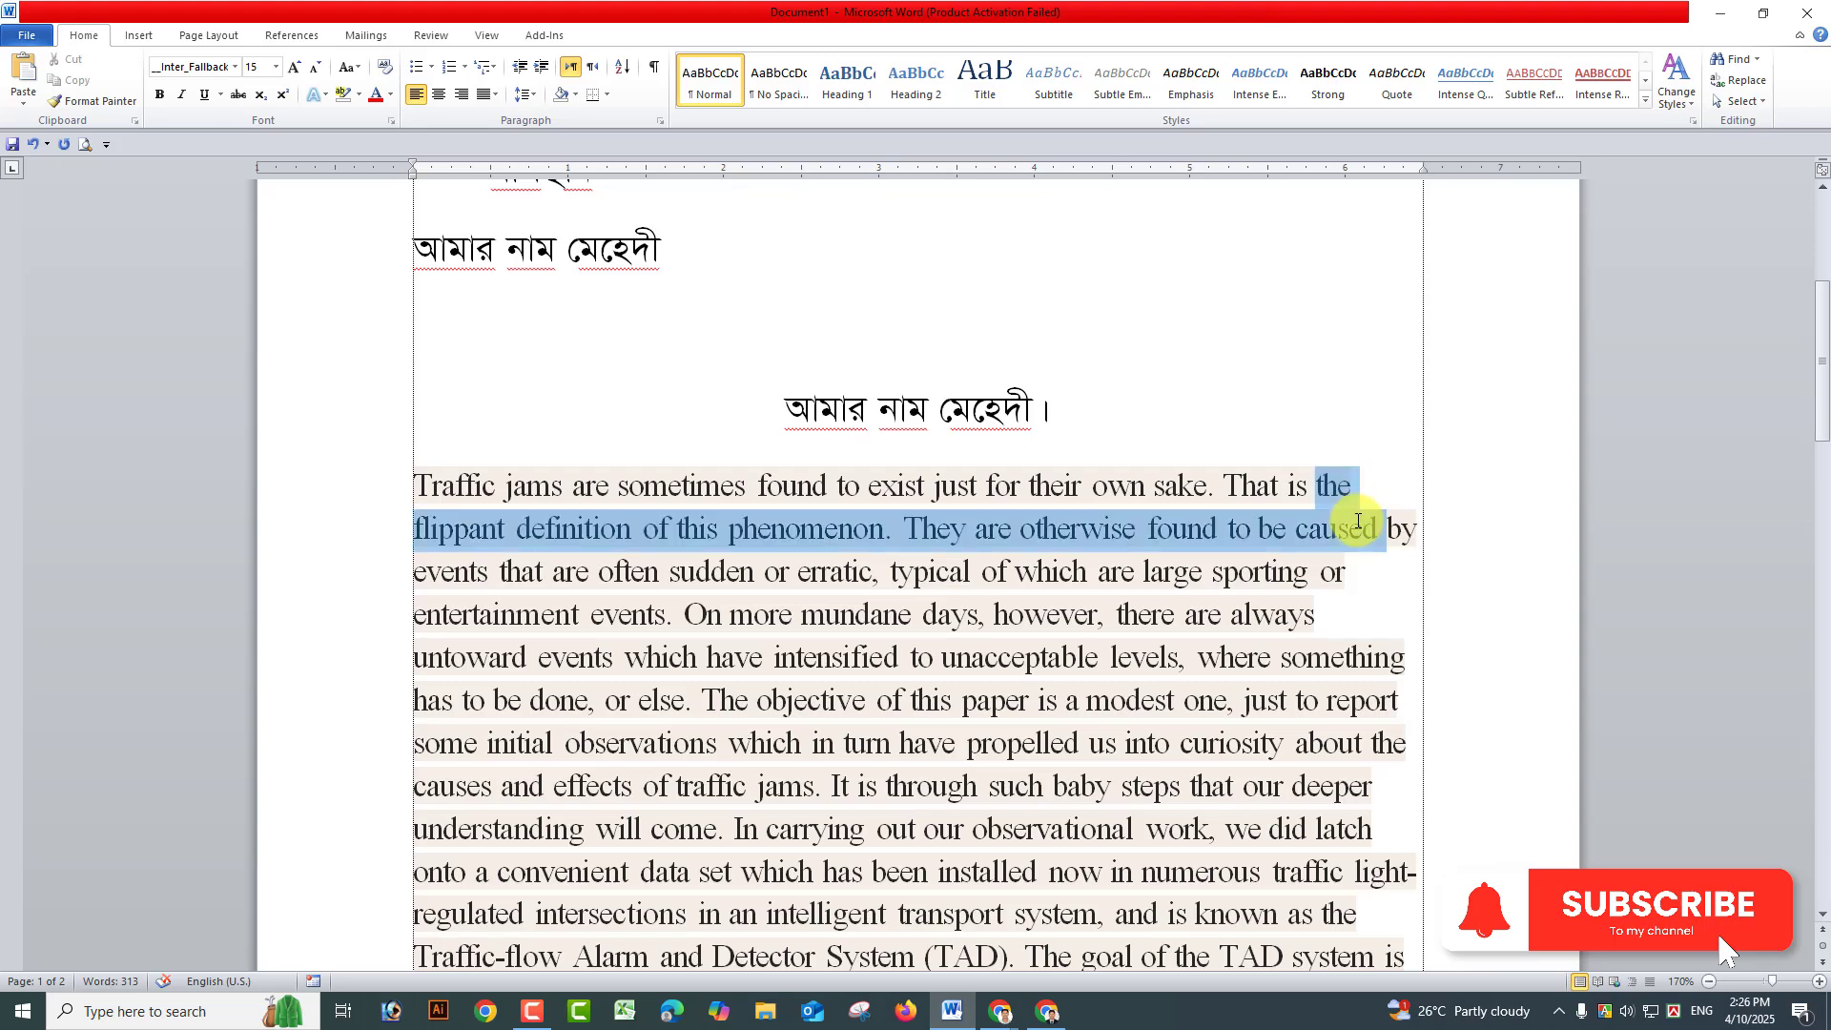
click(1339, 491)
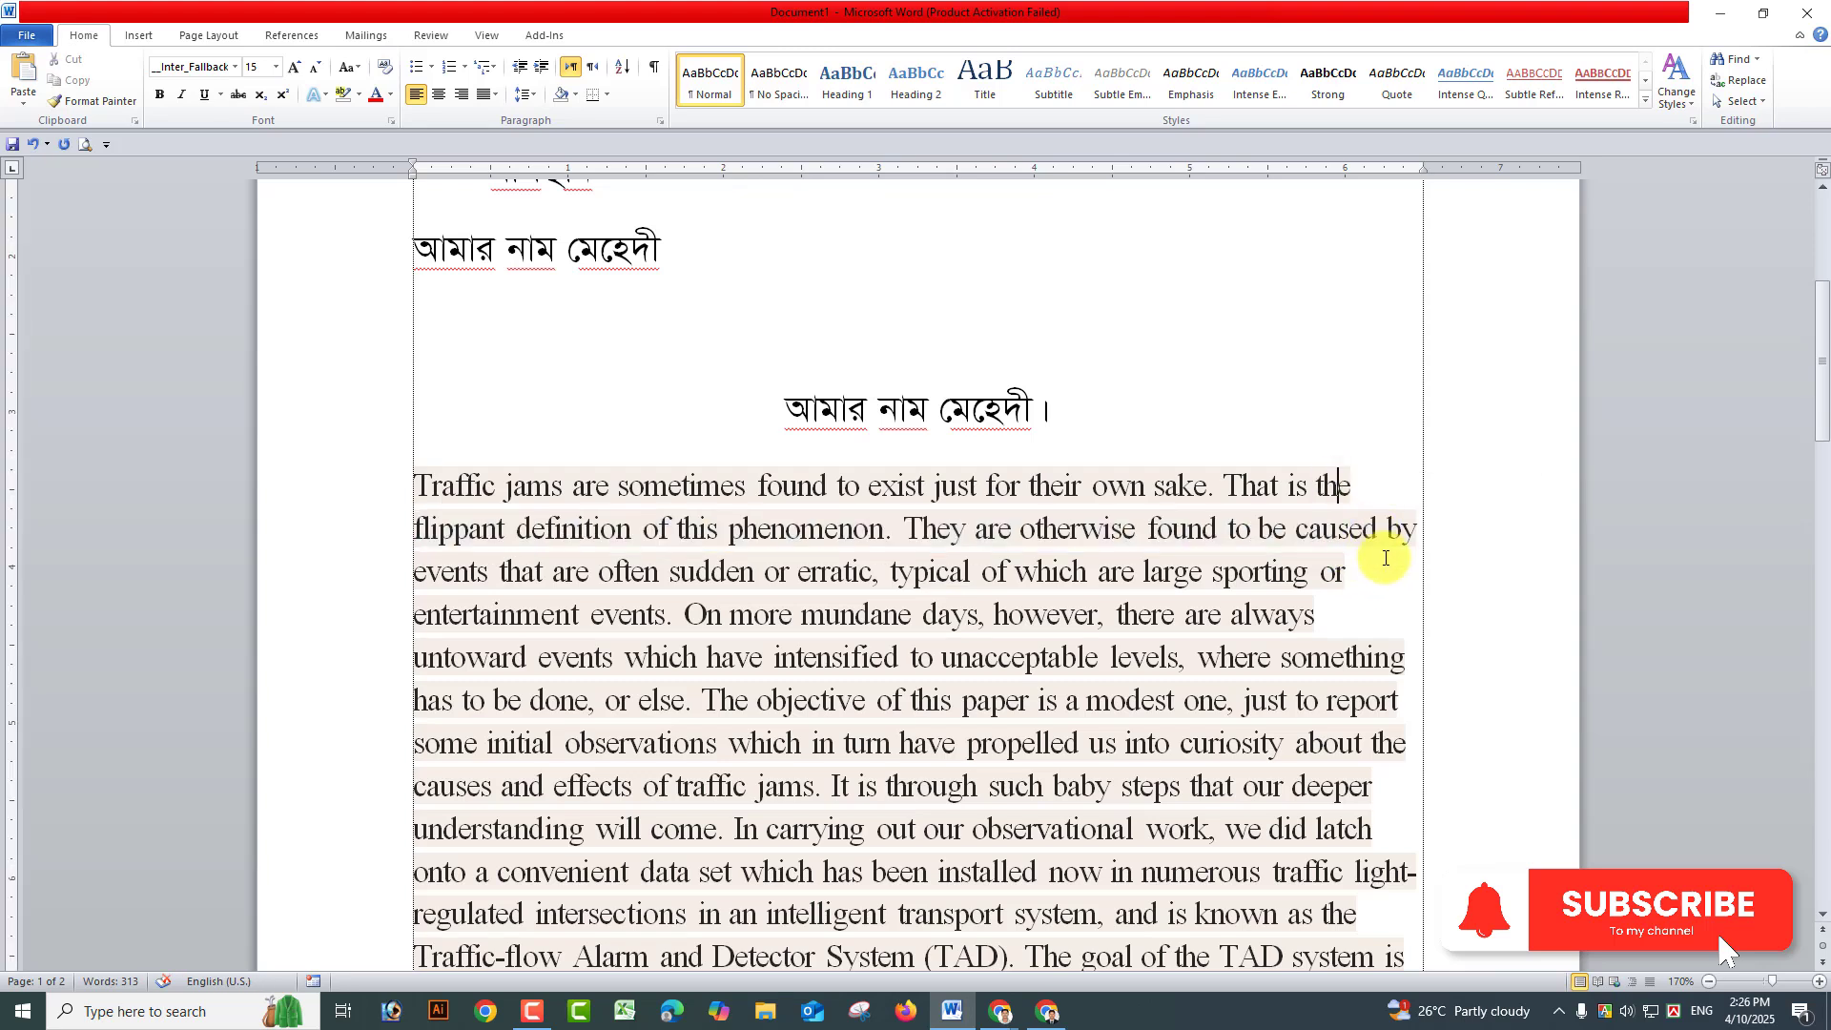
click(1373, 567)
click(1330, 620)
Step: Apply Justify Low alignment to the whole English paragraph about traffic jams
click(410, 486)
drag(441, 529, 1193, 552)
scroll(1211, 544, up, 11)
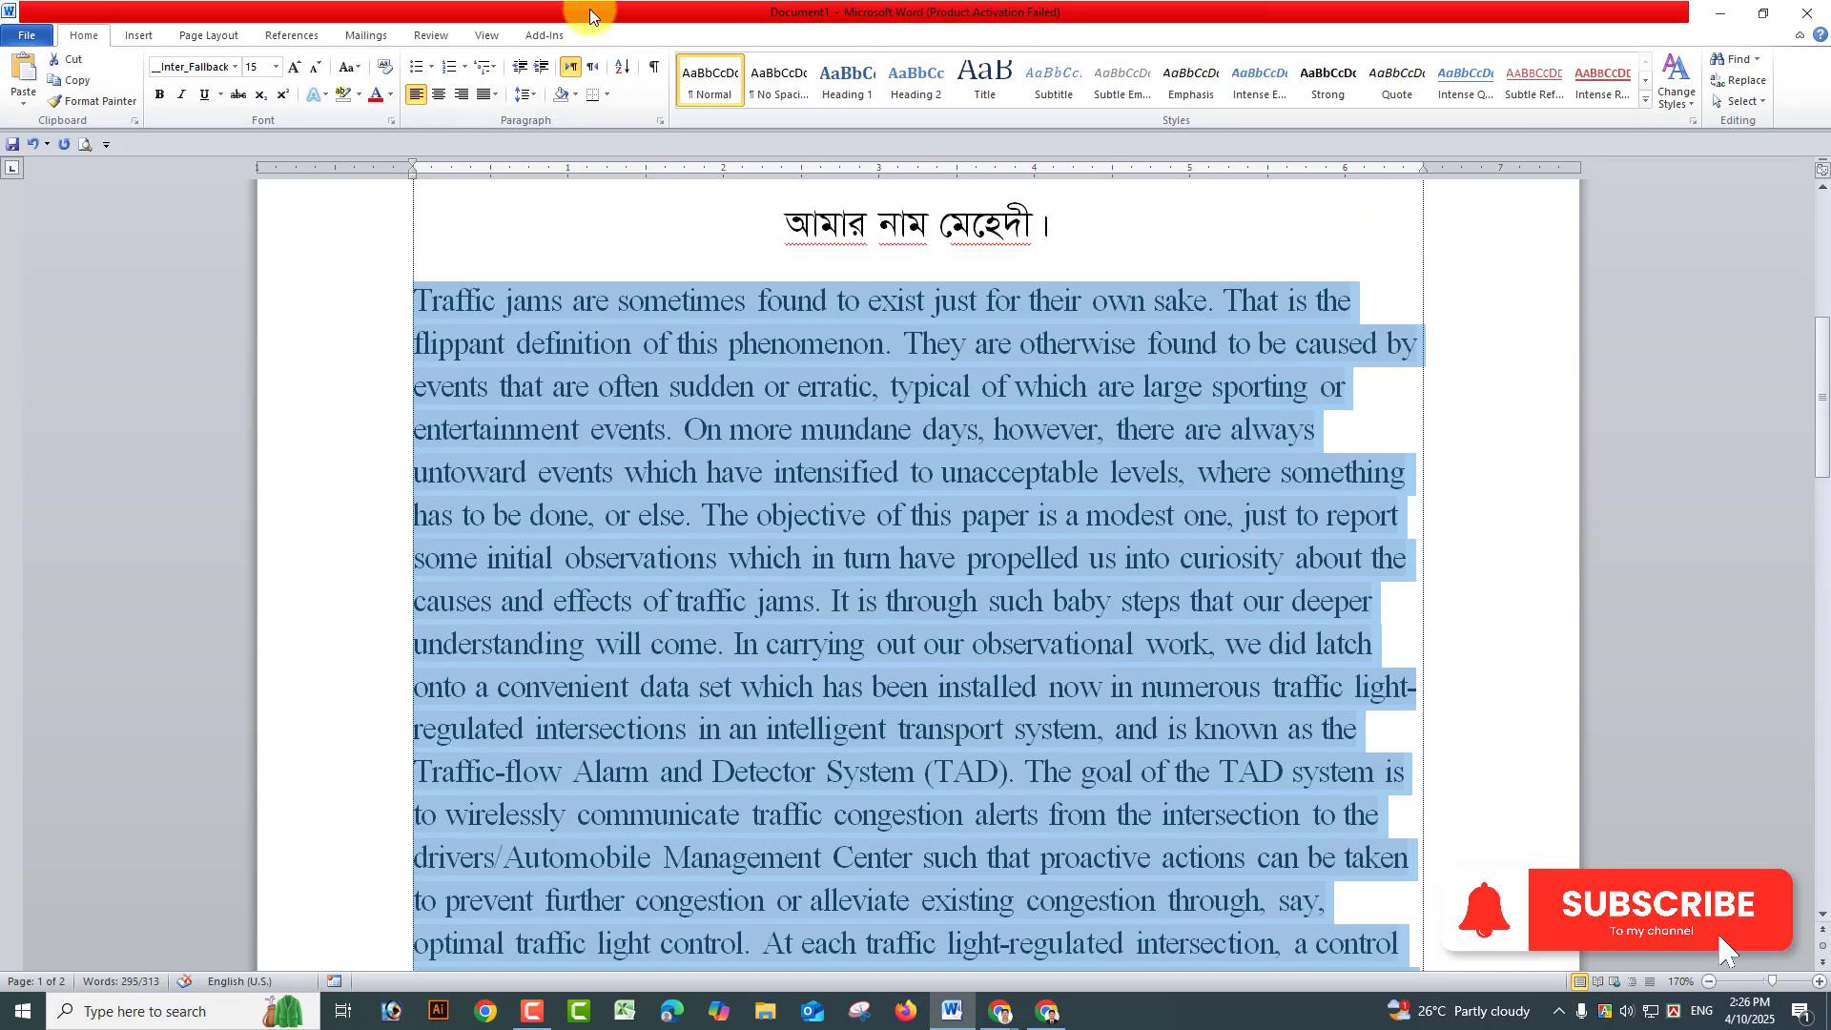
click(522, 93)
click(488, 96)
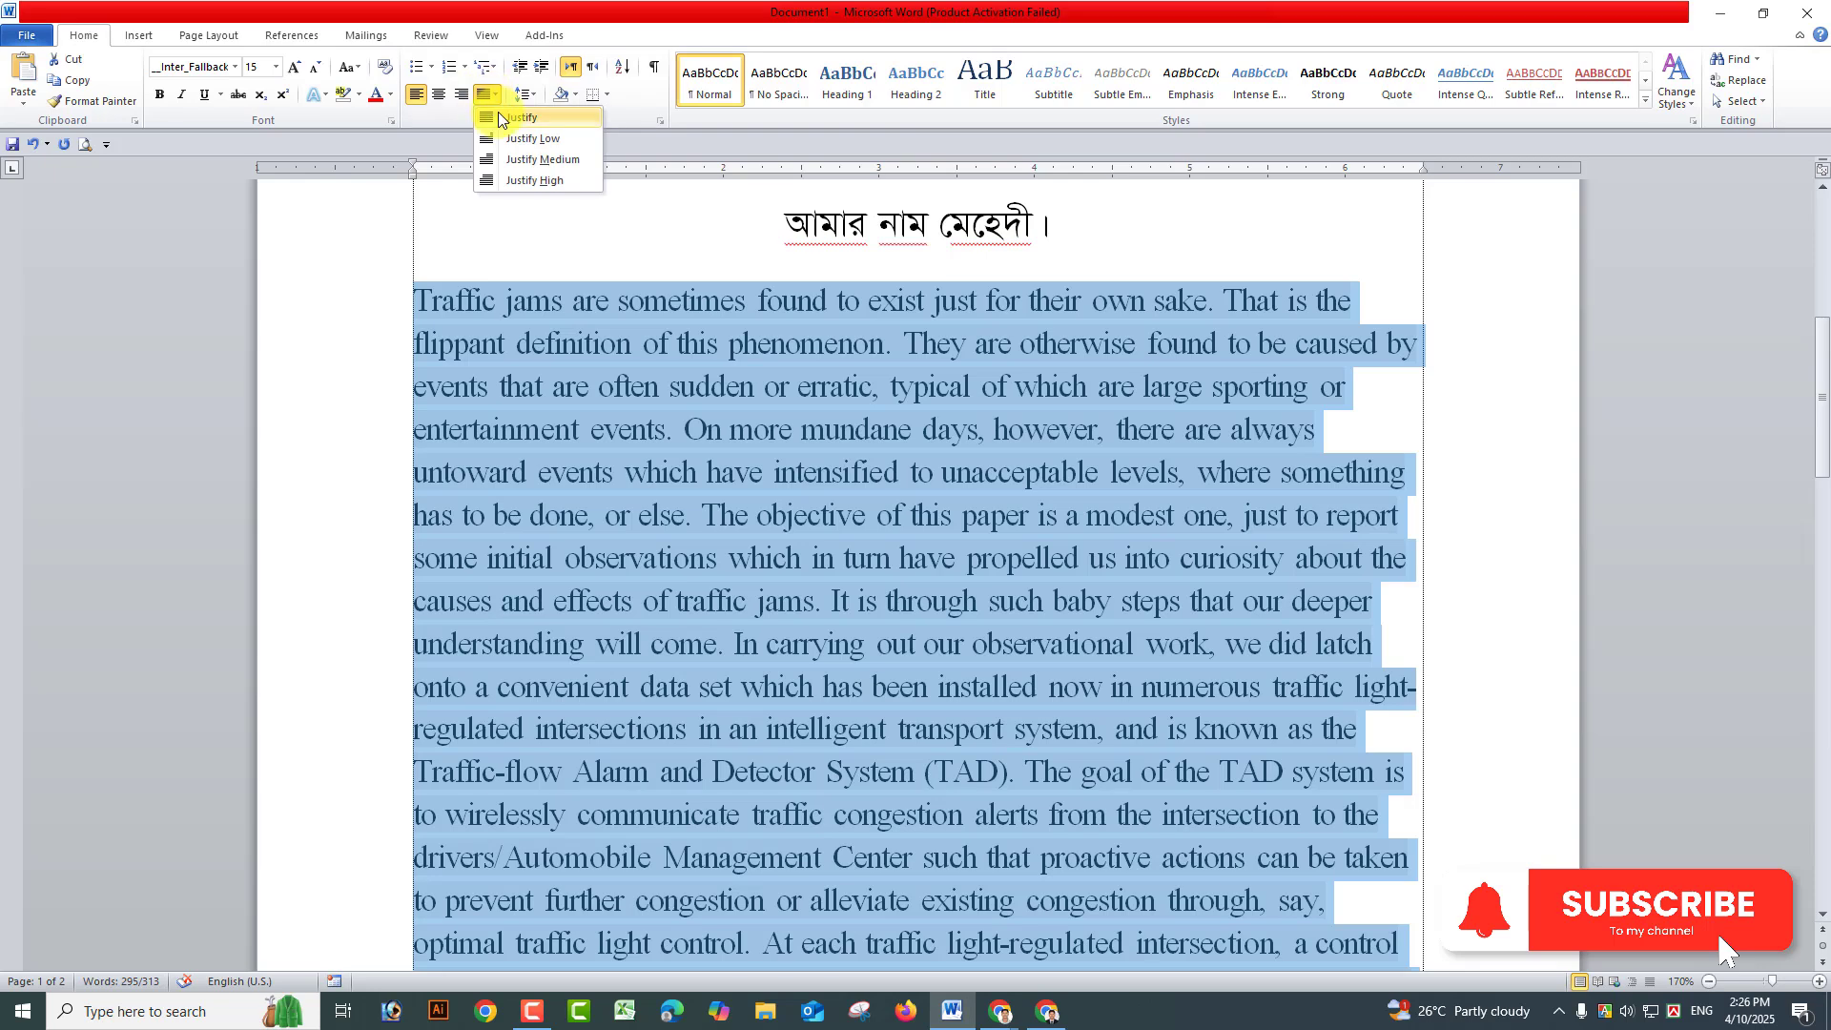
click(544, 136)
click(1354, 345)
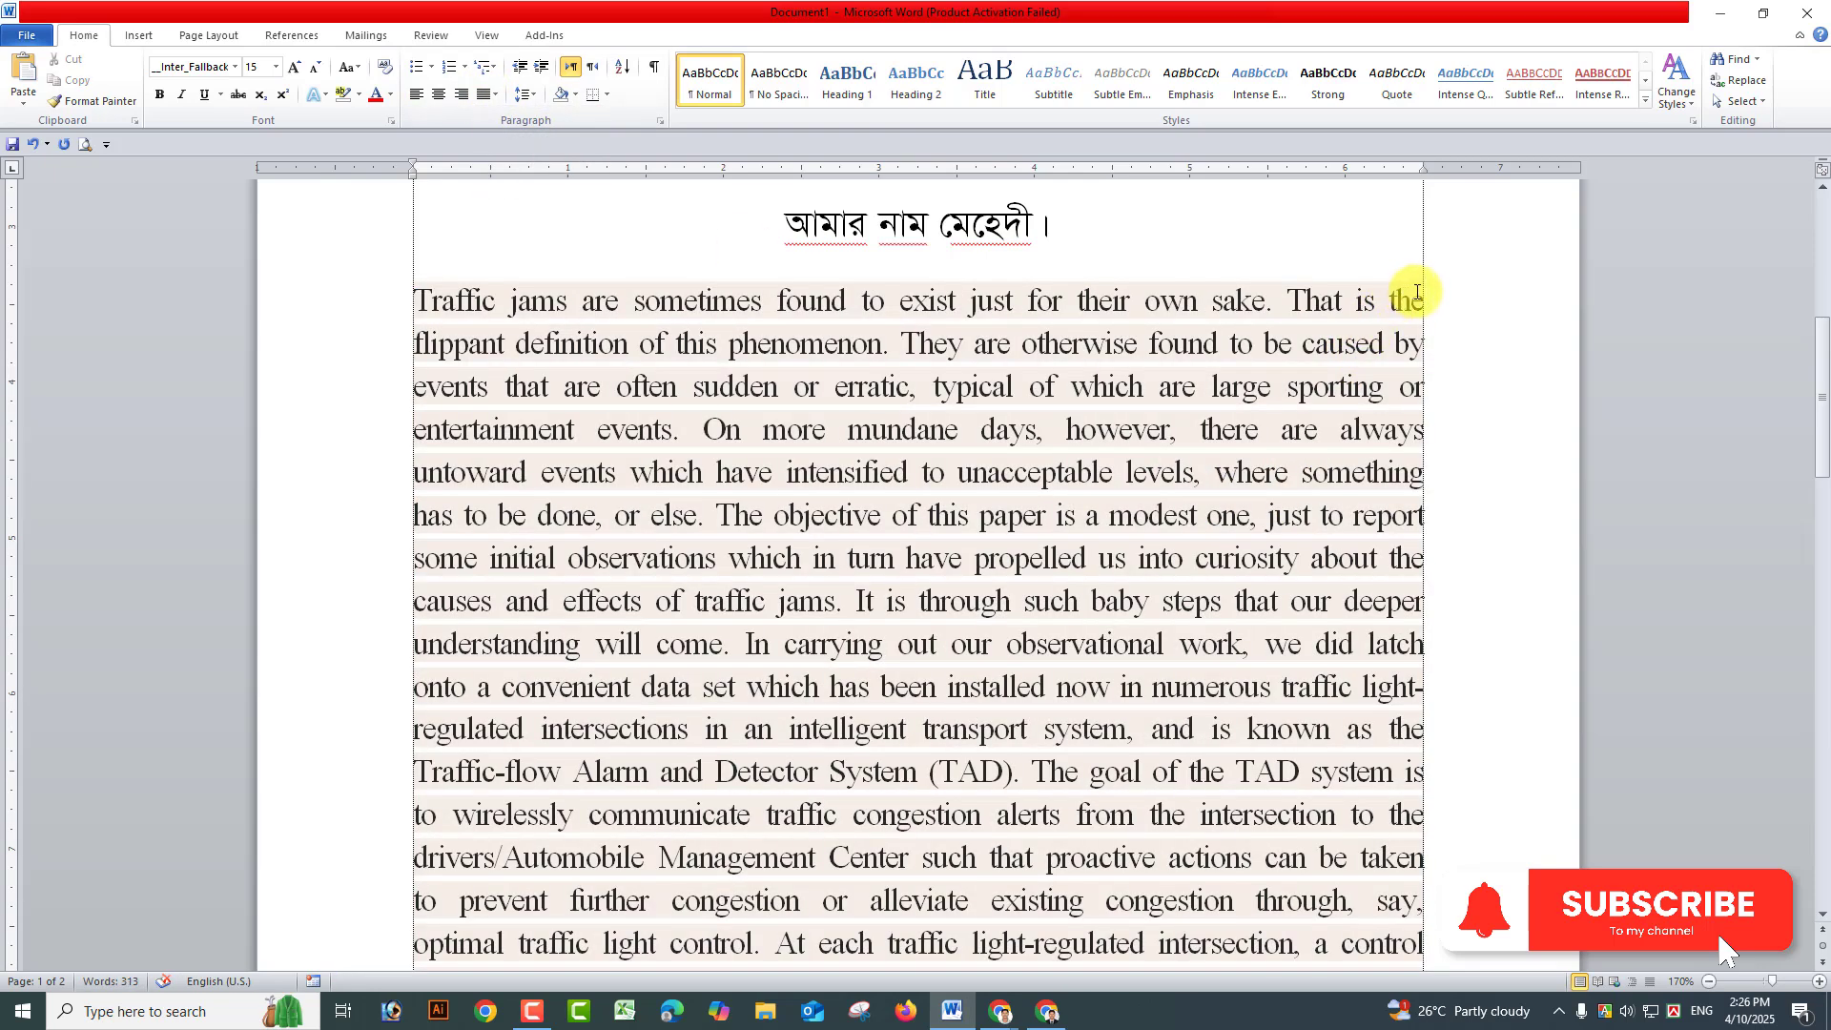
mouse_move(1406, 294)
mouse_down()
mouse_move(1439, 352)
mouse_move(1394, 715)
mouse_move(1406, 768)
mouse_move(1412, 300)
mouse_up()
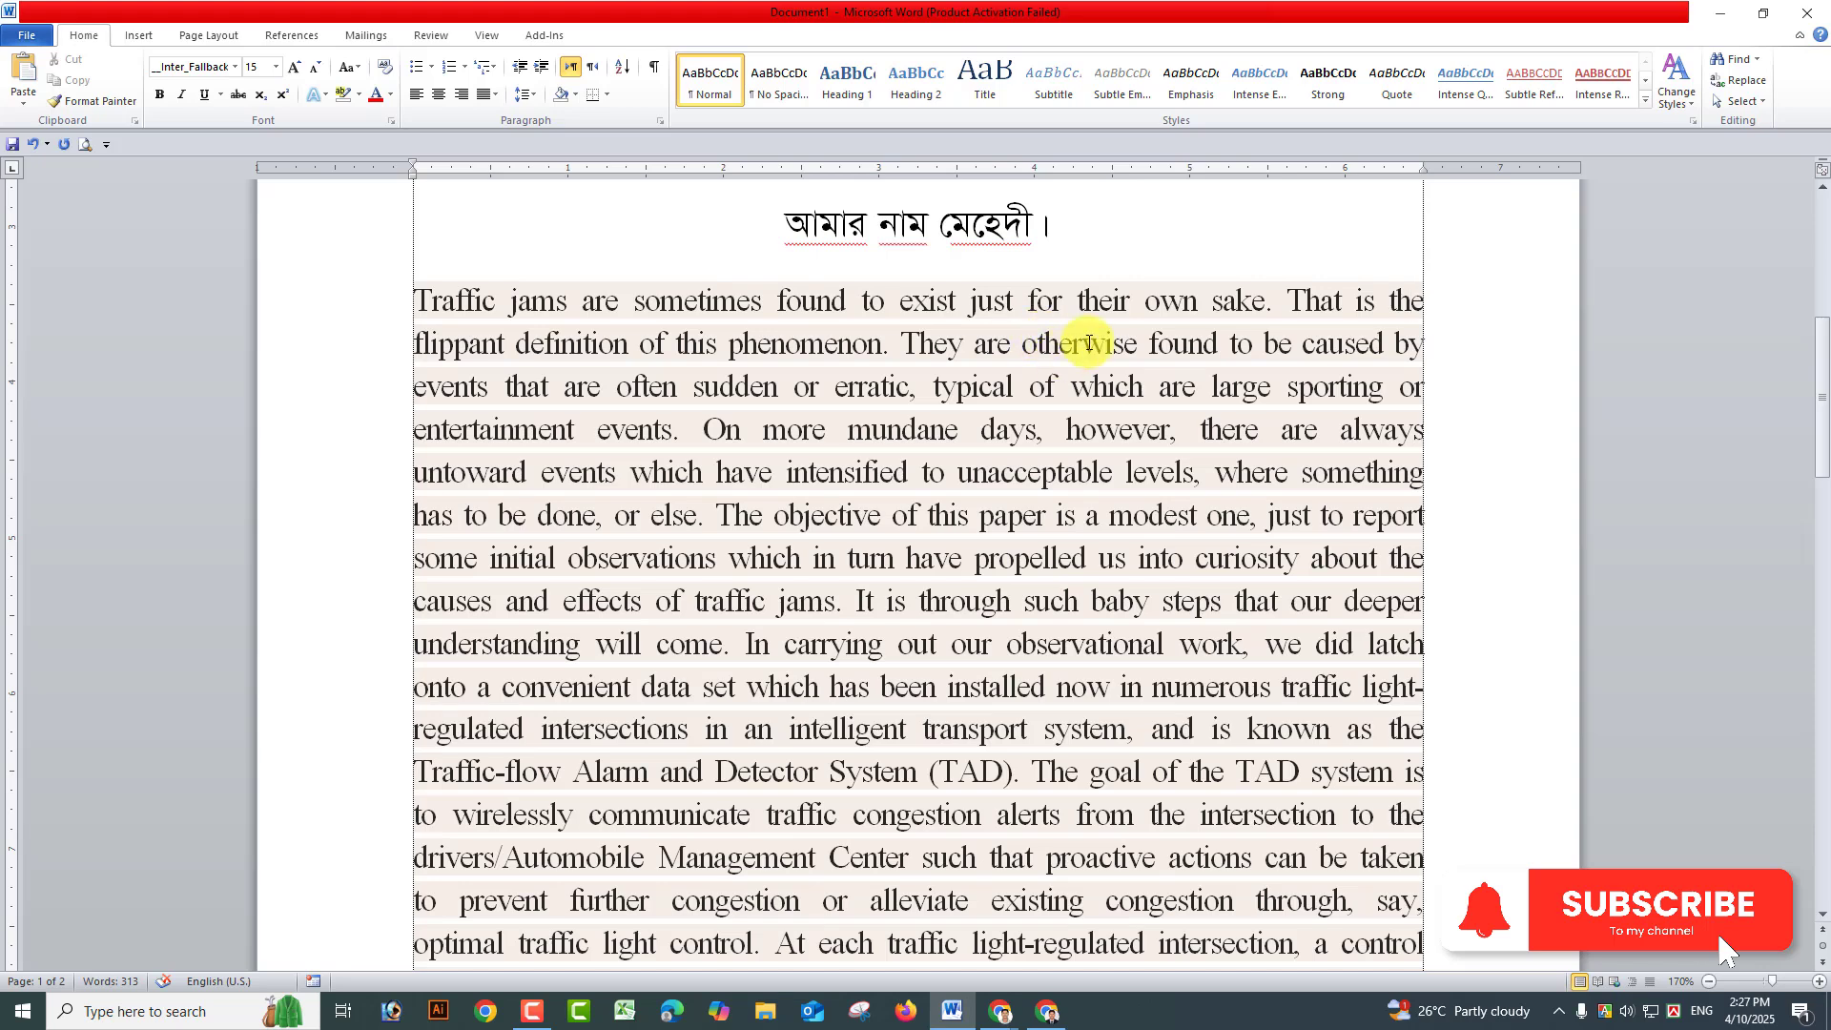
Step: Set the line spacing to 1.0 for the opening Bangla heading, the checkmark list and the left-aligned line below it
scroll(506, 204, up, 3)
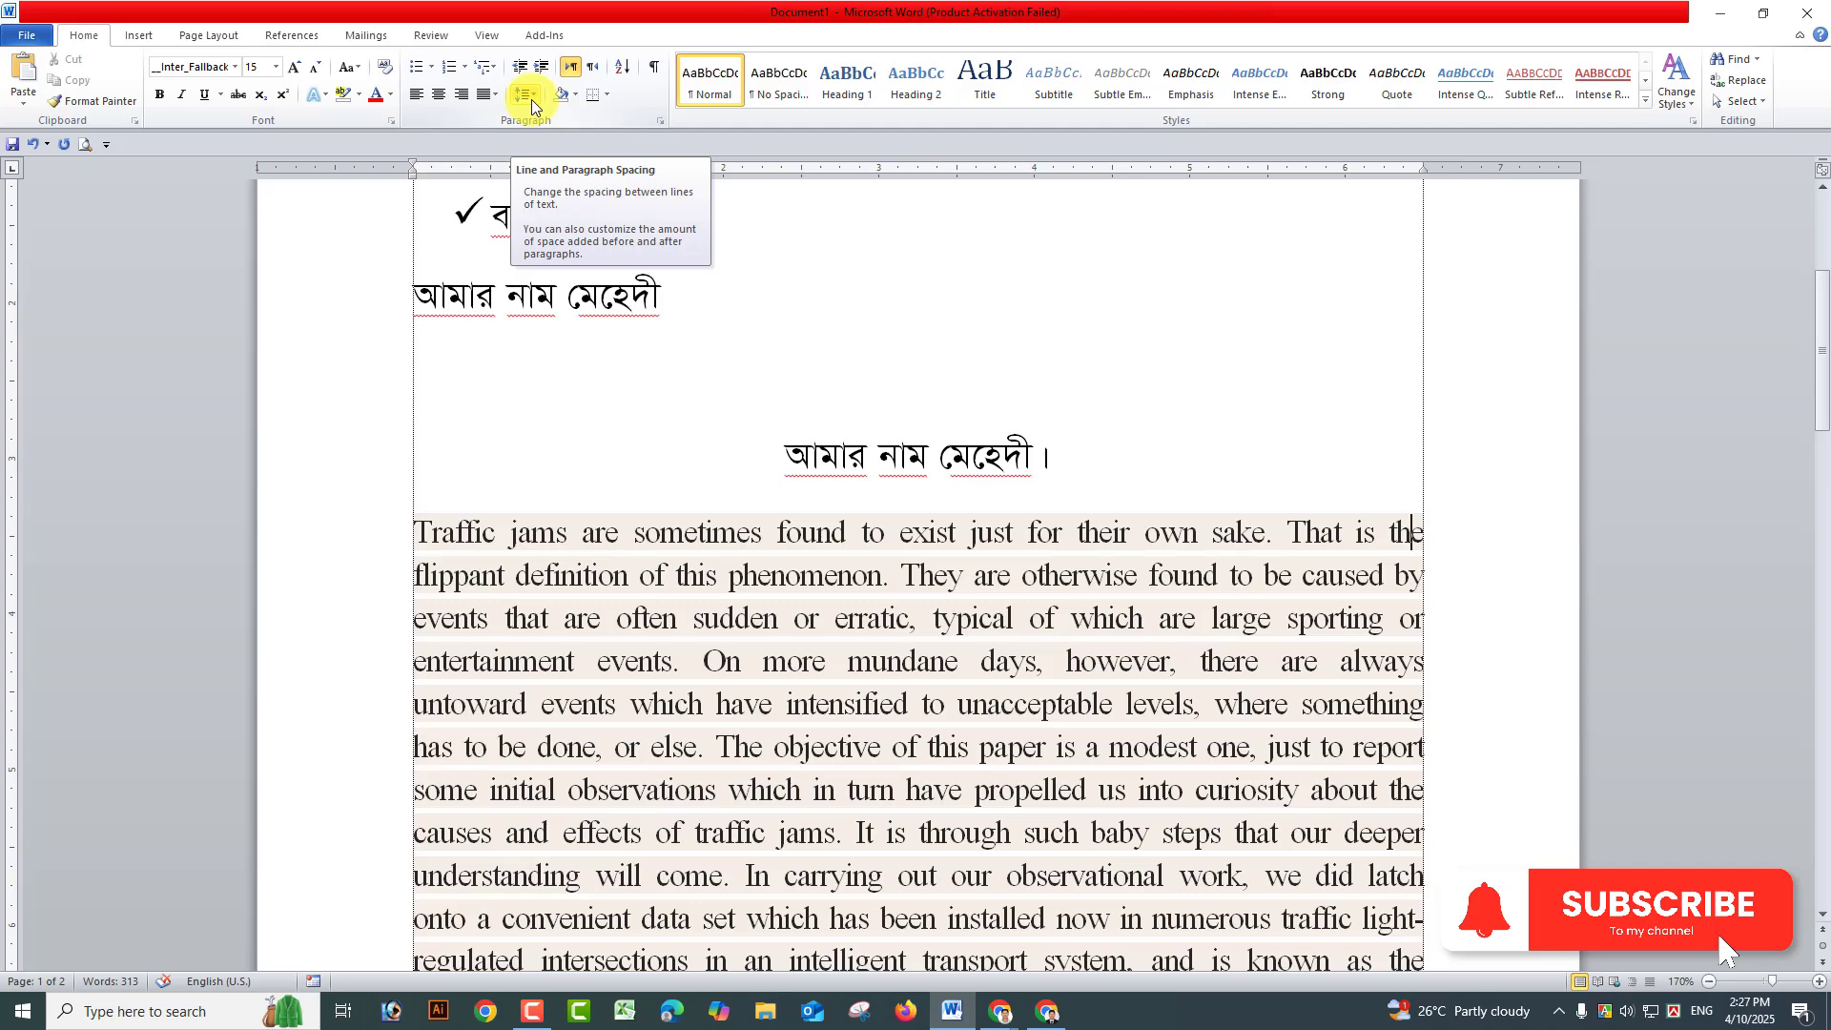
scroll(469, 466, up, 4)
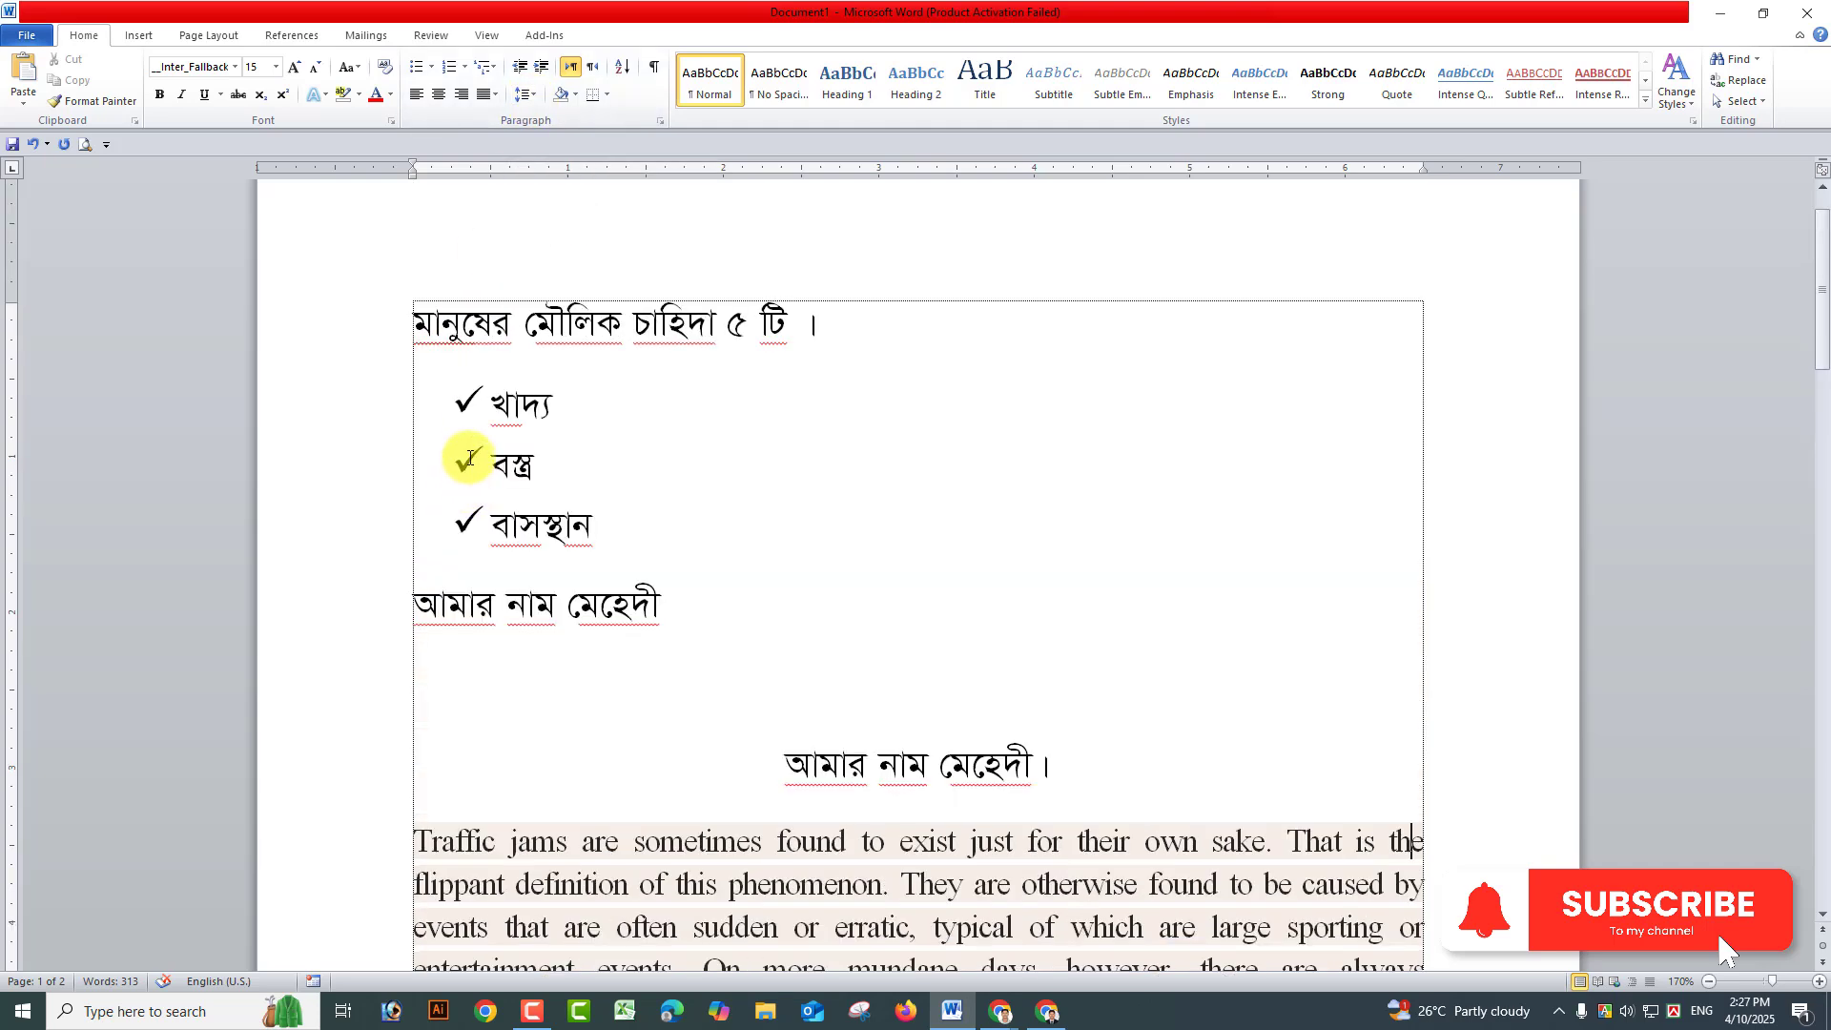
click(442, 323)
click(497, 322)
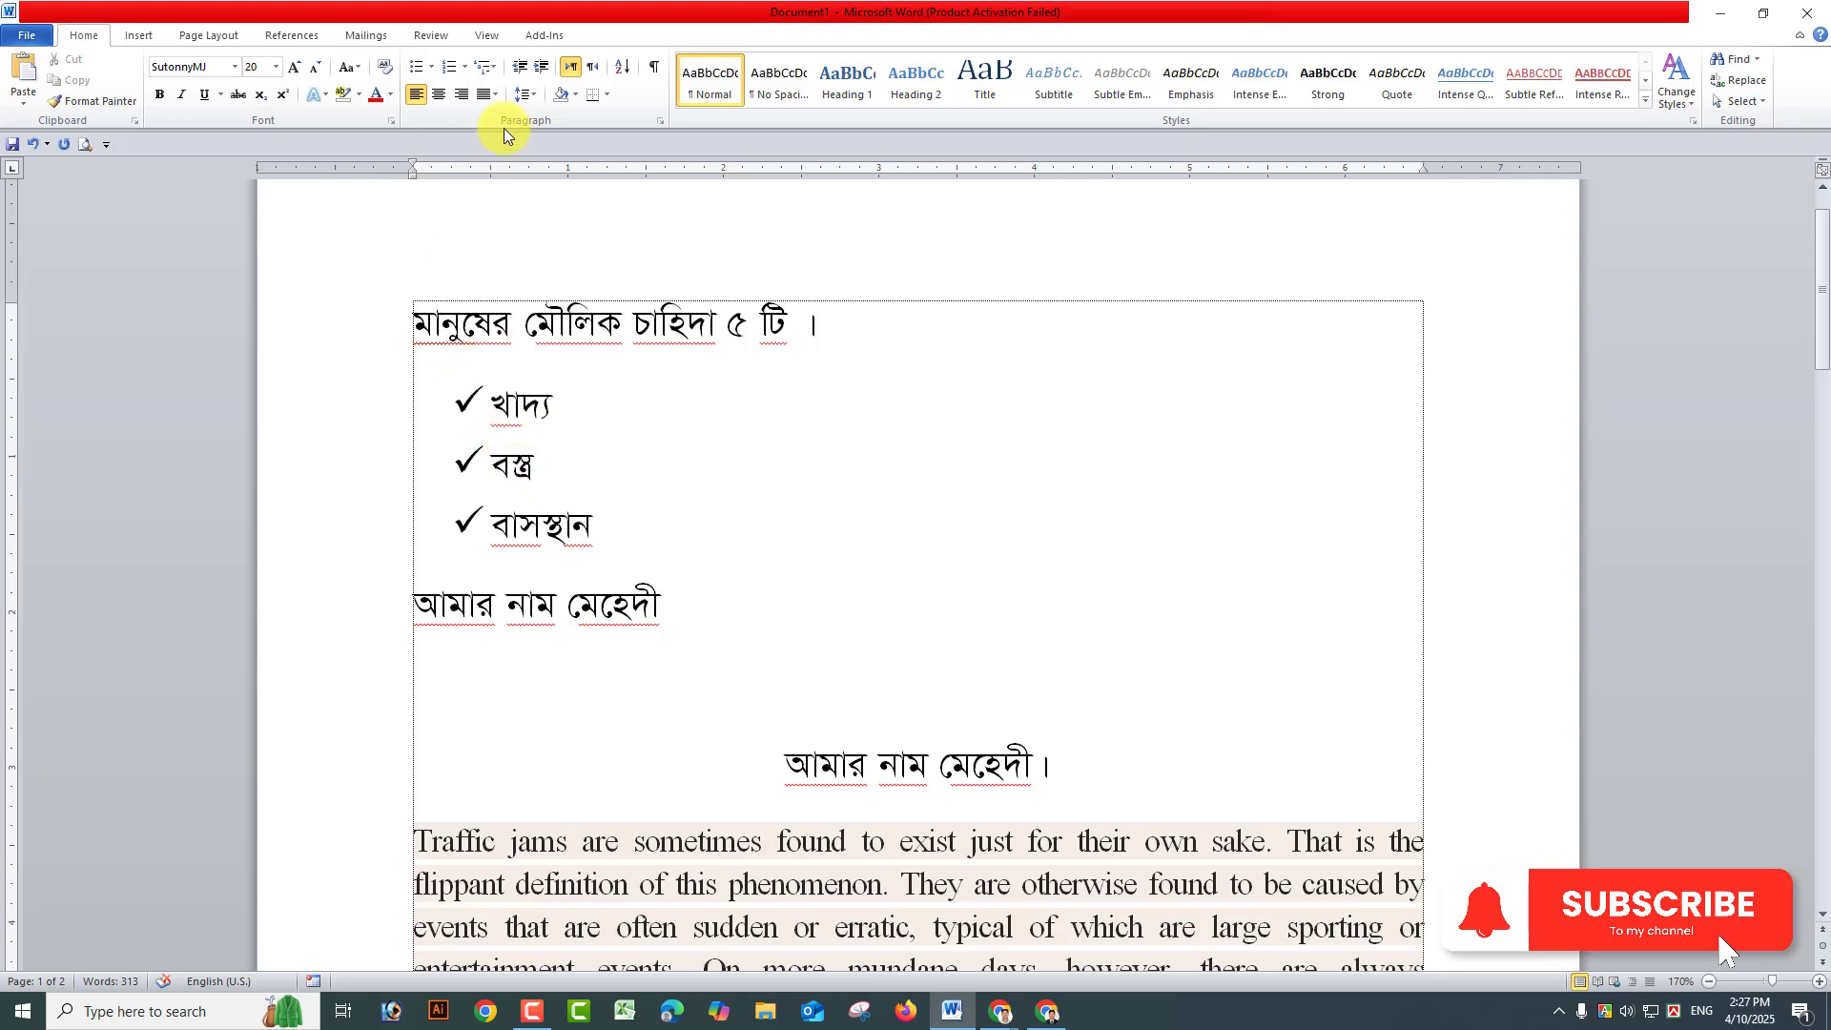
drag(547, 287, 613, 603)
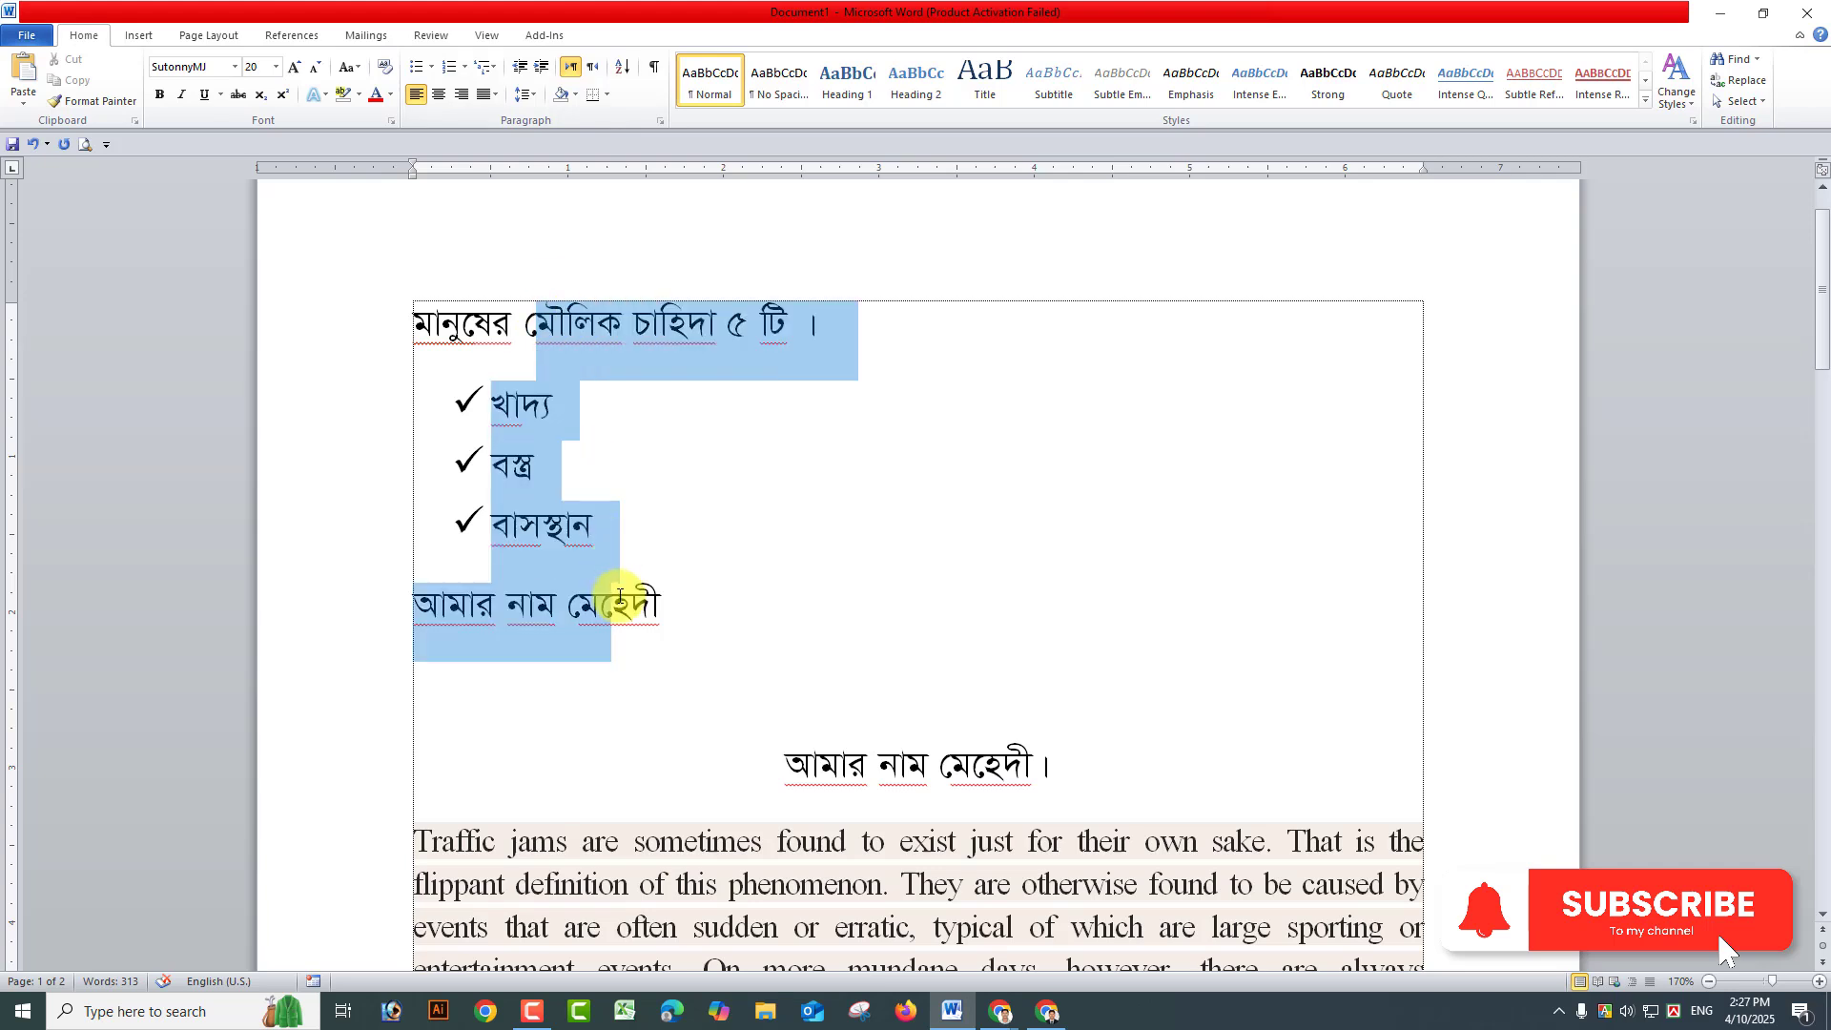
click(537, 95)
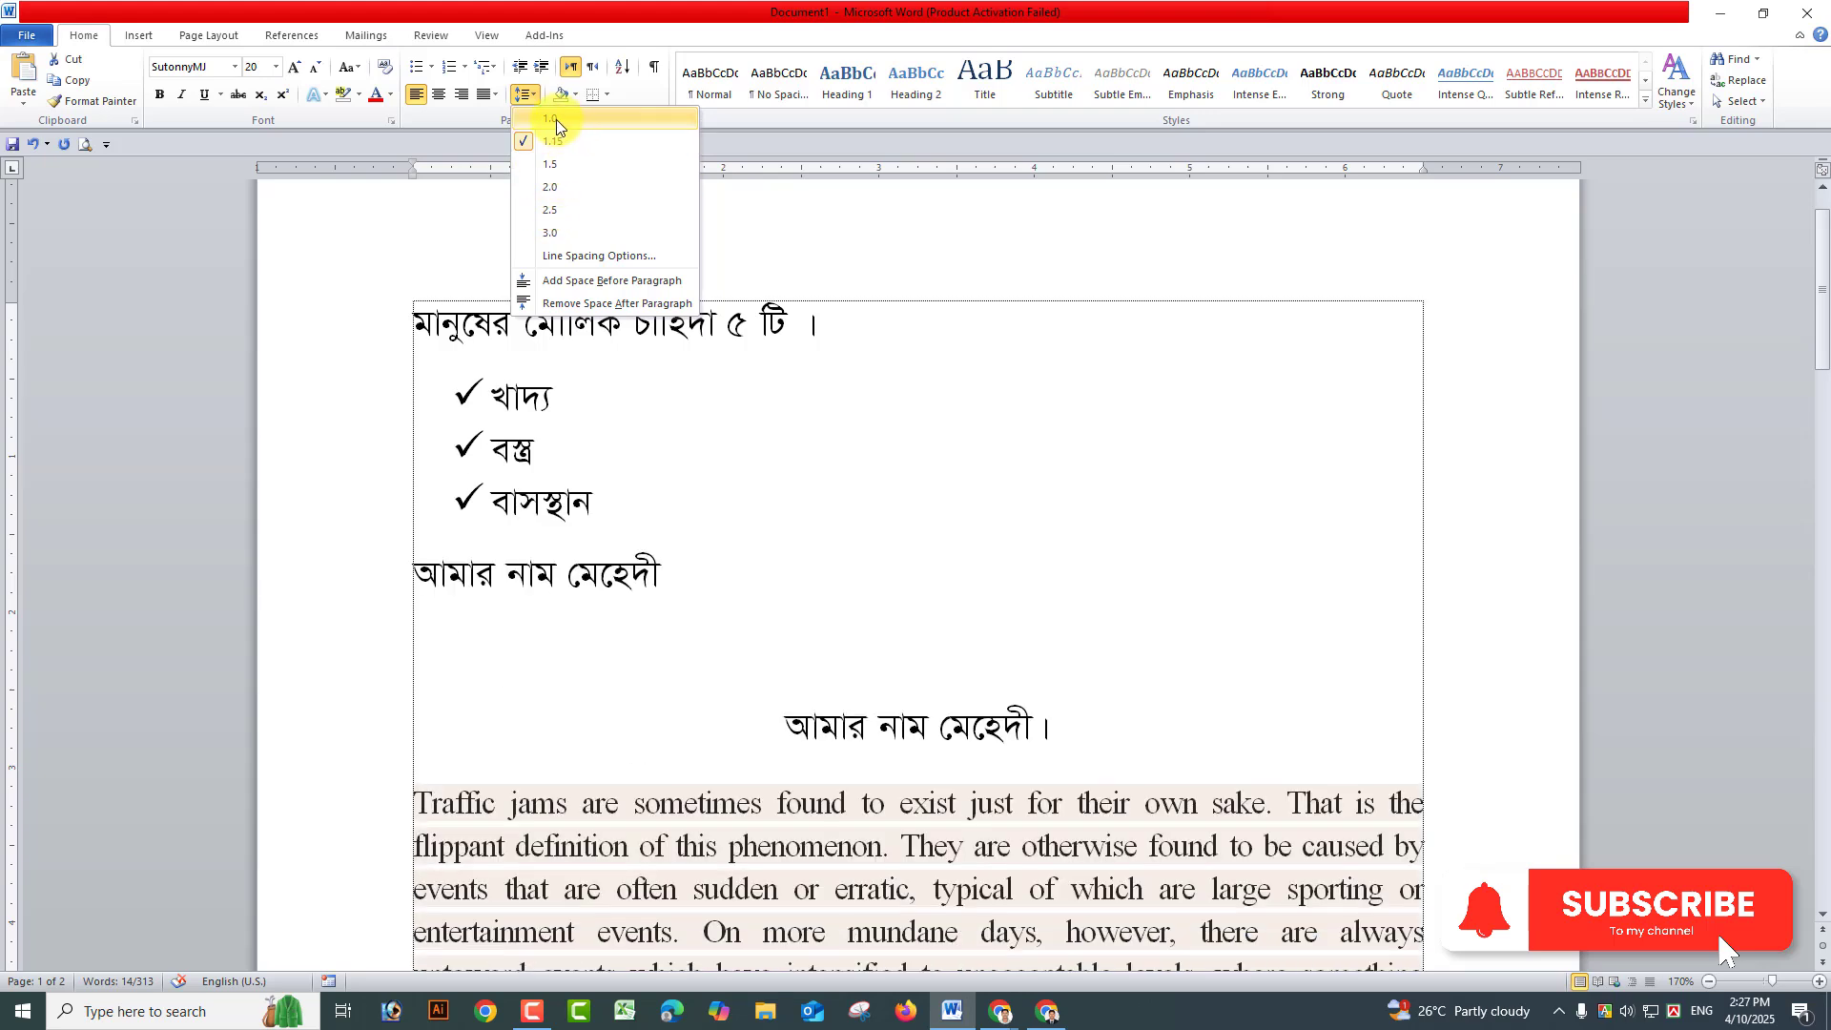
click(557, 119)
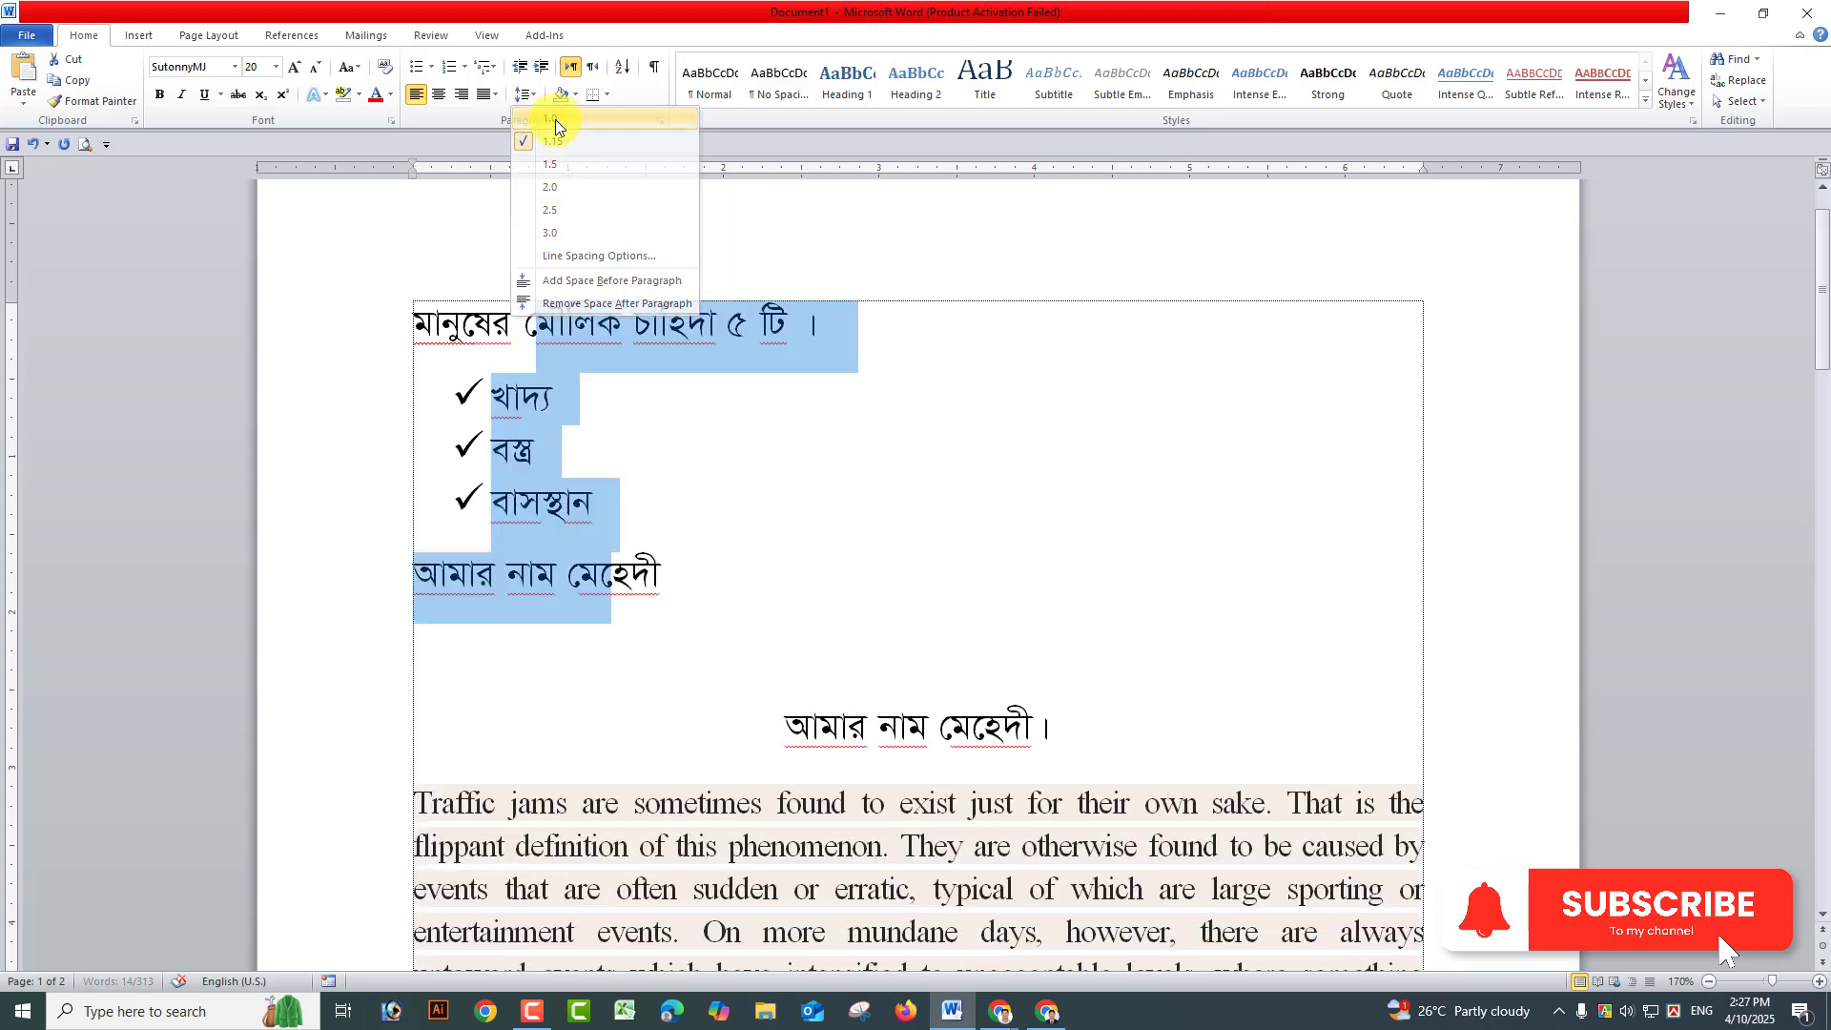
Step: Turn on "Don't add space between paragraphs of the same style" for the selected Bangla lines through the line spacing options
click(527, 95)
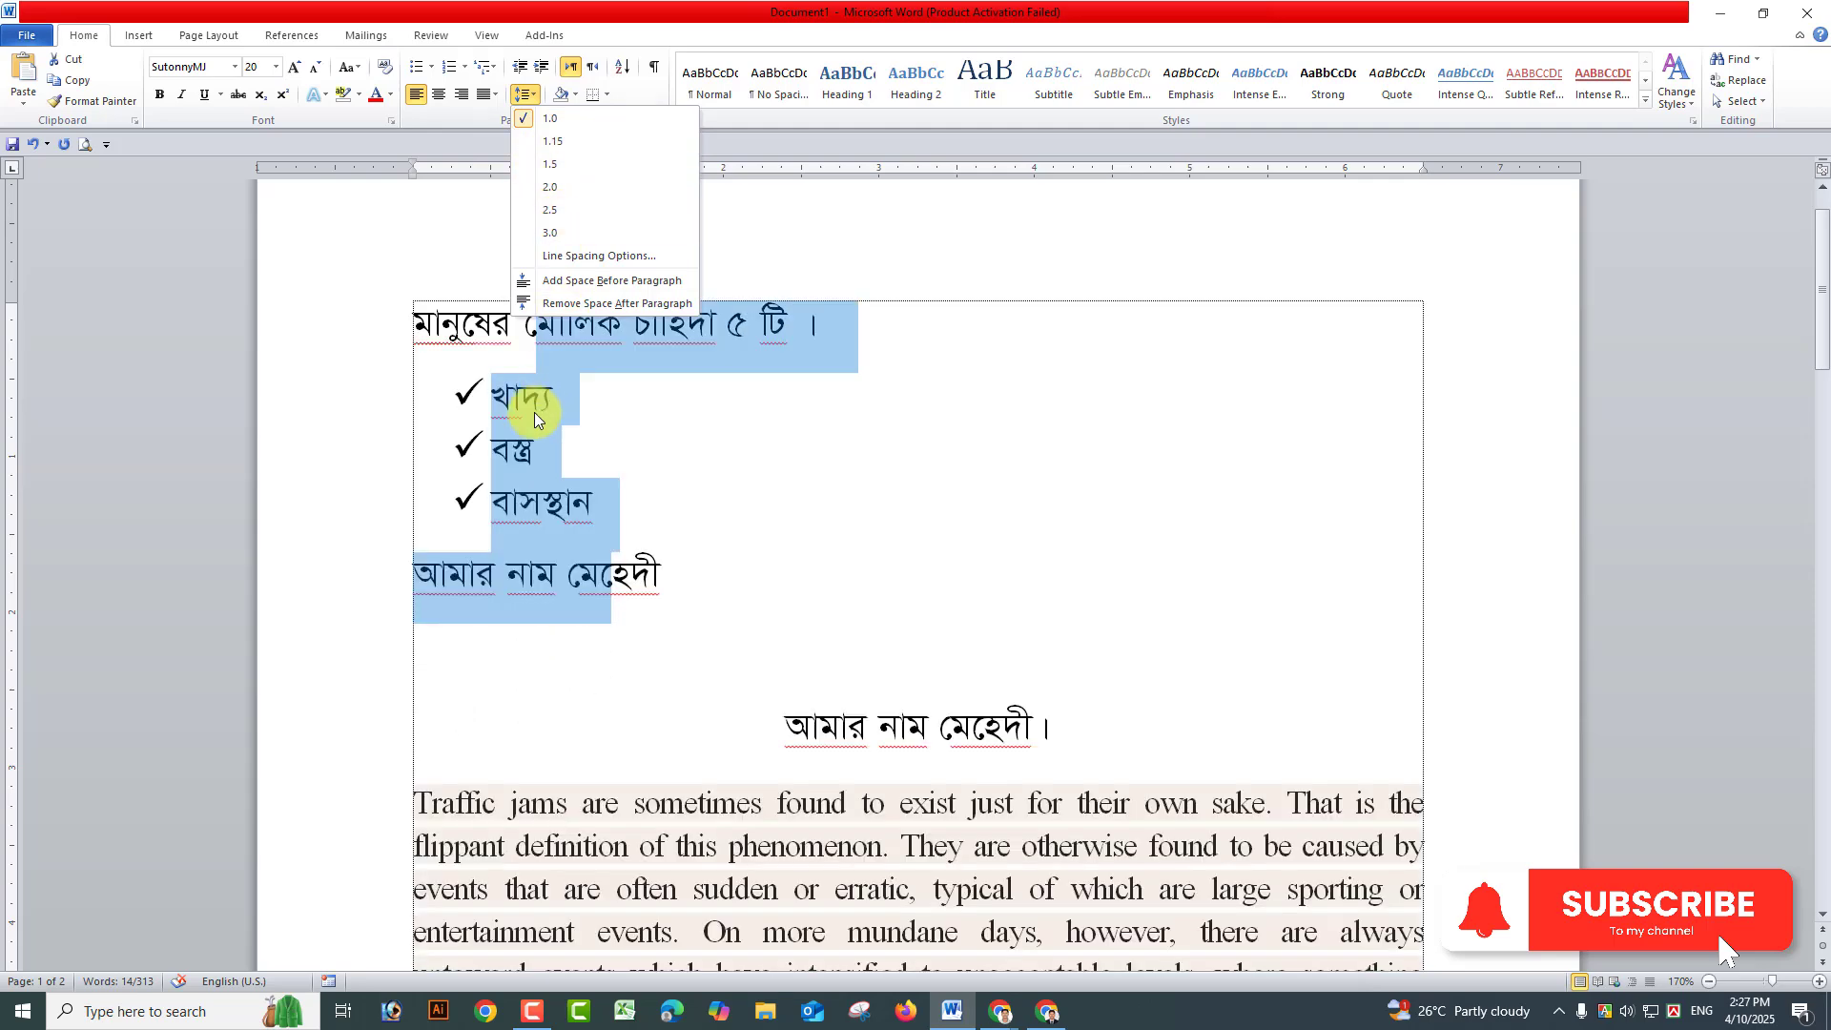
click(557, 255)
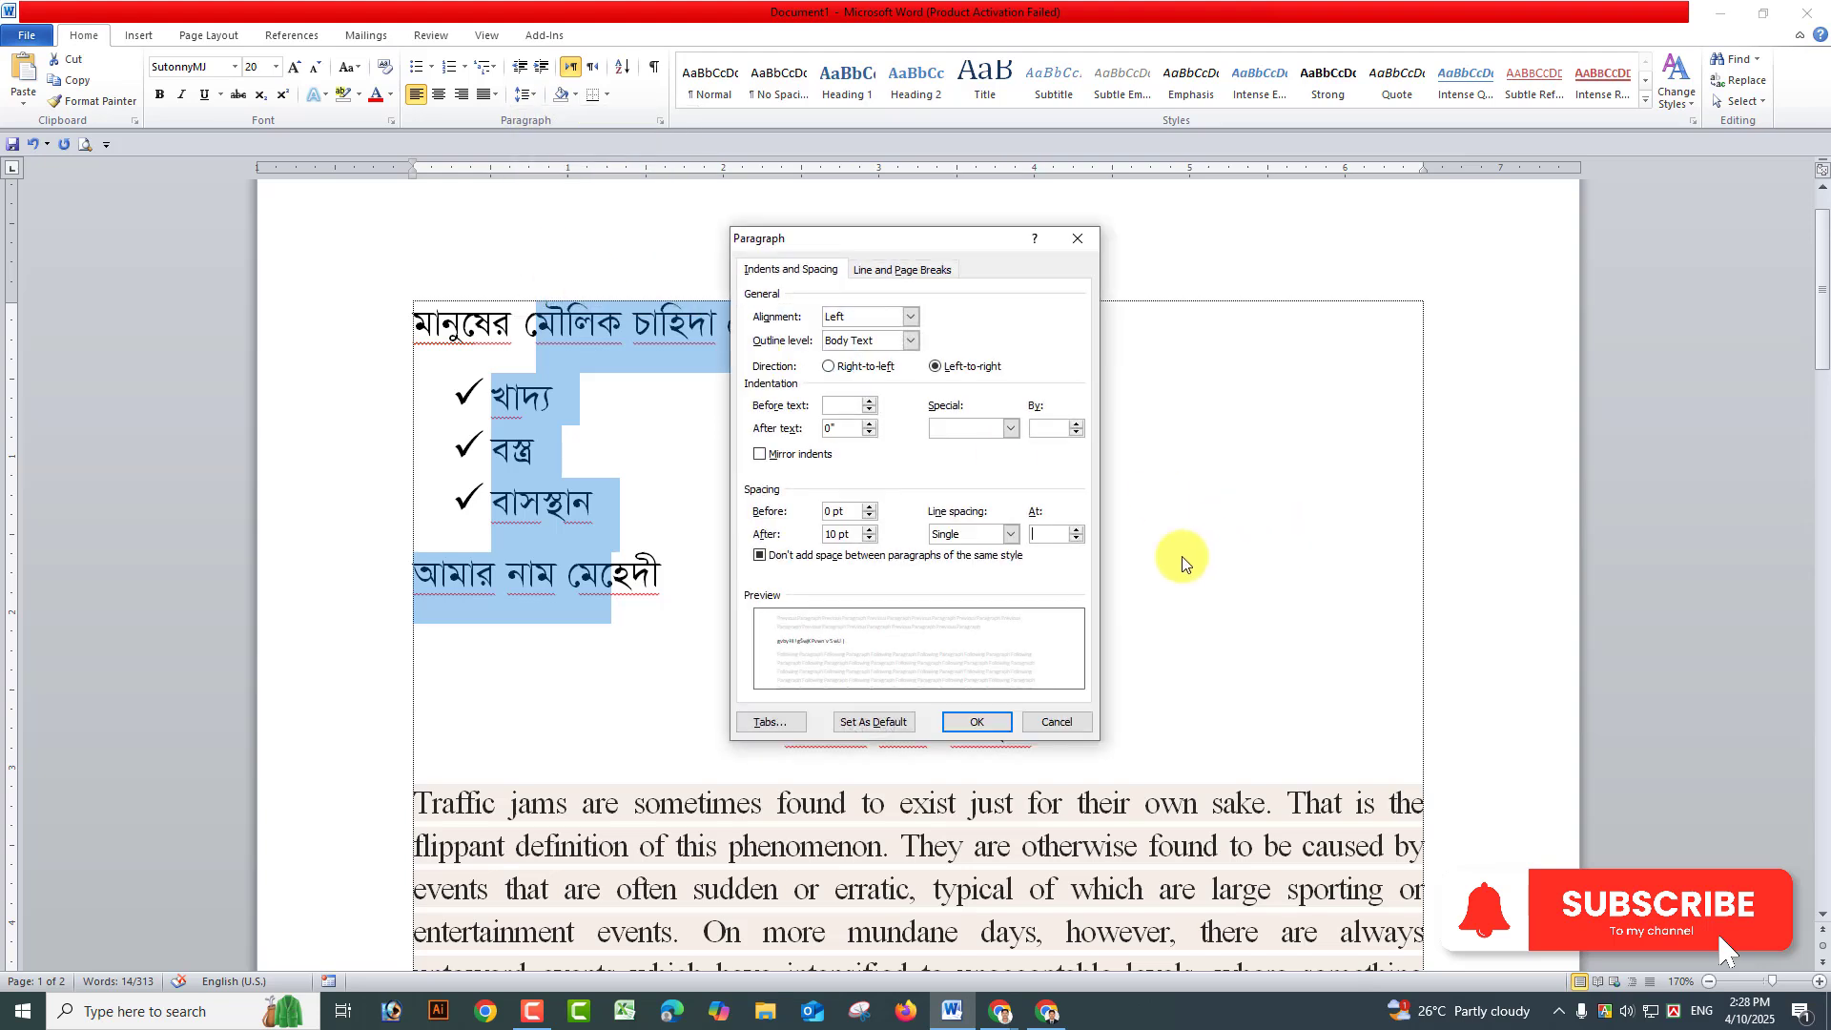
click(770, 558)
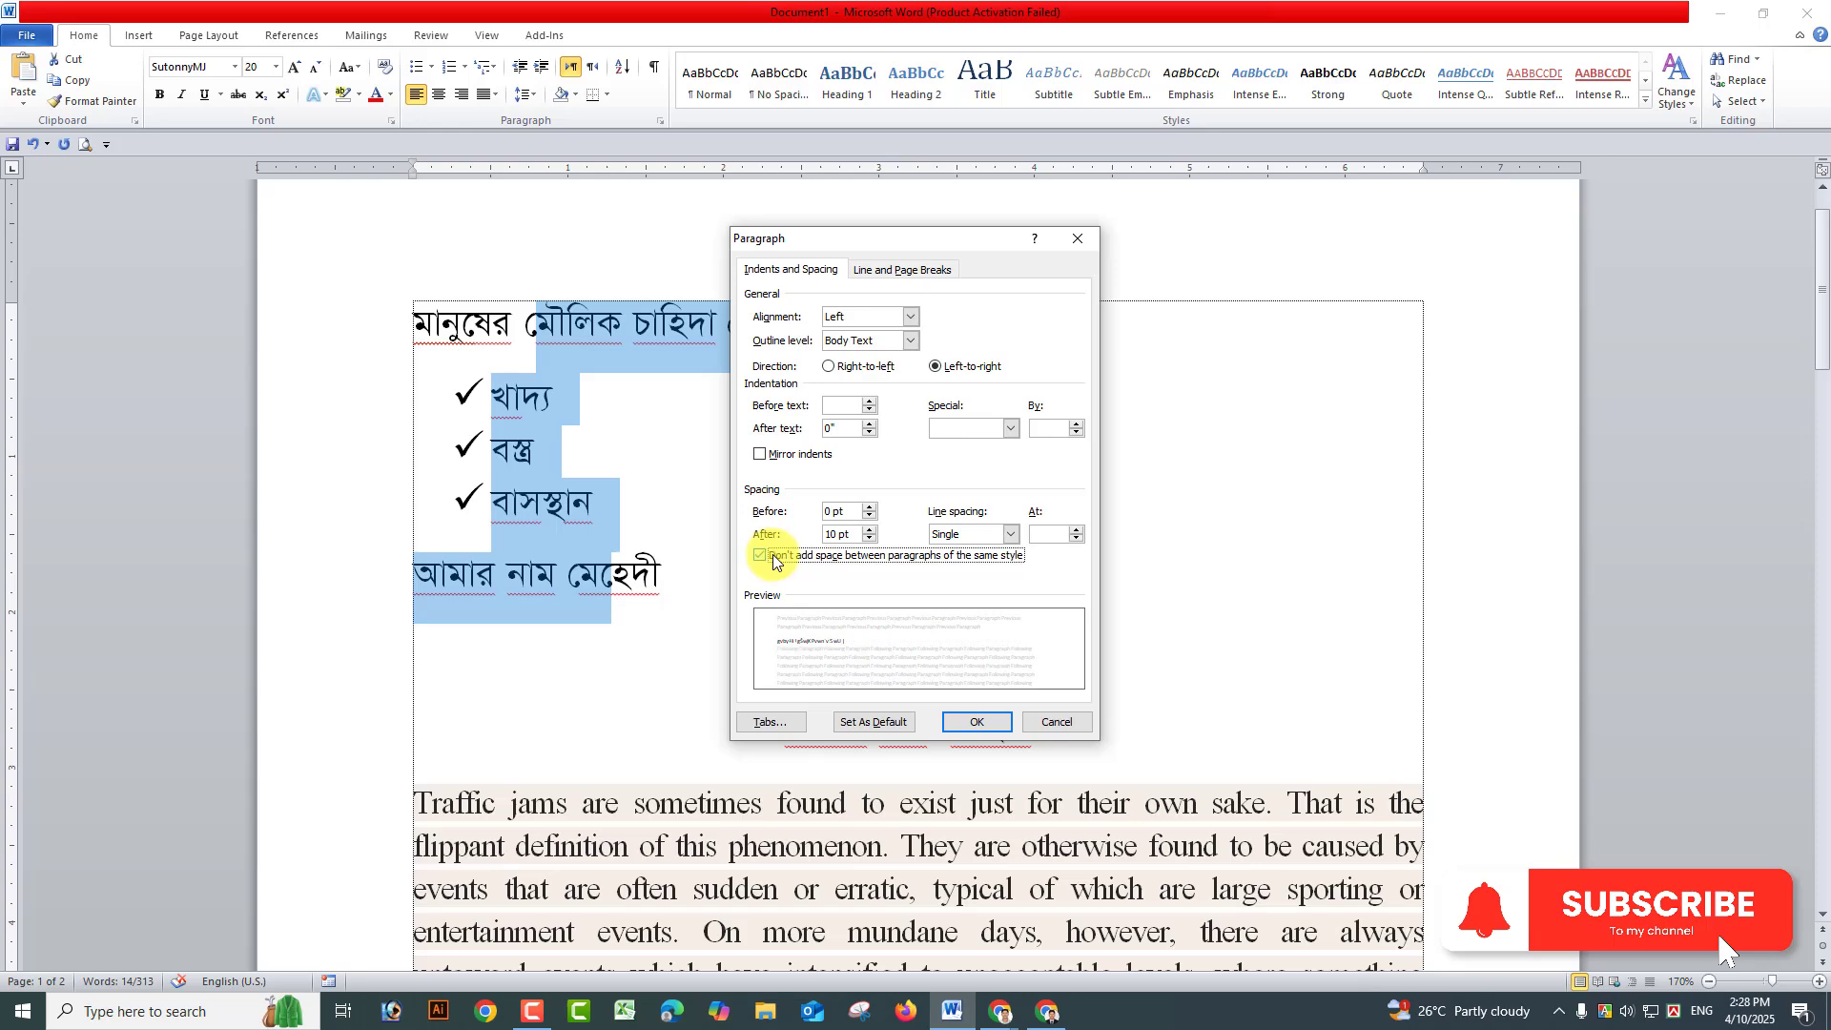
click(985, 722)
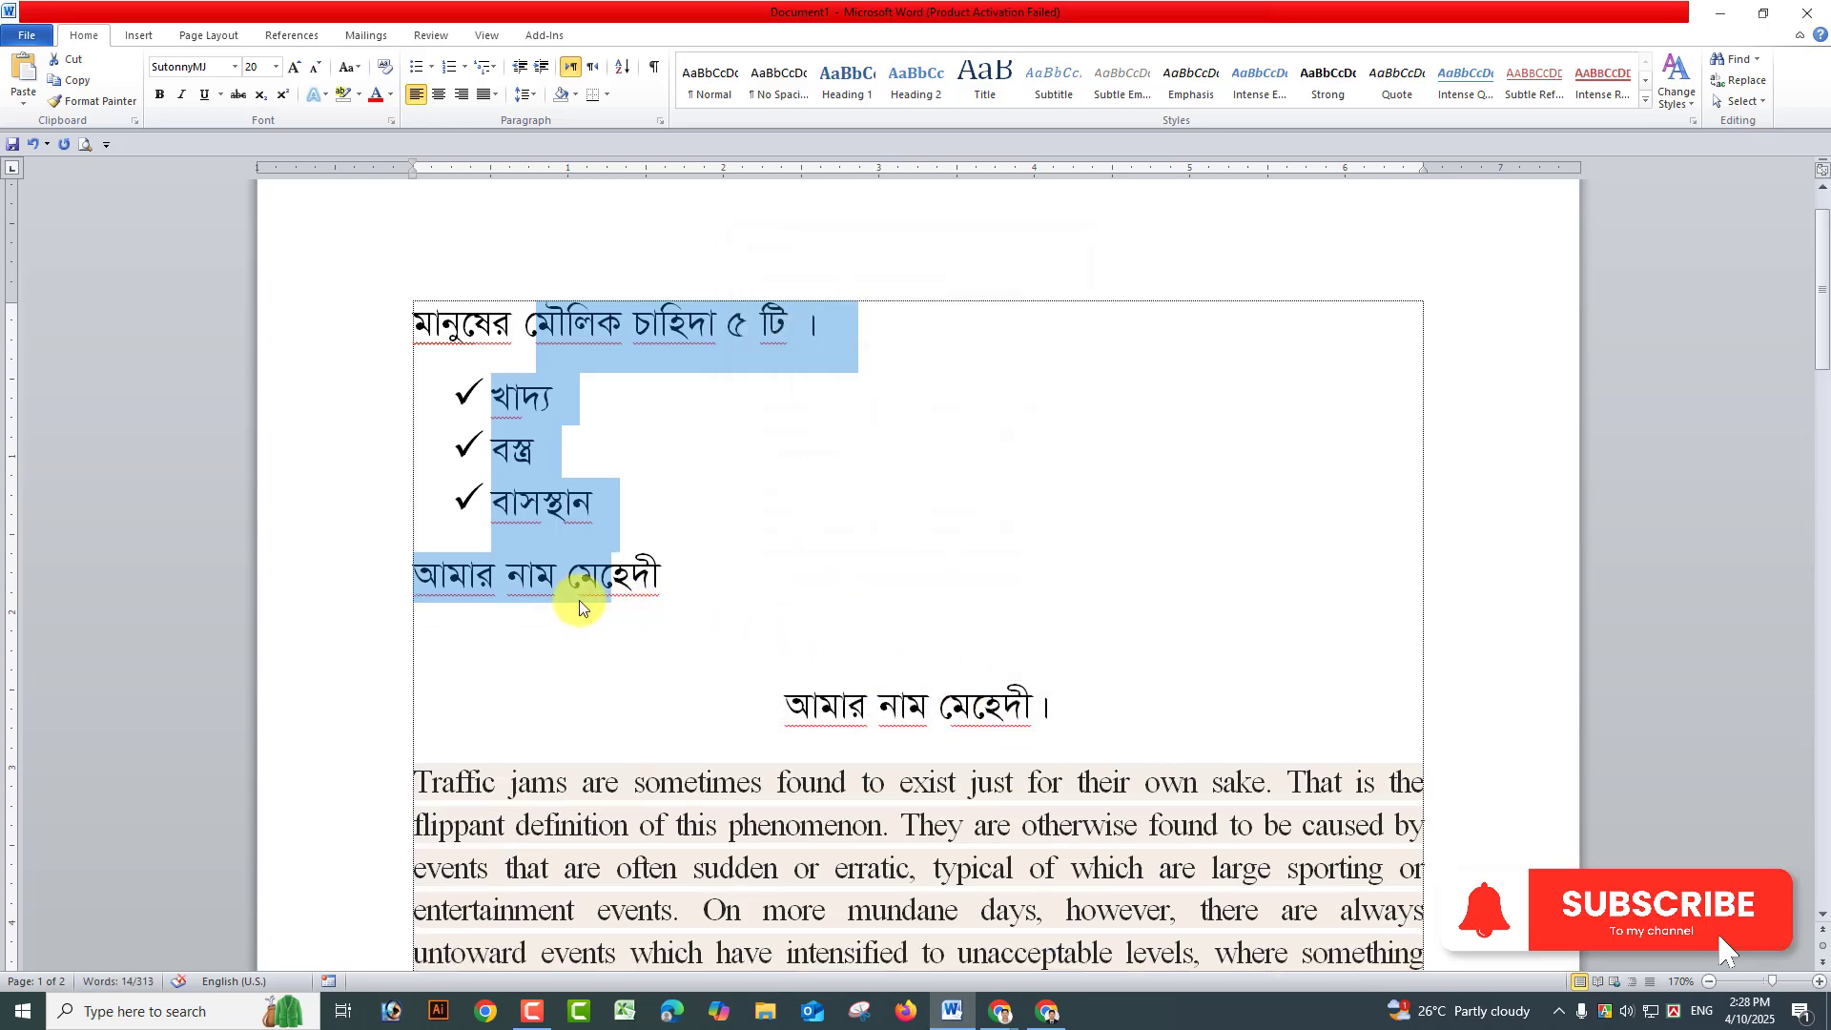
scroll(572, 591, down, 2)
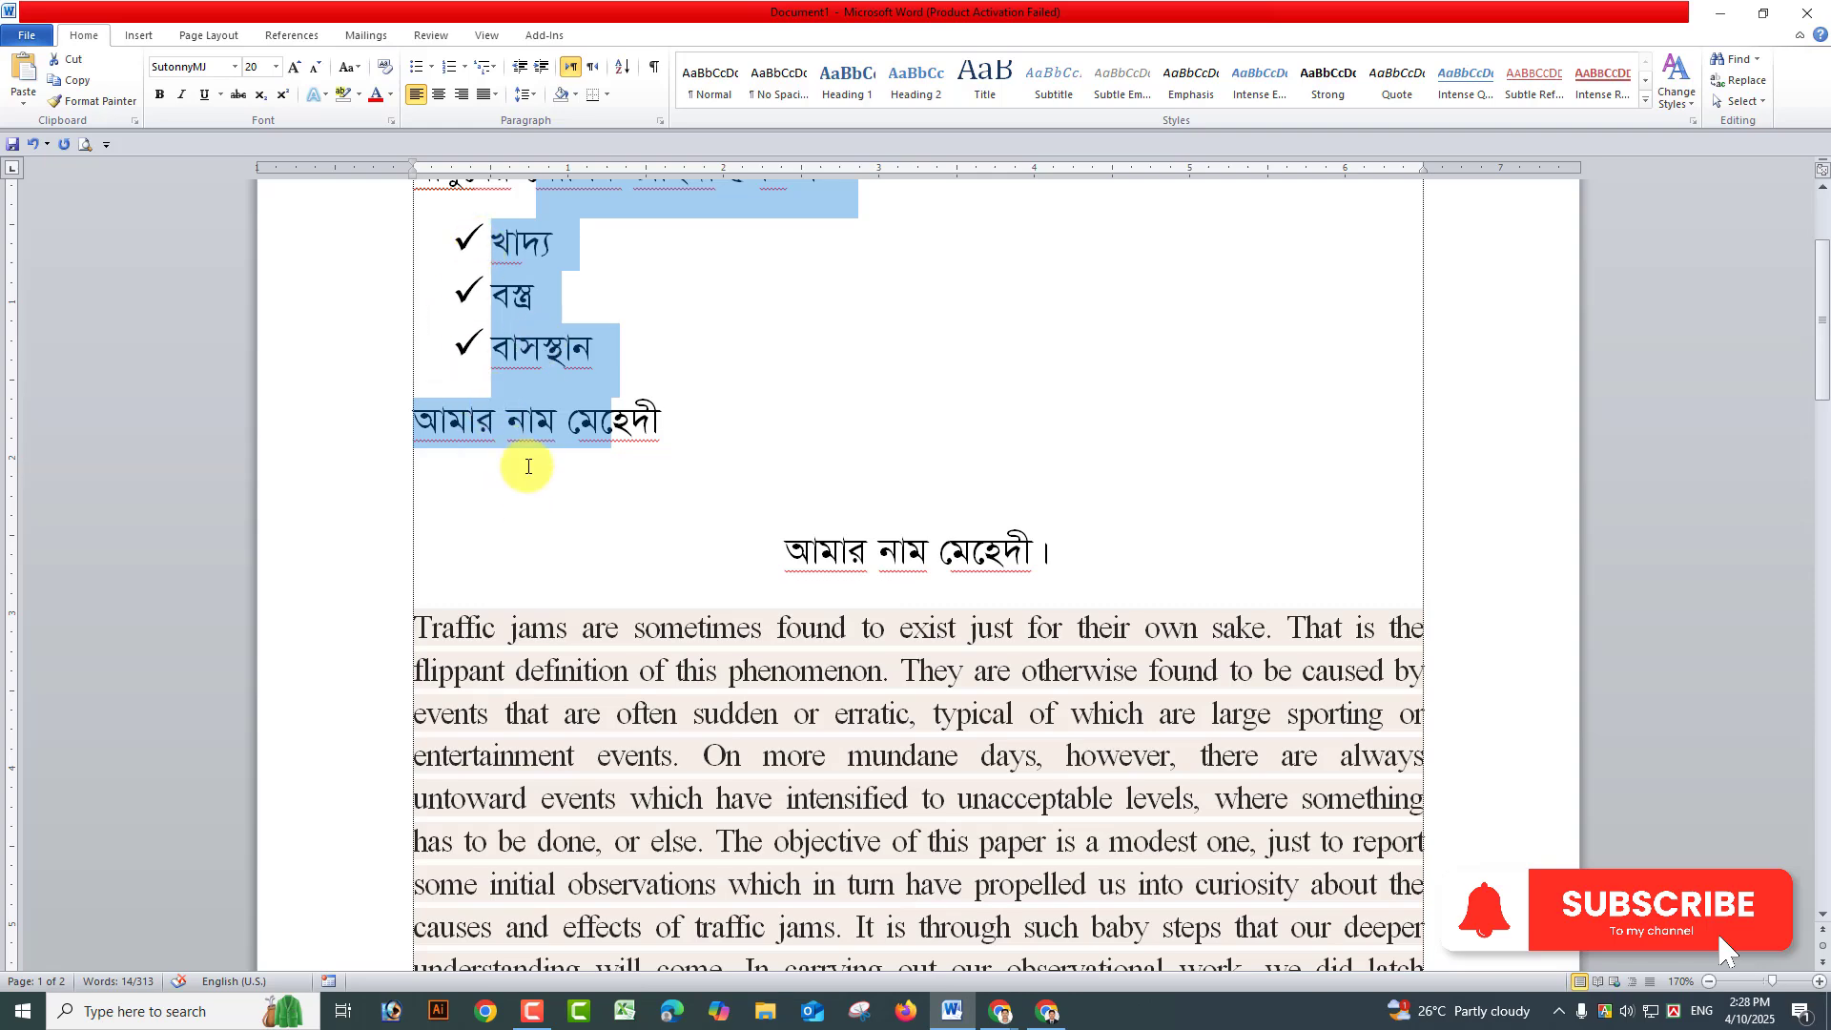
scroll(518, 435, down, 1)
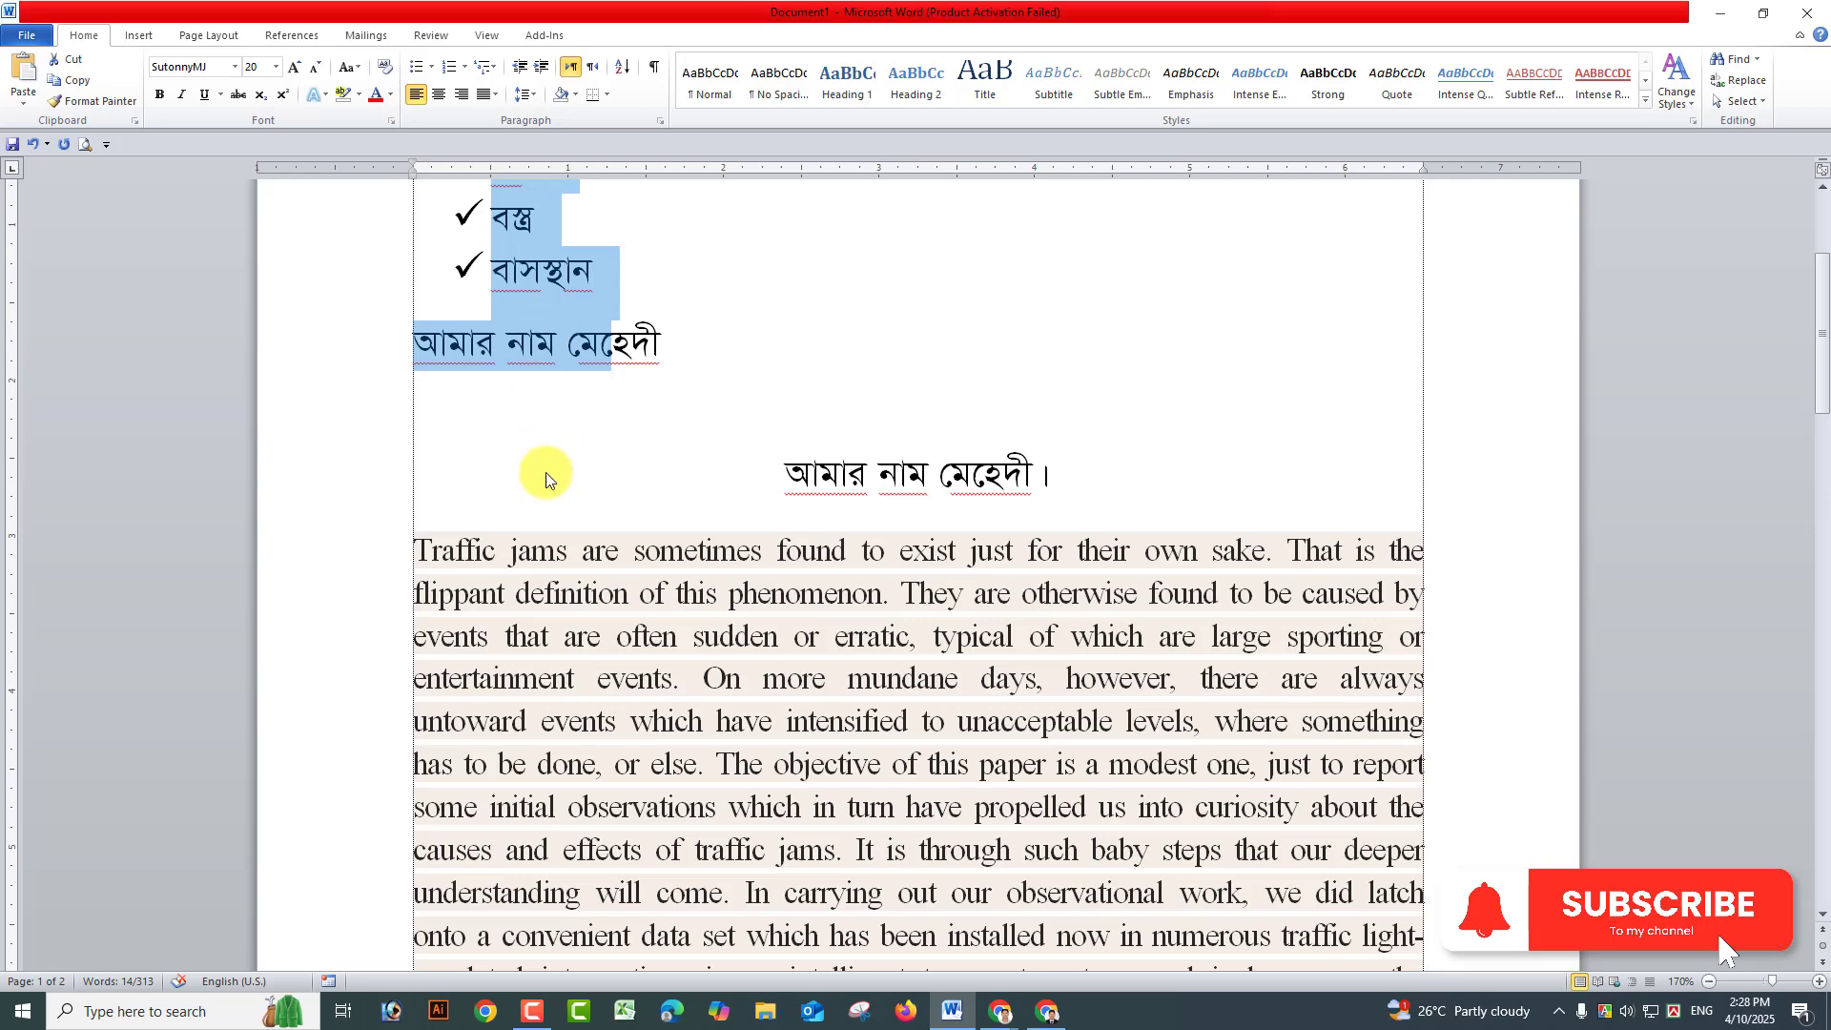
scroll(543, 334, up, 2)
scroll(526, 555, down, 1)
scroll(527, 555, down, 1)
drag(572, 548, 633, 782)
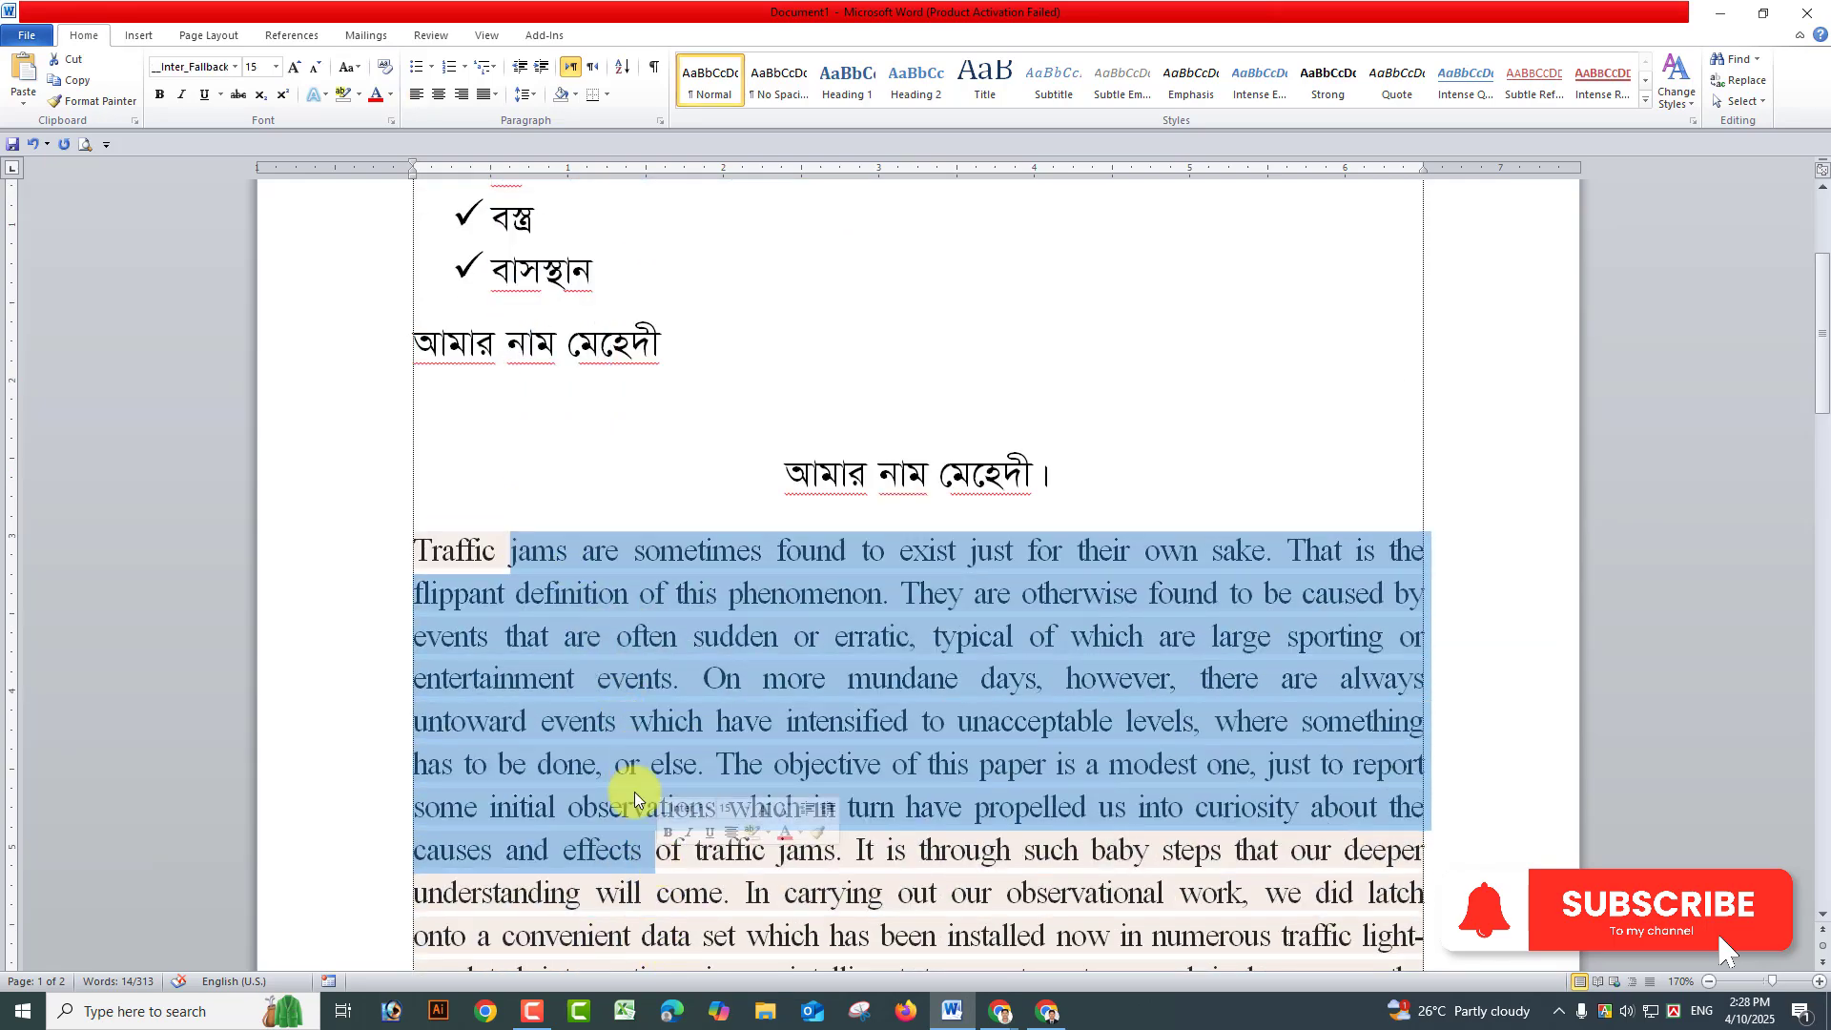
scroll(633, 782, up, 3)
click(531, 360)
drag(474, 314, 558, 543)
click(557, 544)
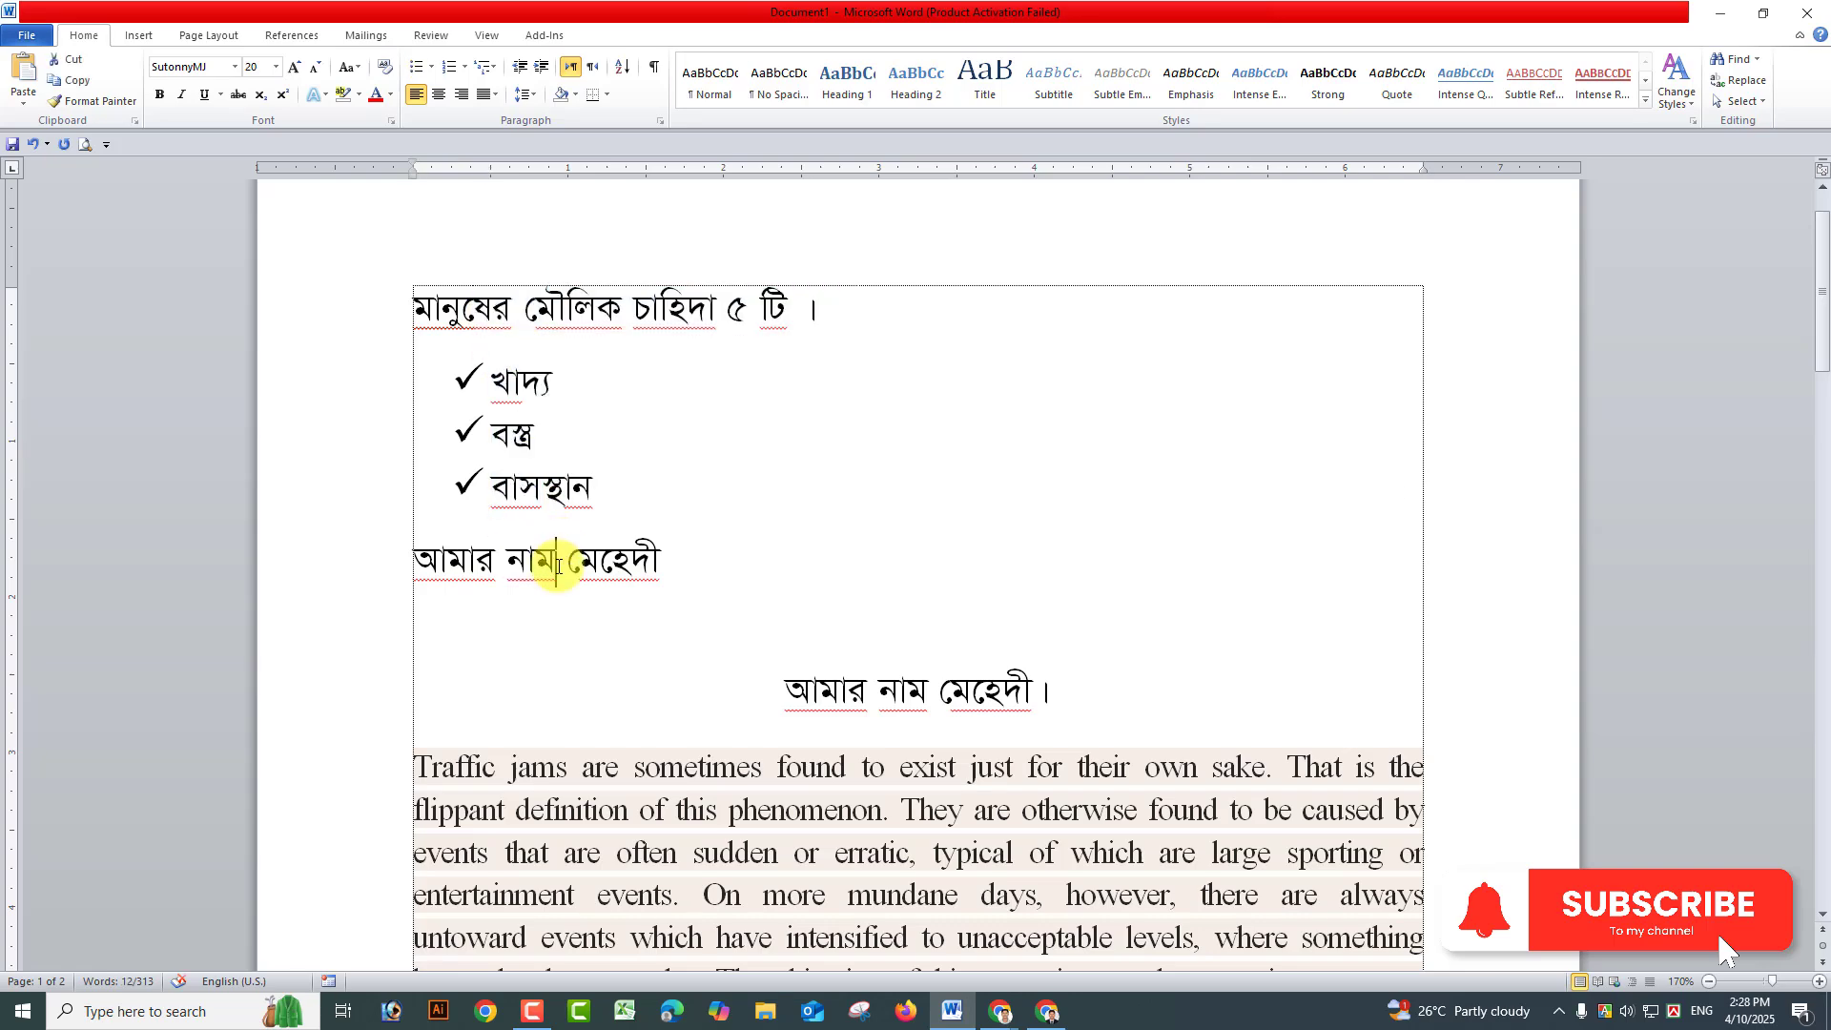
Step: Remove the space after the English paragraph about traffic jams
scroll(558, 543, down, 3)
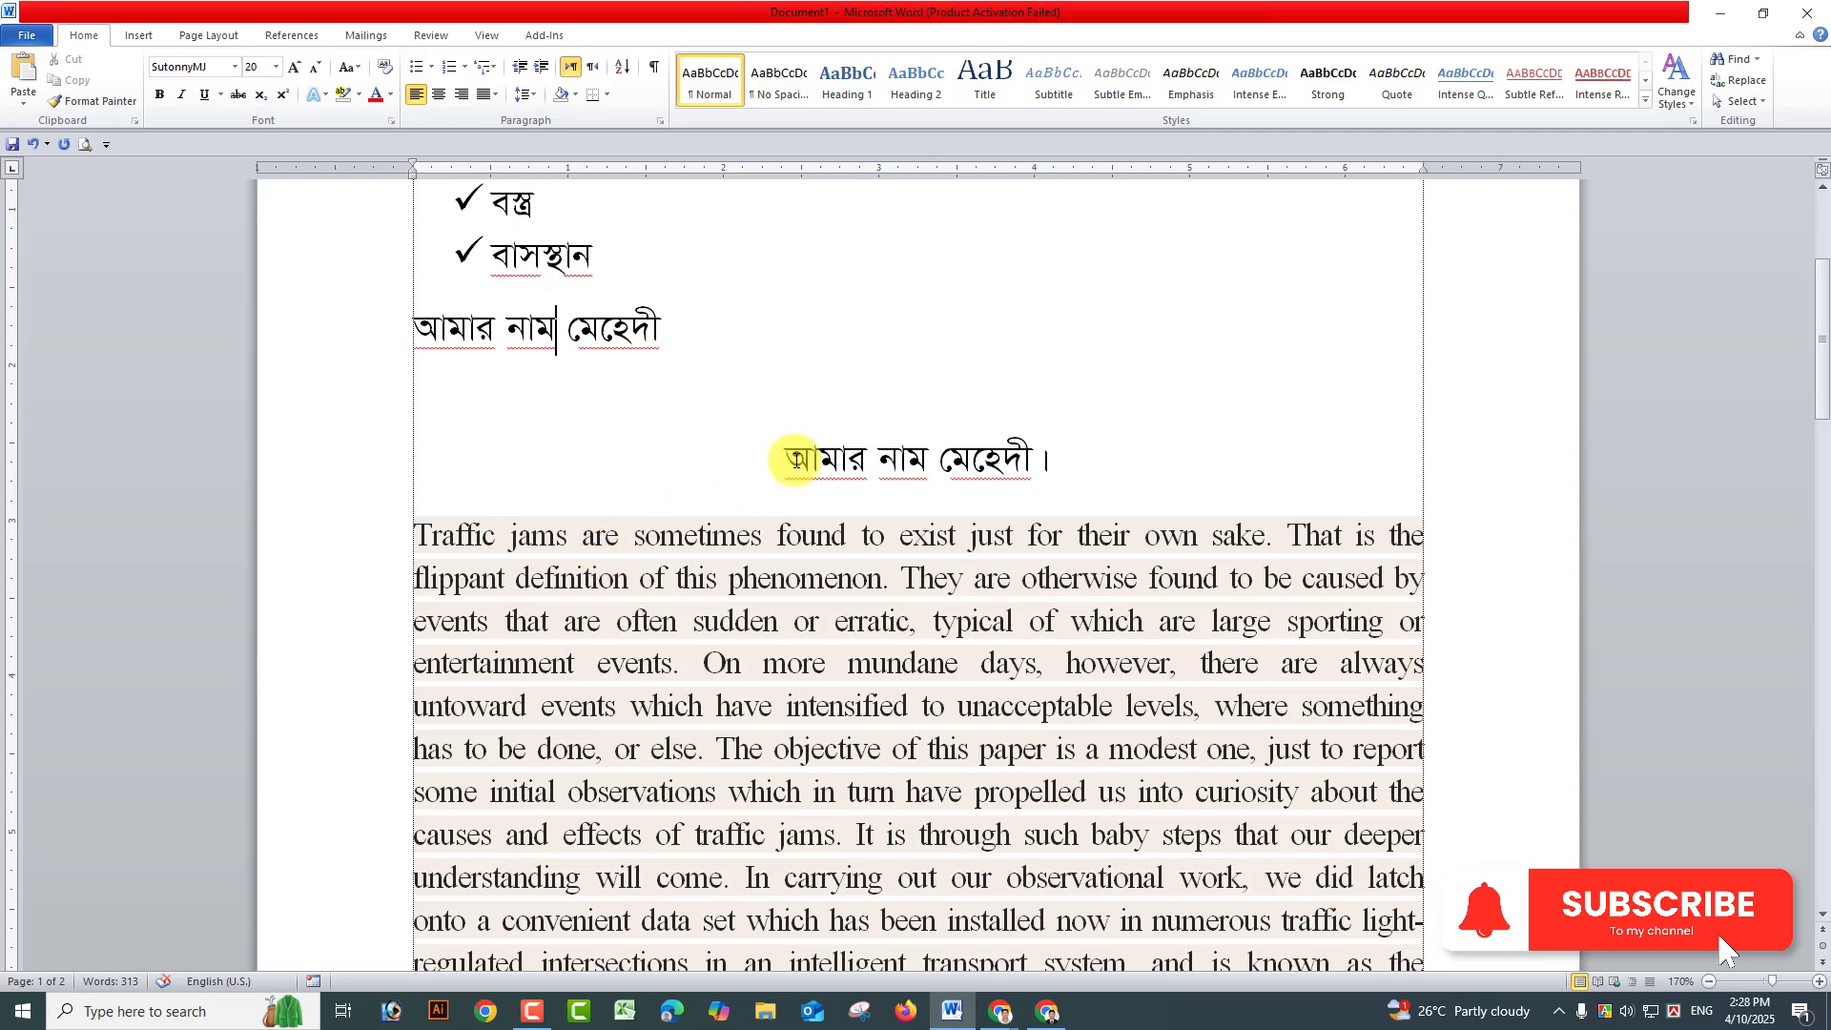
scroll(777, 459, down, 2)
scroll(772, 444, down, 1)
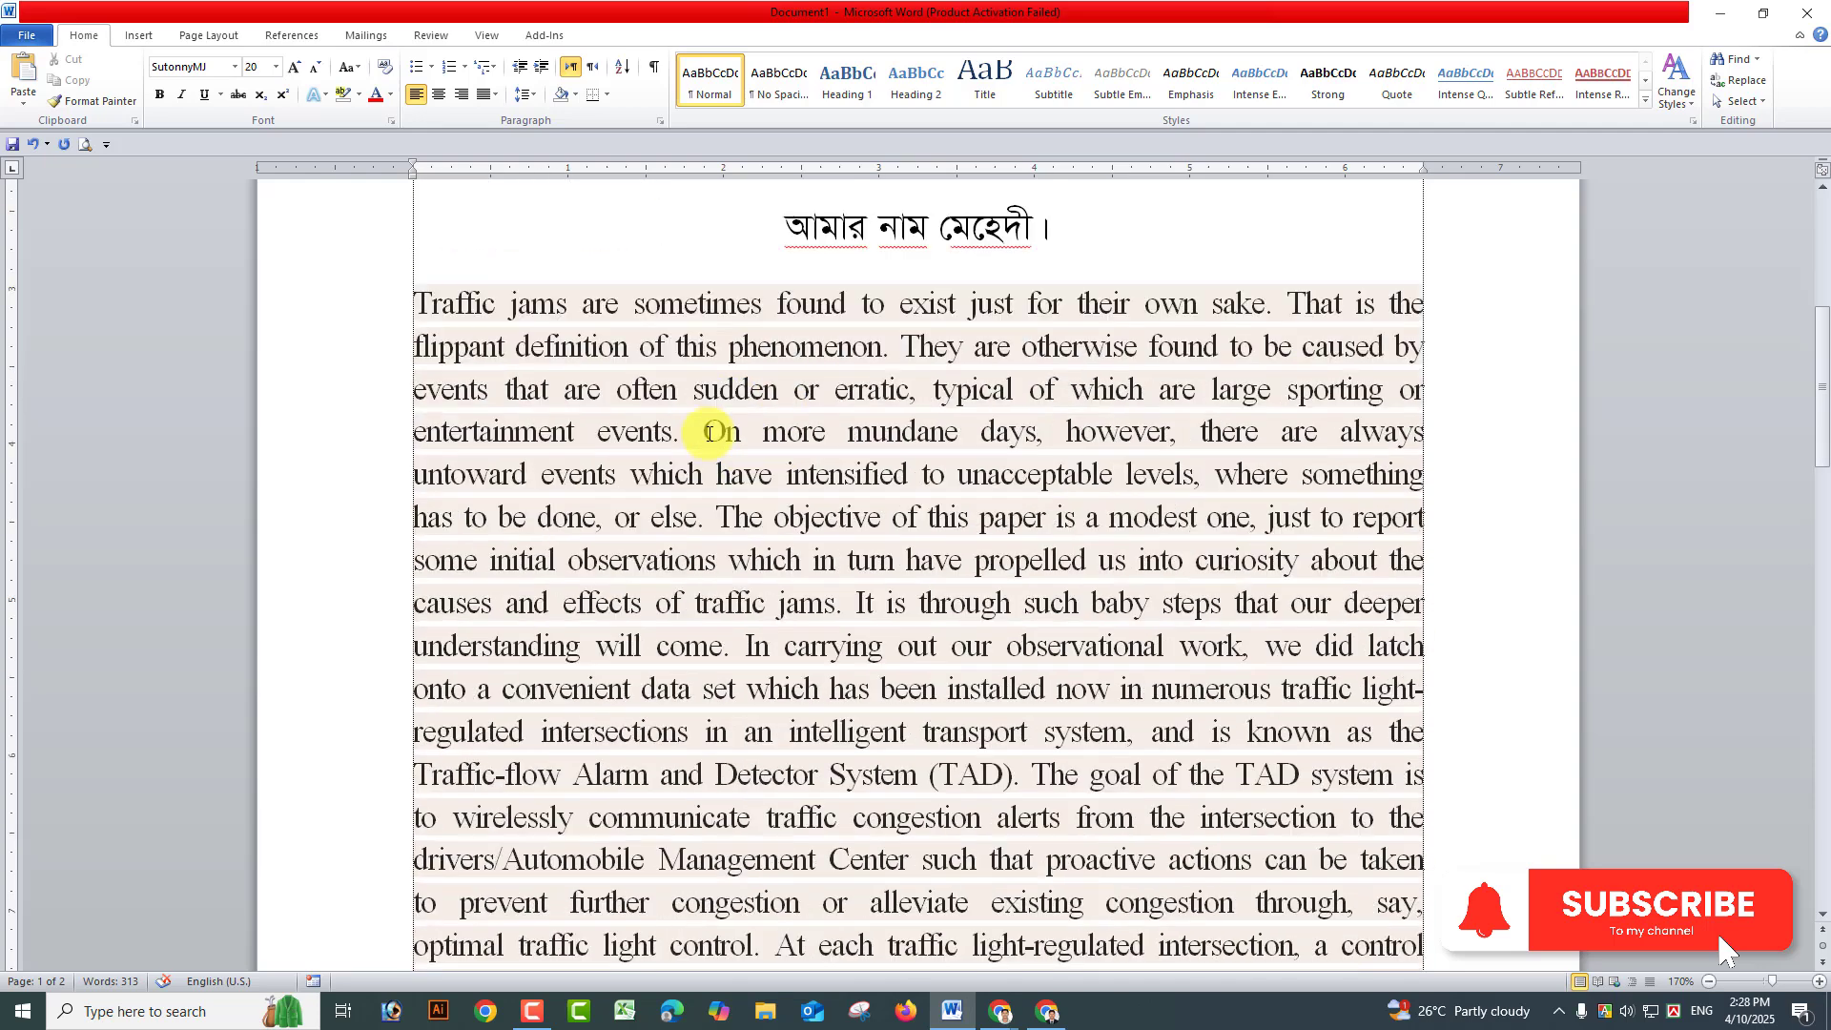
drag(632, 303, 822, 902)
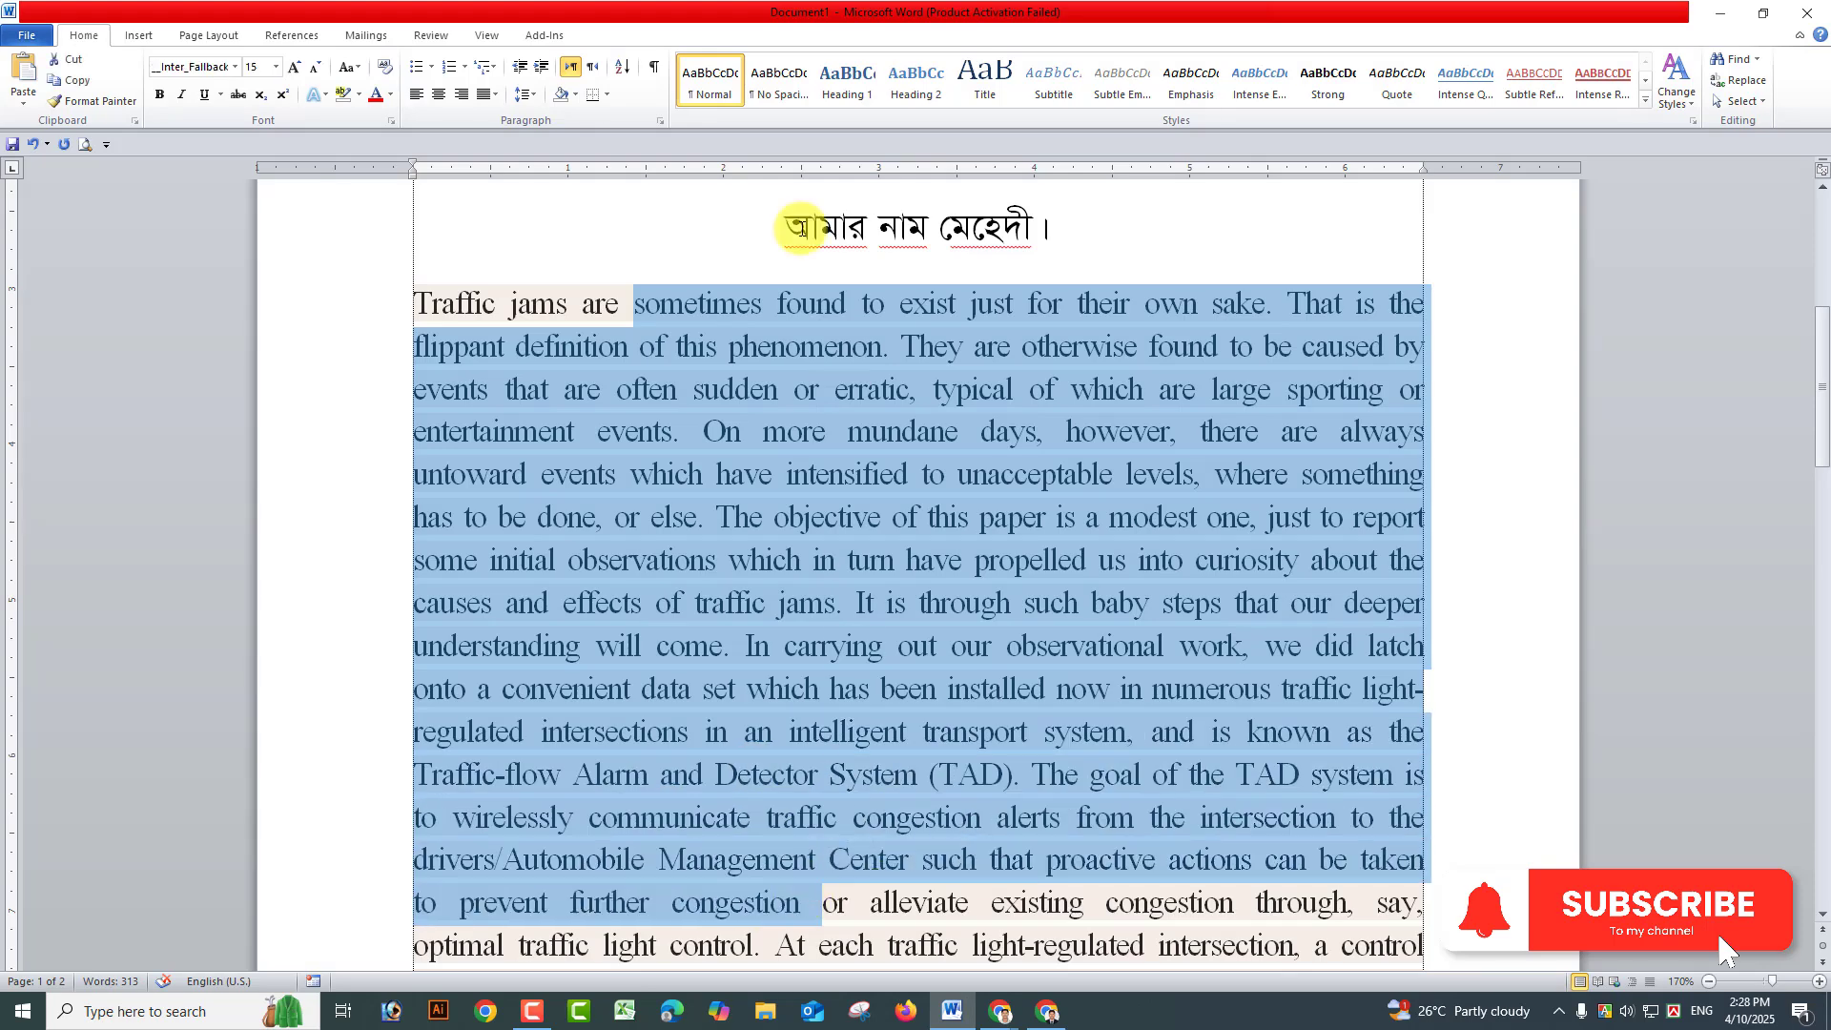
click(533, 96)
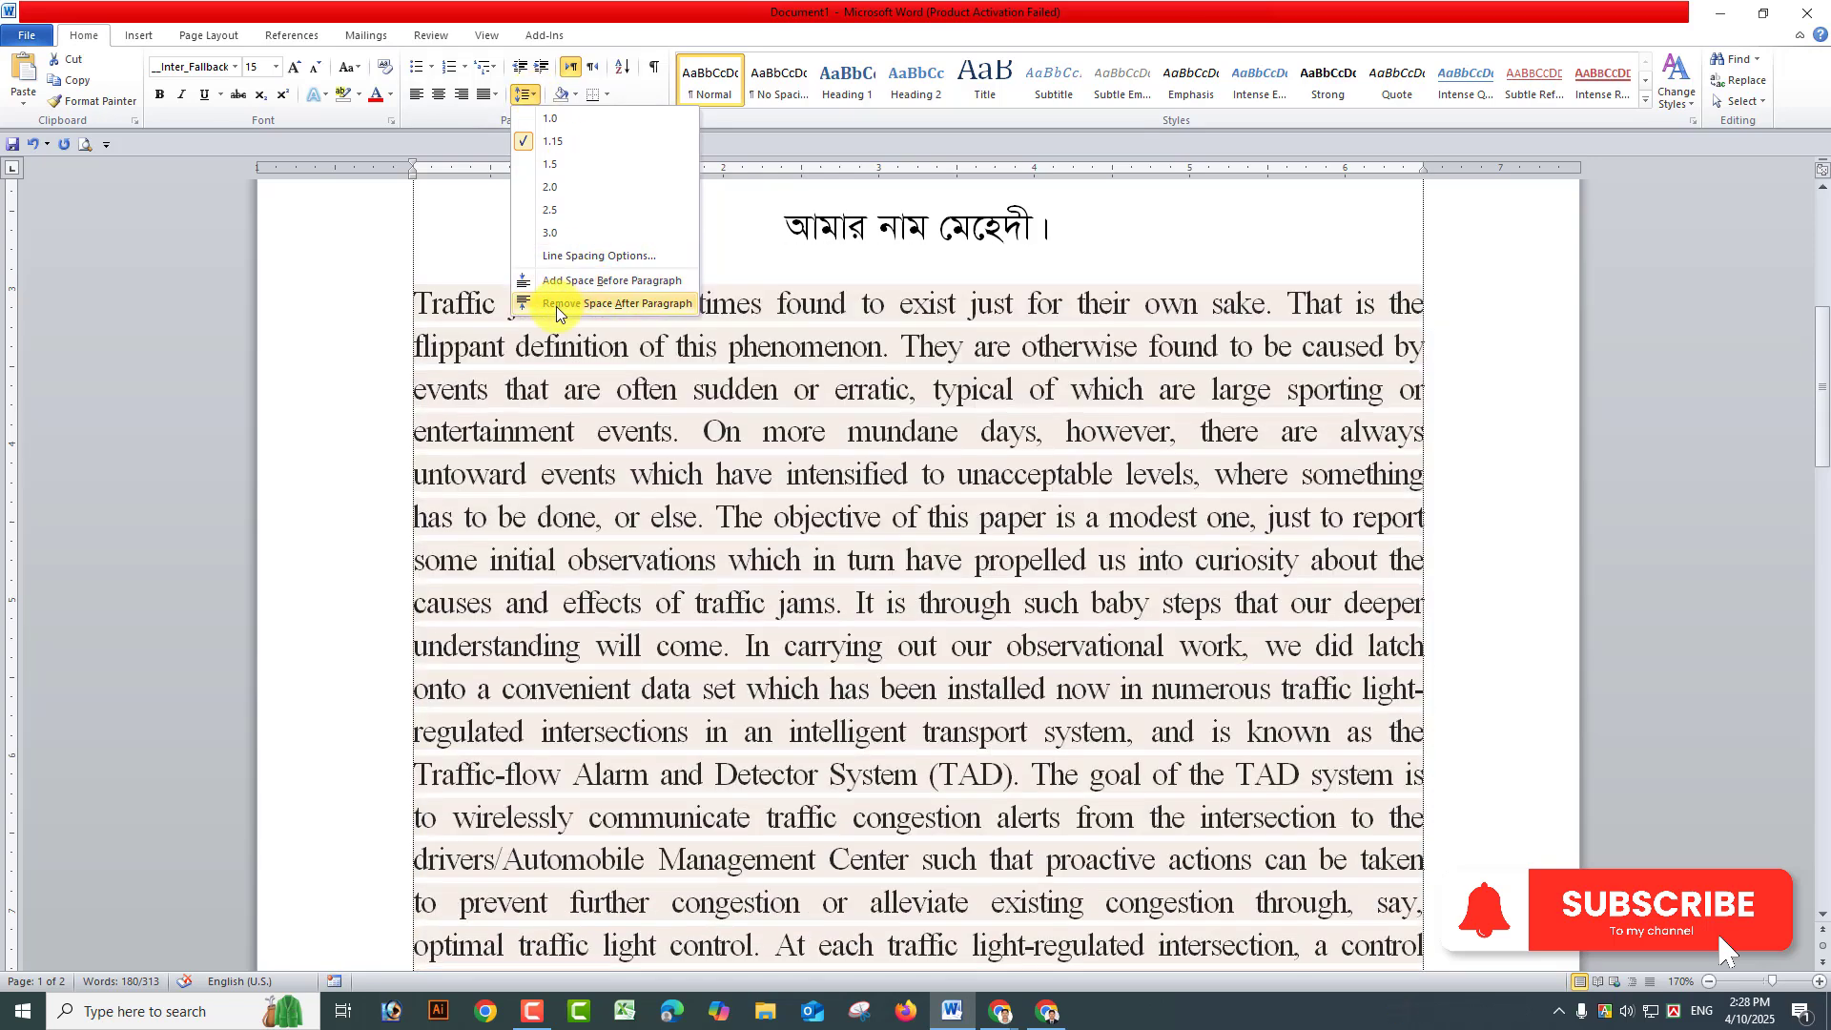
click(549, 305)
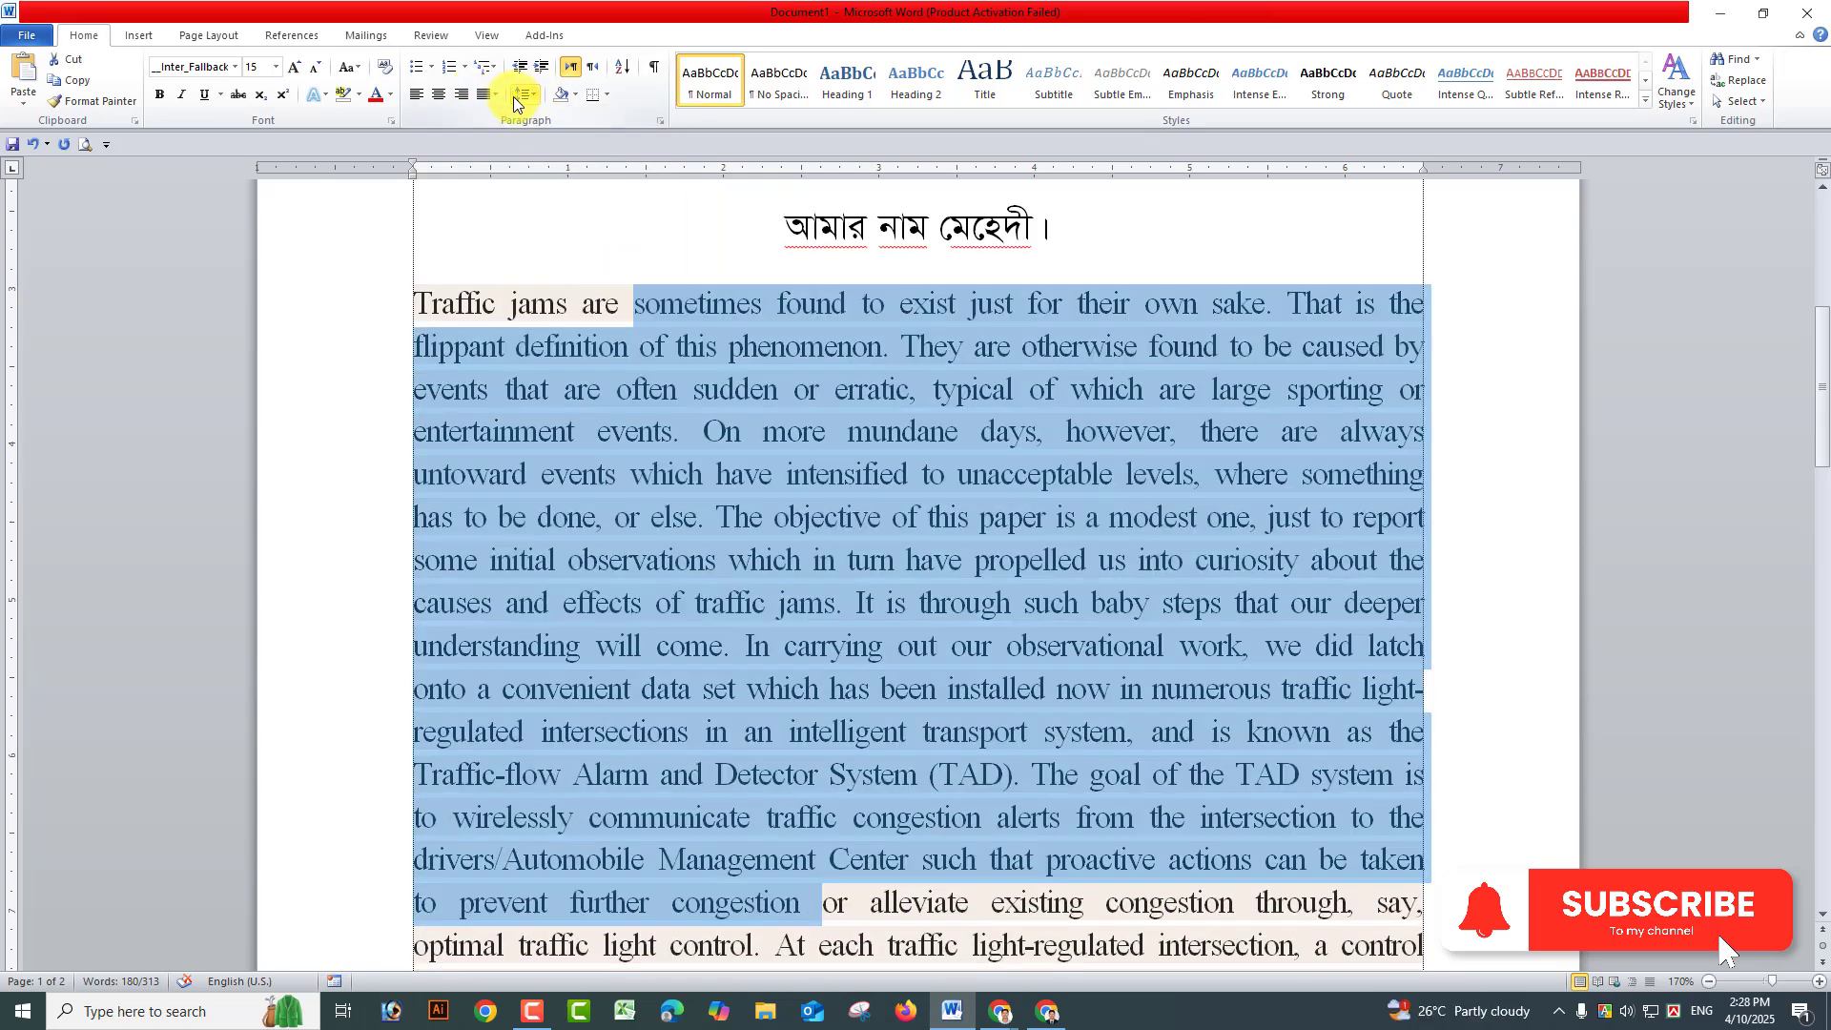
Step: Set the line spacing of the traffic jam paragraph to 1.0
click(513, 96)
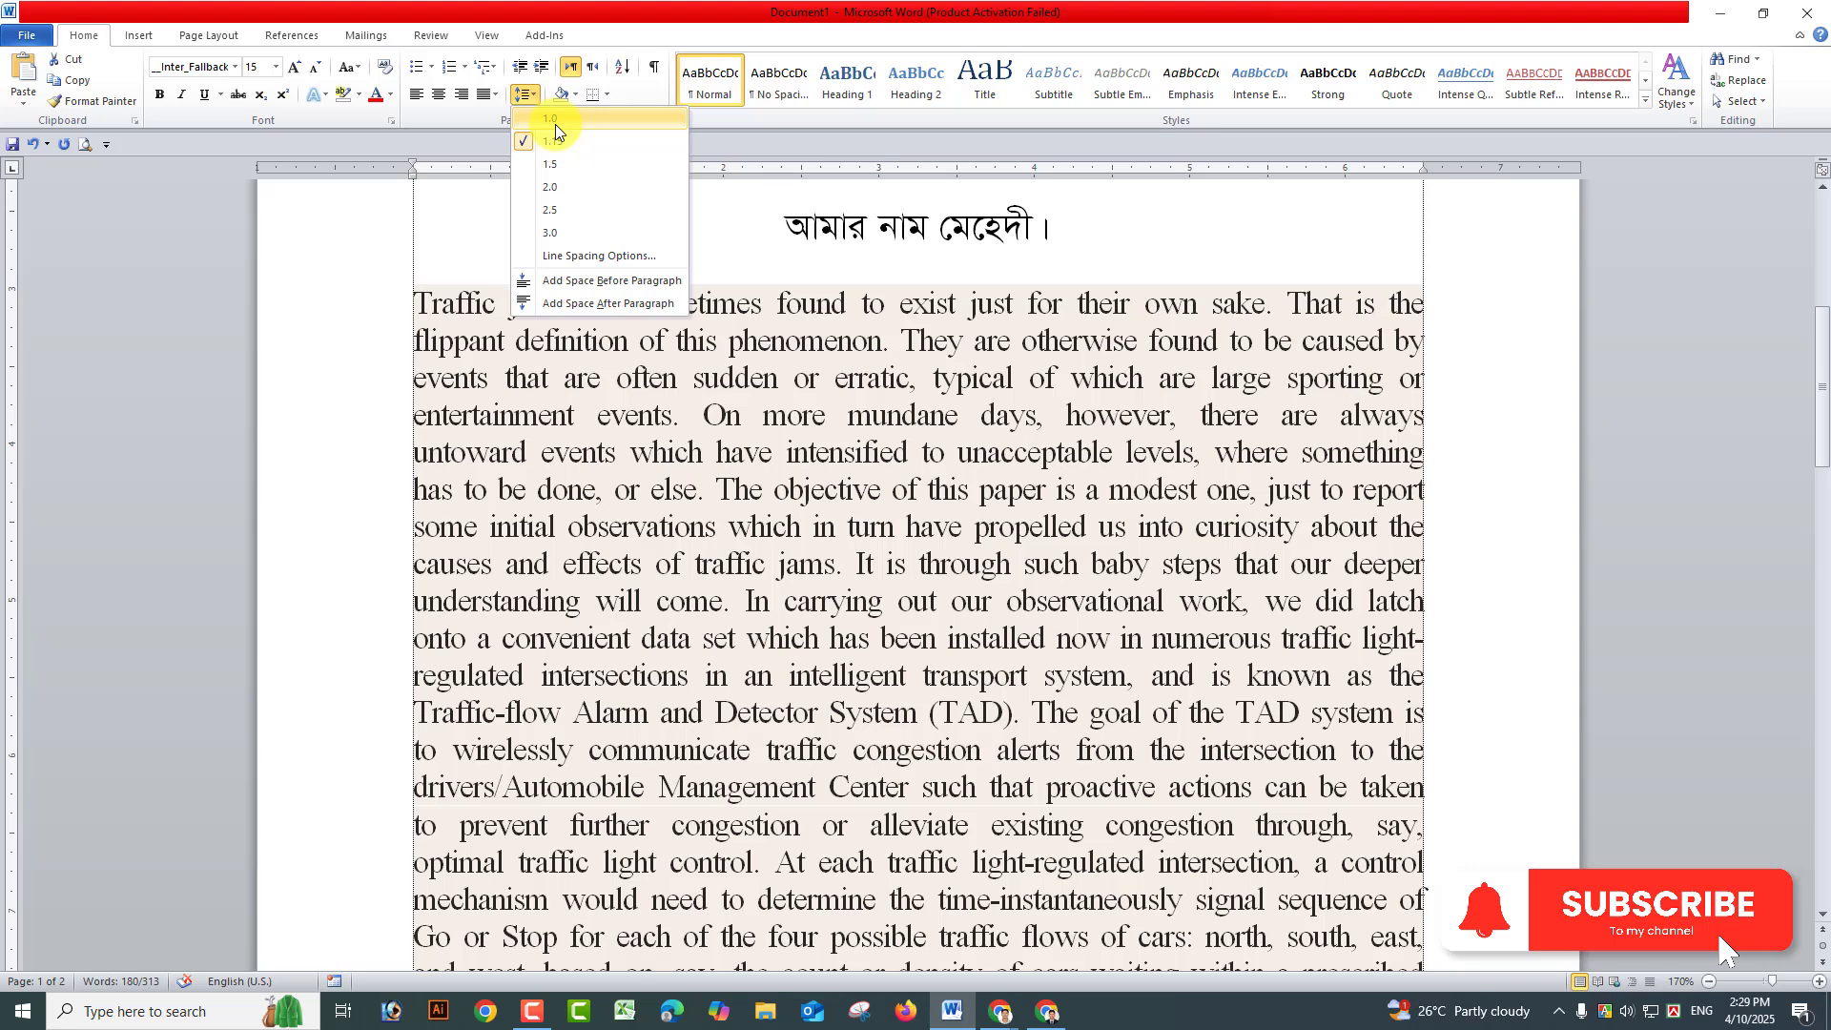
click(555, 119)
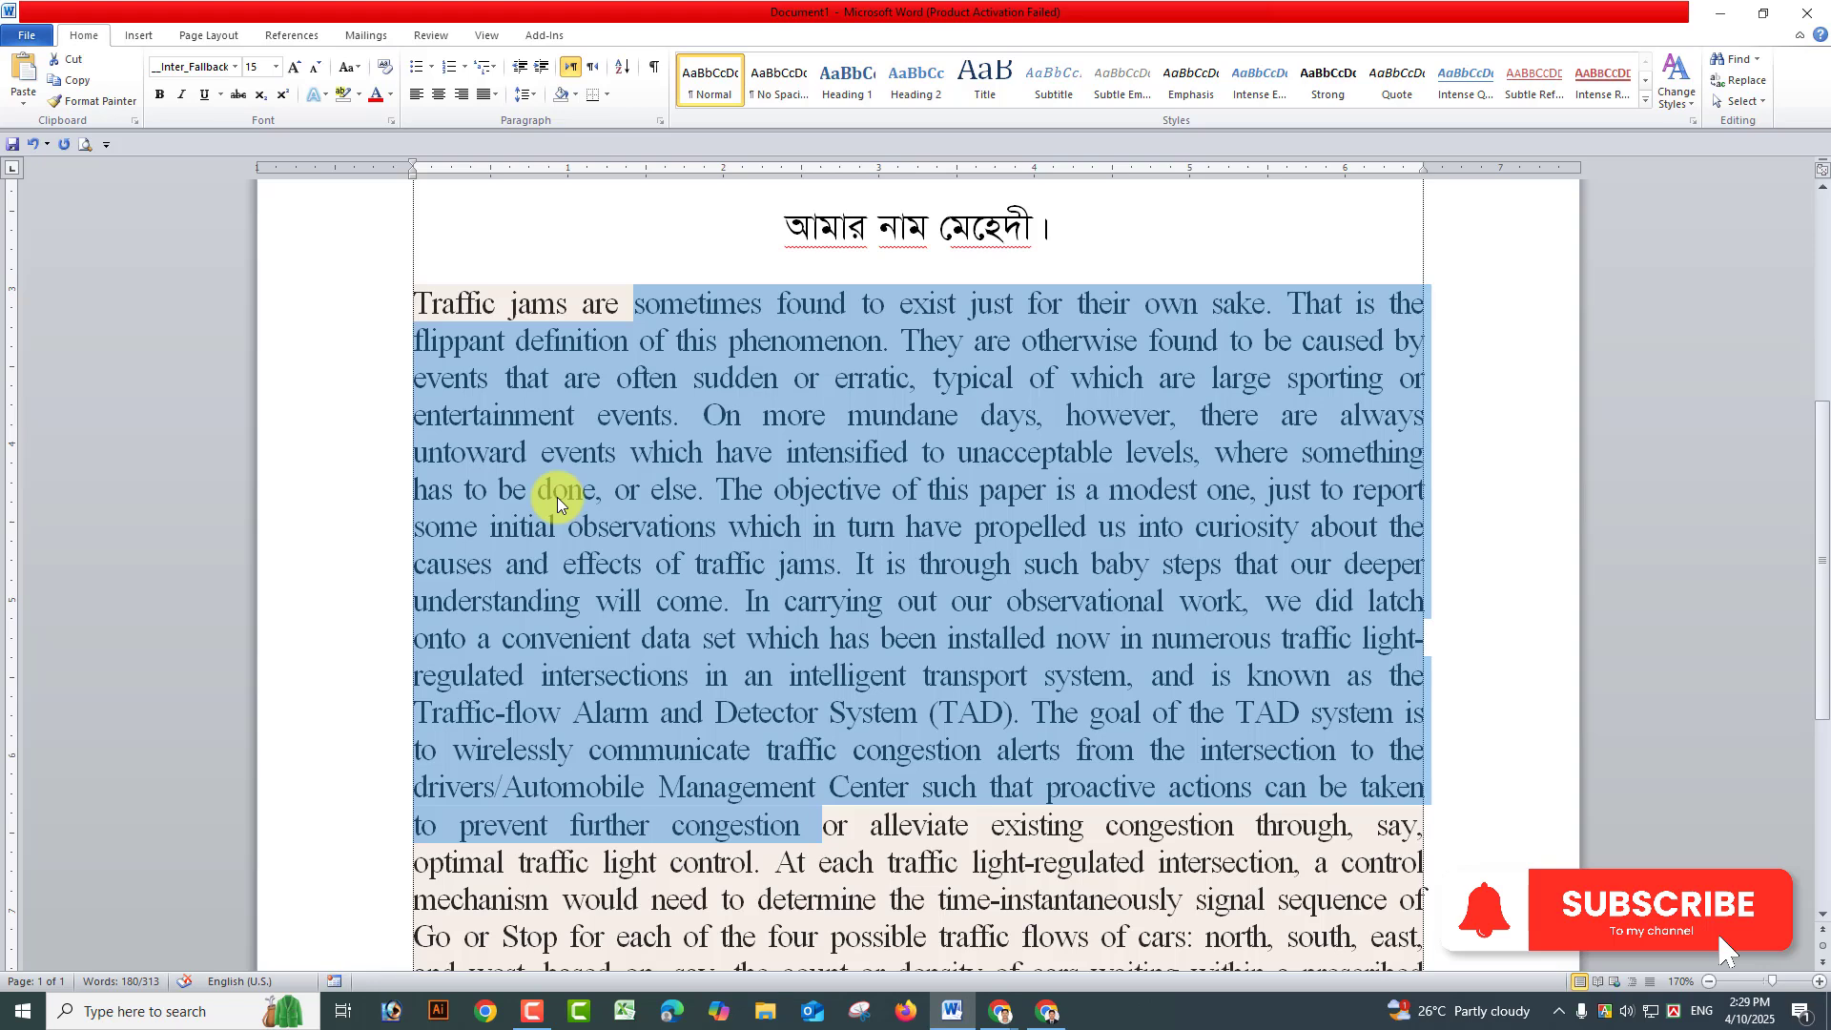
scroll(639, 496, up, 2)
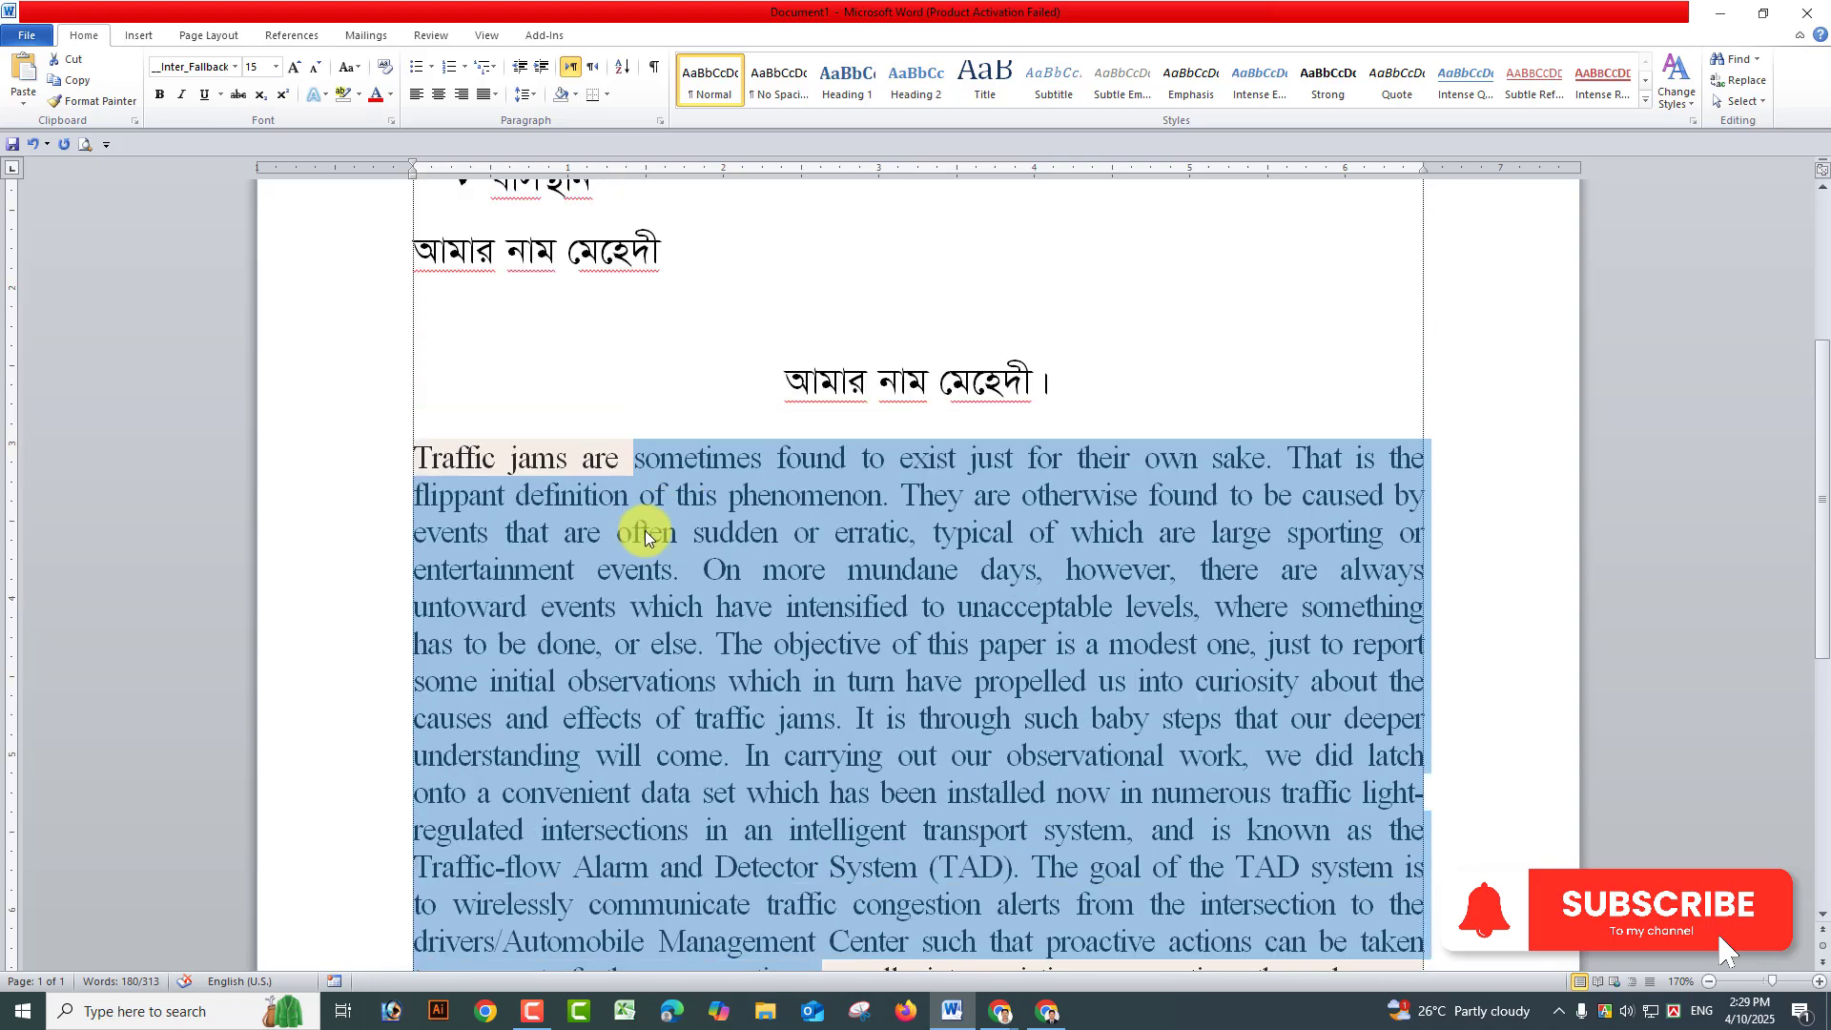
click(649, 530)
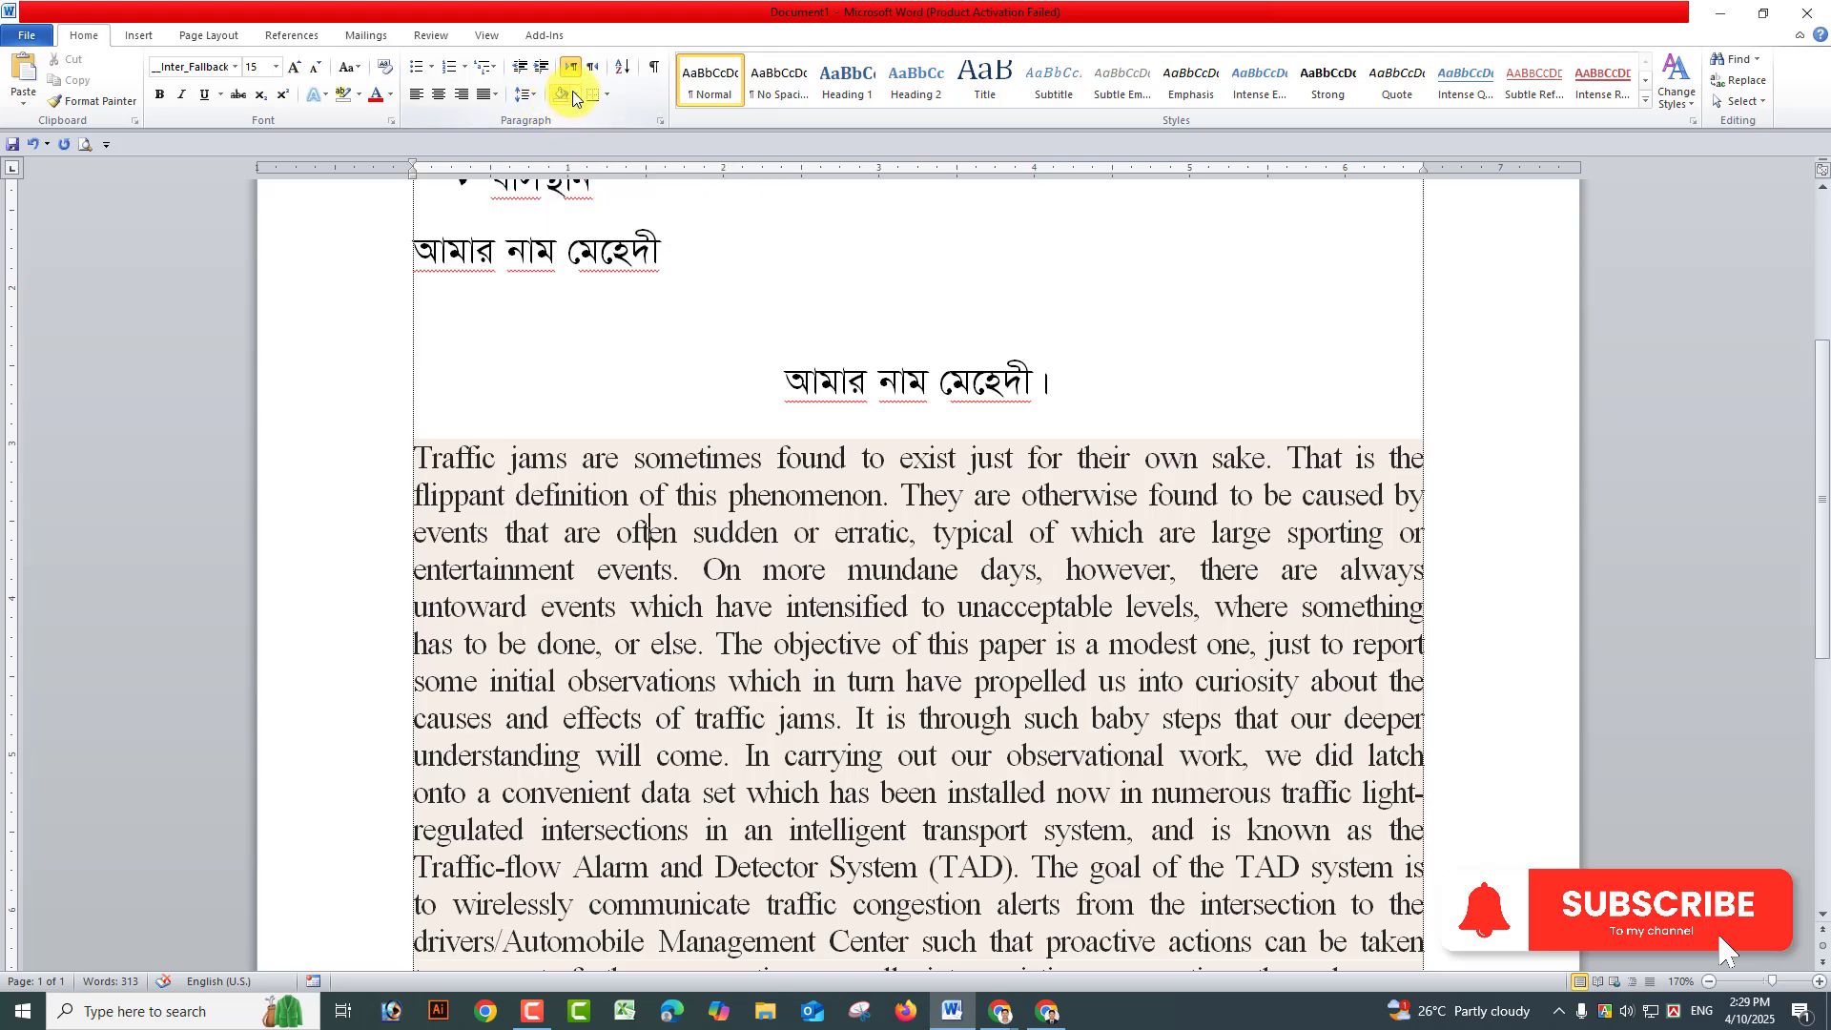
Step: Apply standard red shading to the left-aligned Bangla line below the checkmark list
click(779, 378)
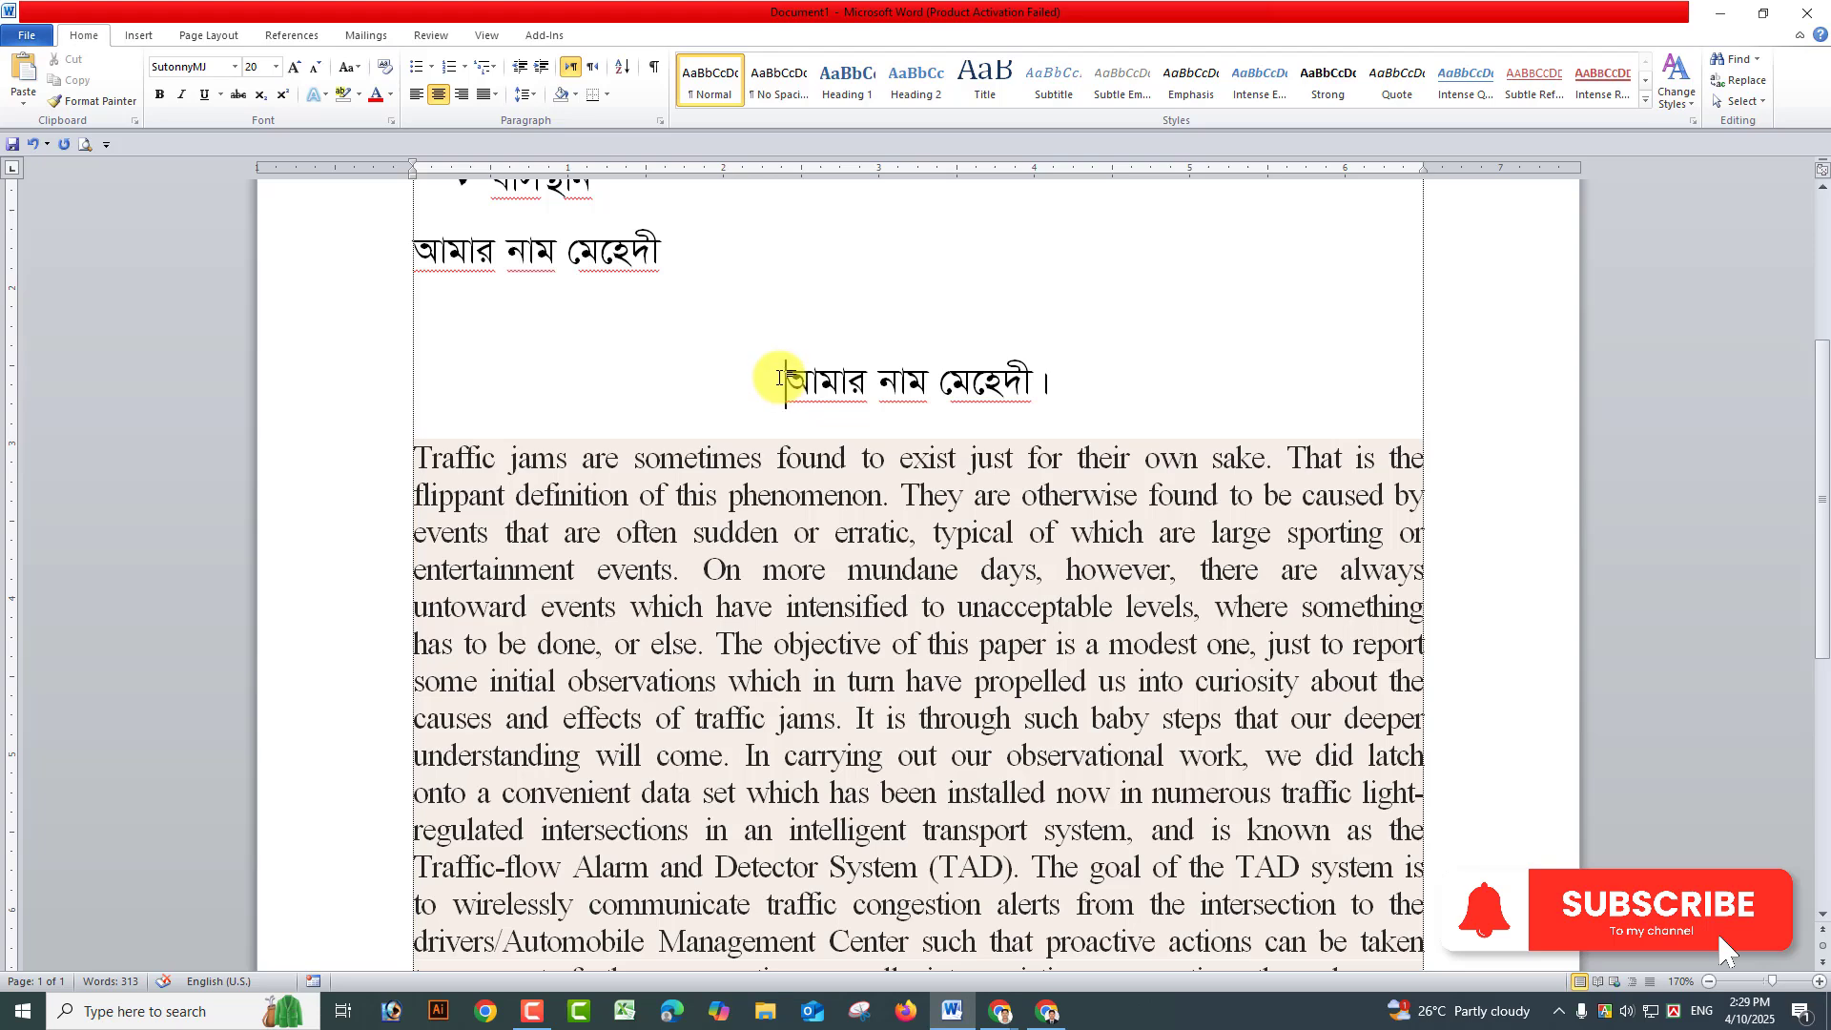
scroll(806, 400, up, 1)
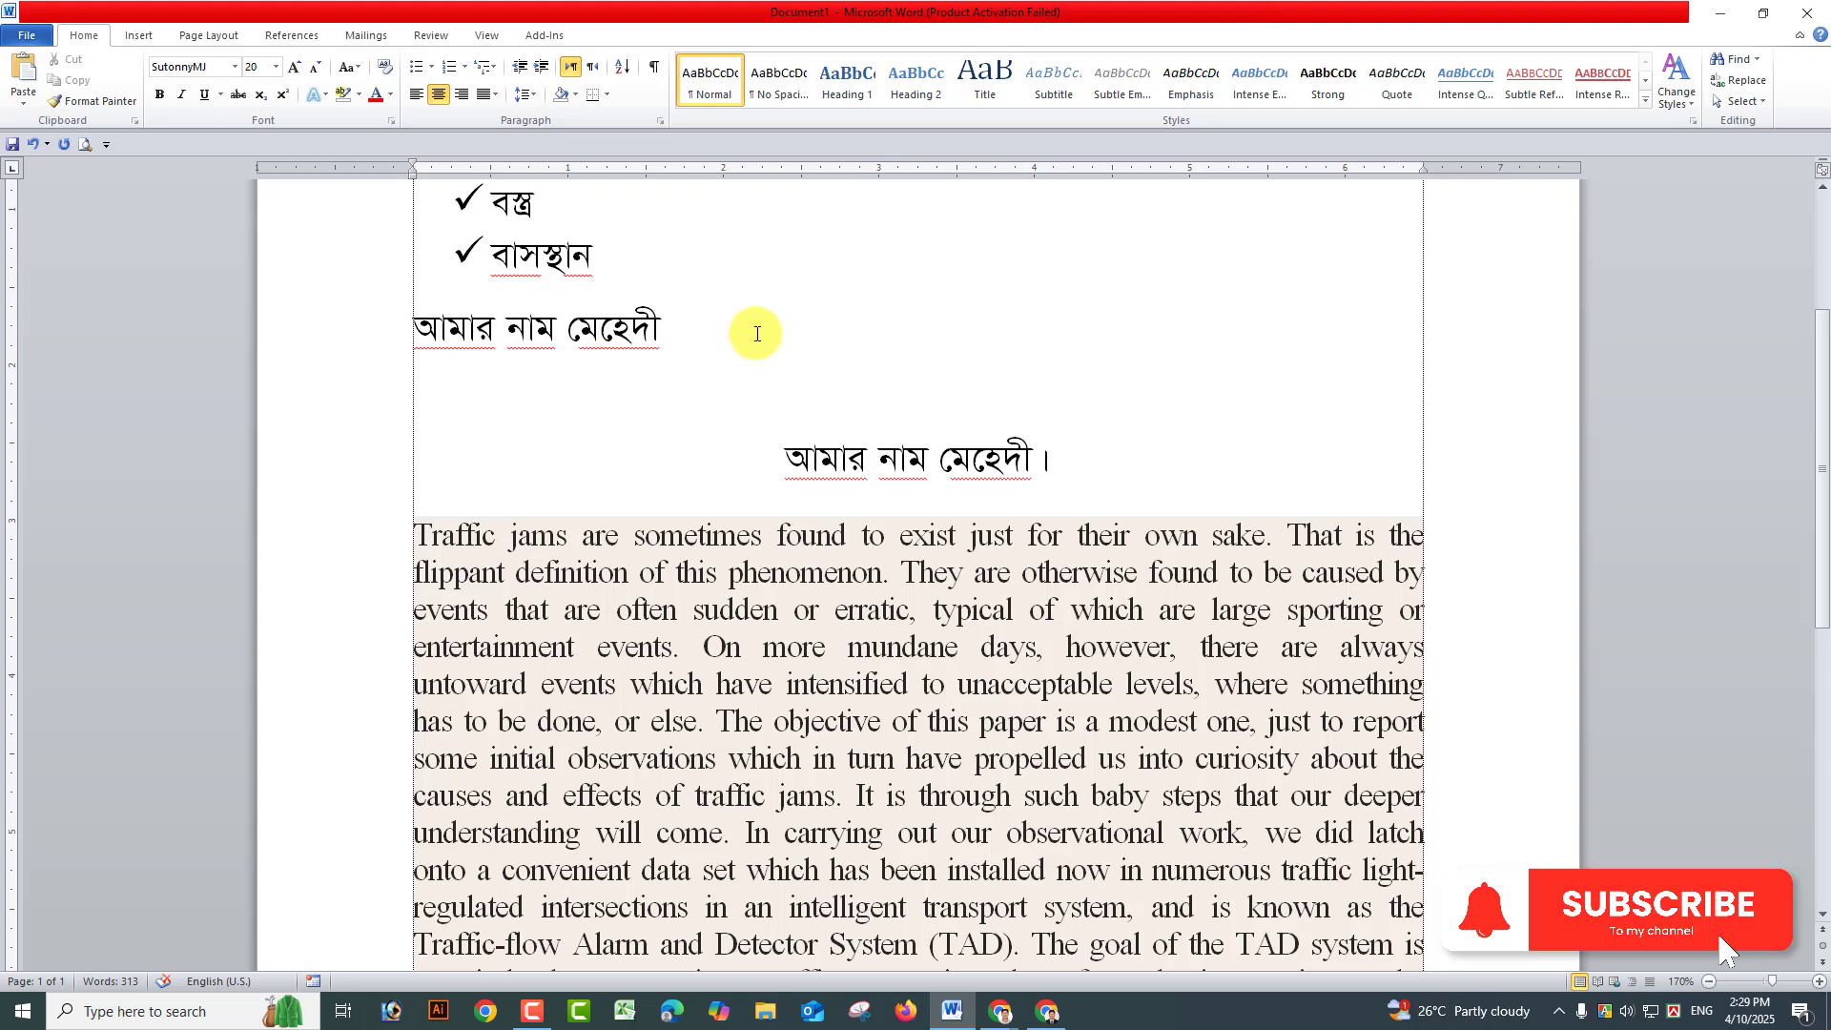
click(724, 327)
click(574, 96)
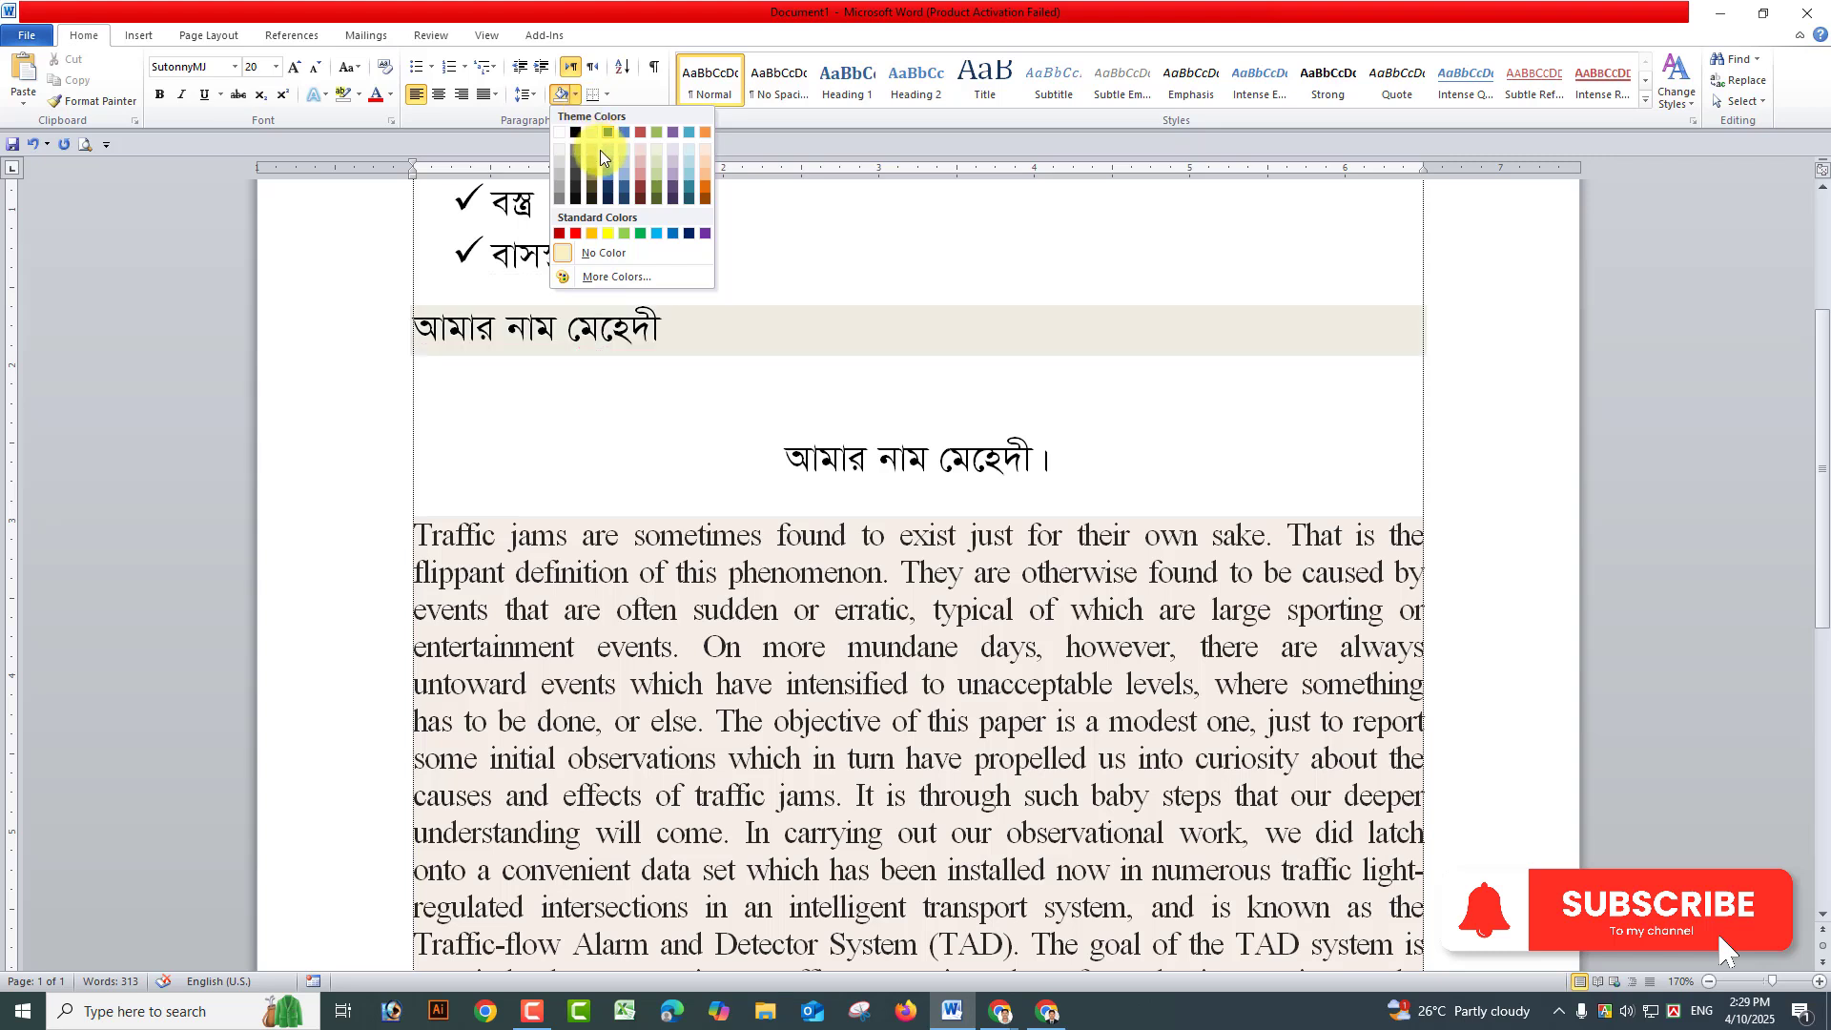
click(581, 235)
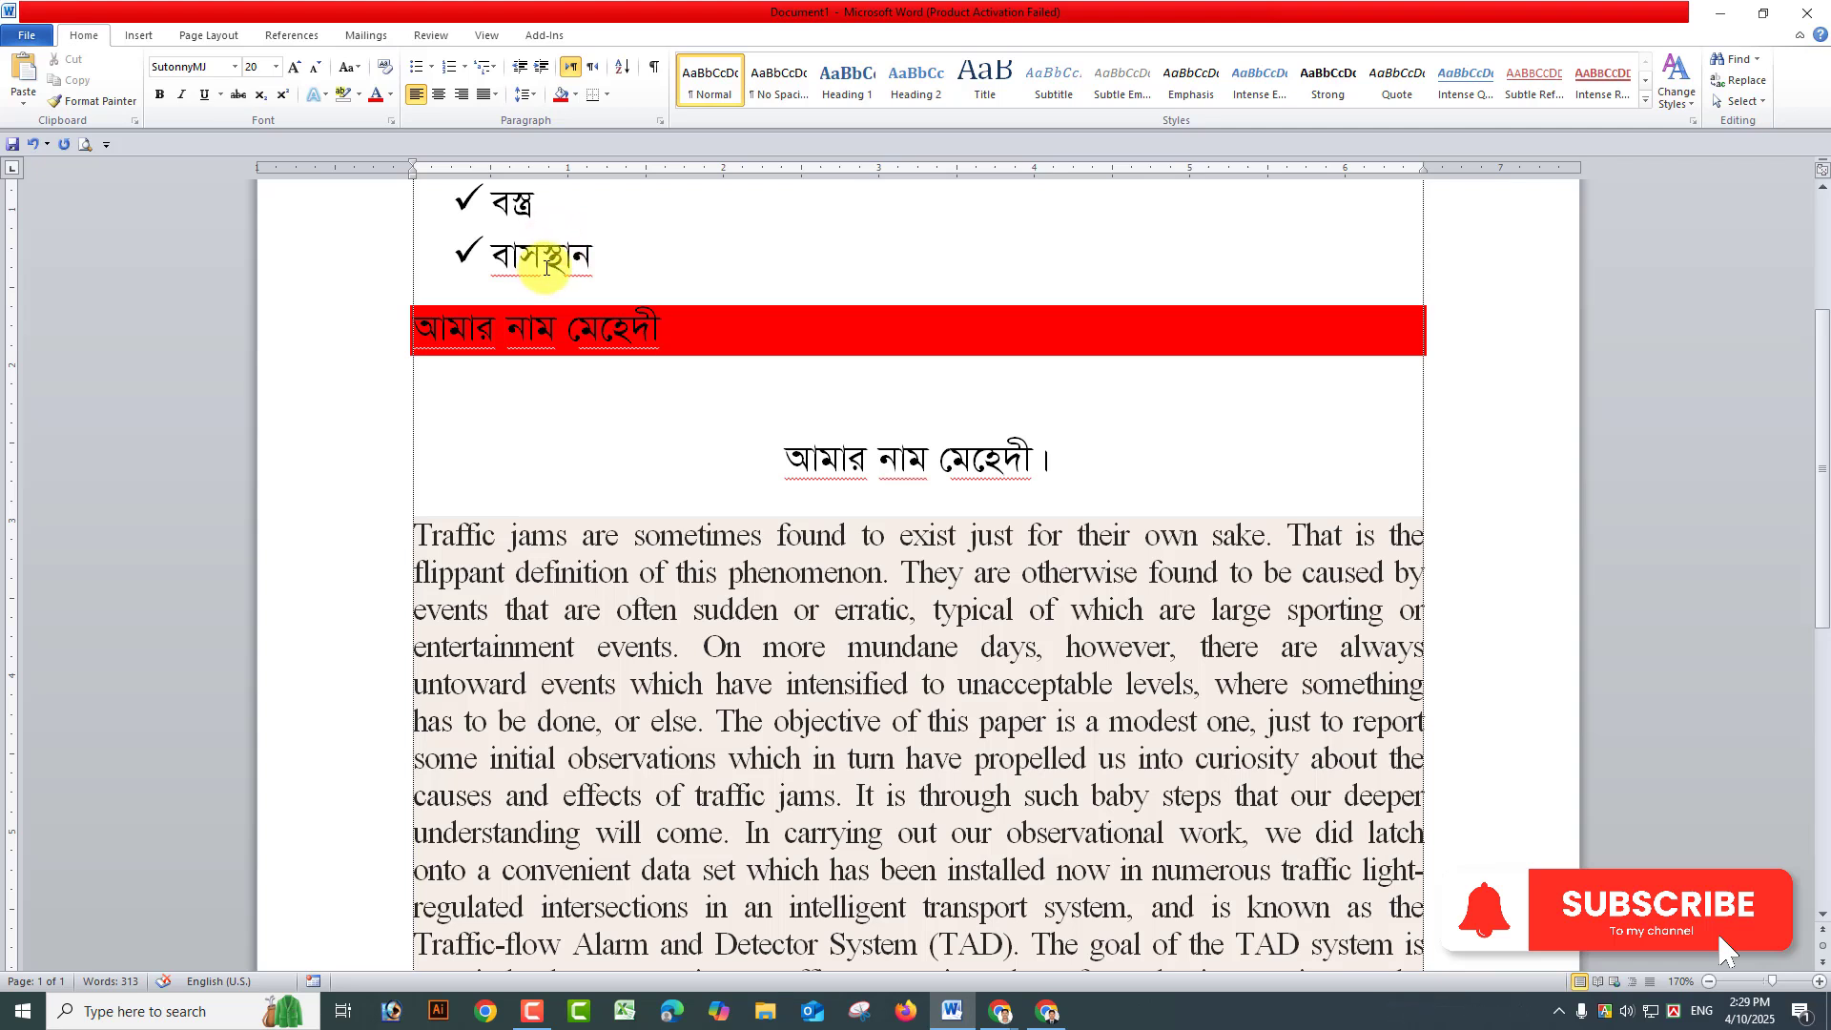
click(609, 97)
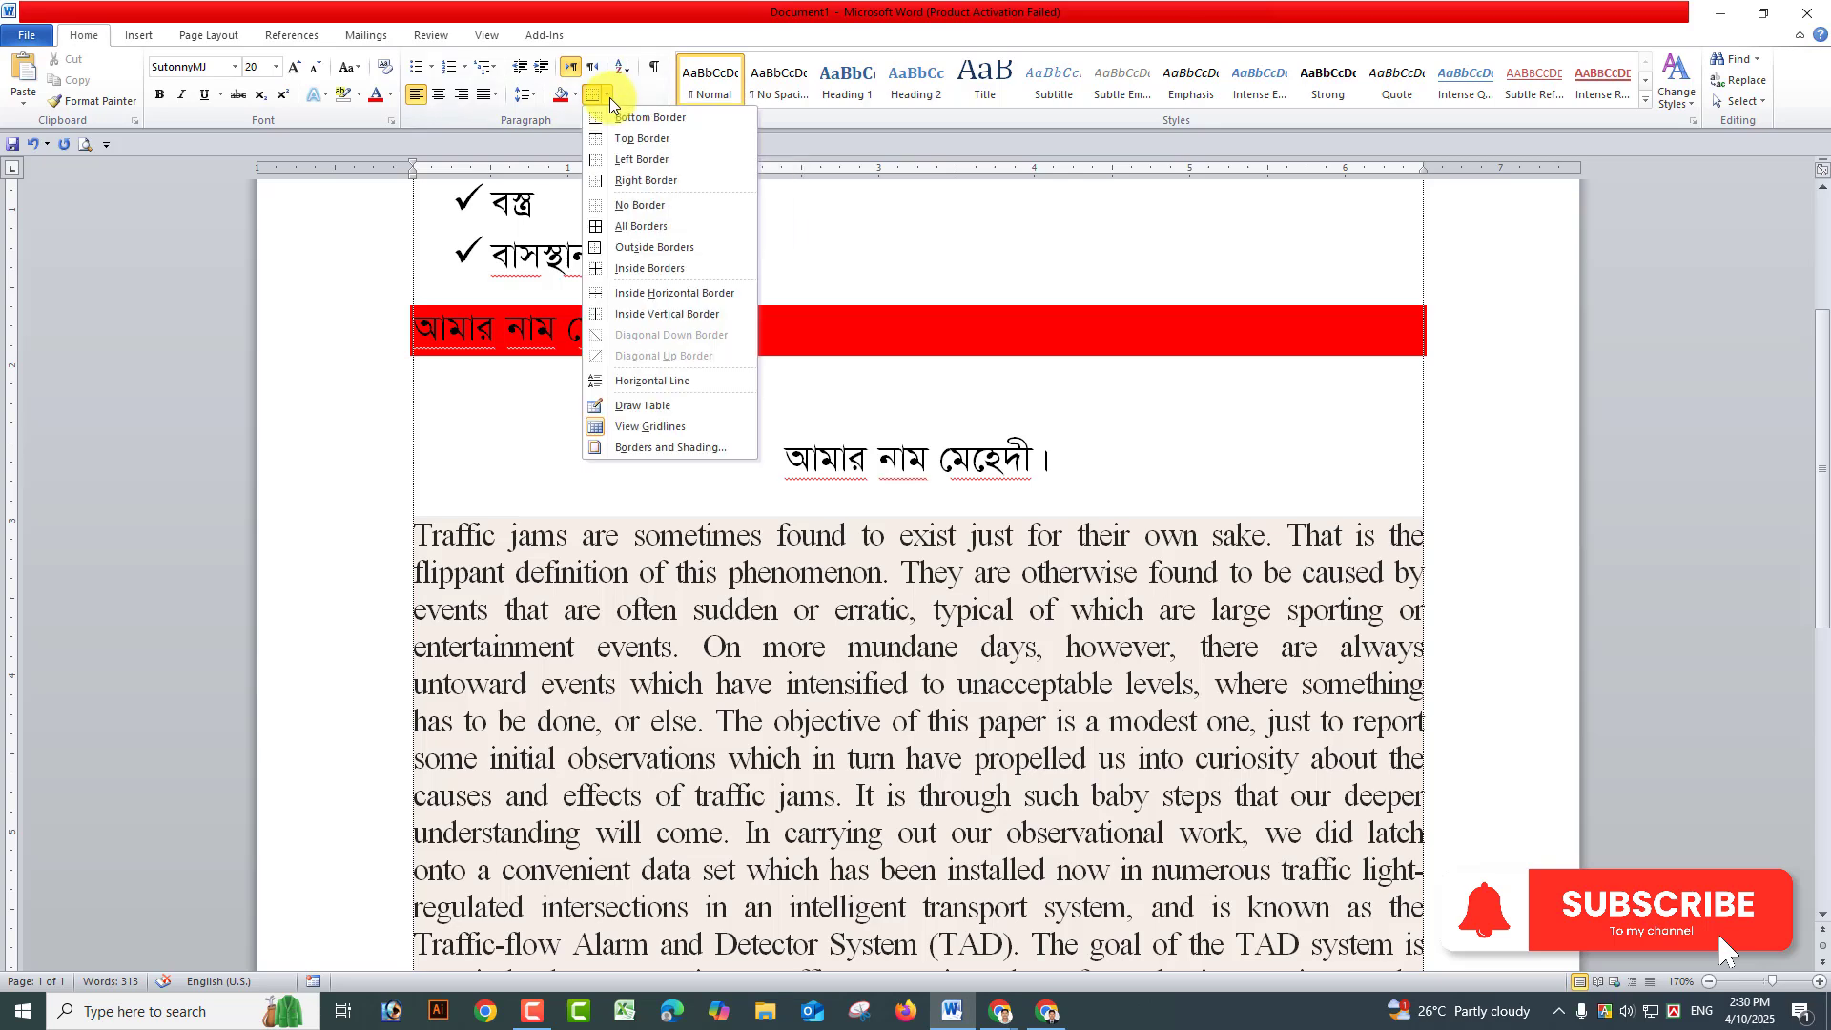
click(412, 404)
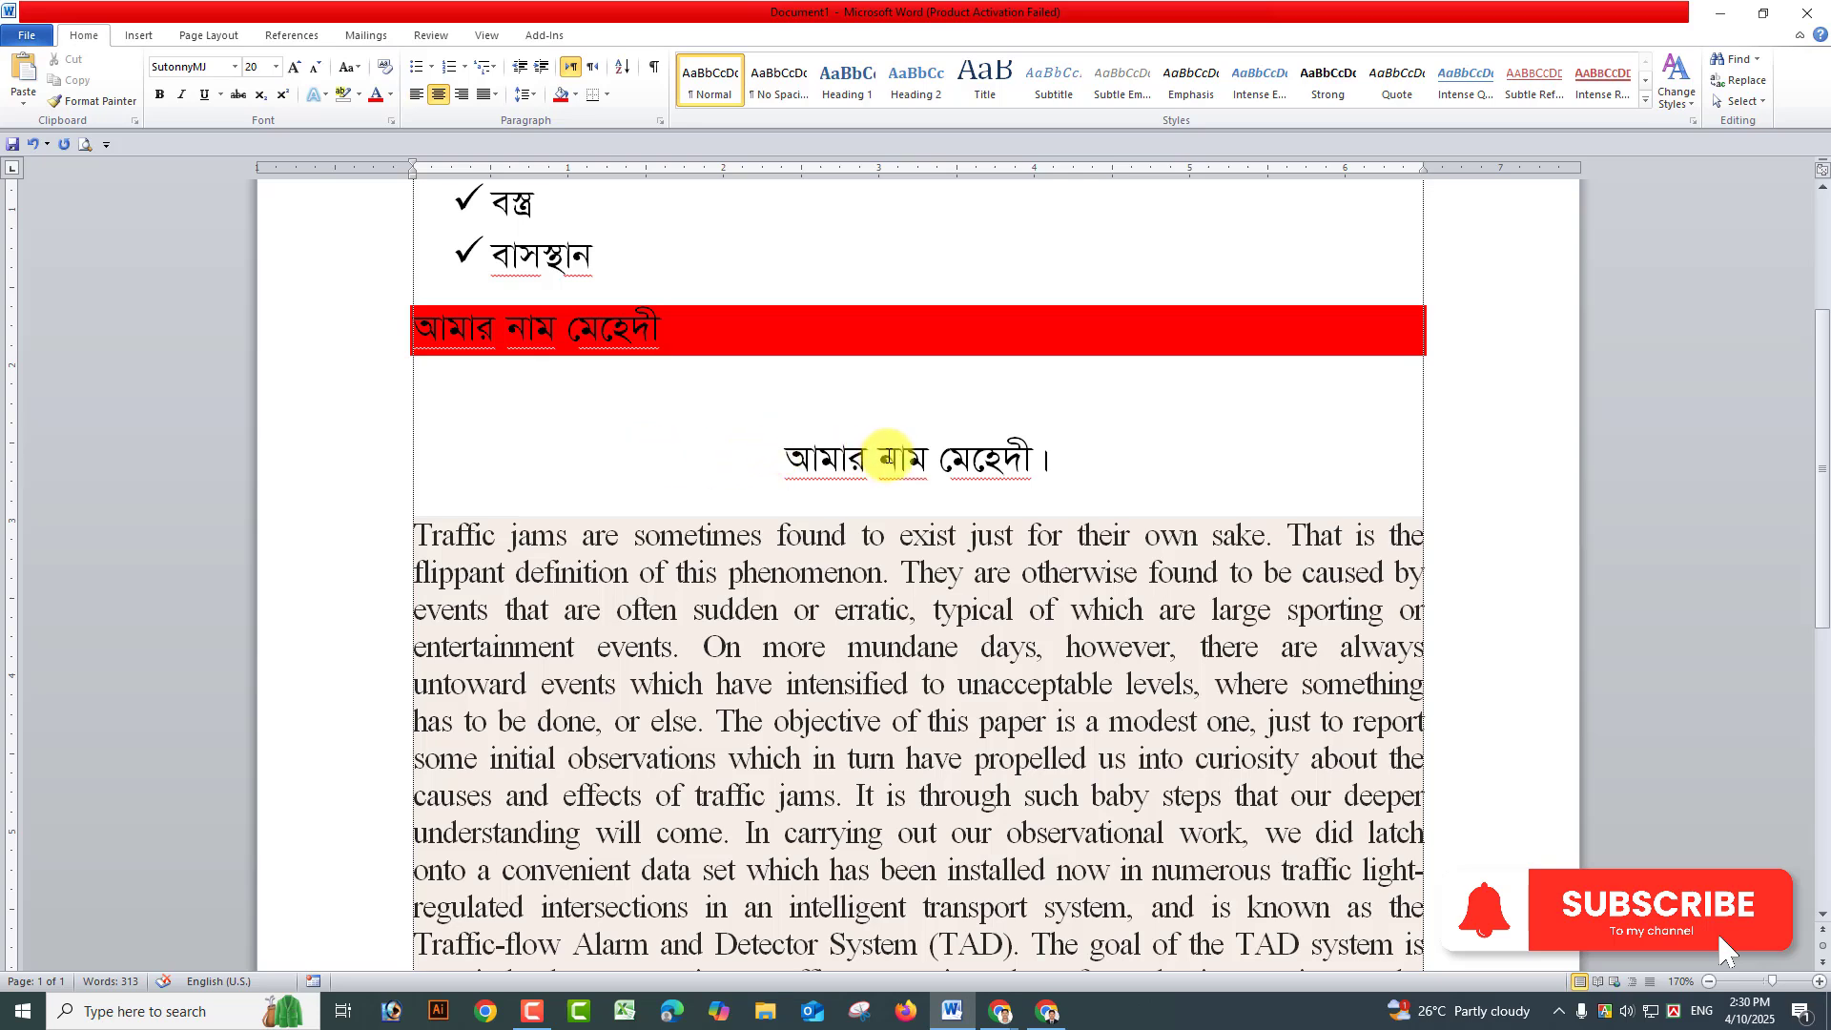
Step: Add a bottom border and a top border to the centered Bangla line above the traffic jam paragraph
click(609, 99)
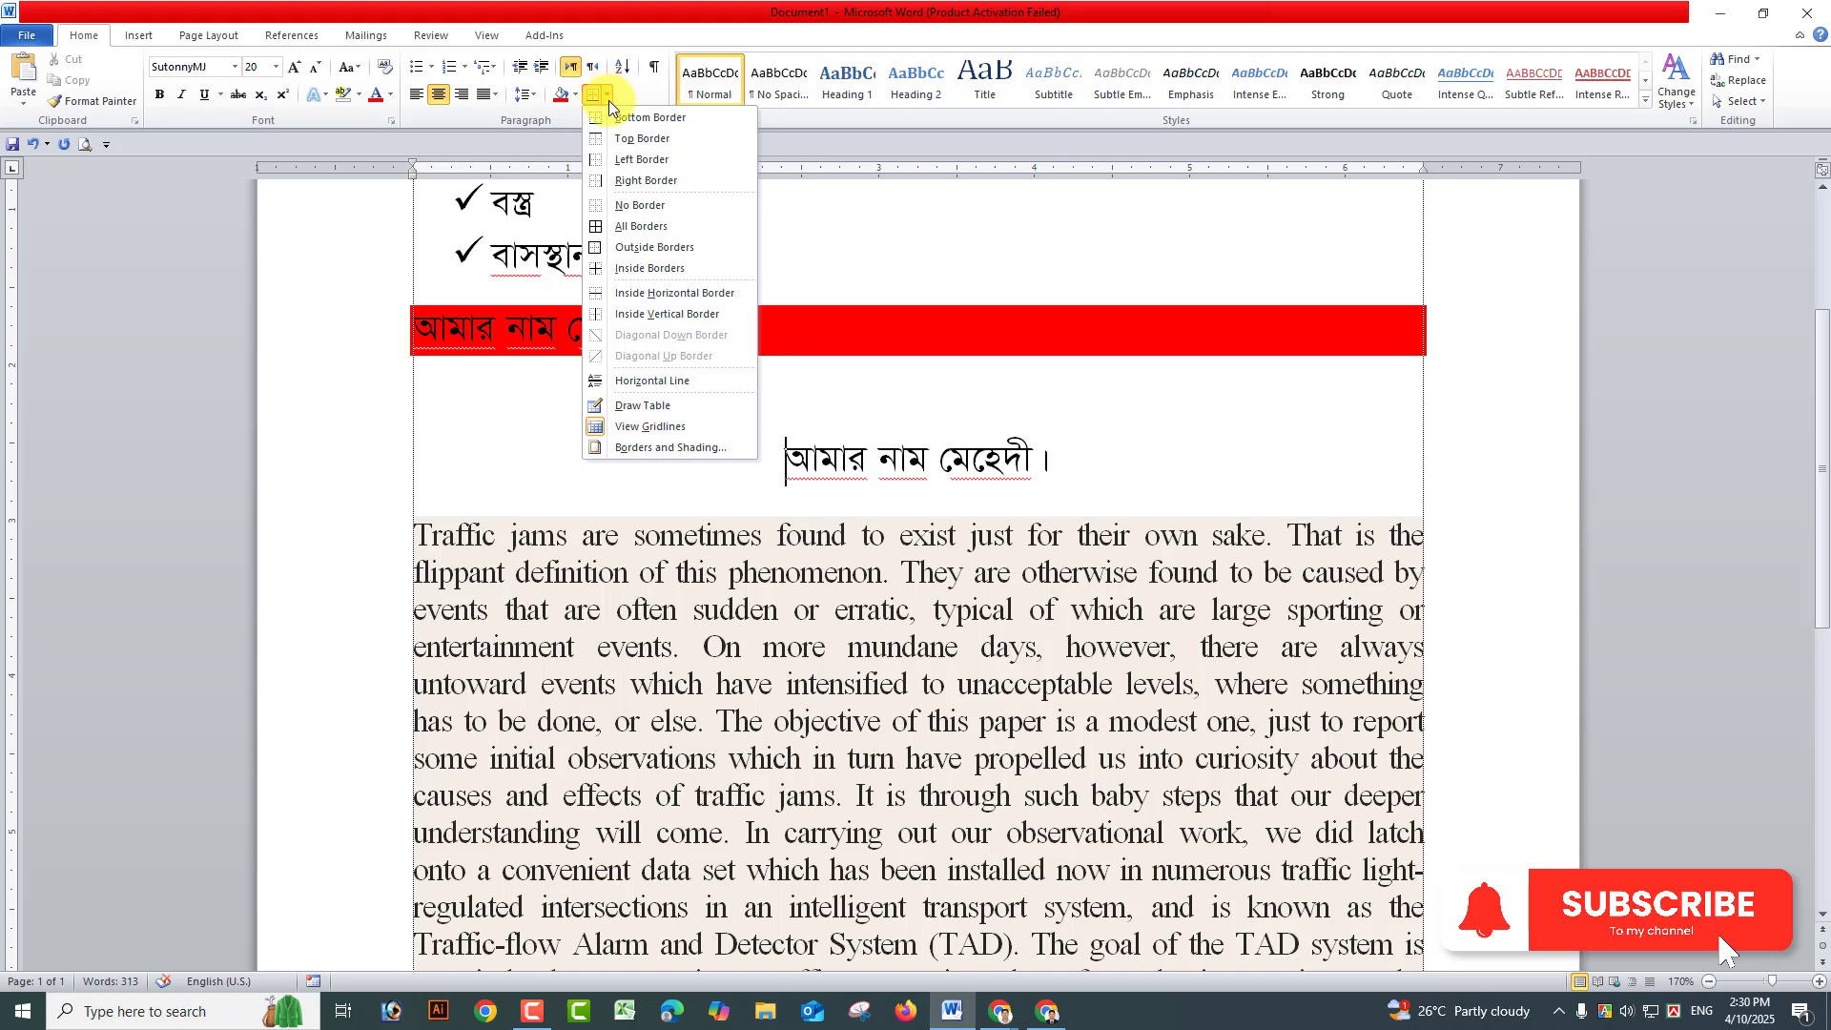
click(658, 116)
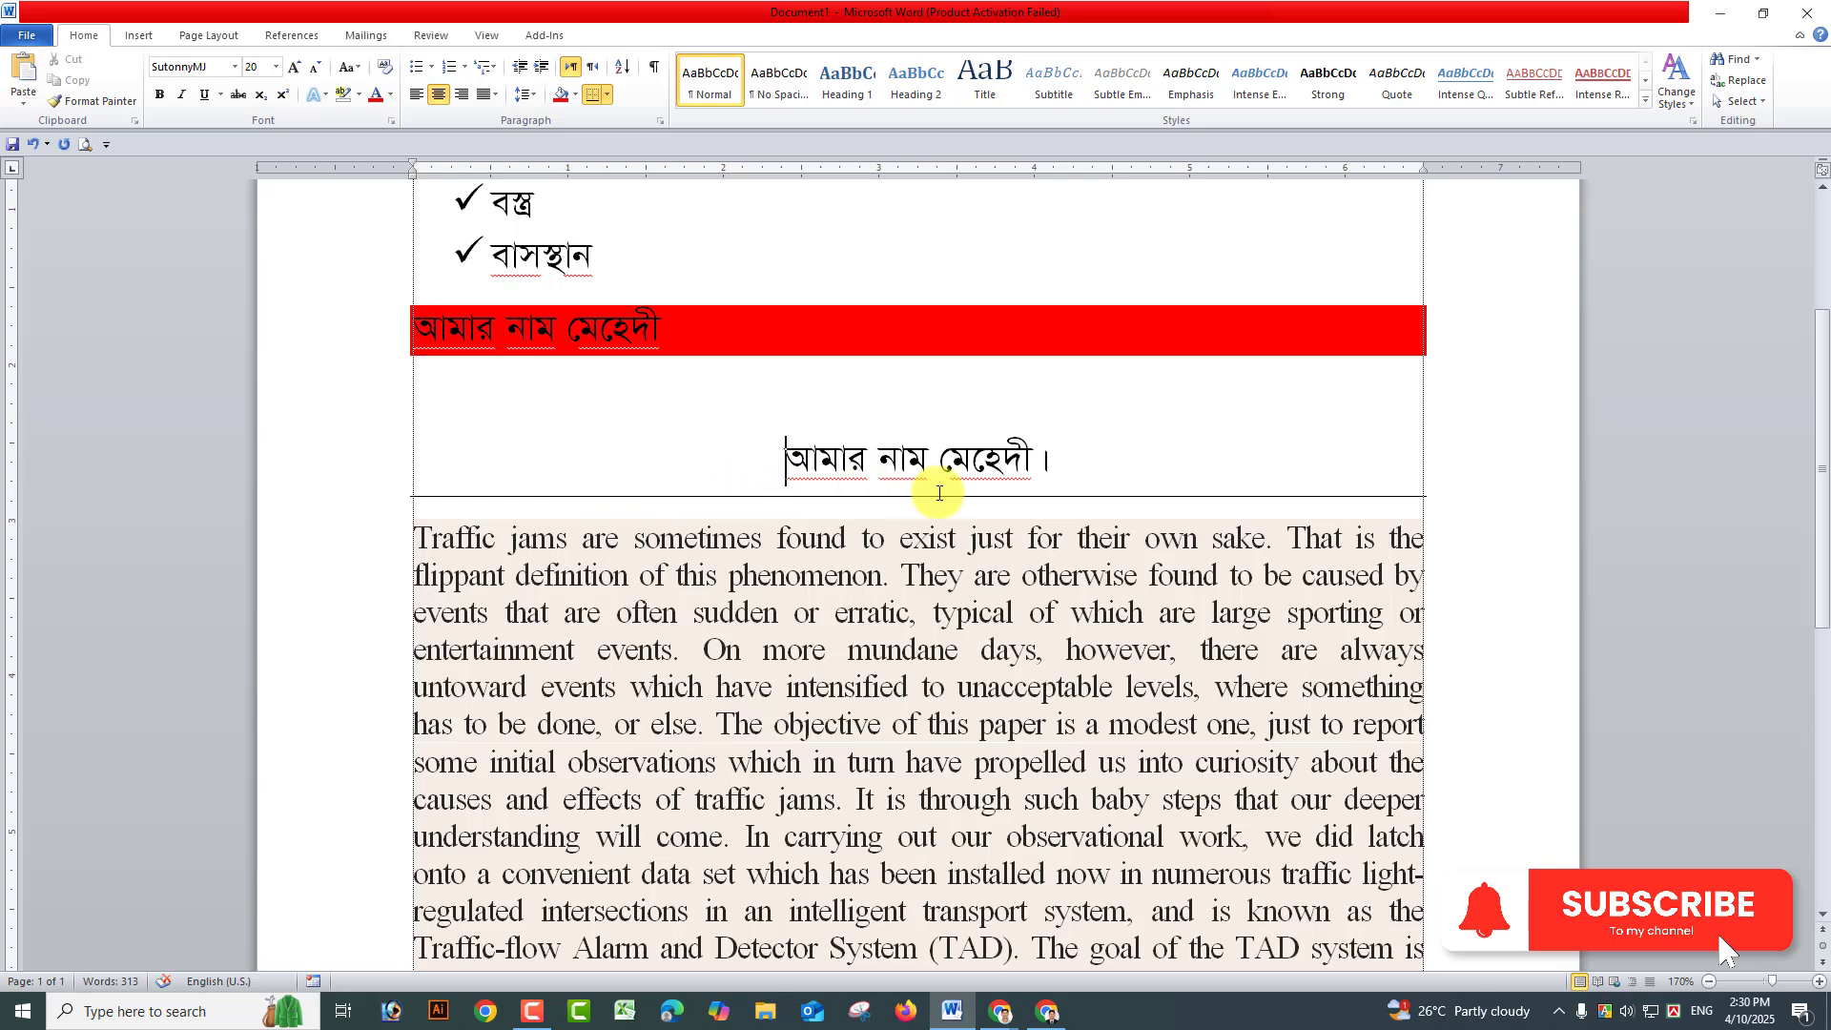
click(606, 98)
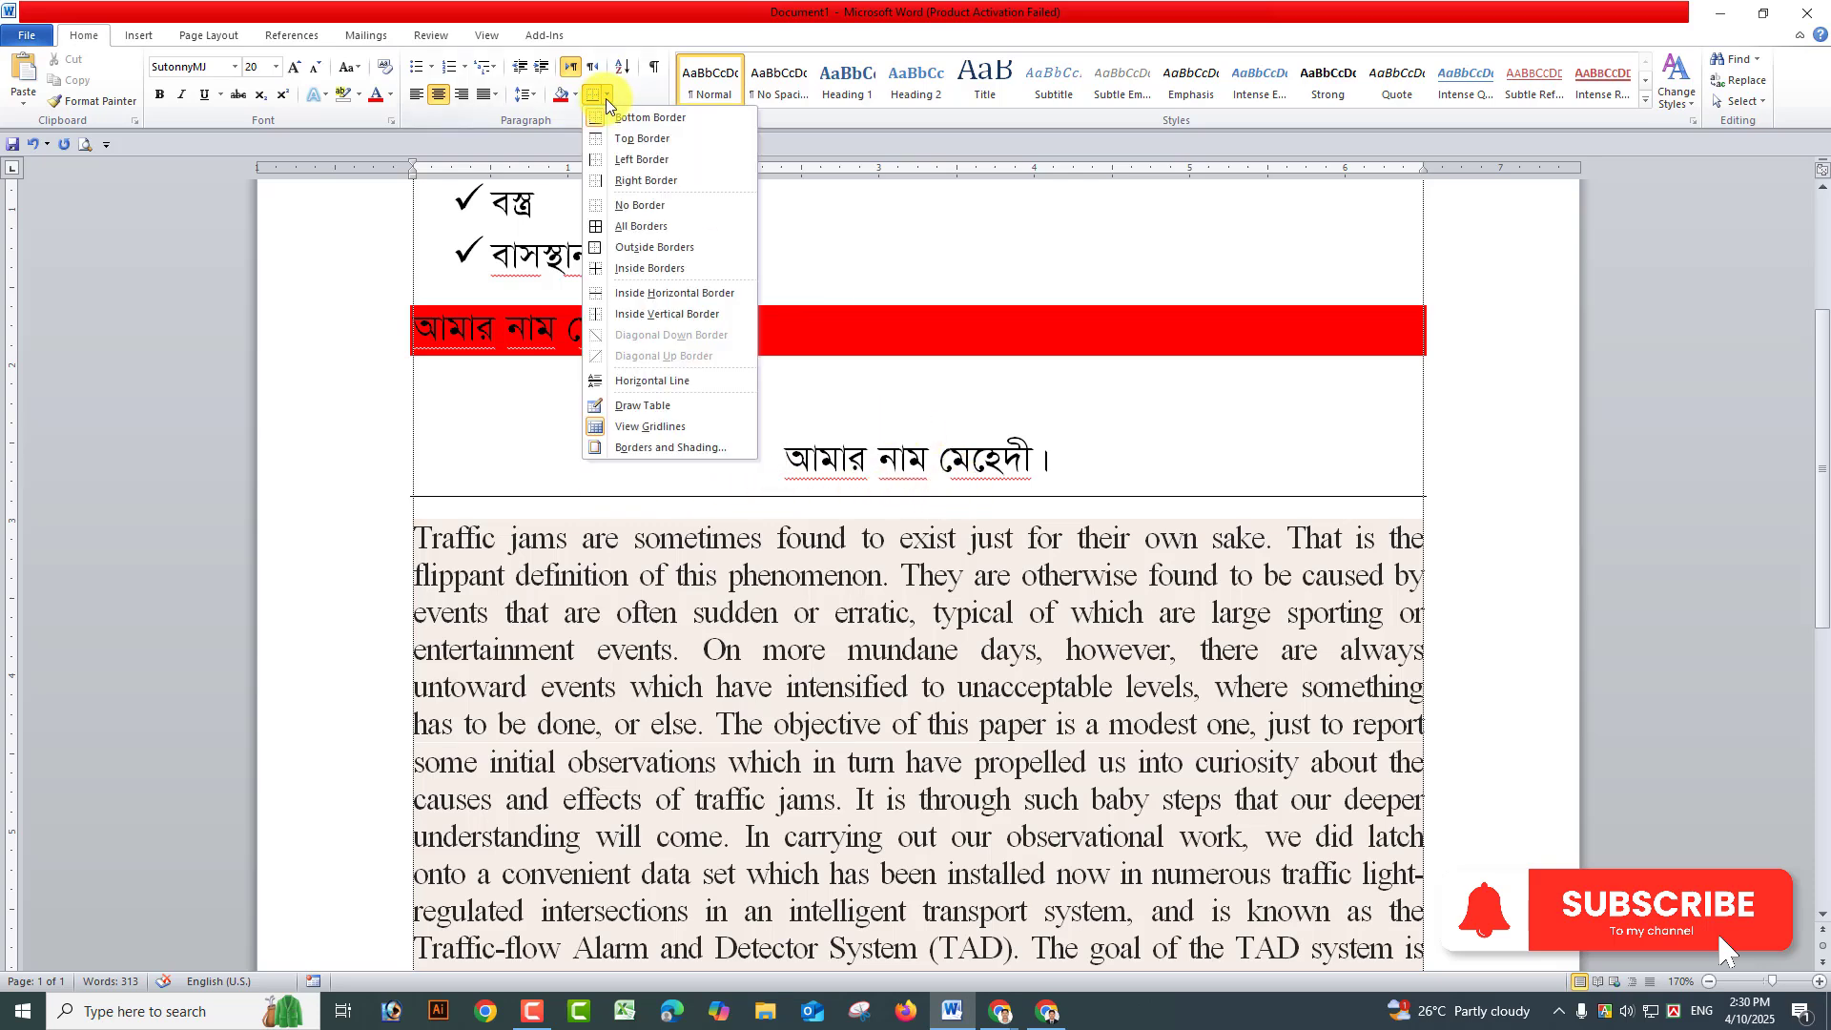
click(628, 142)
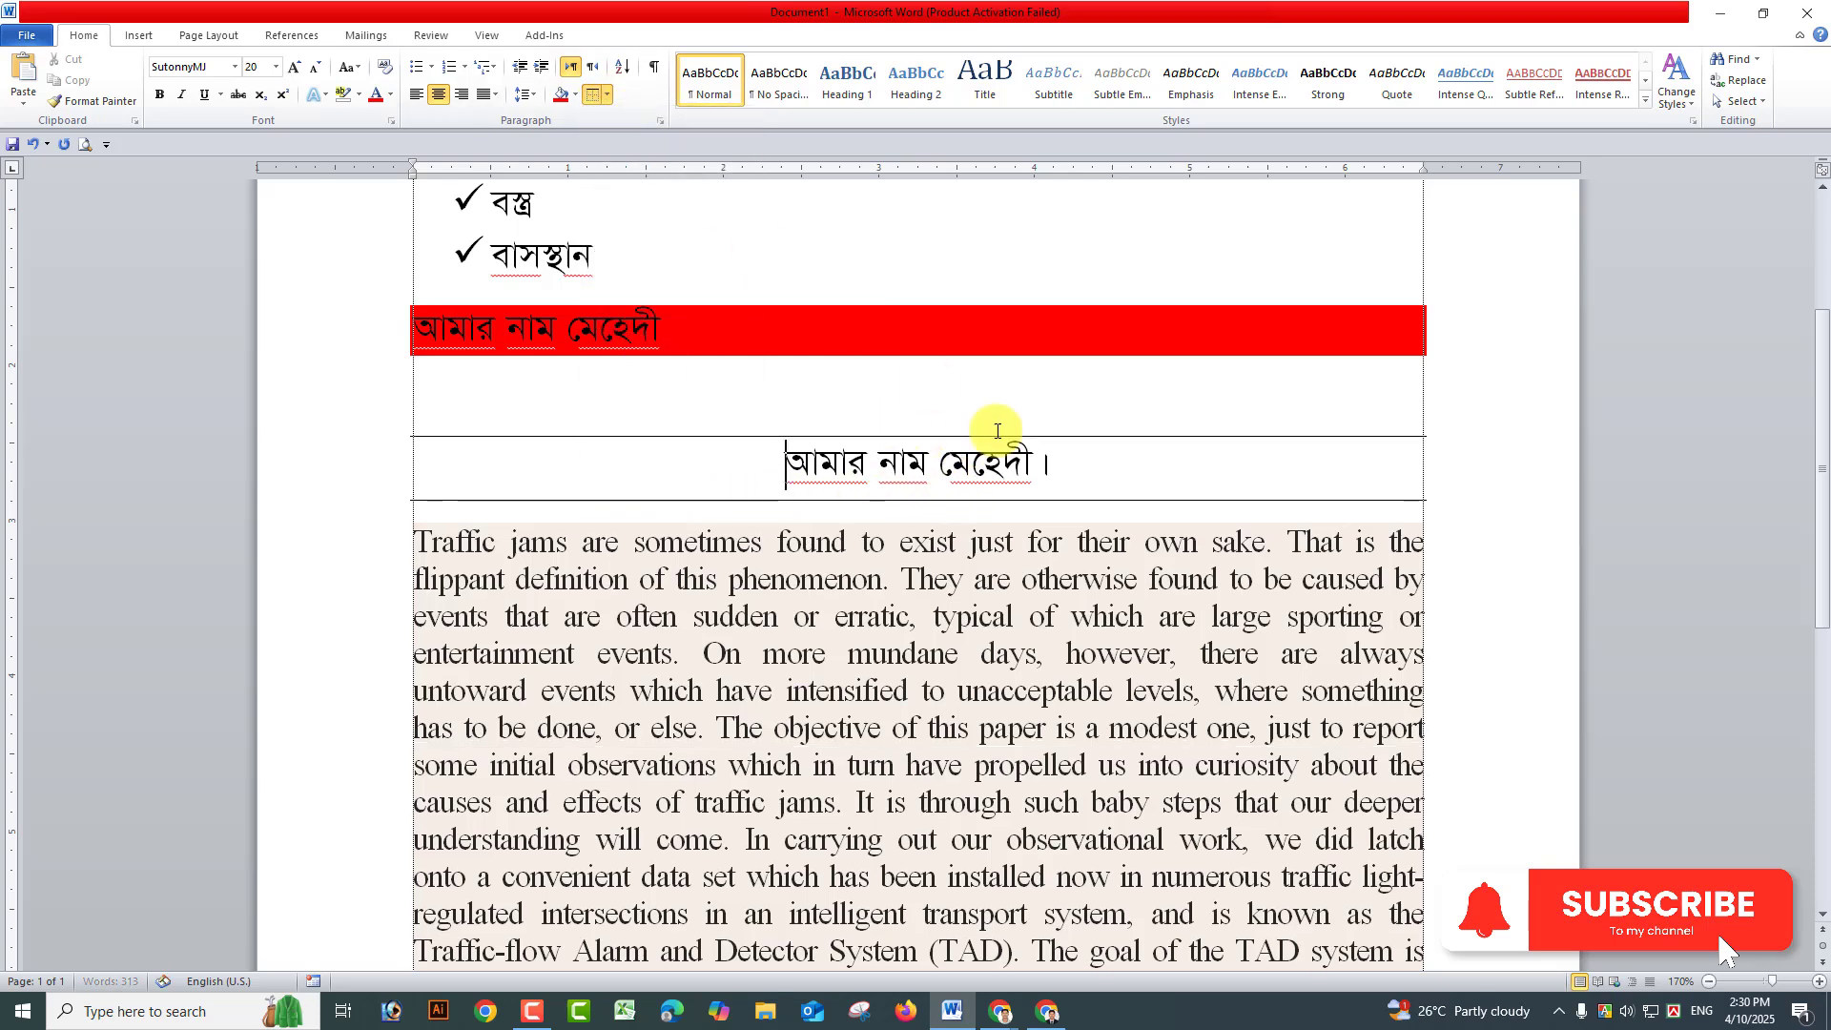
Step: Remove the bottom and top borders from the centered Bangla line and review the remaining border options
click(607, 95)
click(606, 116)
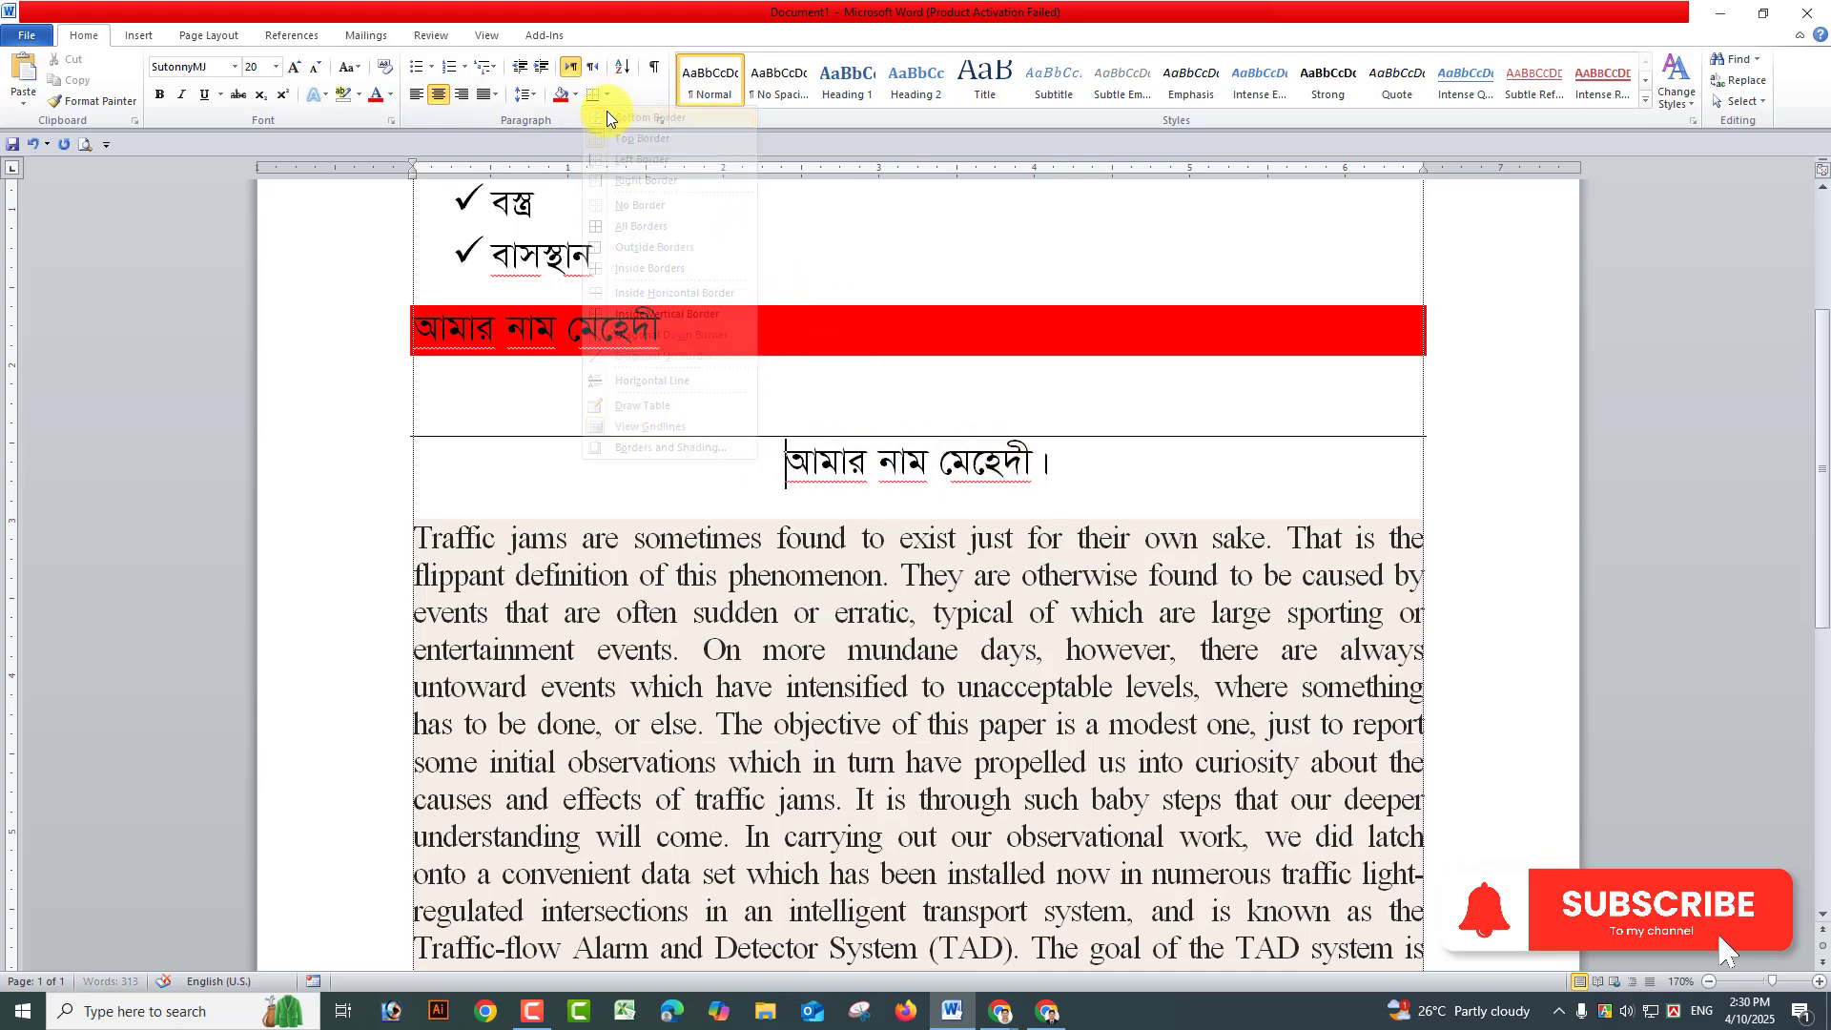
click(608, 95)
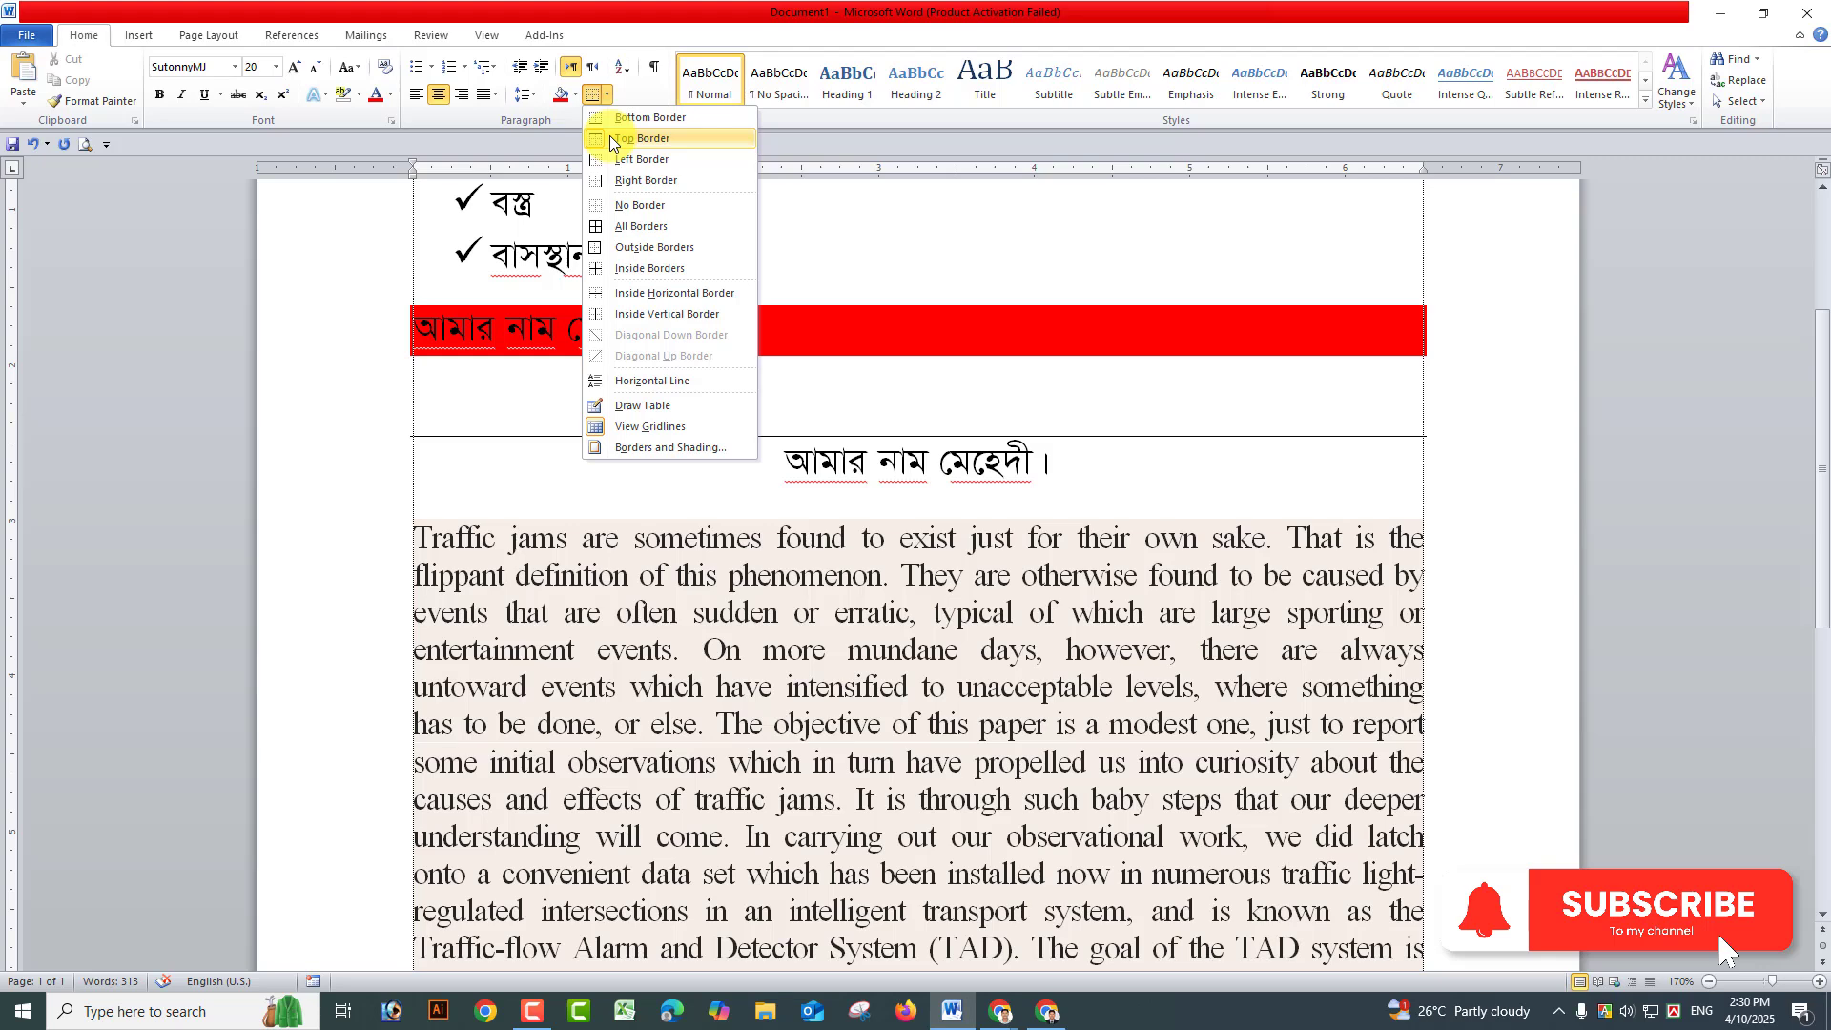
click(610, 138)
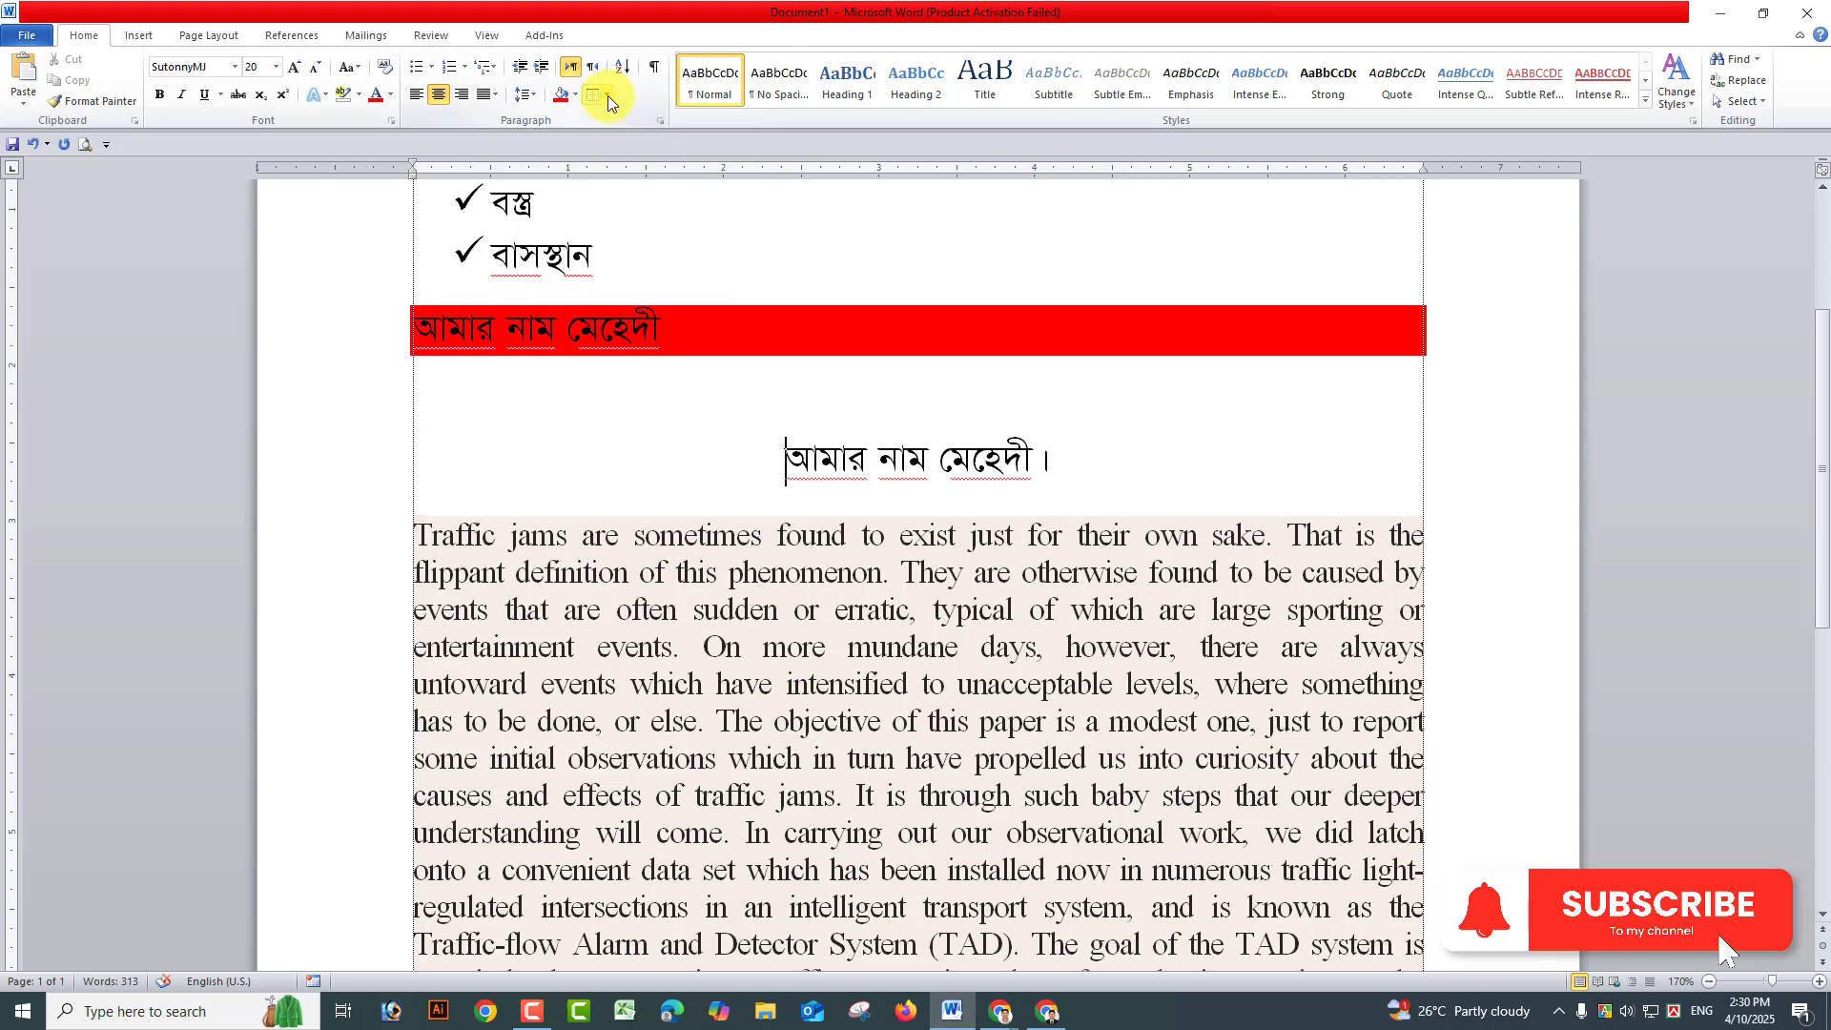
click(609, 95)
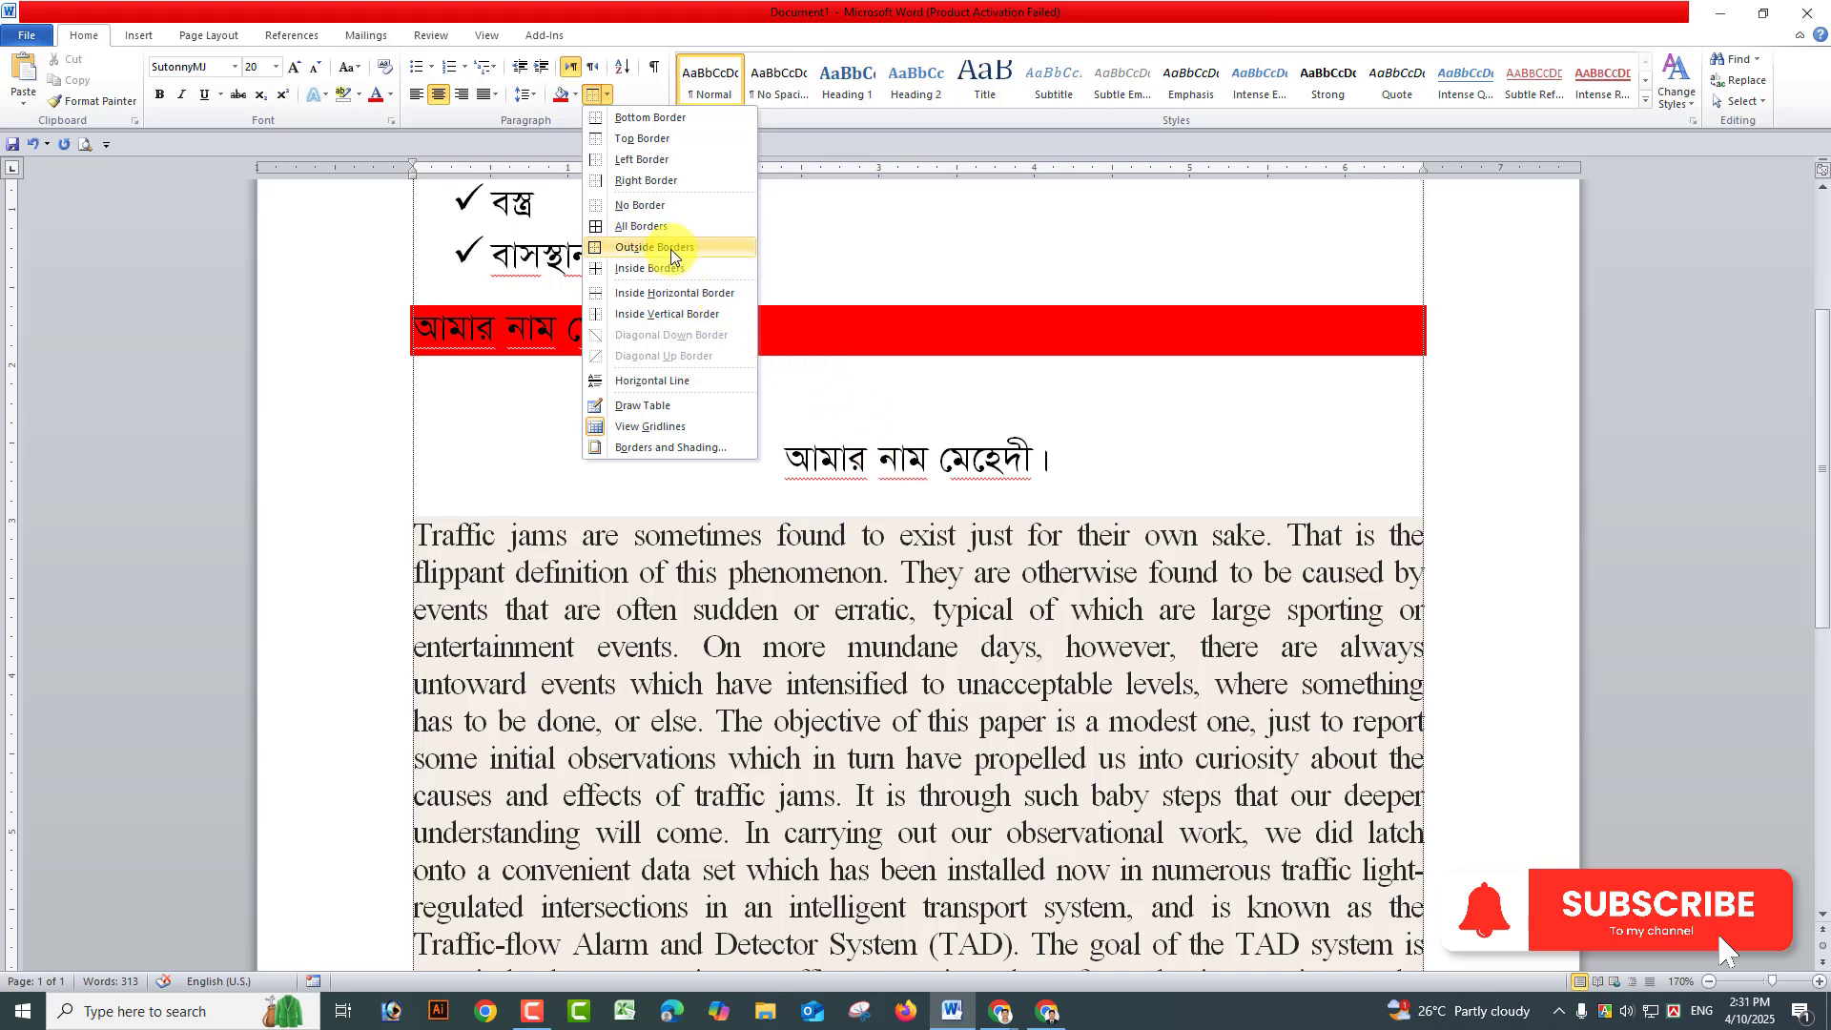
click(783, 460)
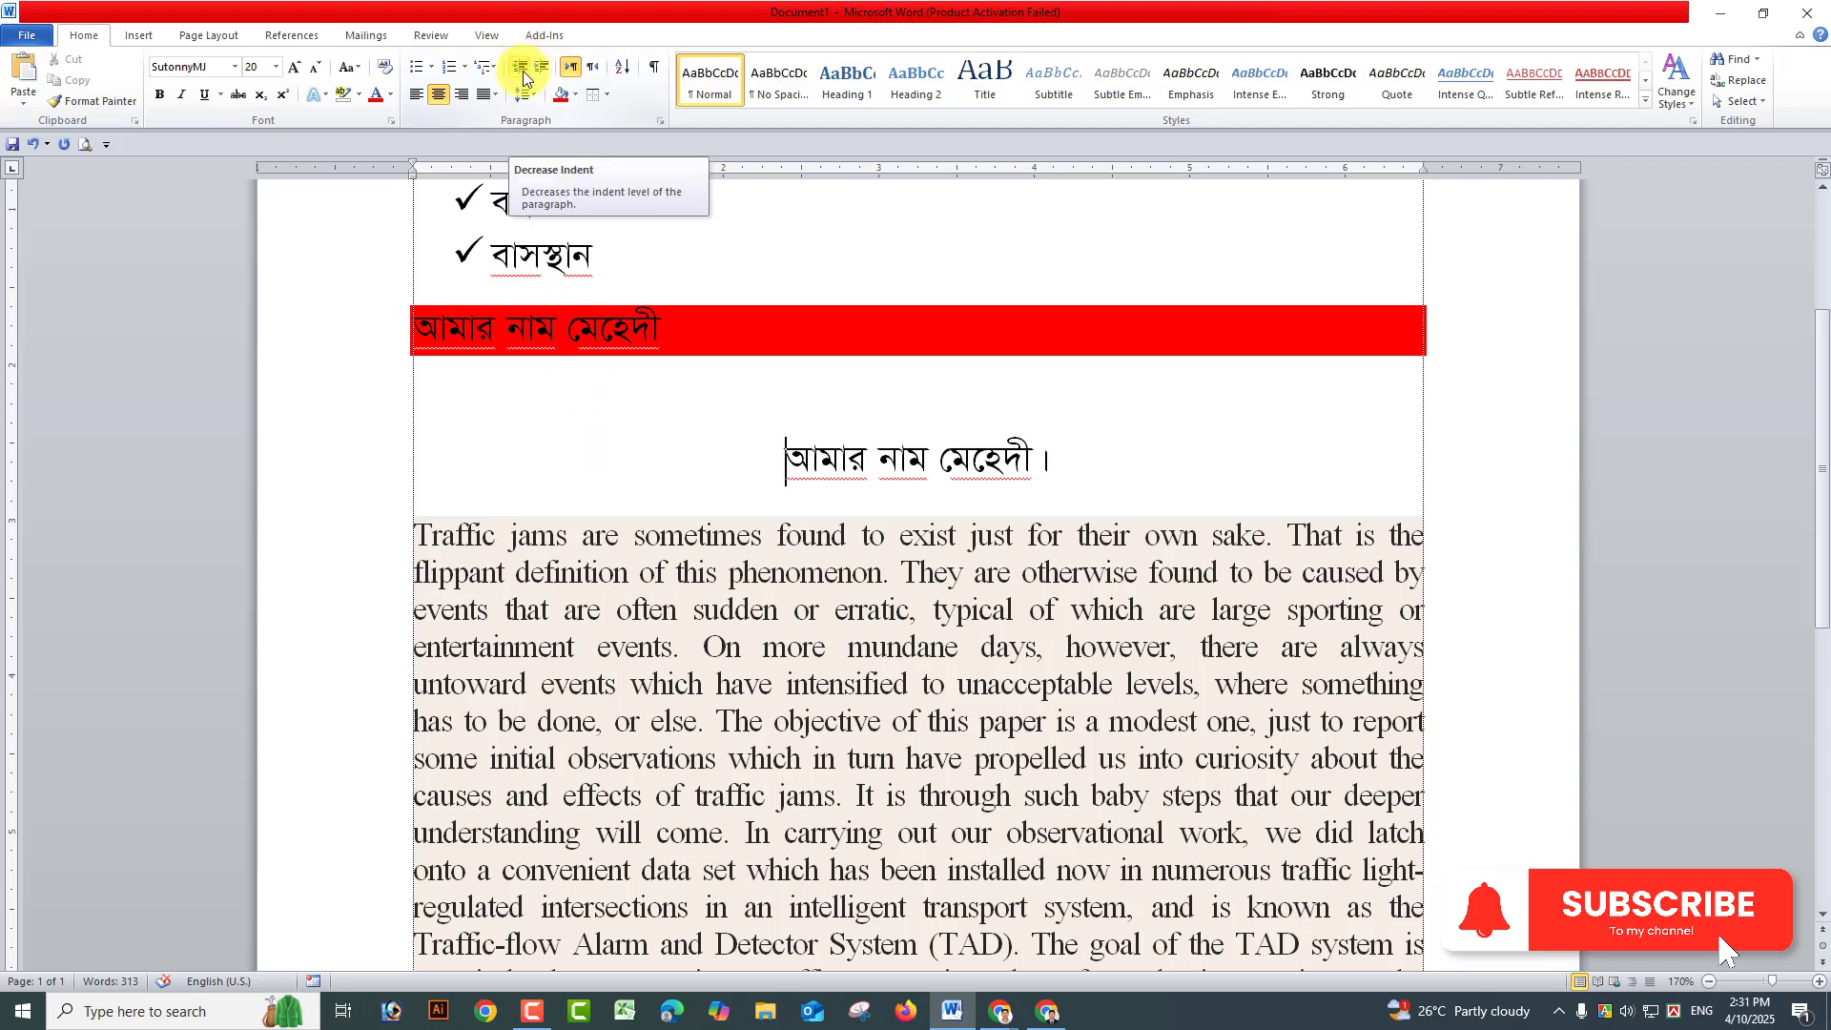
Step: Try a first-line indent and a whole-paragraph indent on the traffic jam paragraph, undoing each one
click(420, 534)
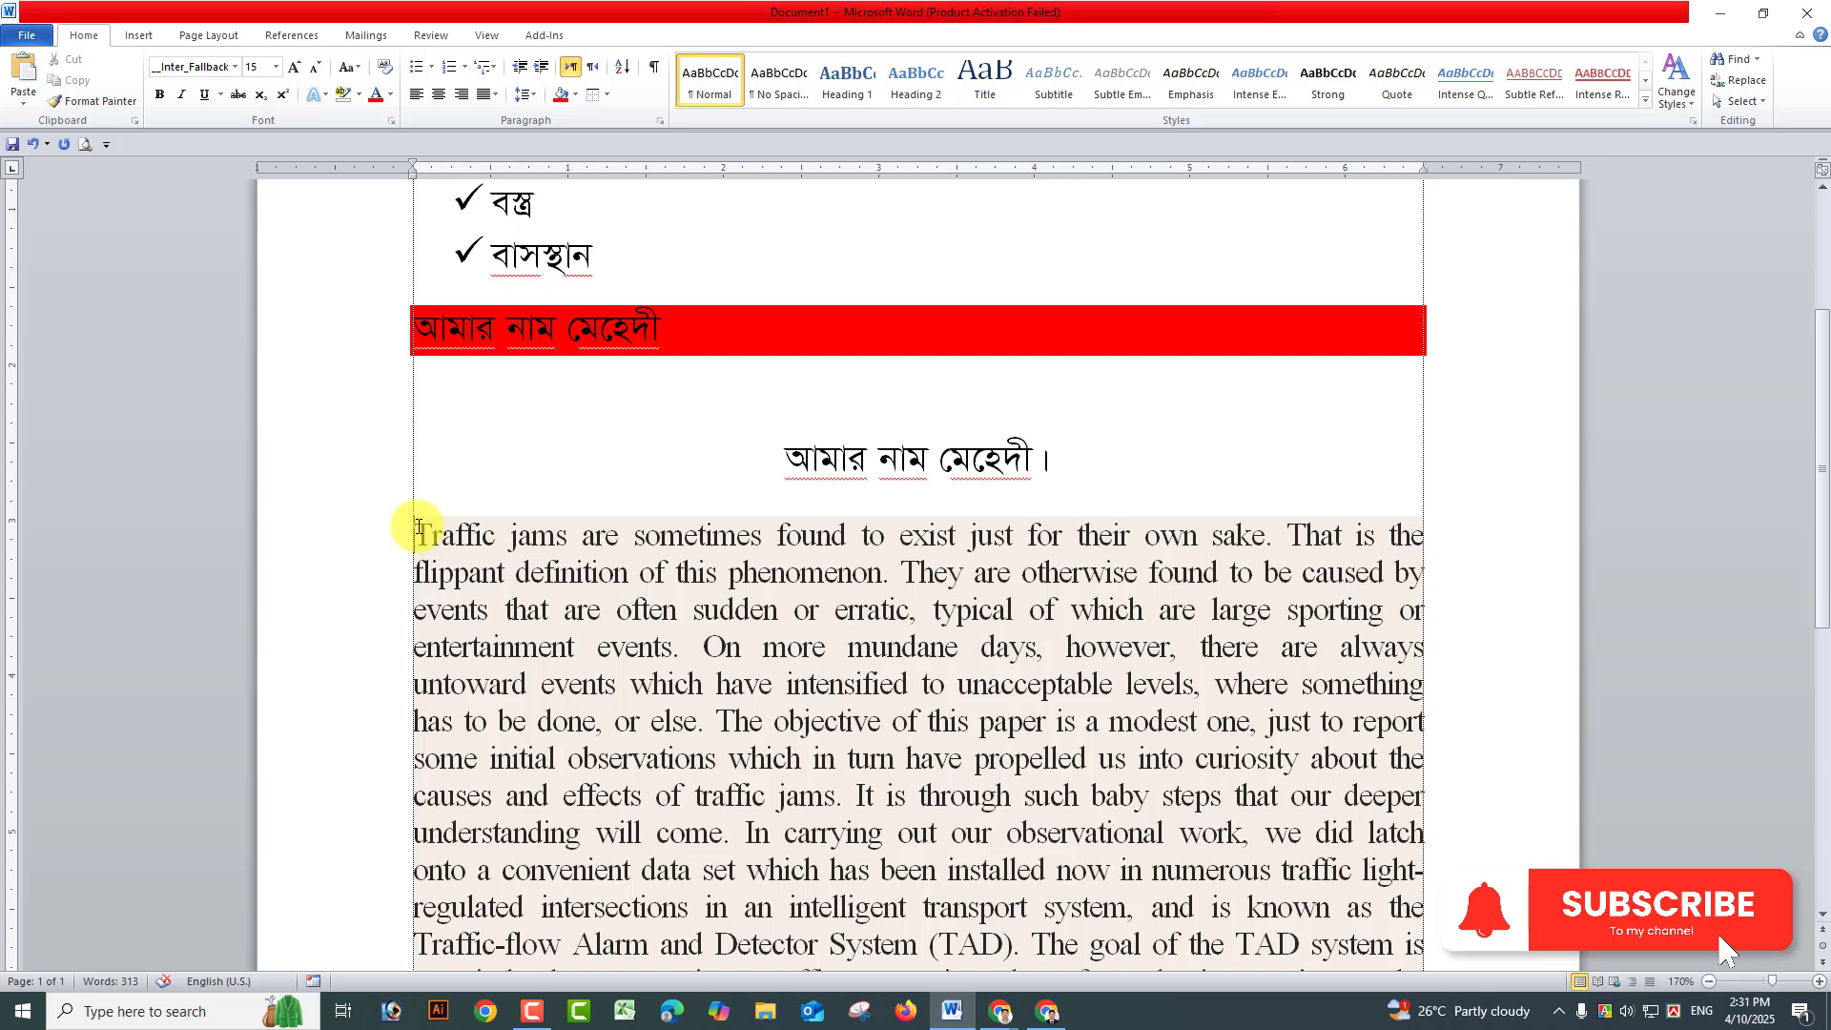
key(Tab)
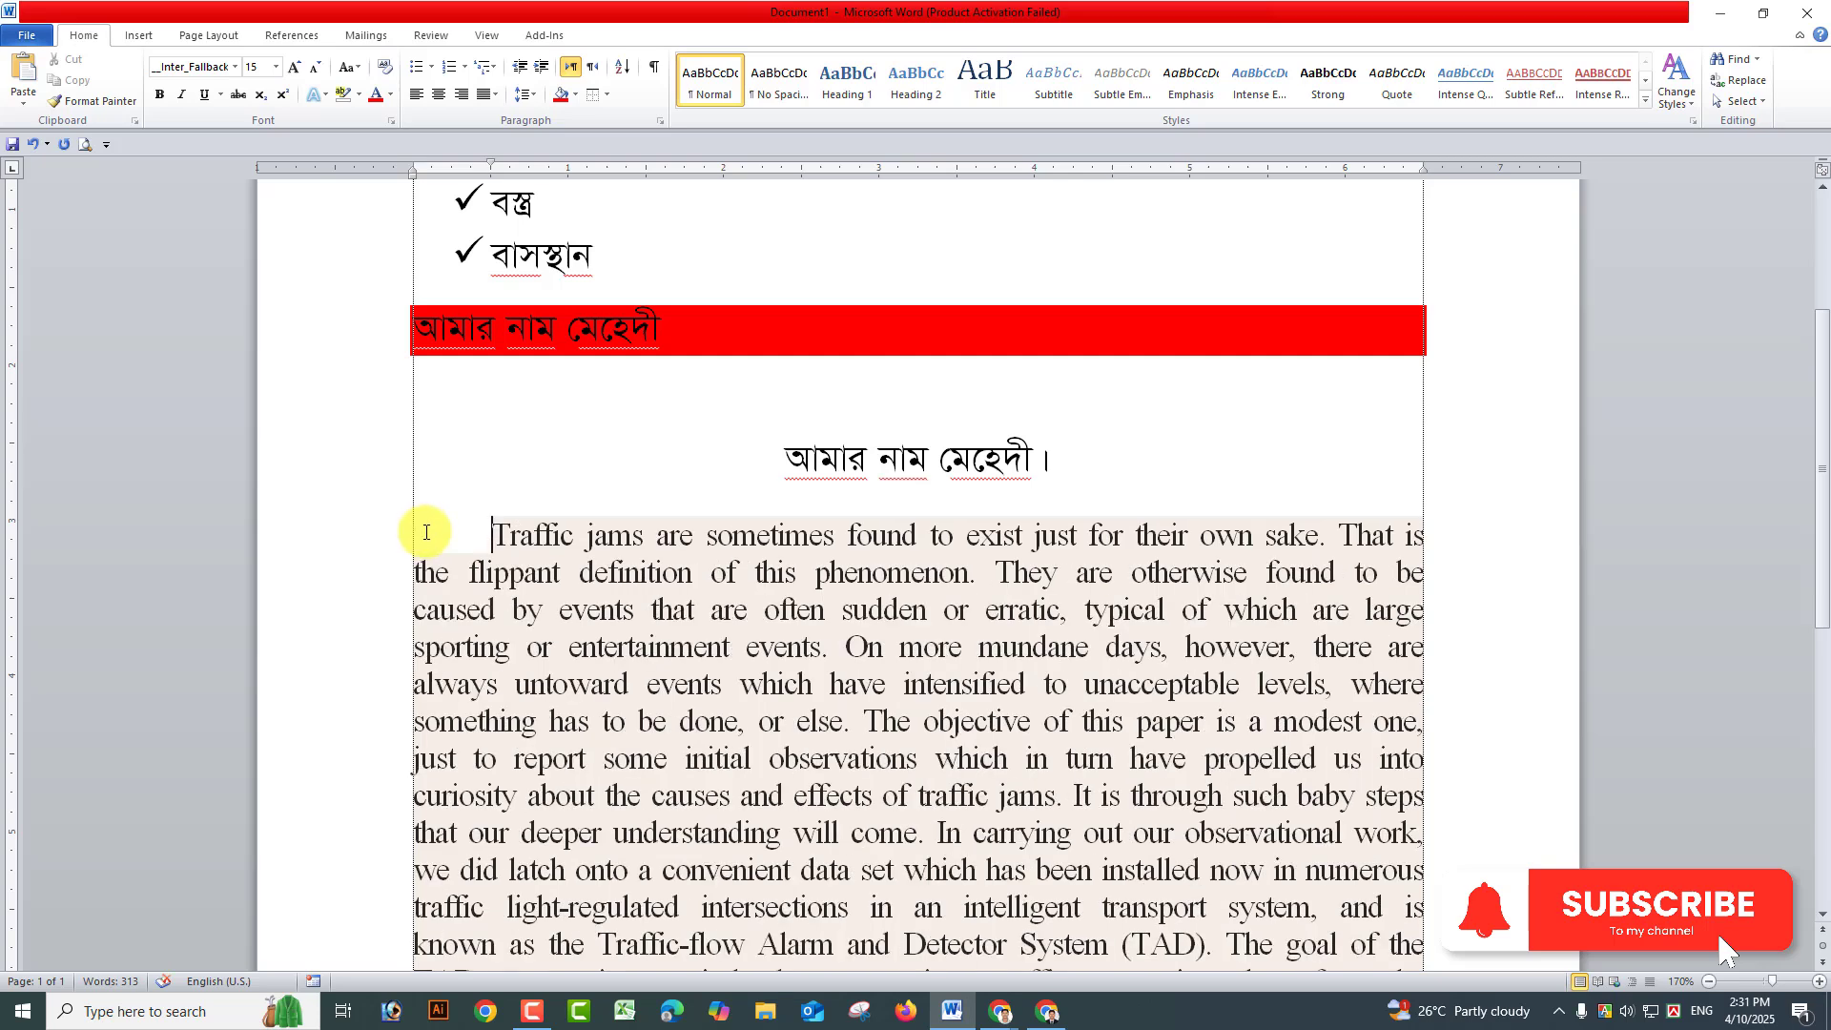
click(517, 74)
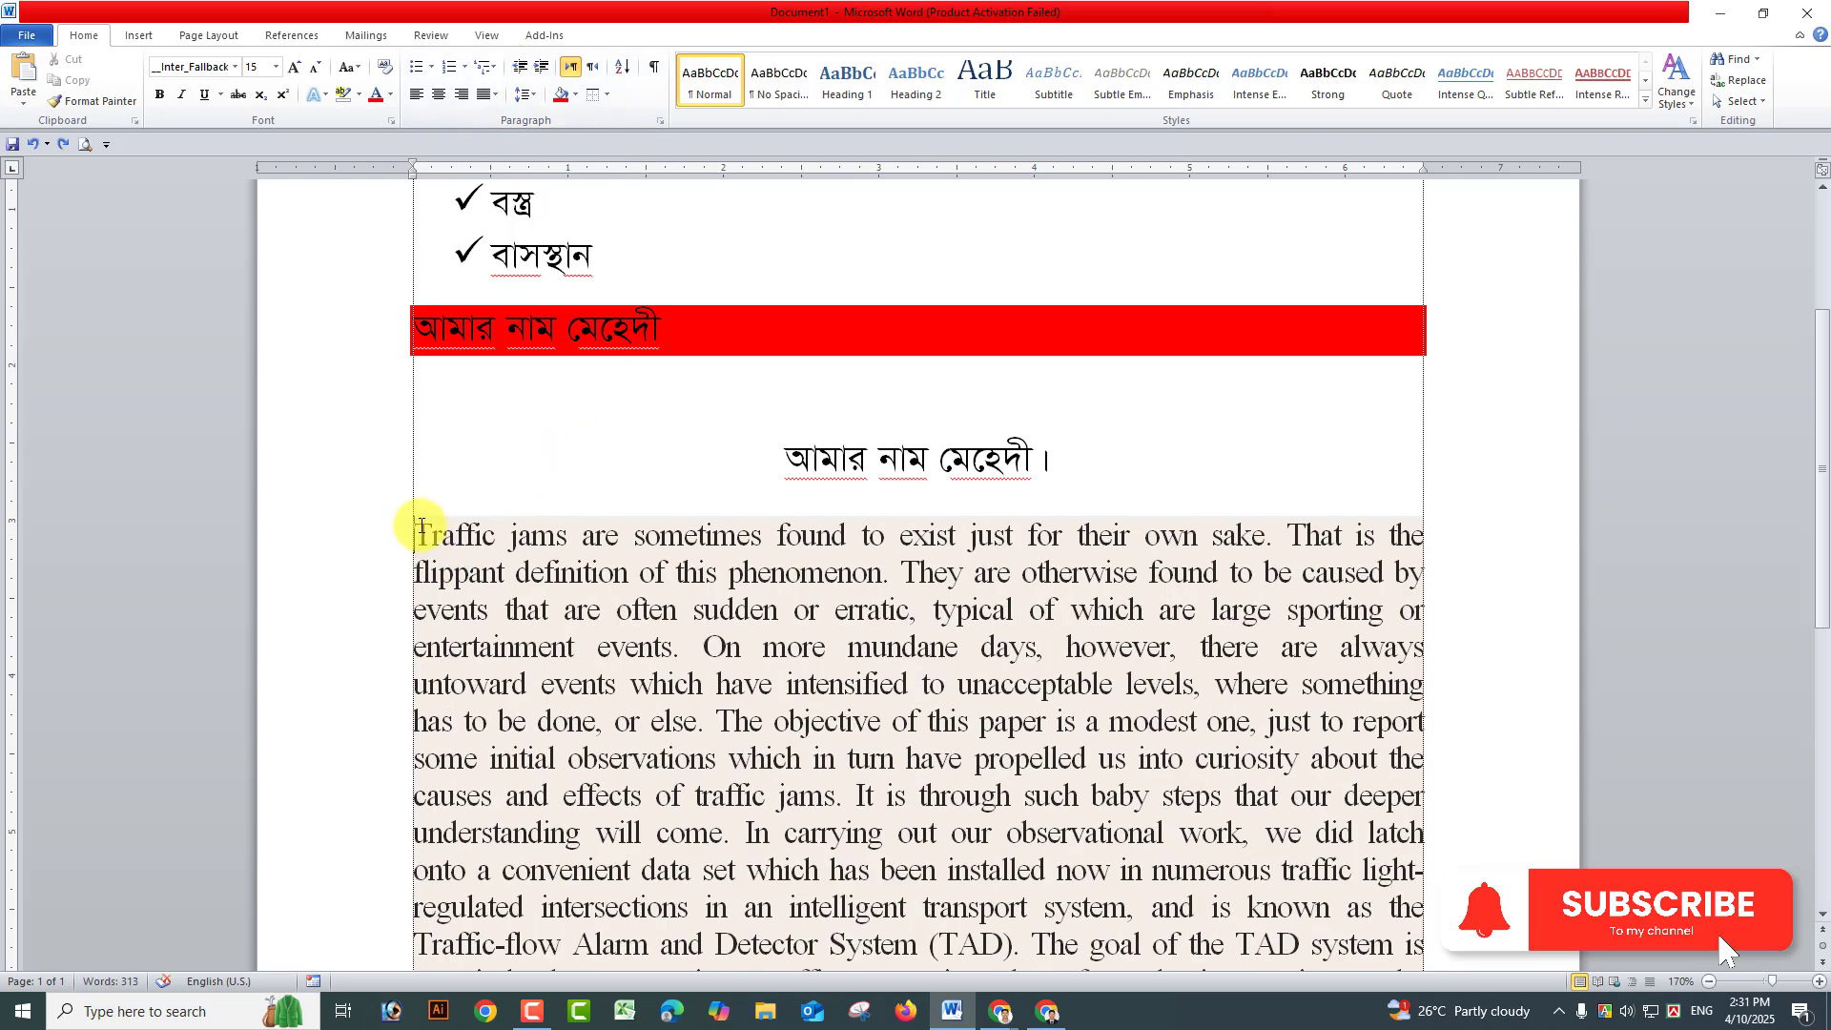
click(540, 67)
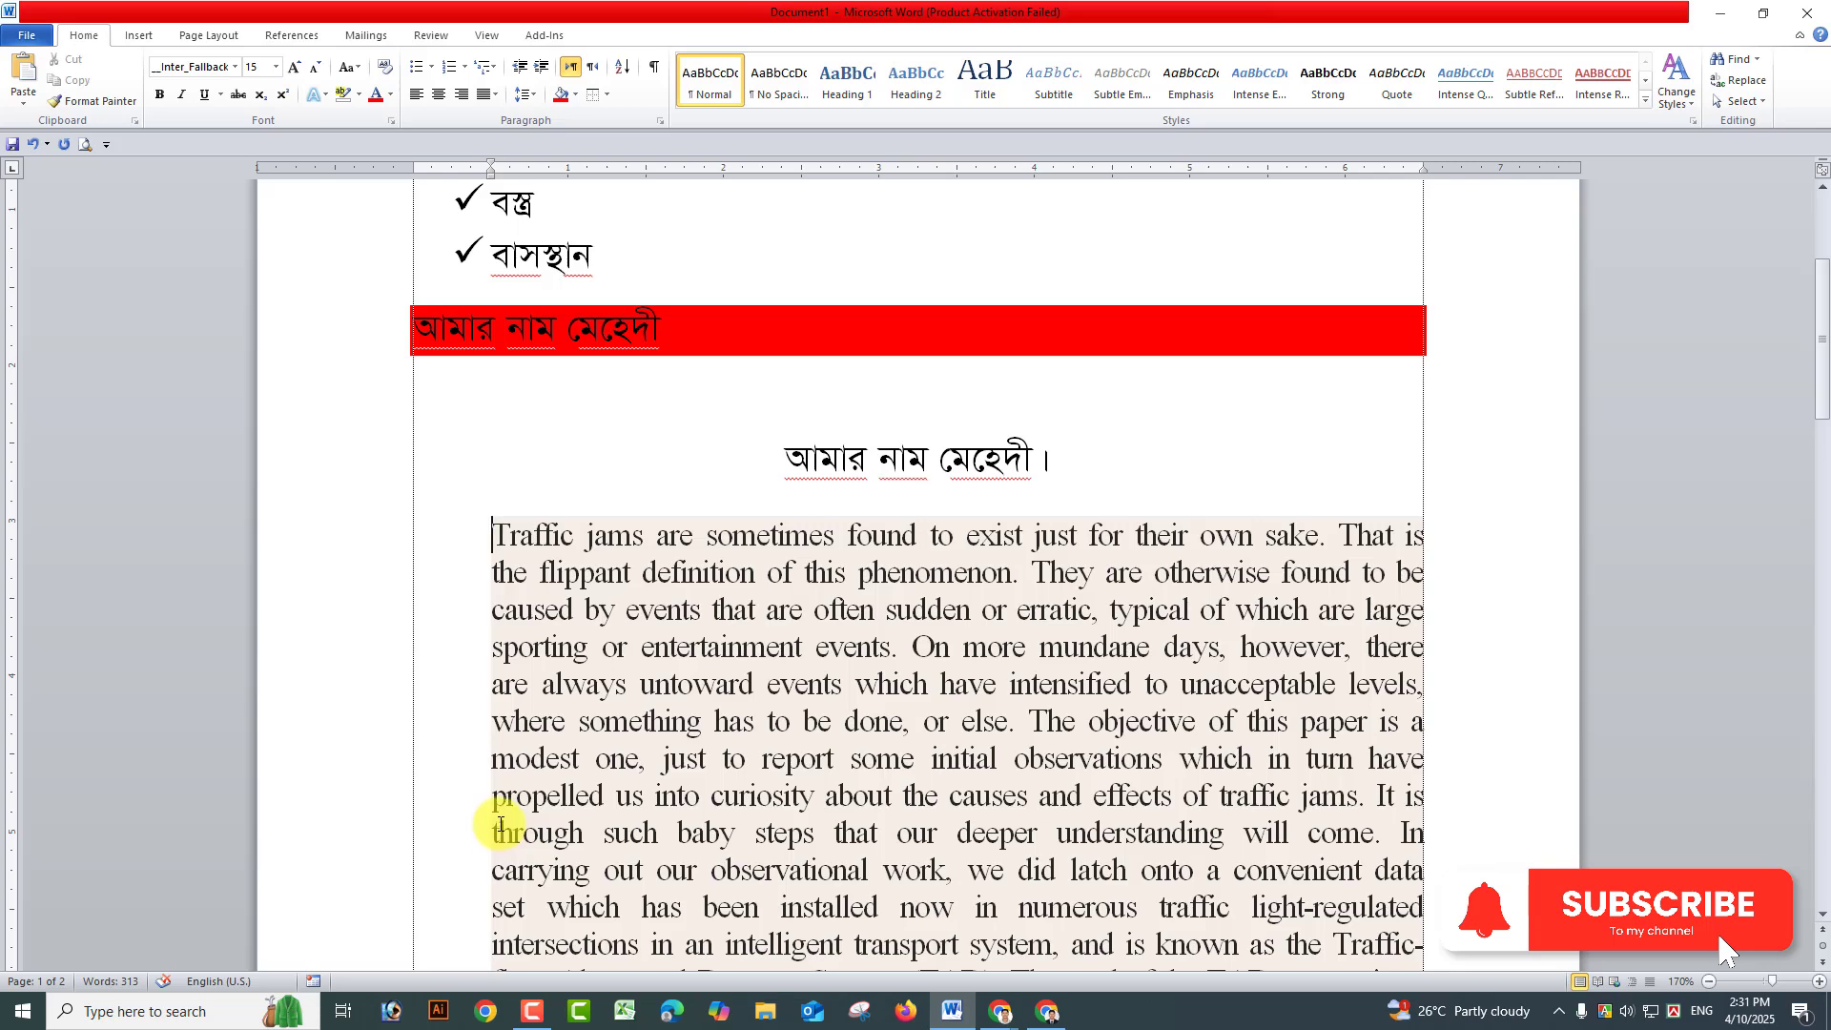
key(ctrl+z)
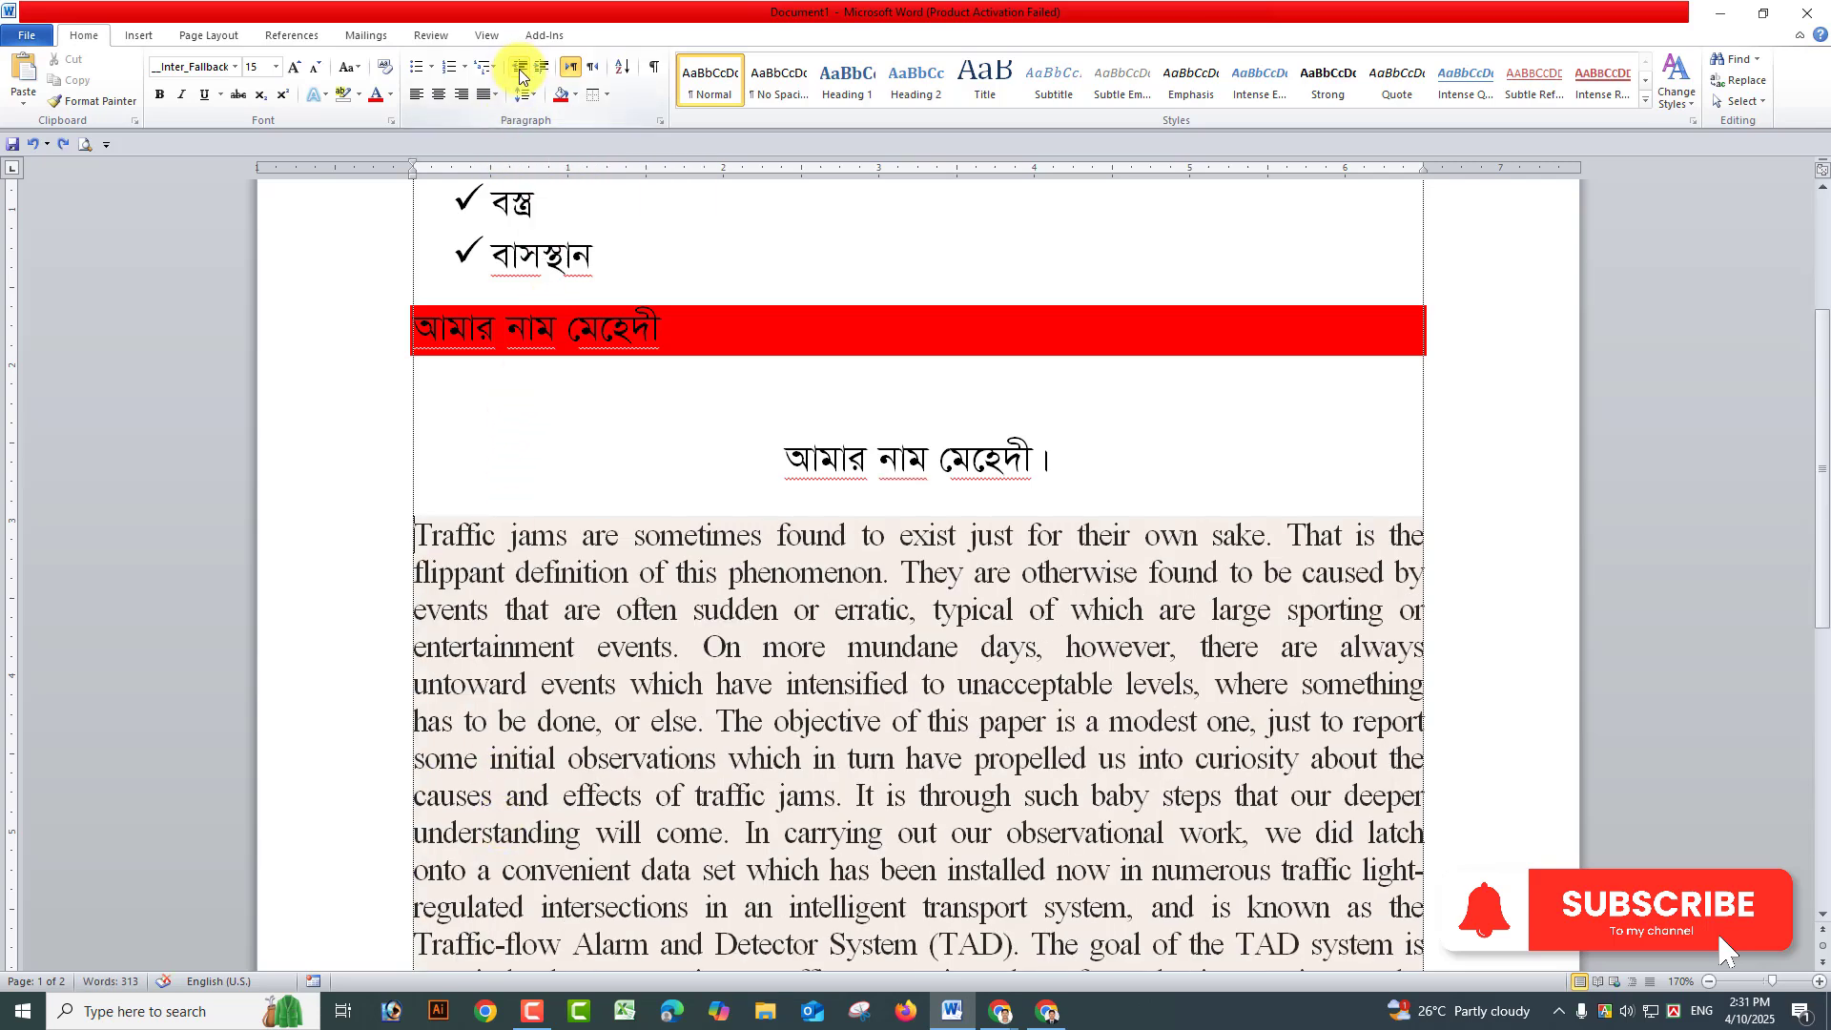
Step: Indent the first line of the traffic jam paragraph, compare both text directions and set it to right-to-left
key(ctrl+y)
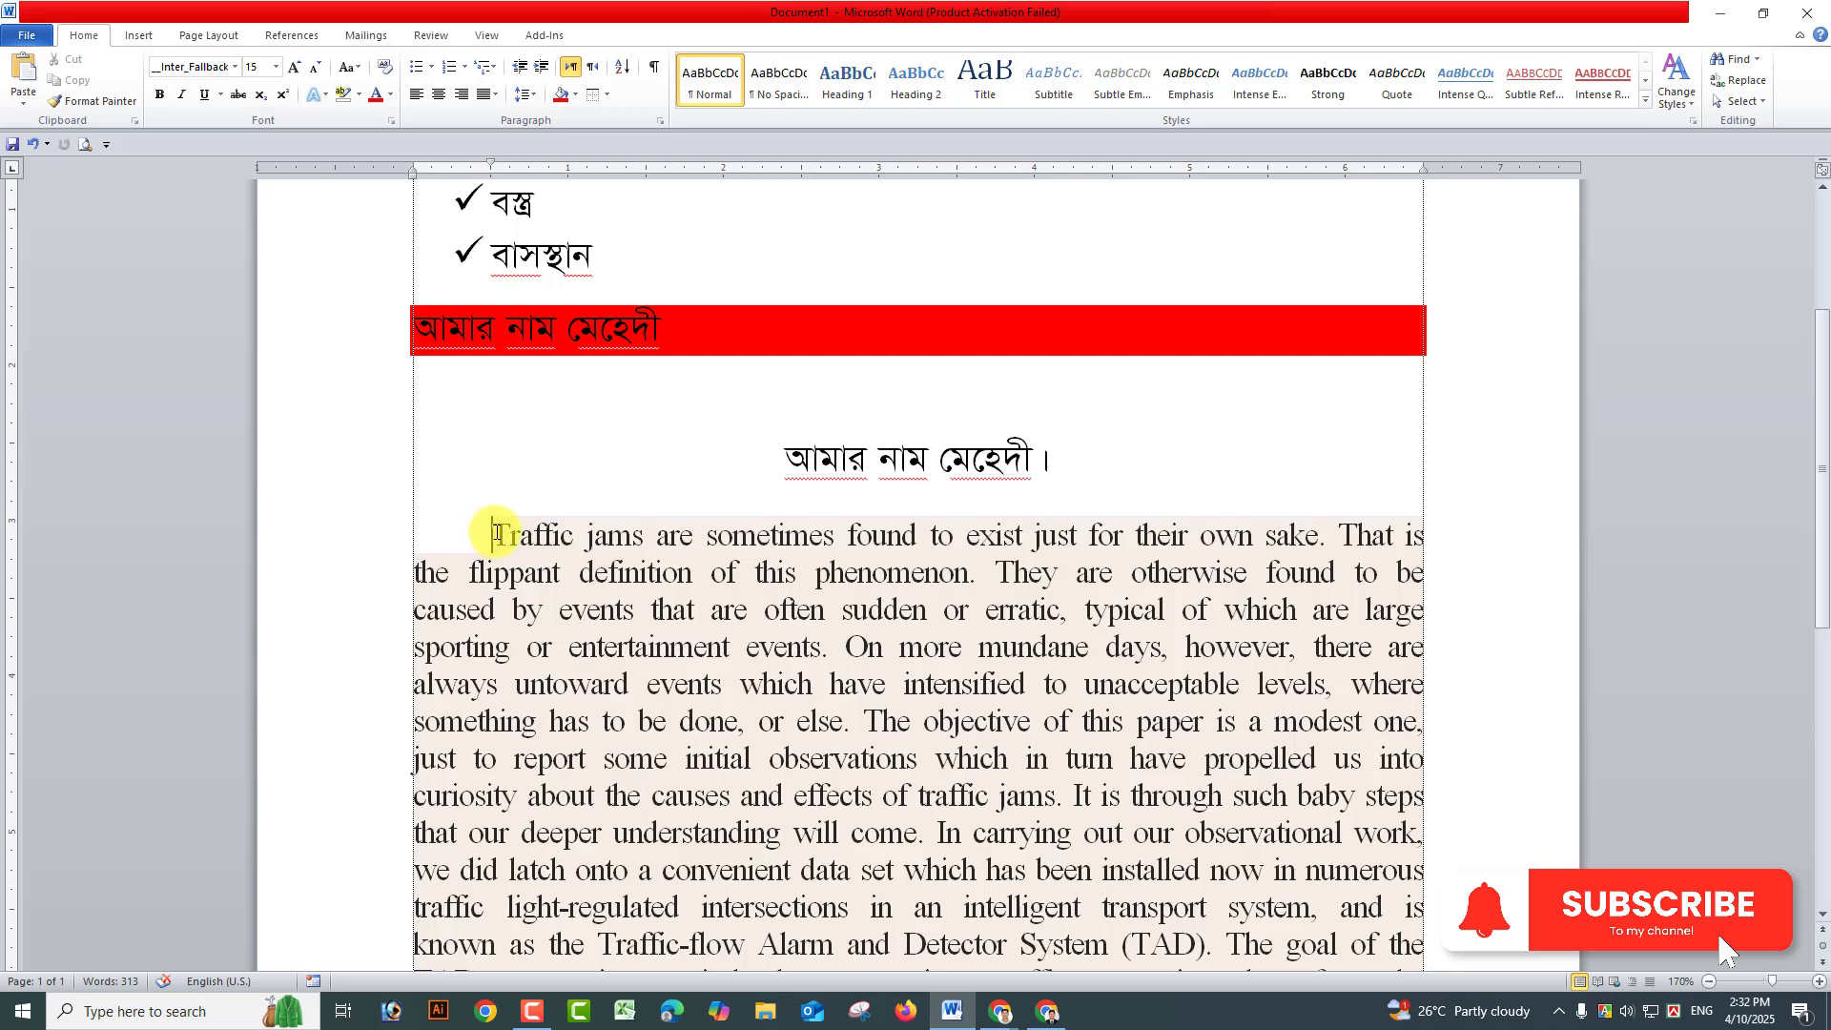
drag(493, 534, 625, 939)
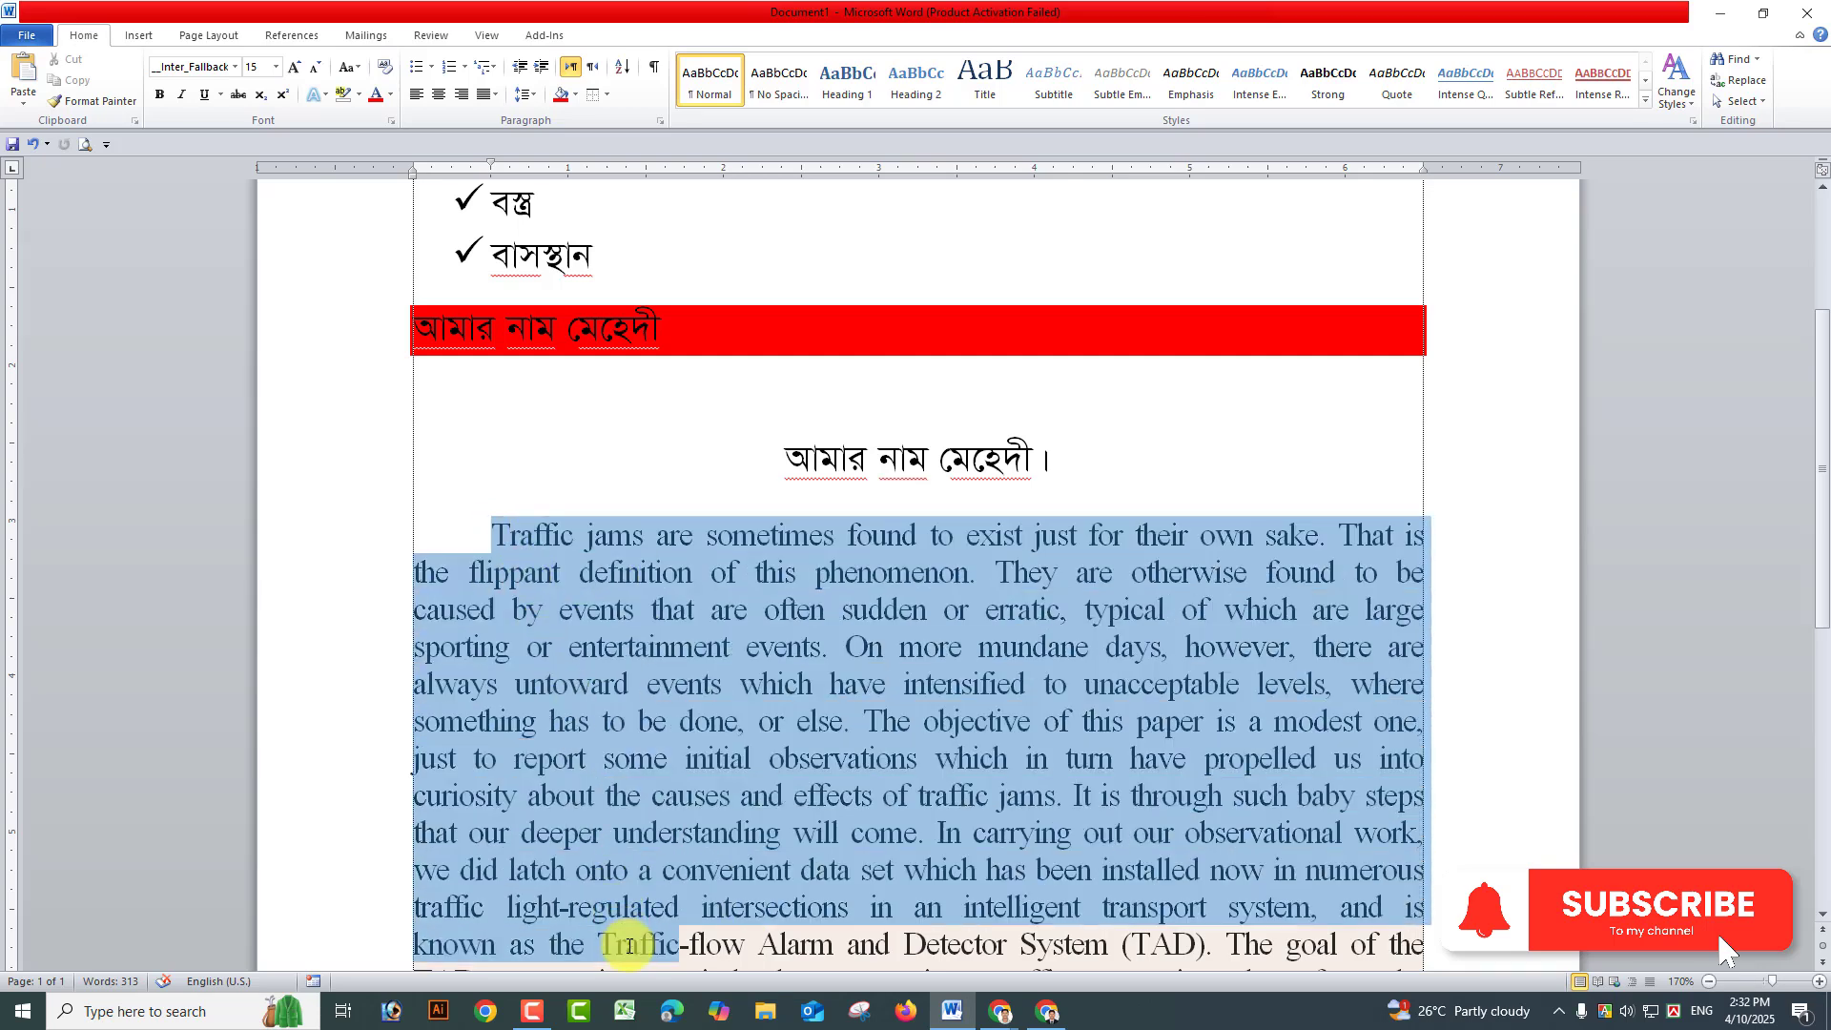
key(ctrl+z)
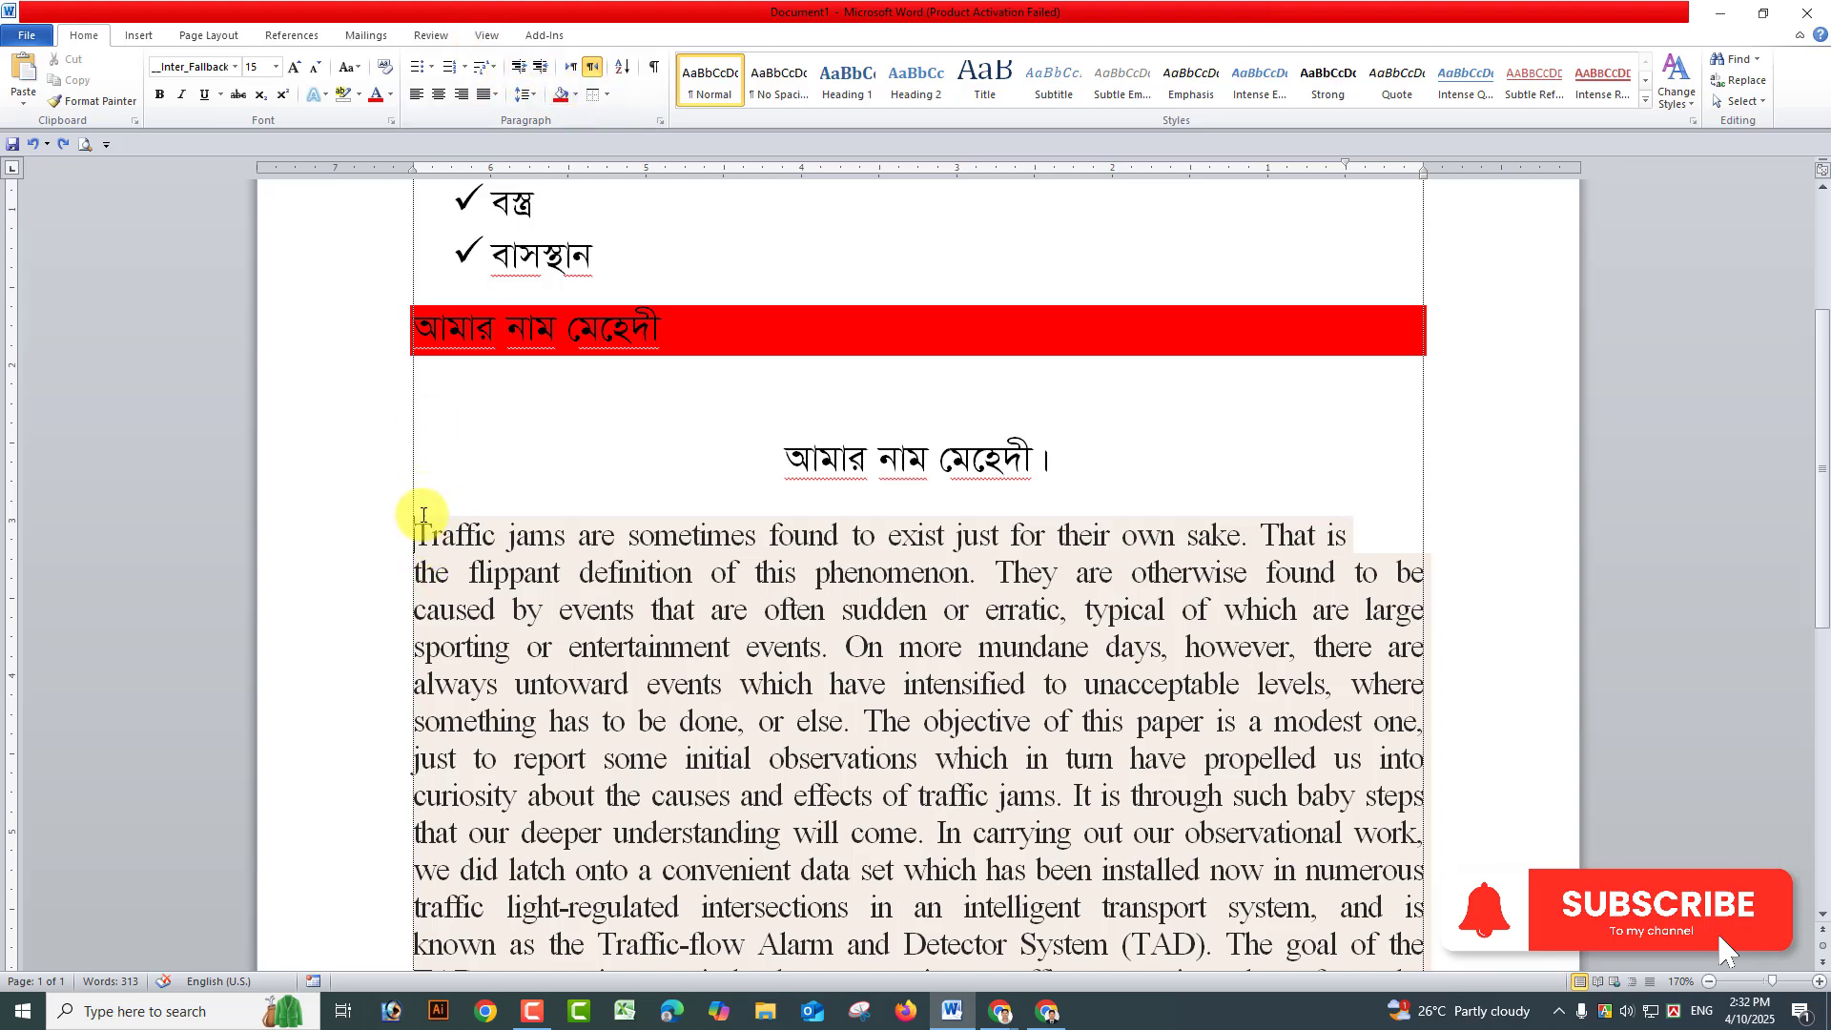
click(567, 73)
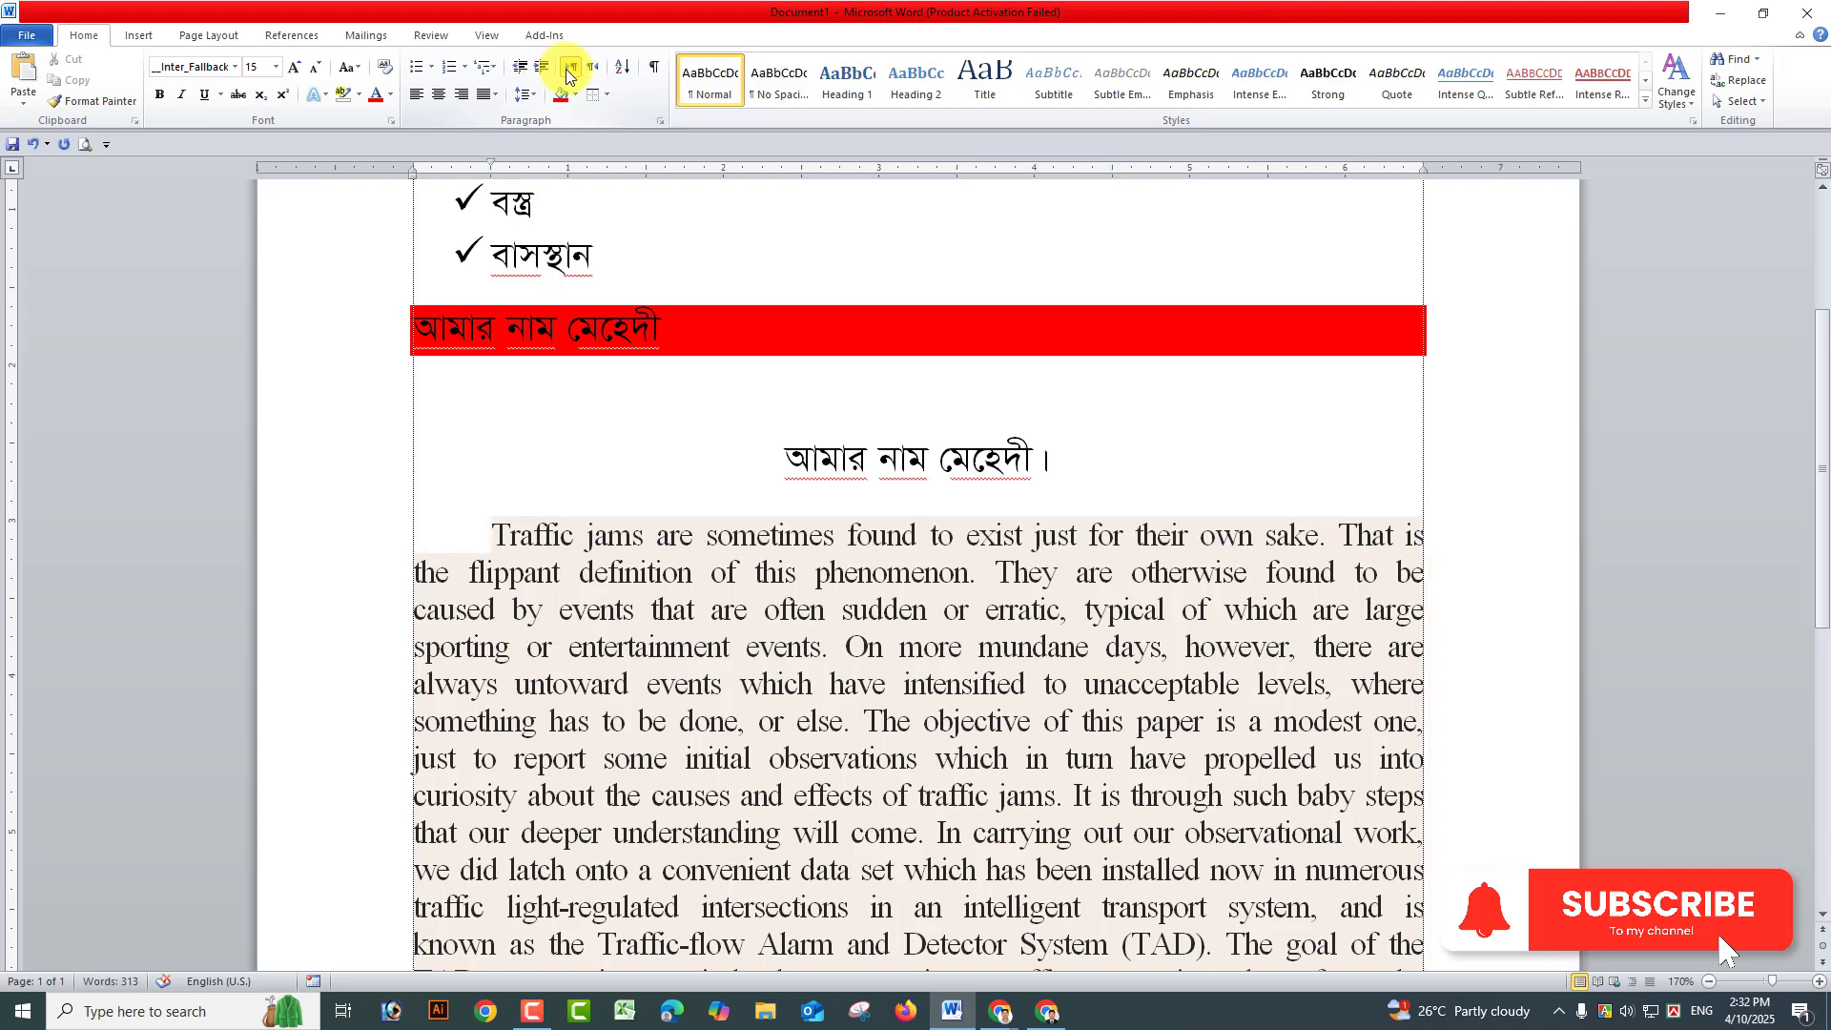
click(588, 71)
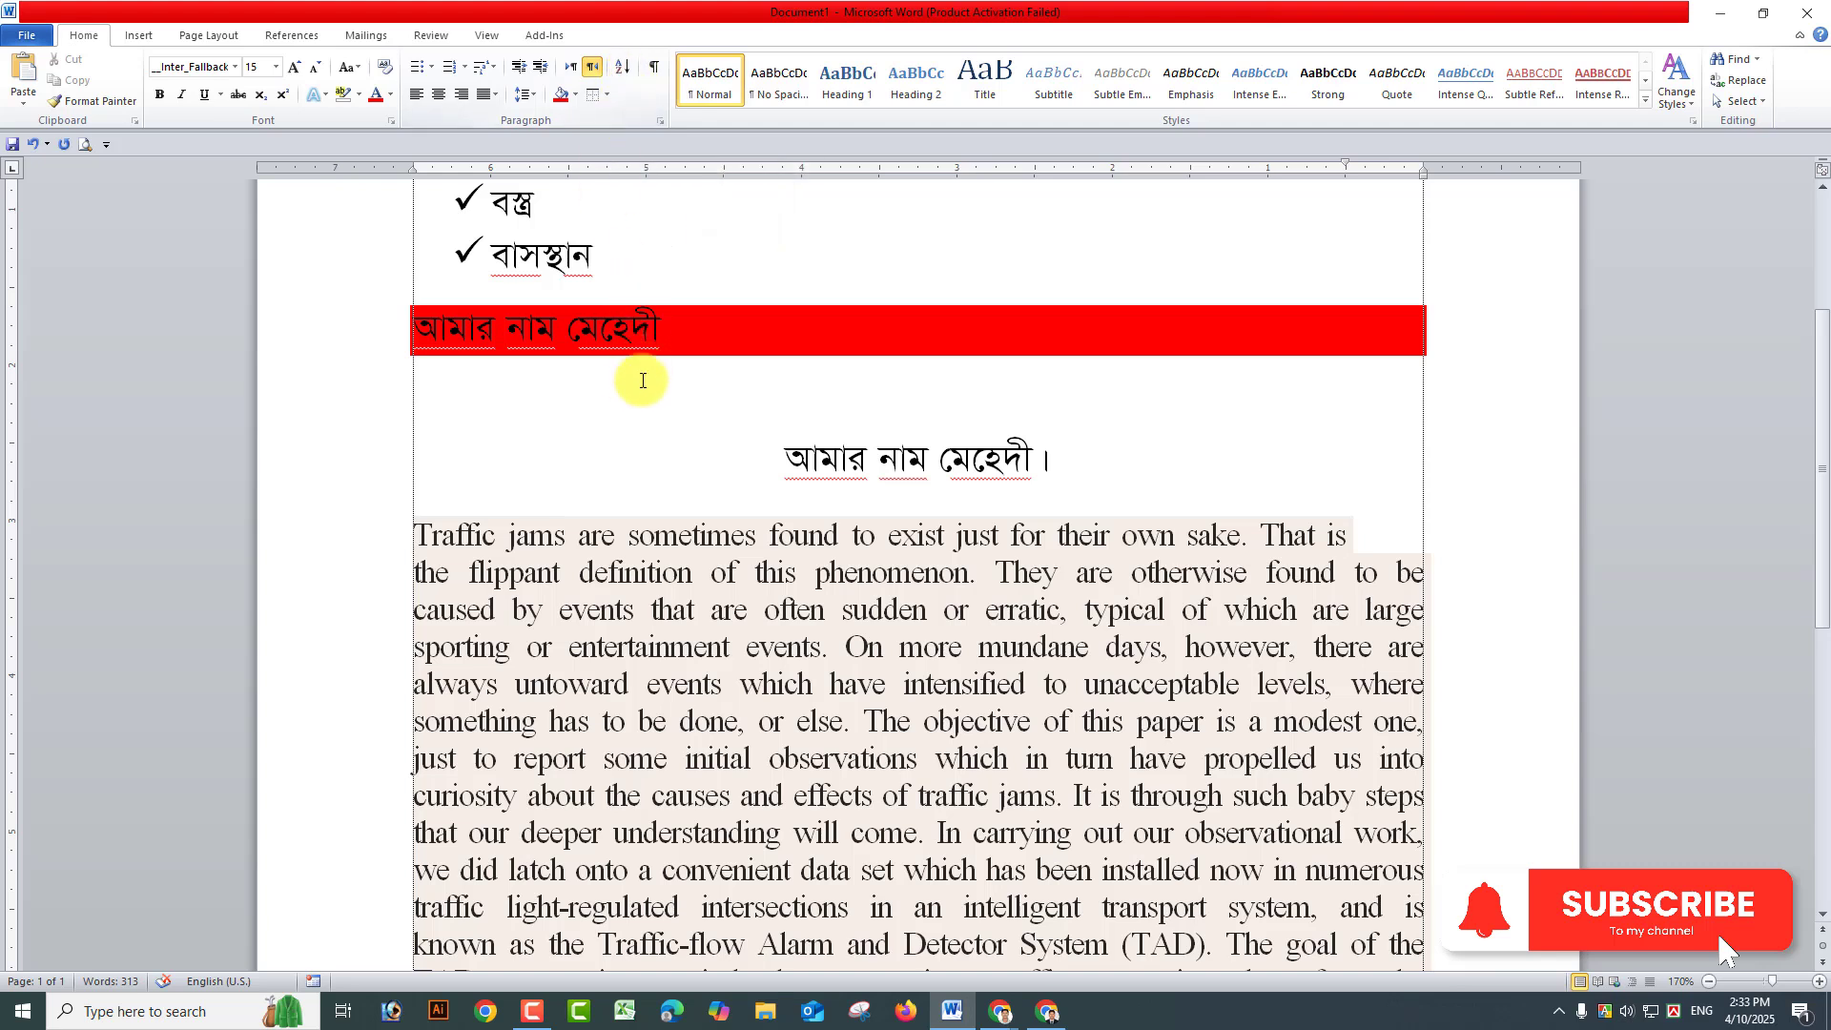
Step: Left-align the empty line below the red-shaded Bangla line and start a new line beneath it
click(605, 425)
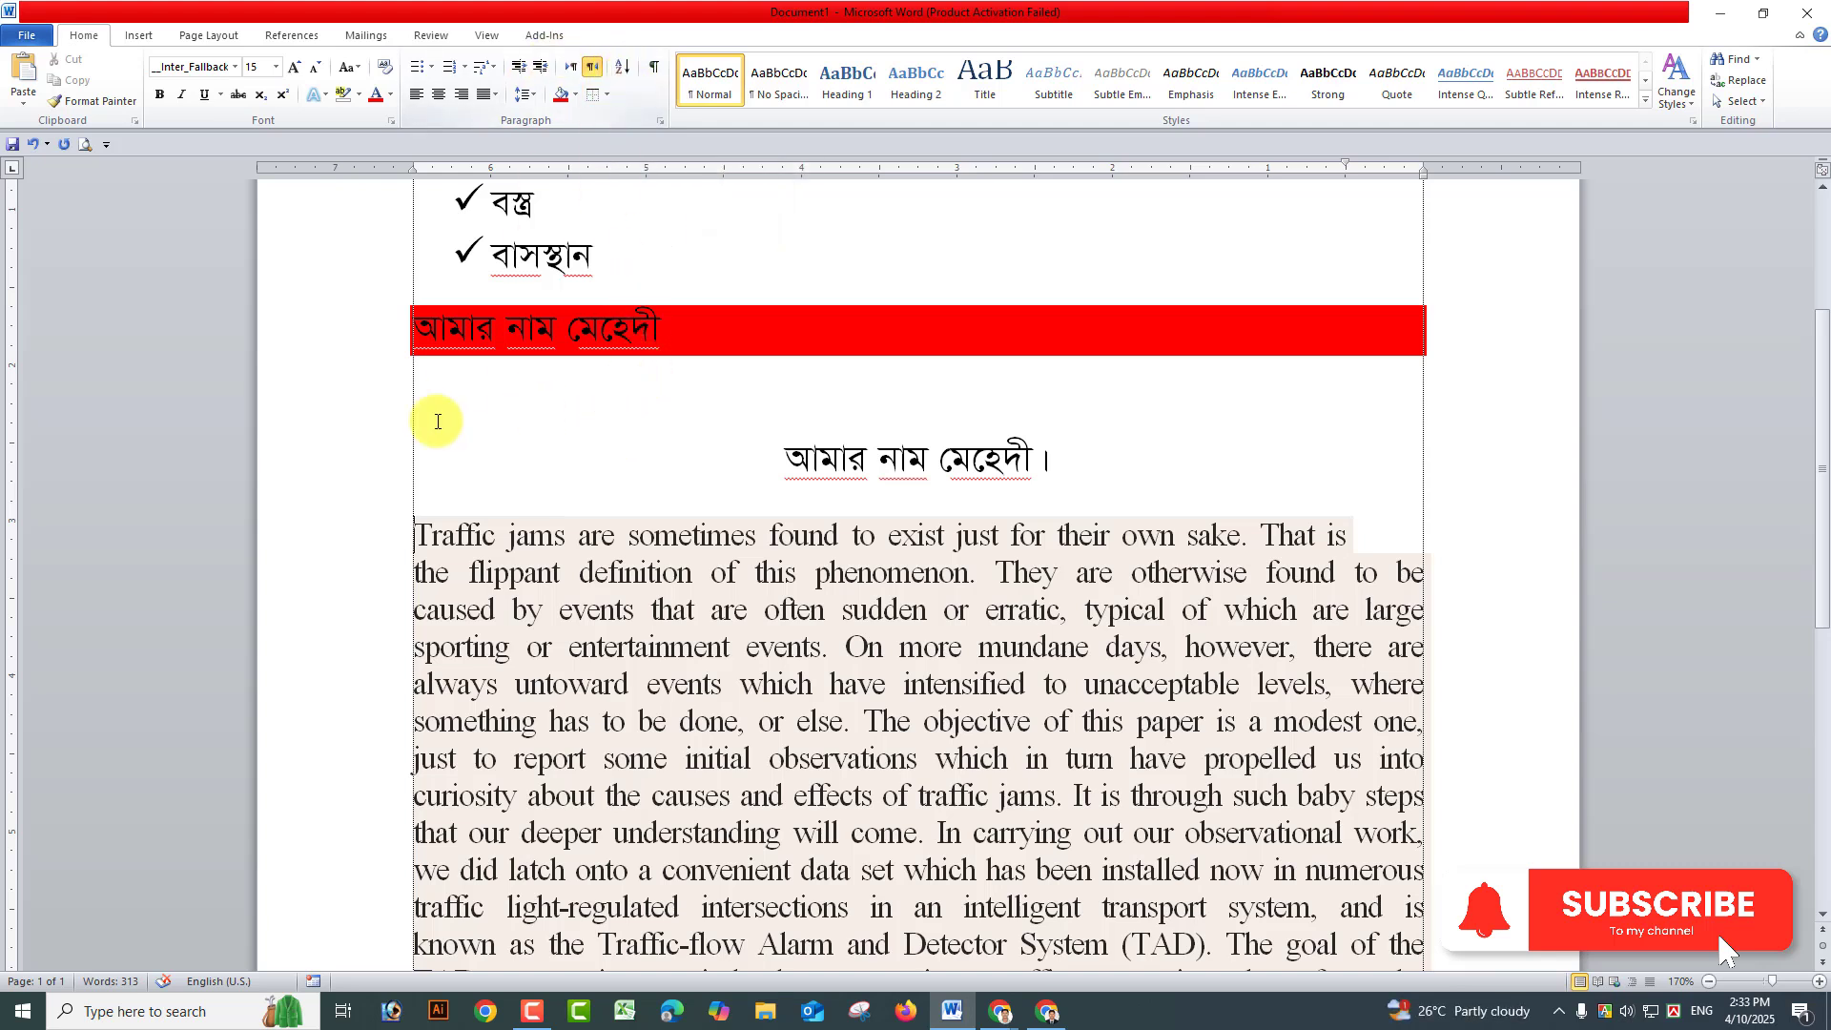
click(472, 396)
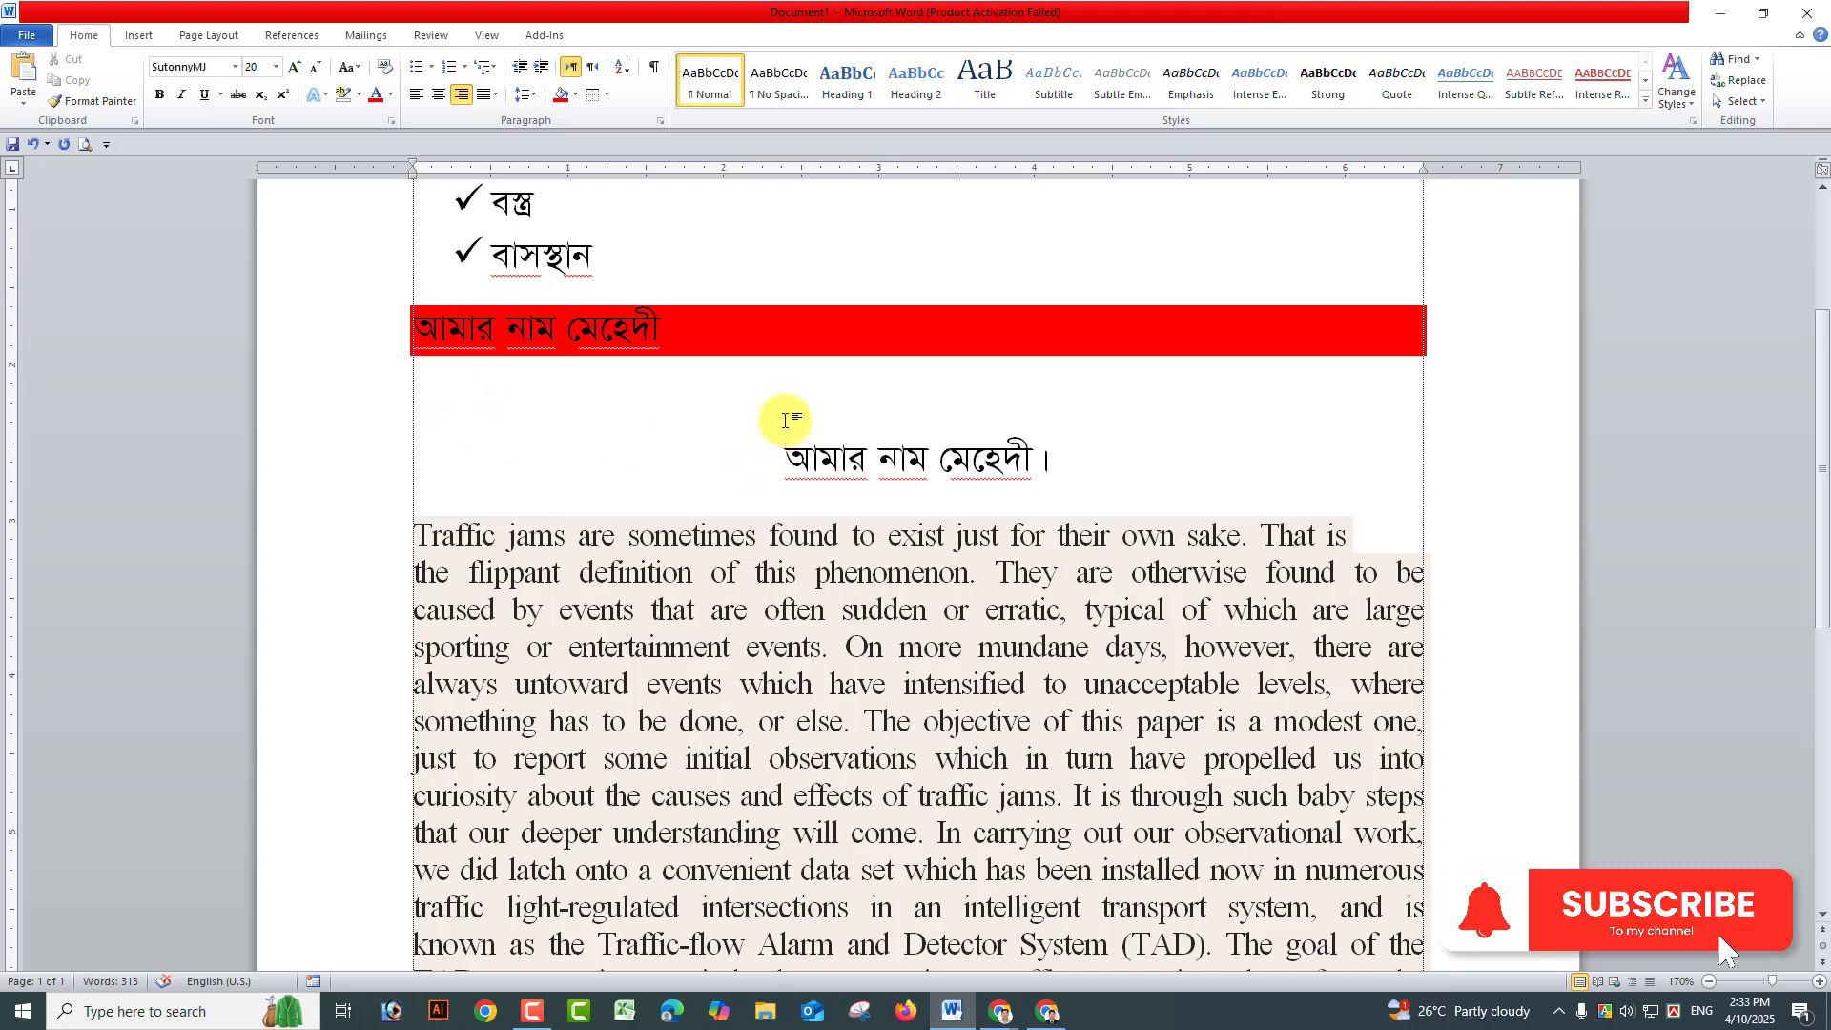
key(ctrl+e)
key(ctrl+l)
key(Return)
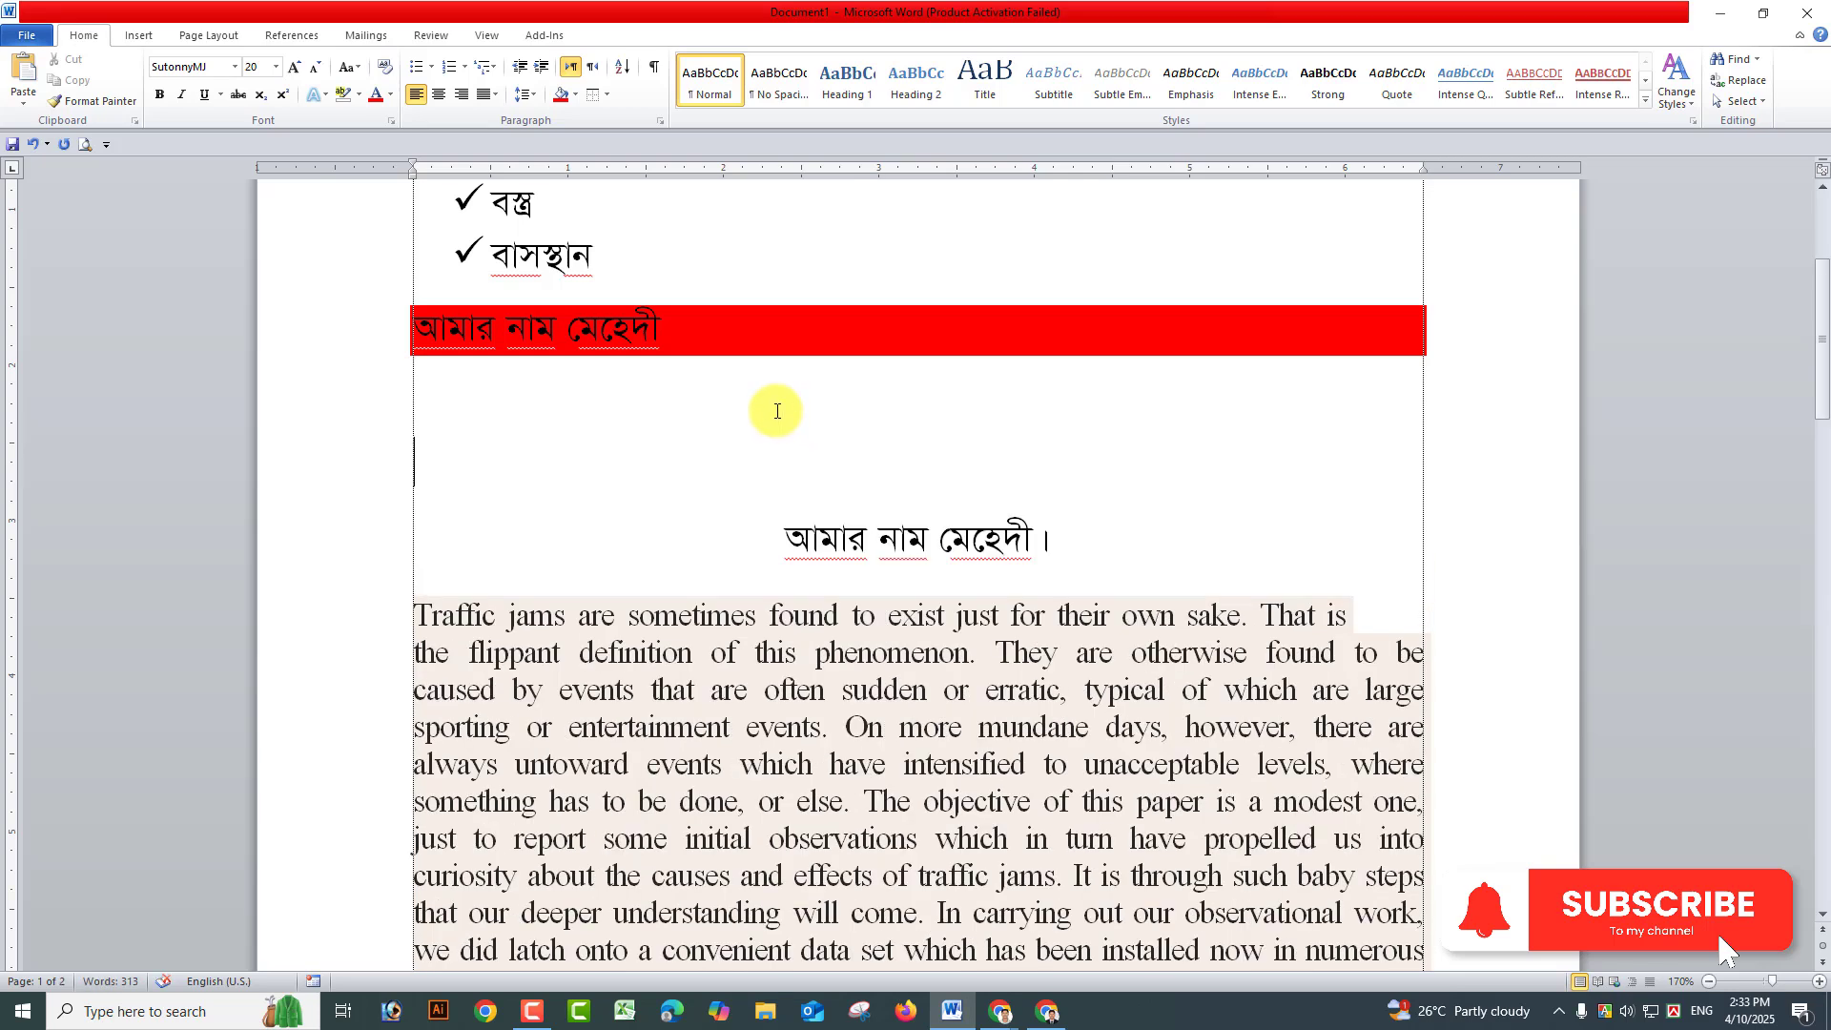
Step: Enter the Bangla numerals ১, ২, ৩, ৪ and ৫ on separate lines above the centered Bangla line
text(১)
key(Return)
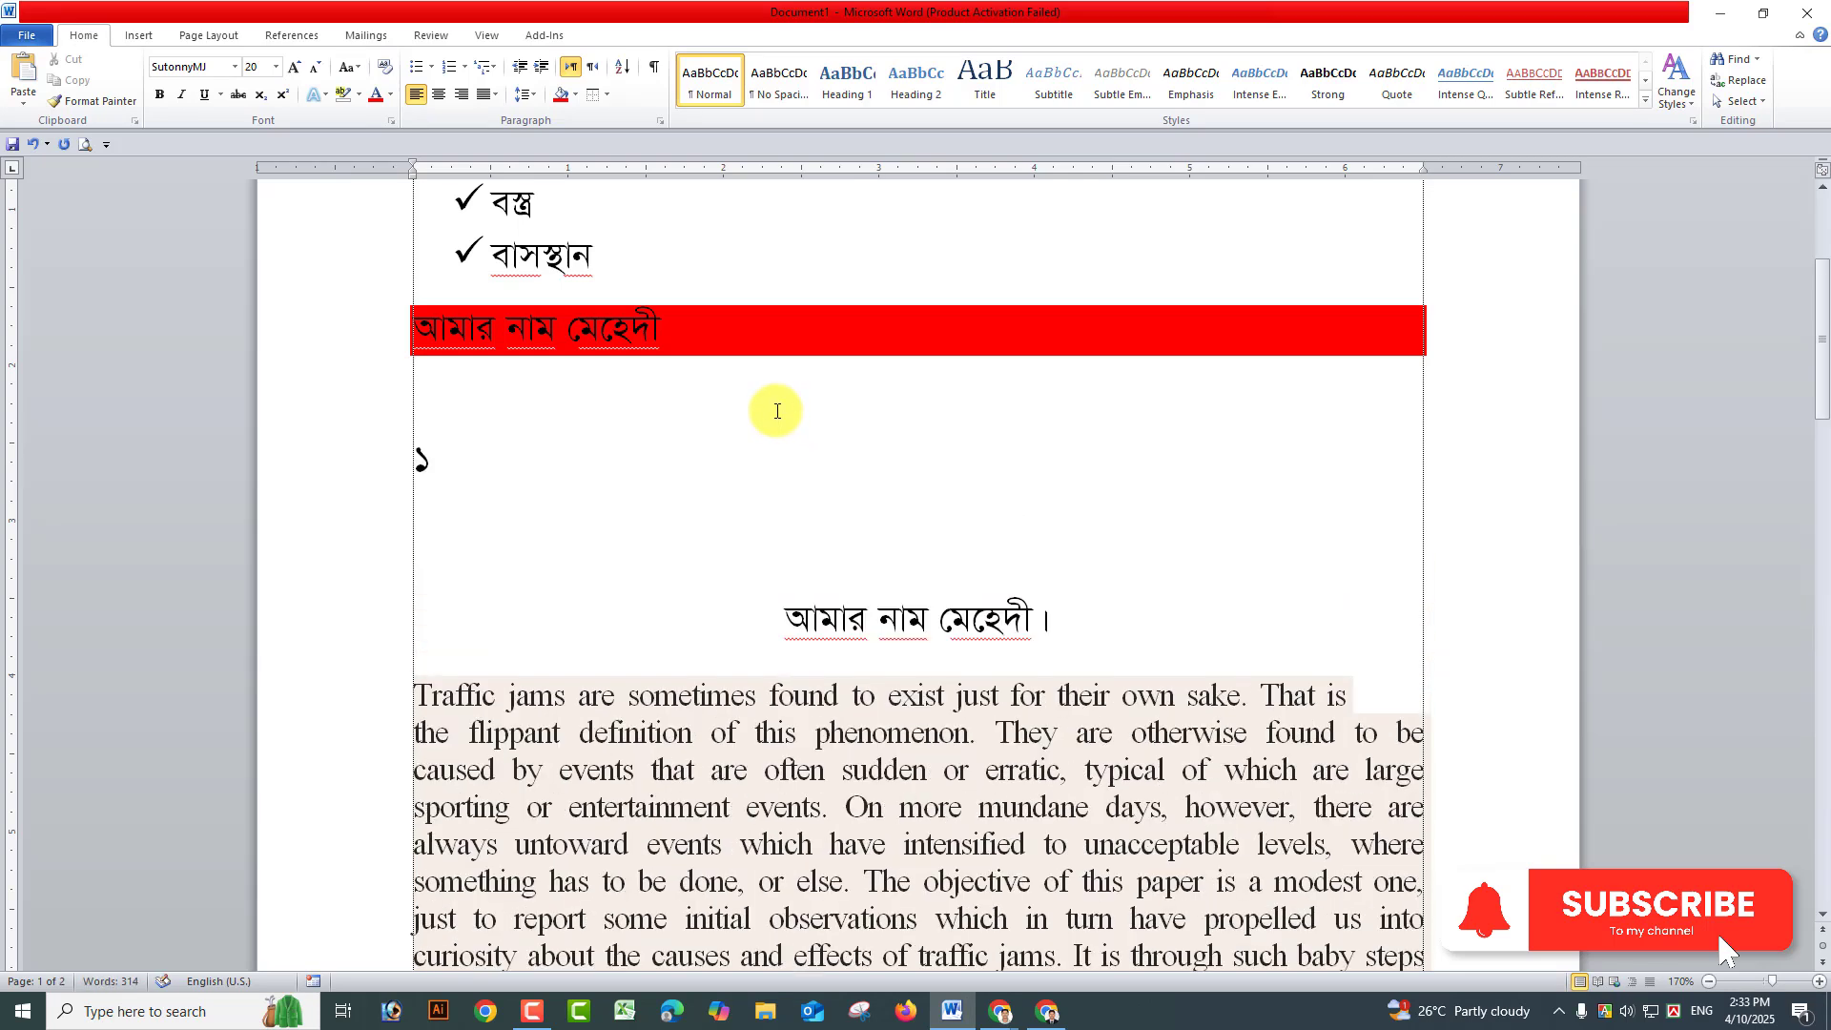
text(২)
key(Return)
text(৩)
key(Return)
text(৪)
key(Return)
text(৫)
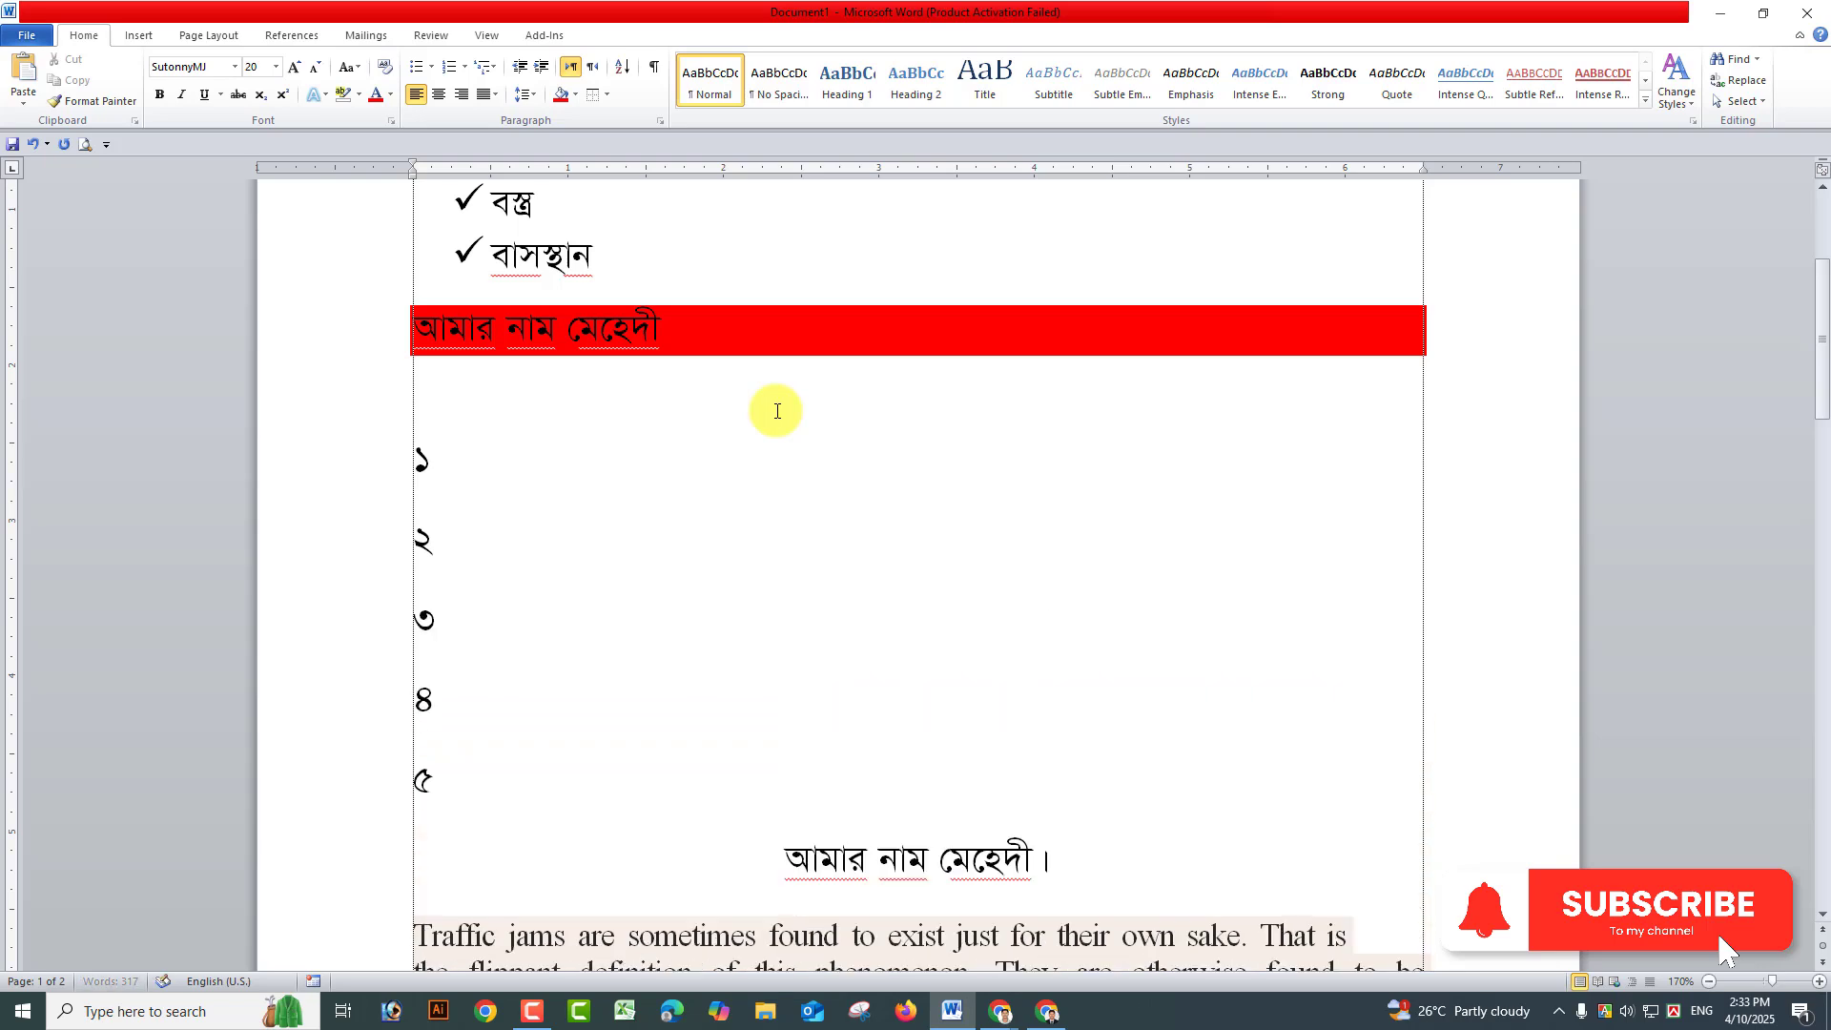
Step: Sort the five Bangla numeral lines by paragraph as numbers in descending order, with no header row
drag(424, 453, 438, 792)
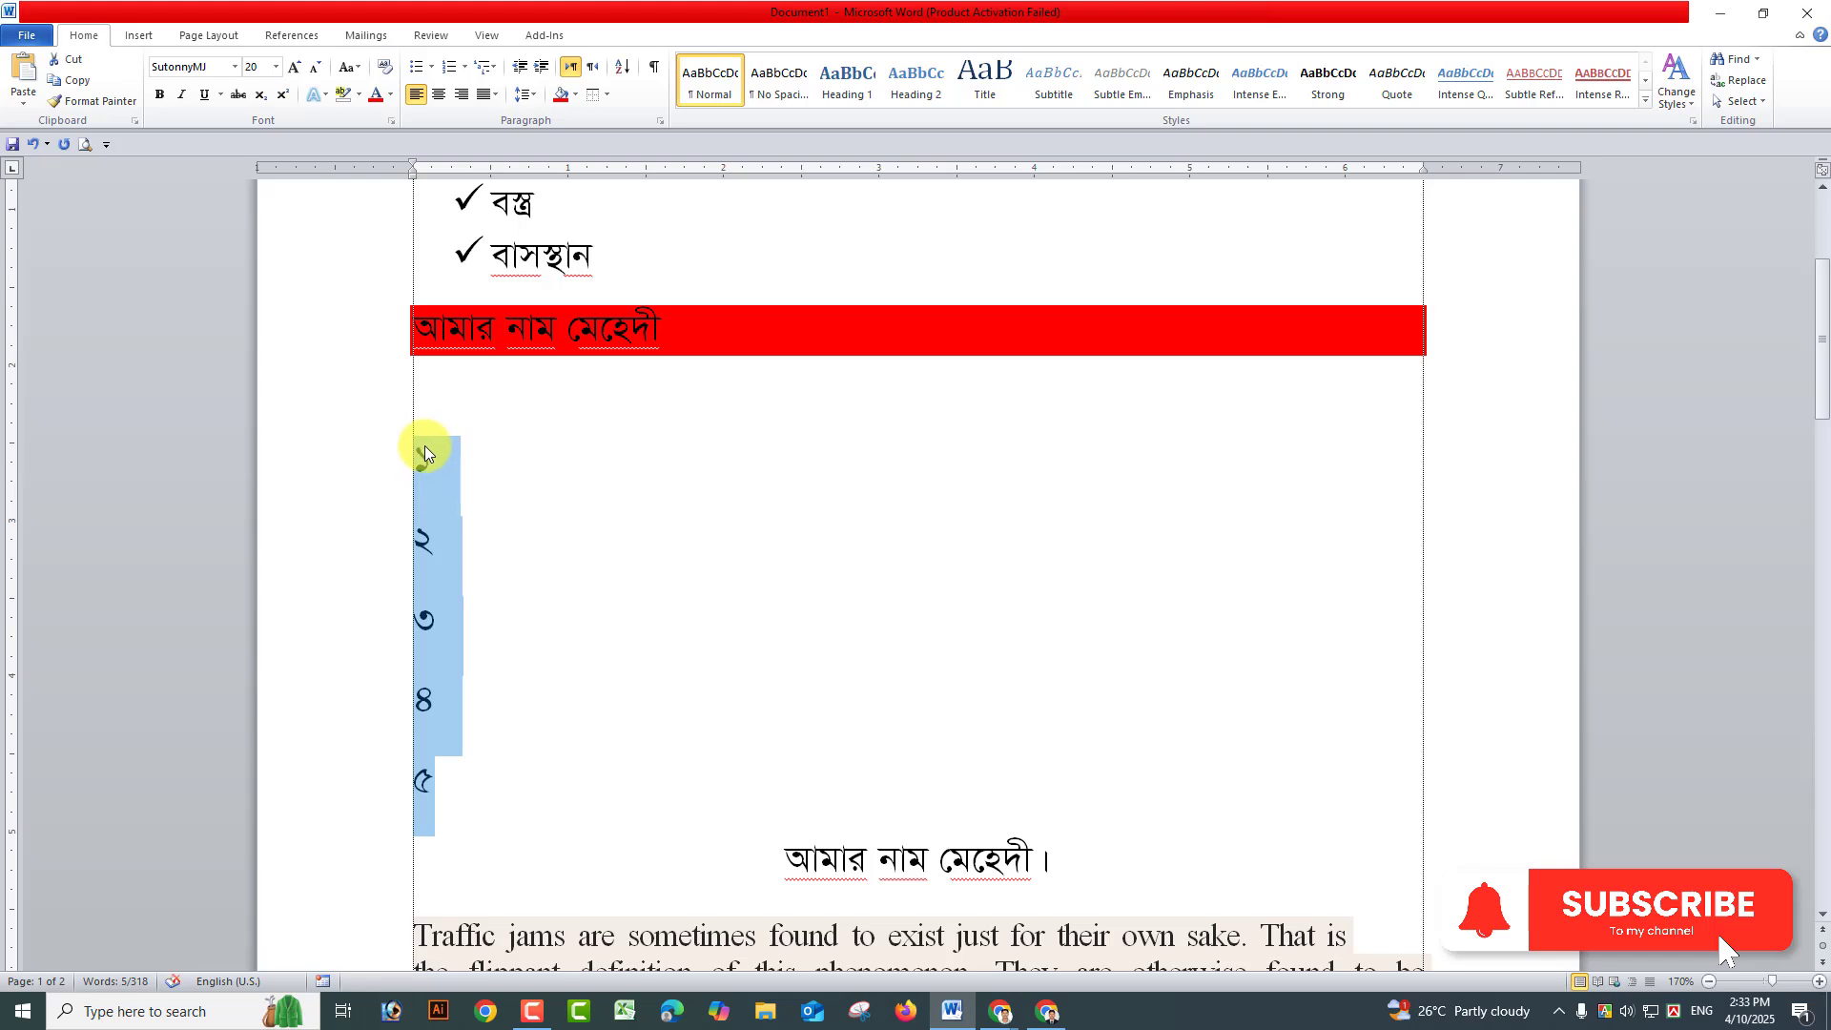
click(428, 456)
click(434, 539)
click(426, 631)
click(428, 706)
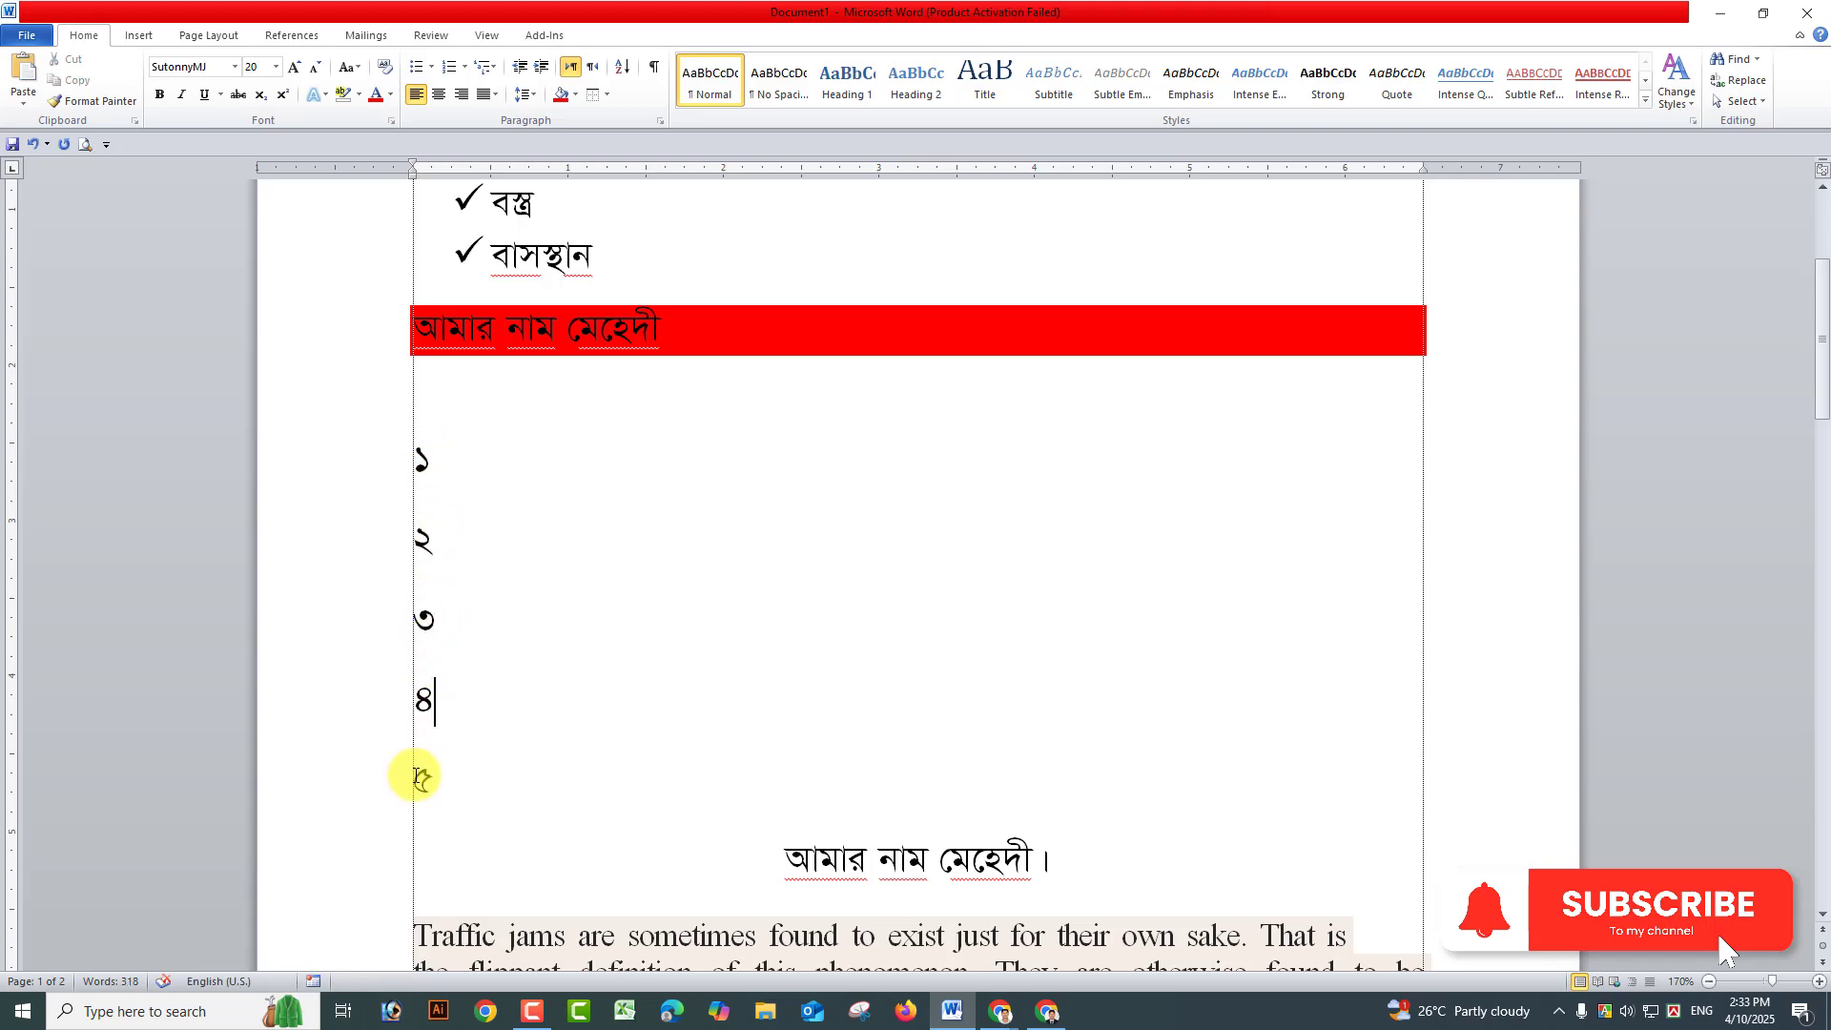
drag(421, 458, 447, 789)
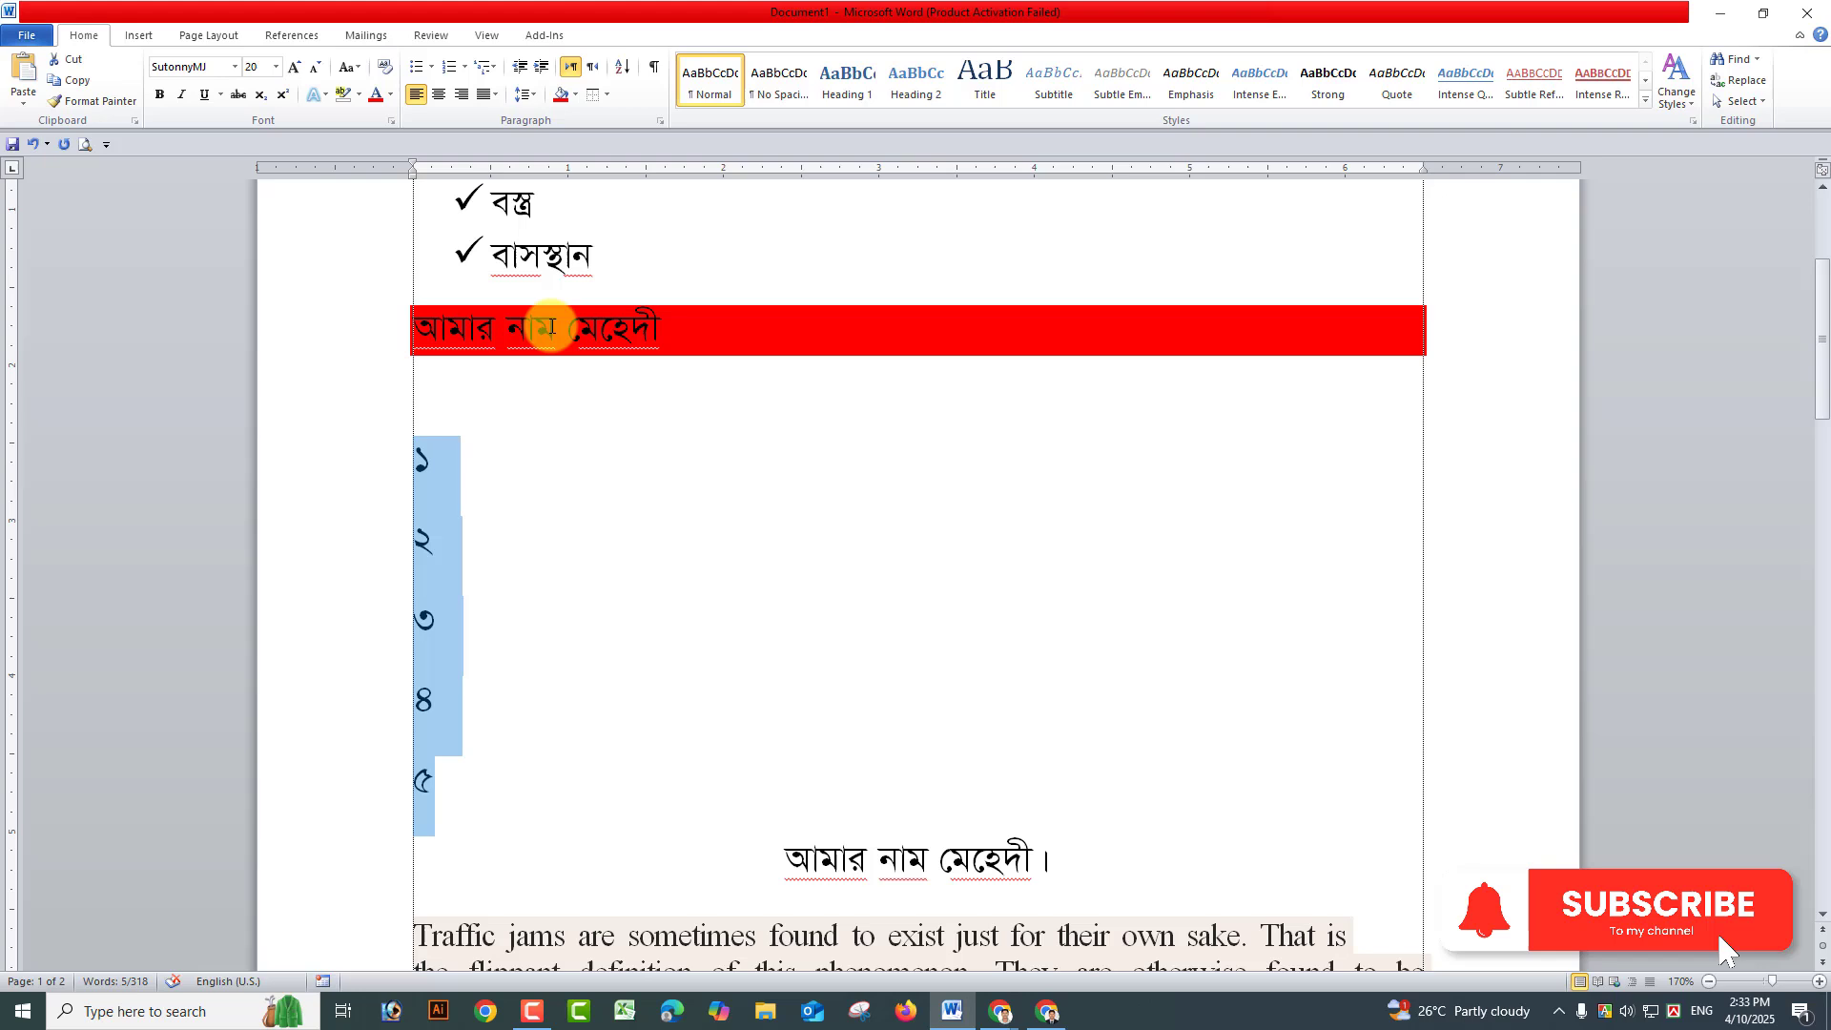
click(621, 67)
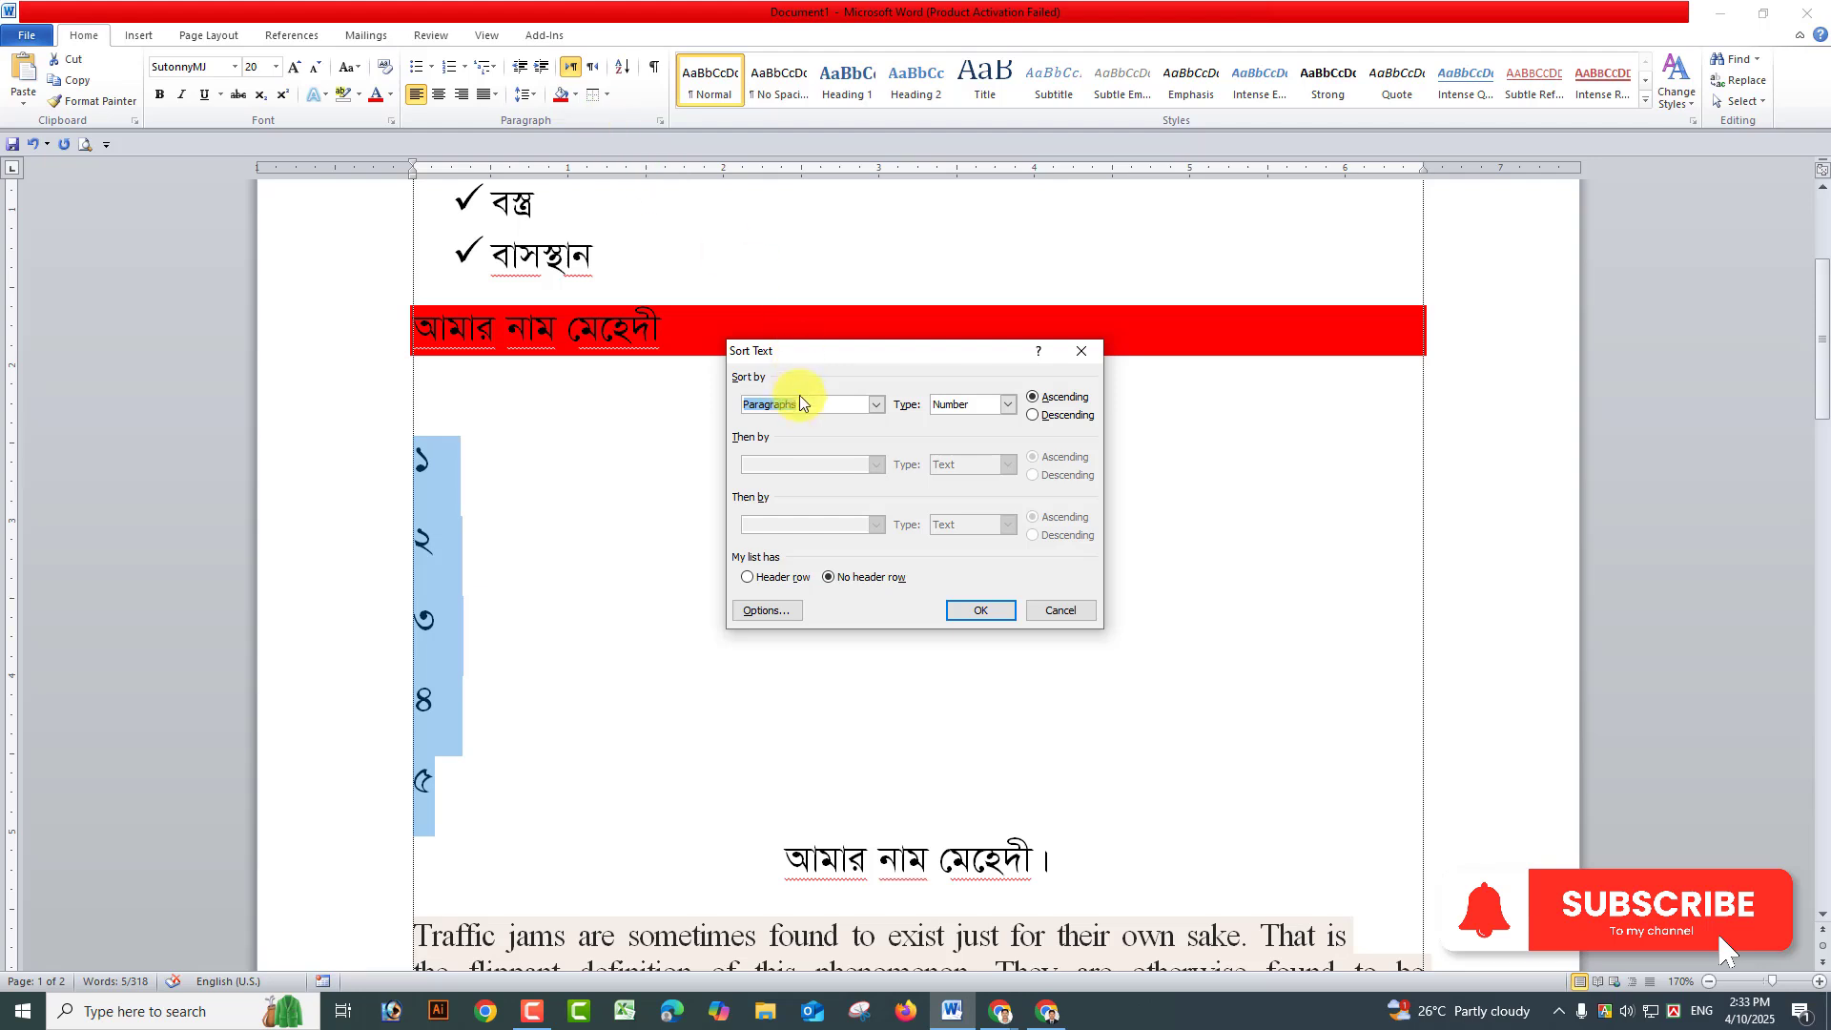
click(1053, 415)
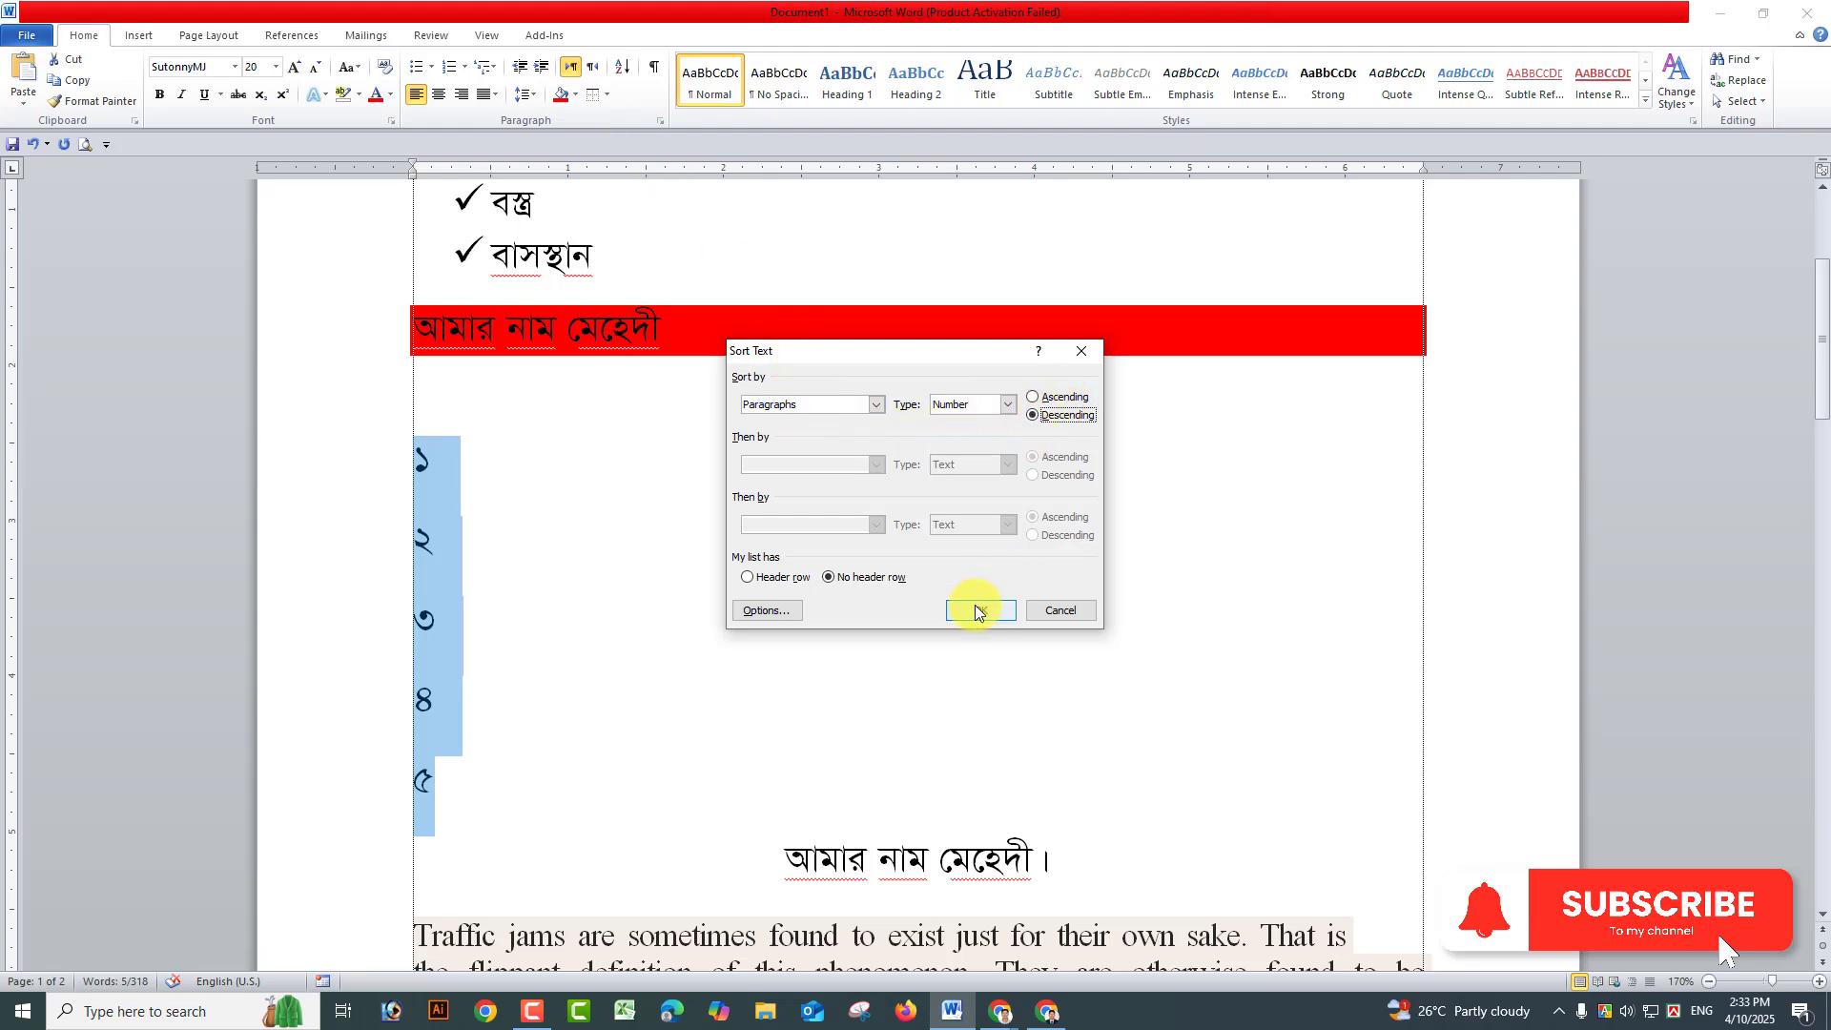
click(974, 611)
click(462, 459)
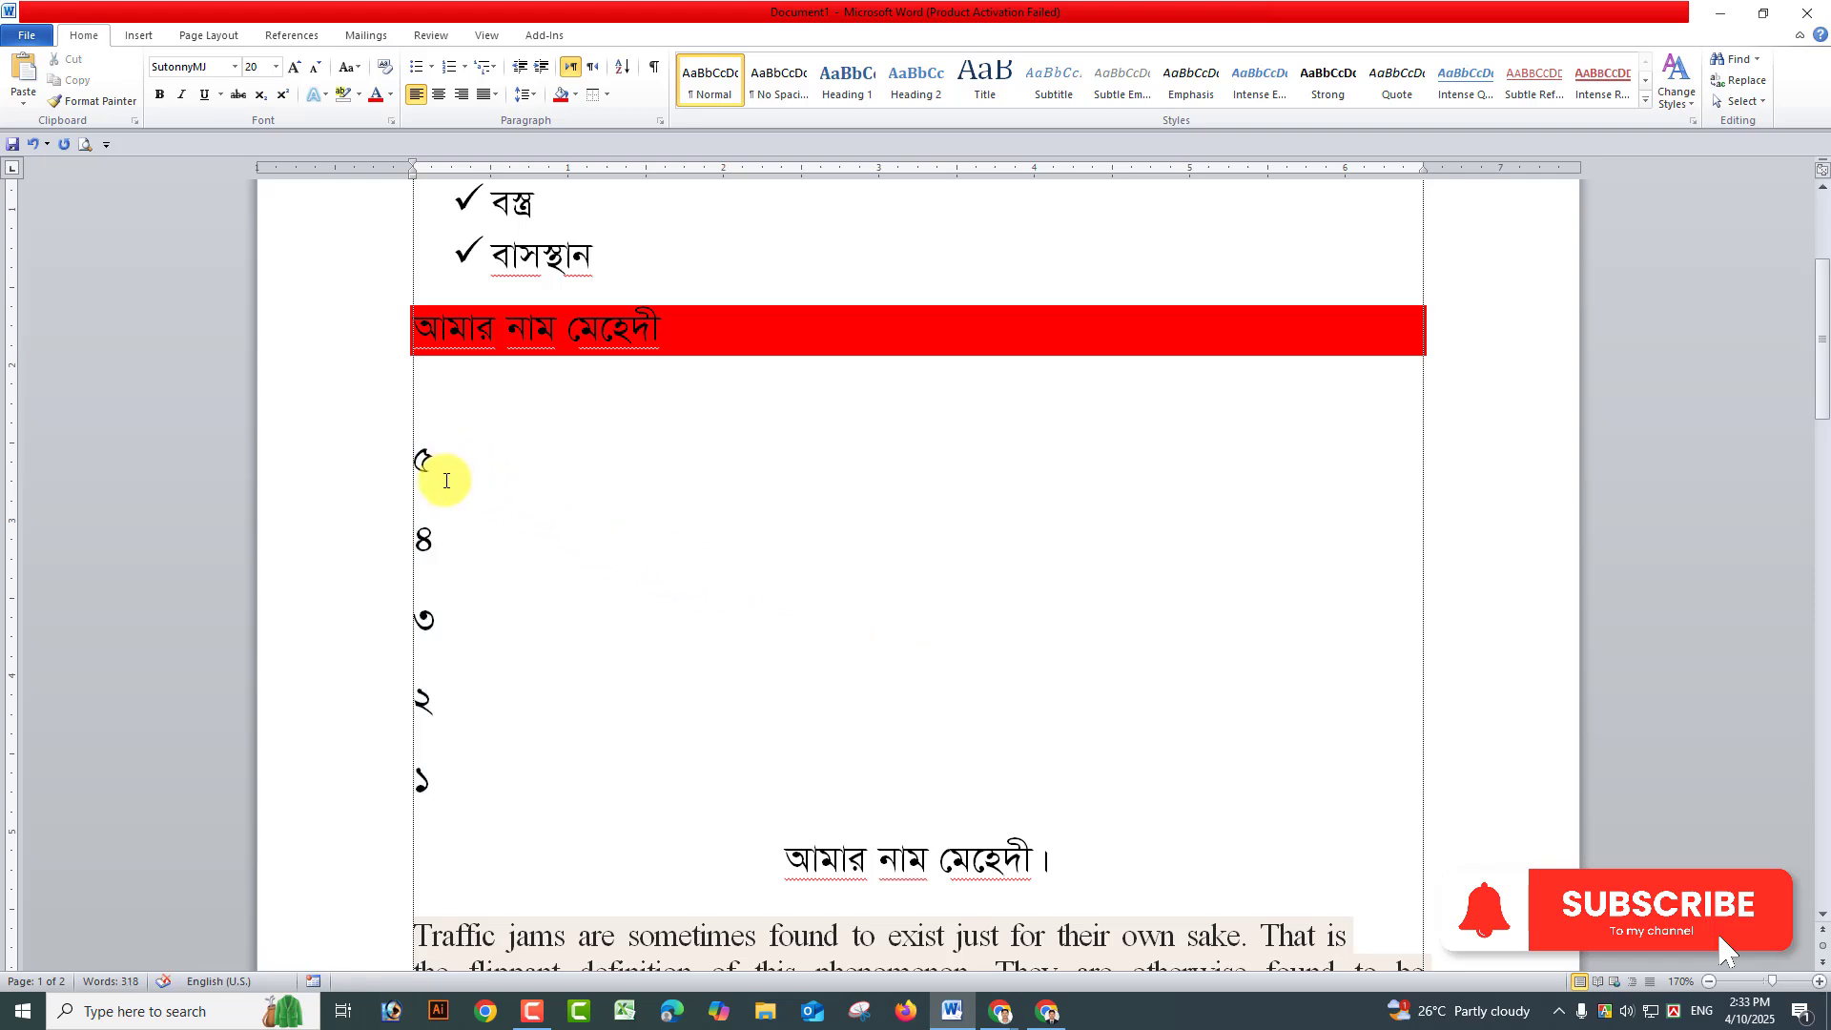
click(456, 534)
click(435, 616)
click(454, 698)
click(450, 782)
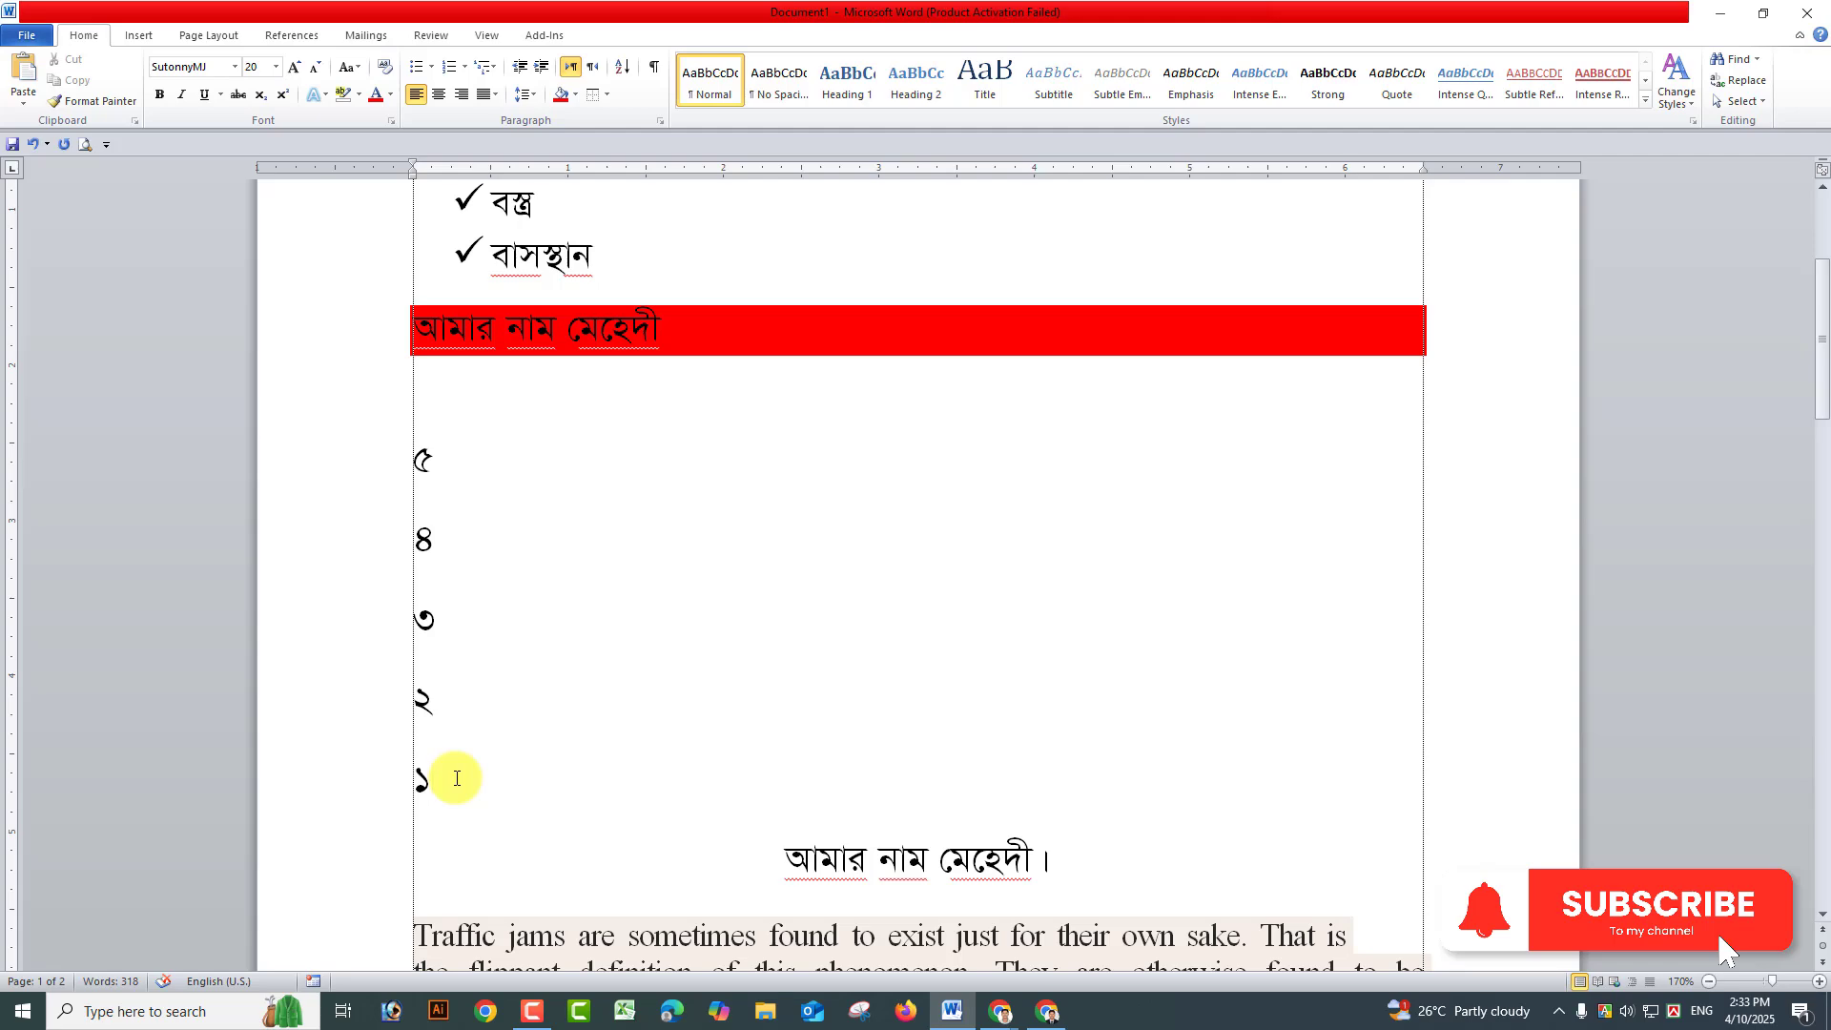
Step: Select the traffic jam text on the first page and preview the full set of quick styles without applying one
scroll(456, 778, down, 5)
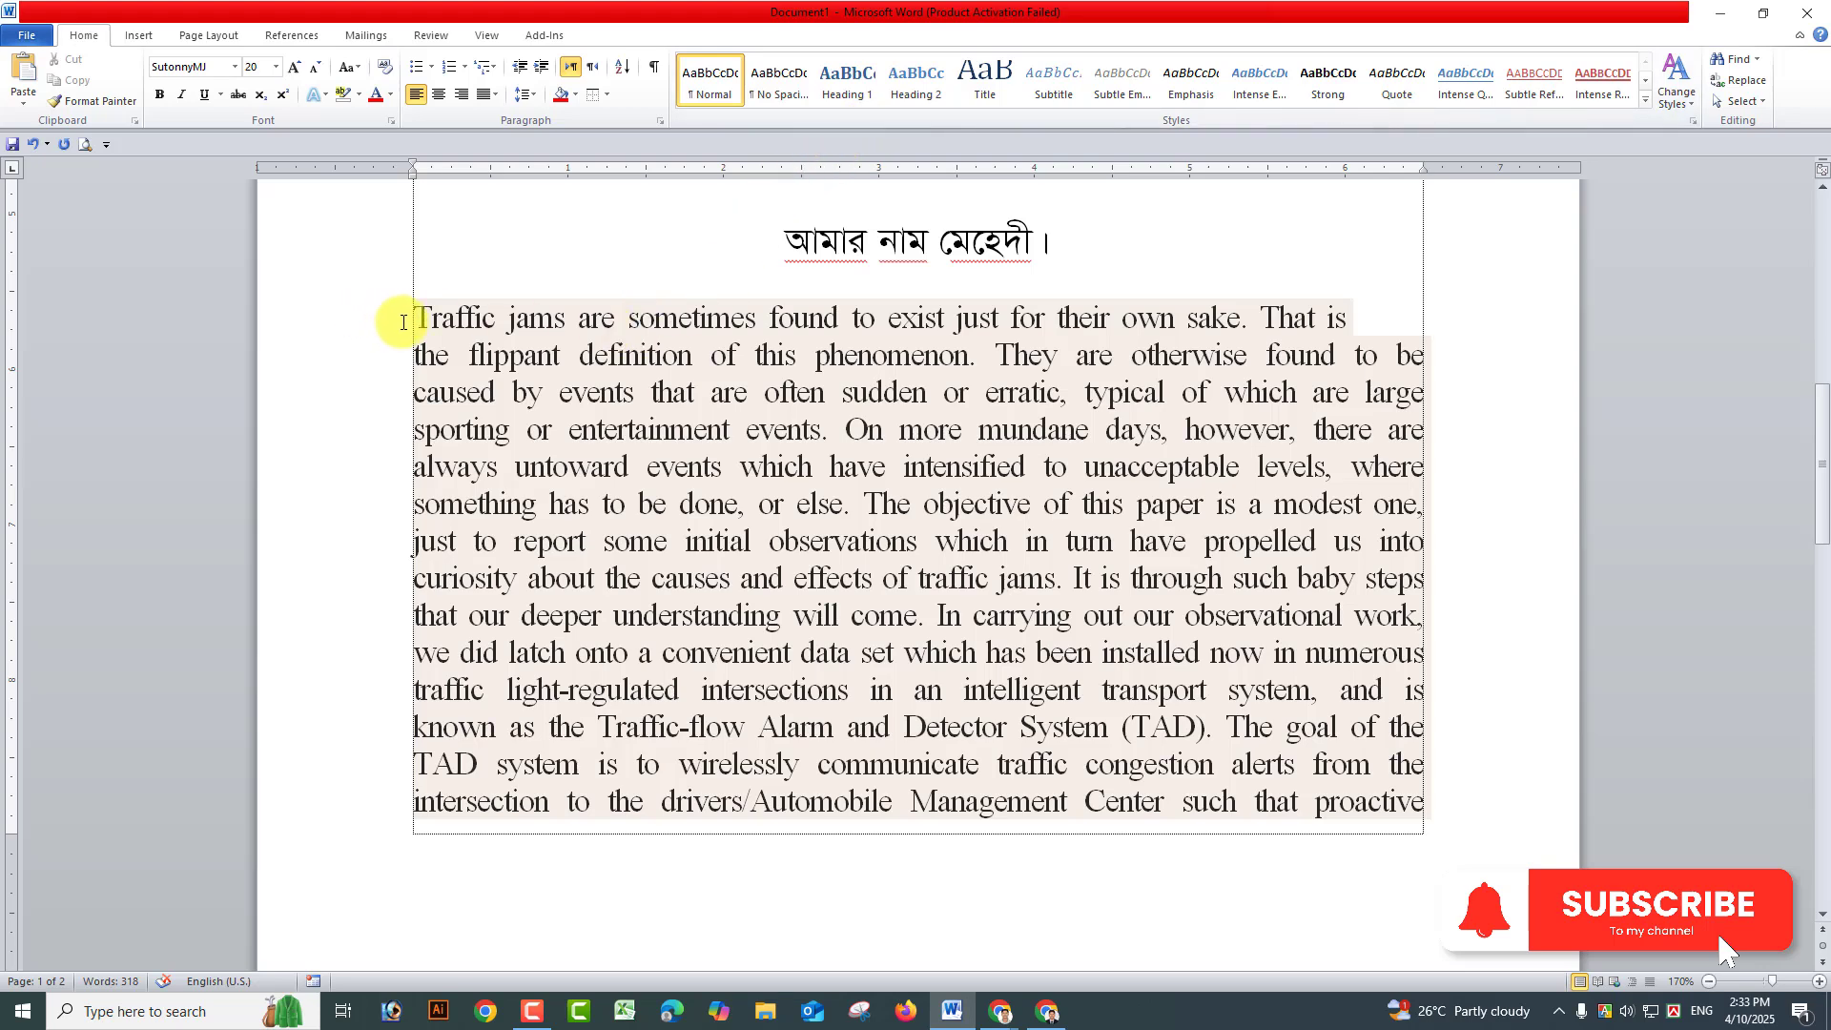
drag(410, 317, 1436, 801)
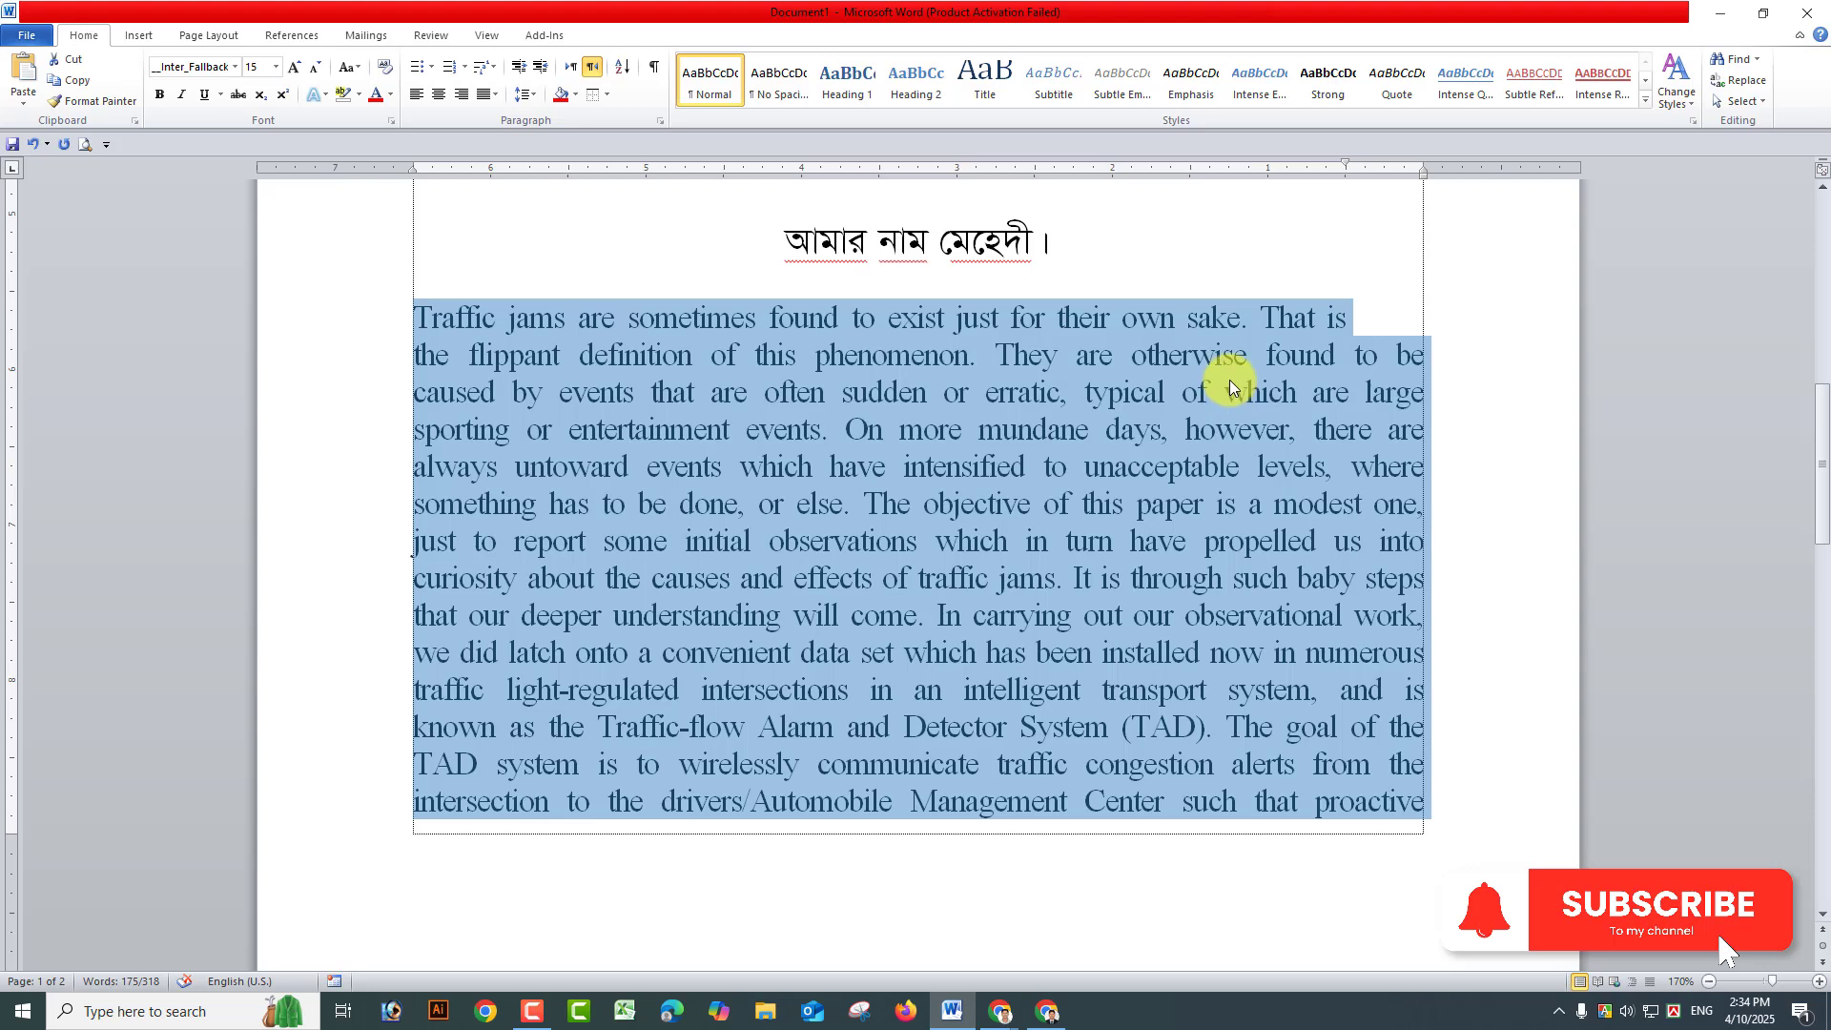
click(1646, 100)
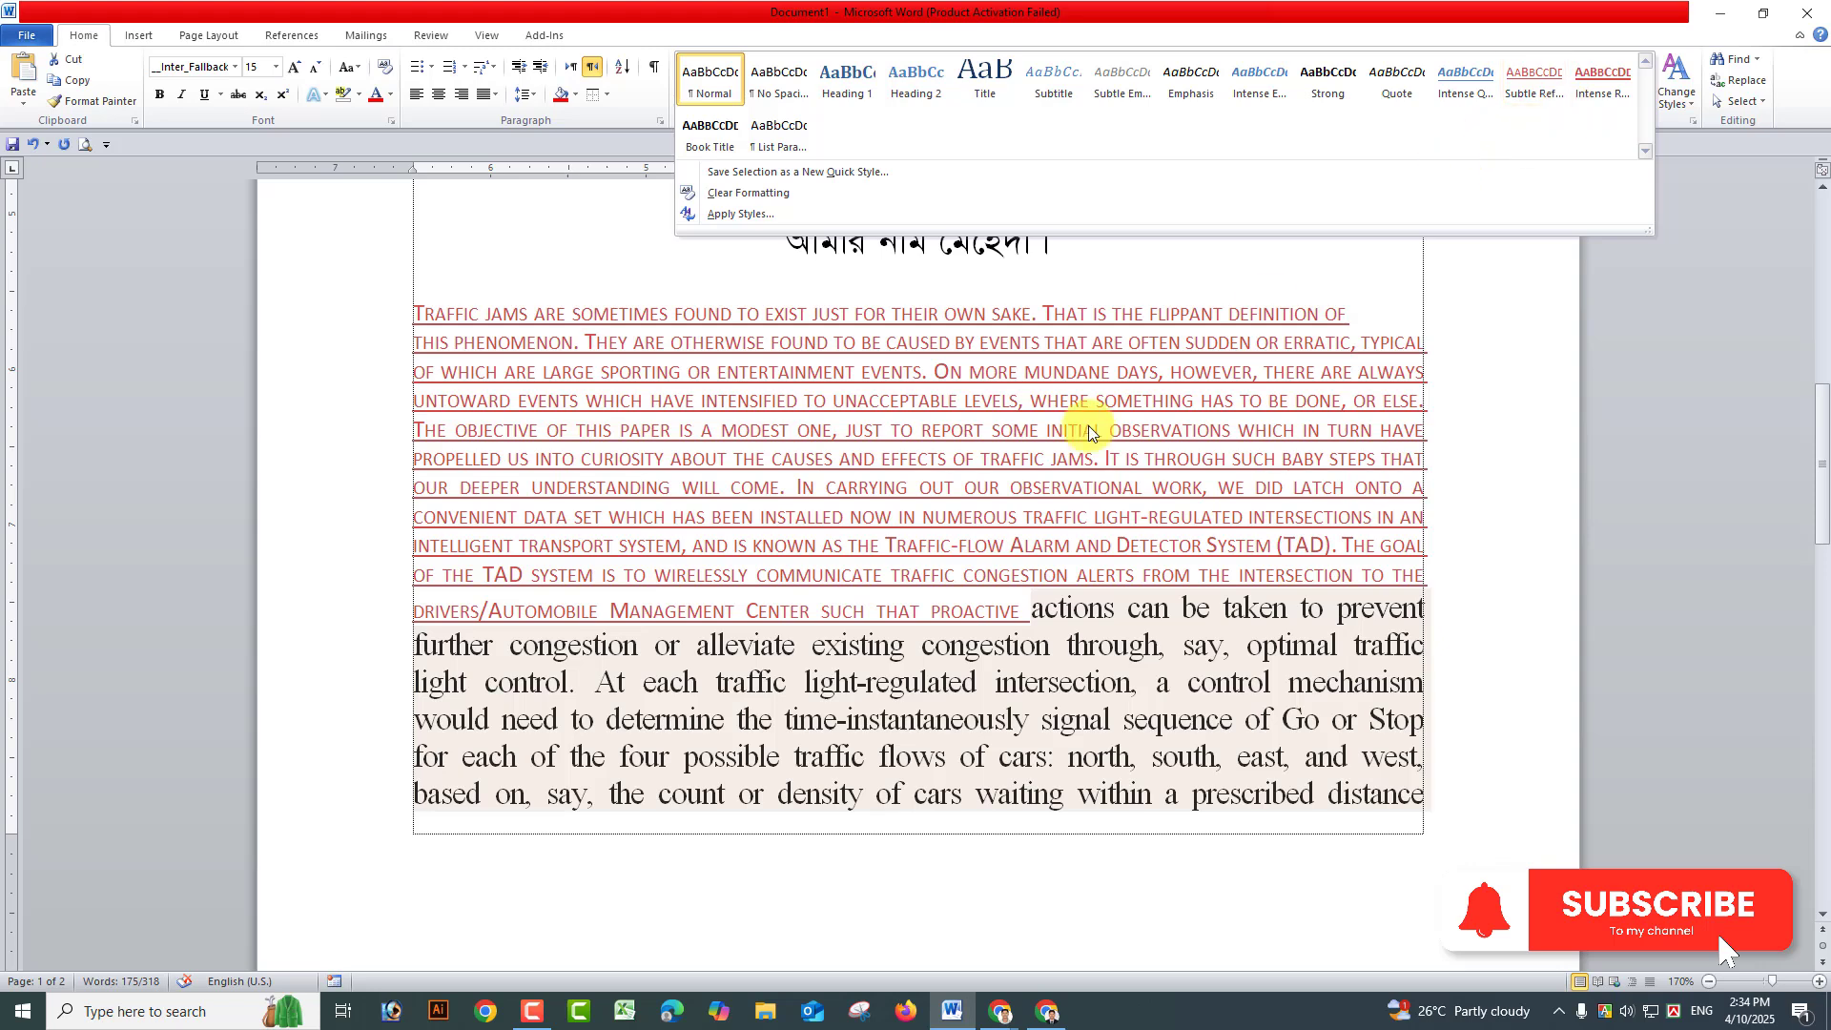
click(540, 577)
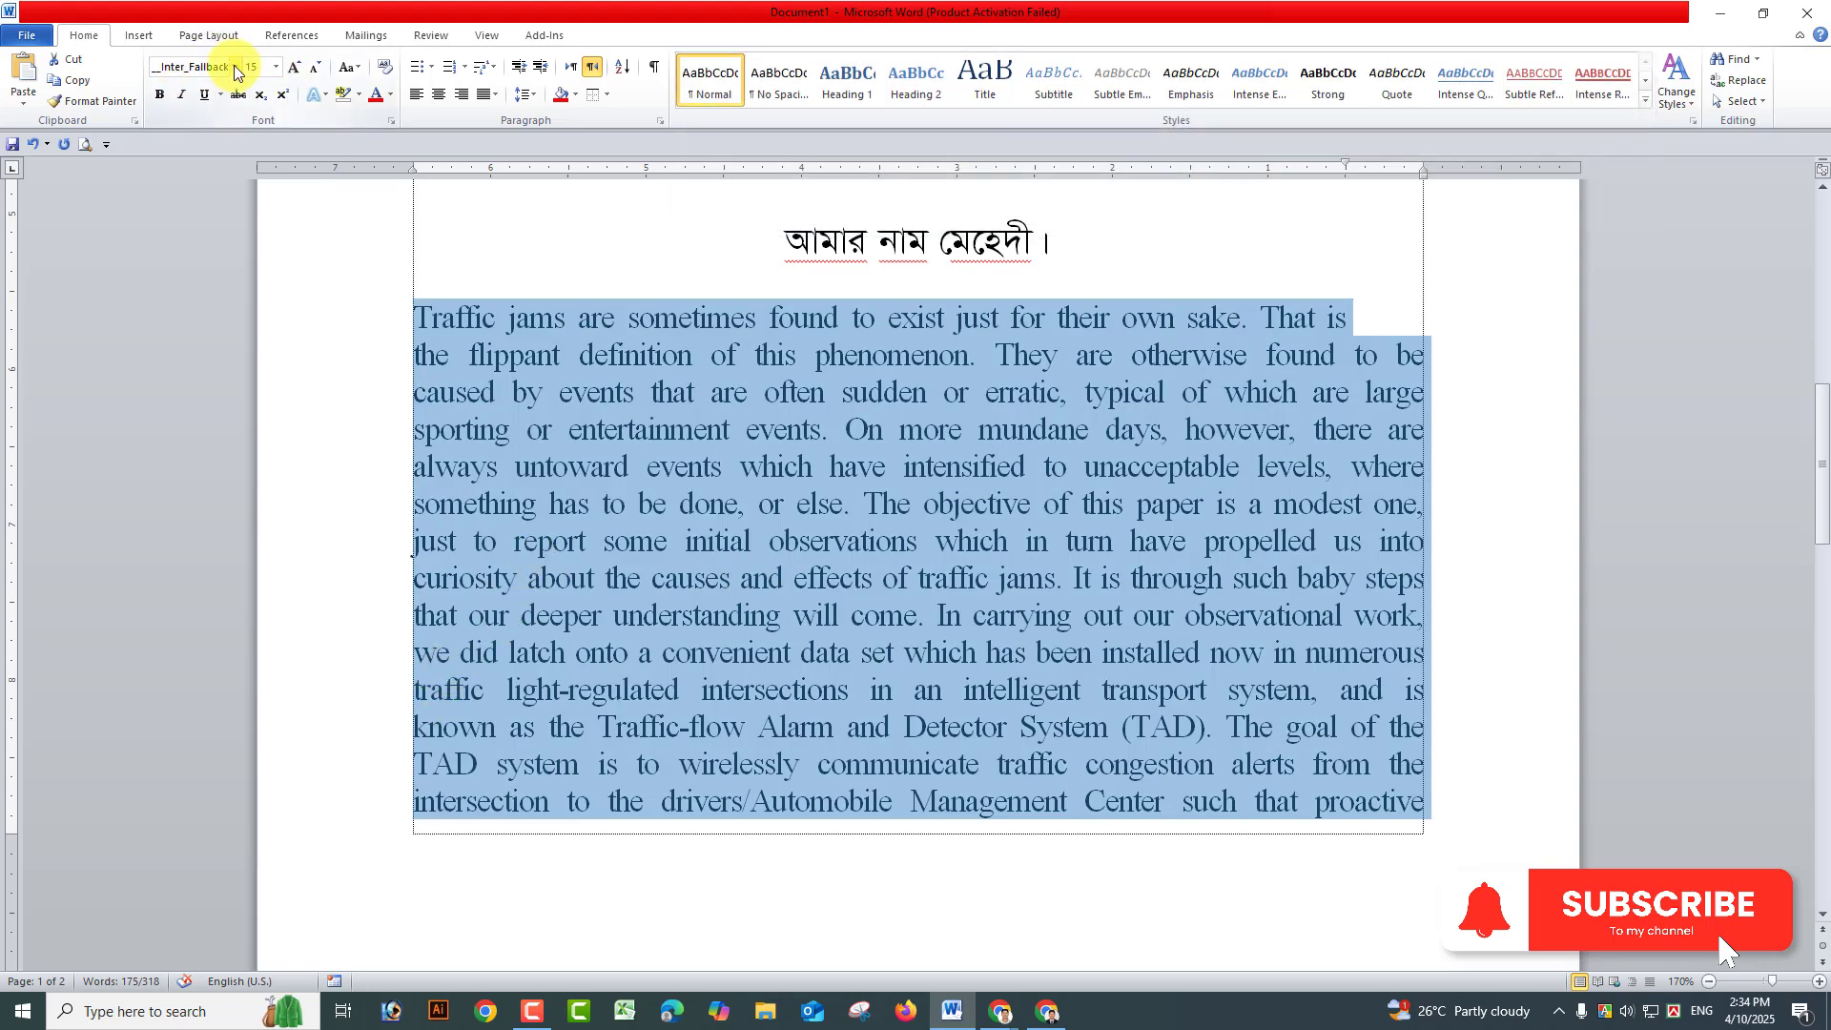
Step: Browse the text effects and the style set, color and font options for the selected traffic jam text without applying any
click(324, 94)
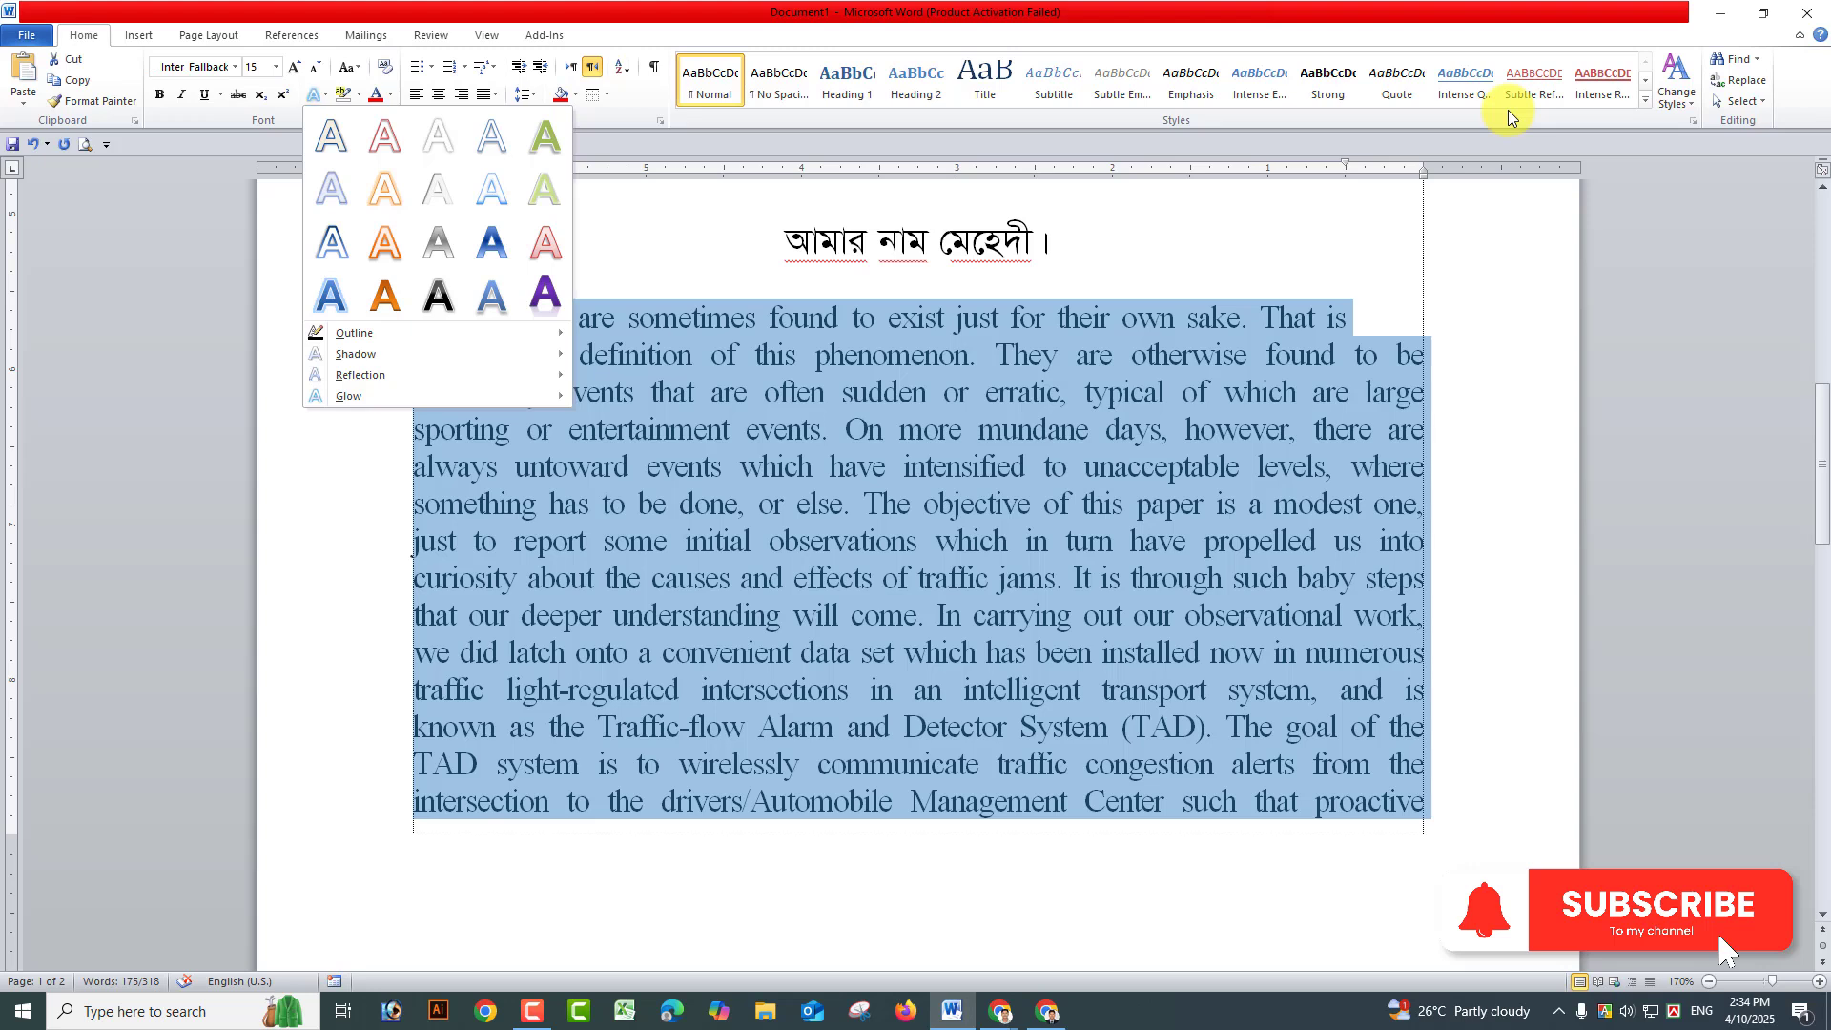
click(1506, 135)
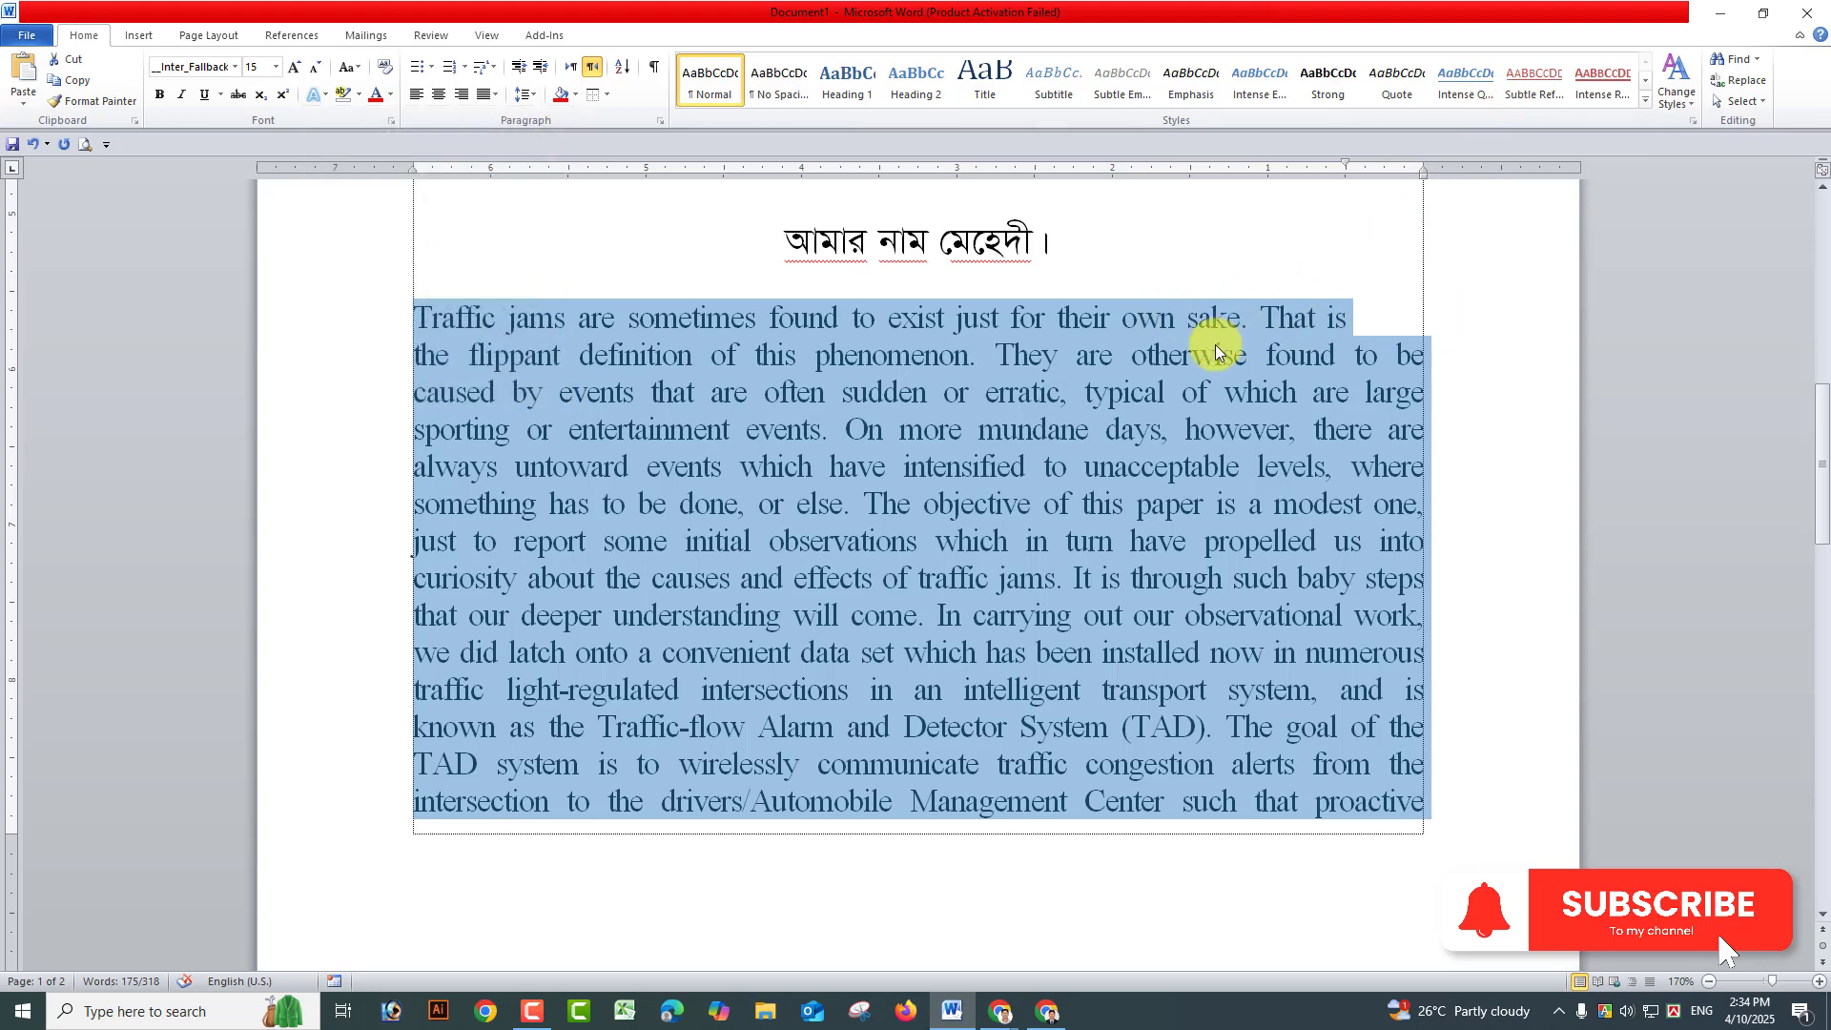
click(1688, 101)
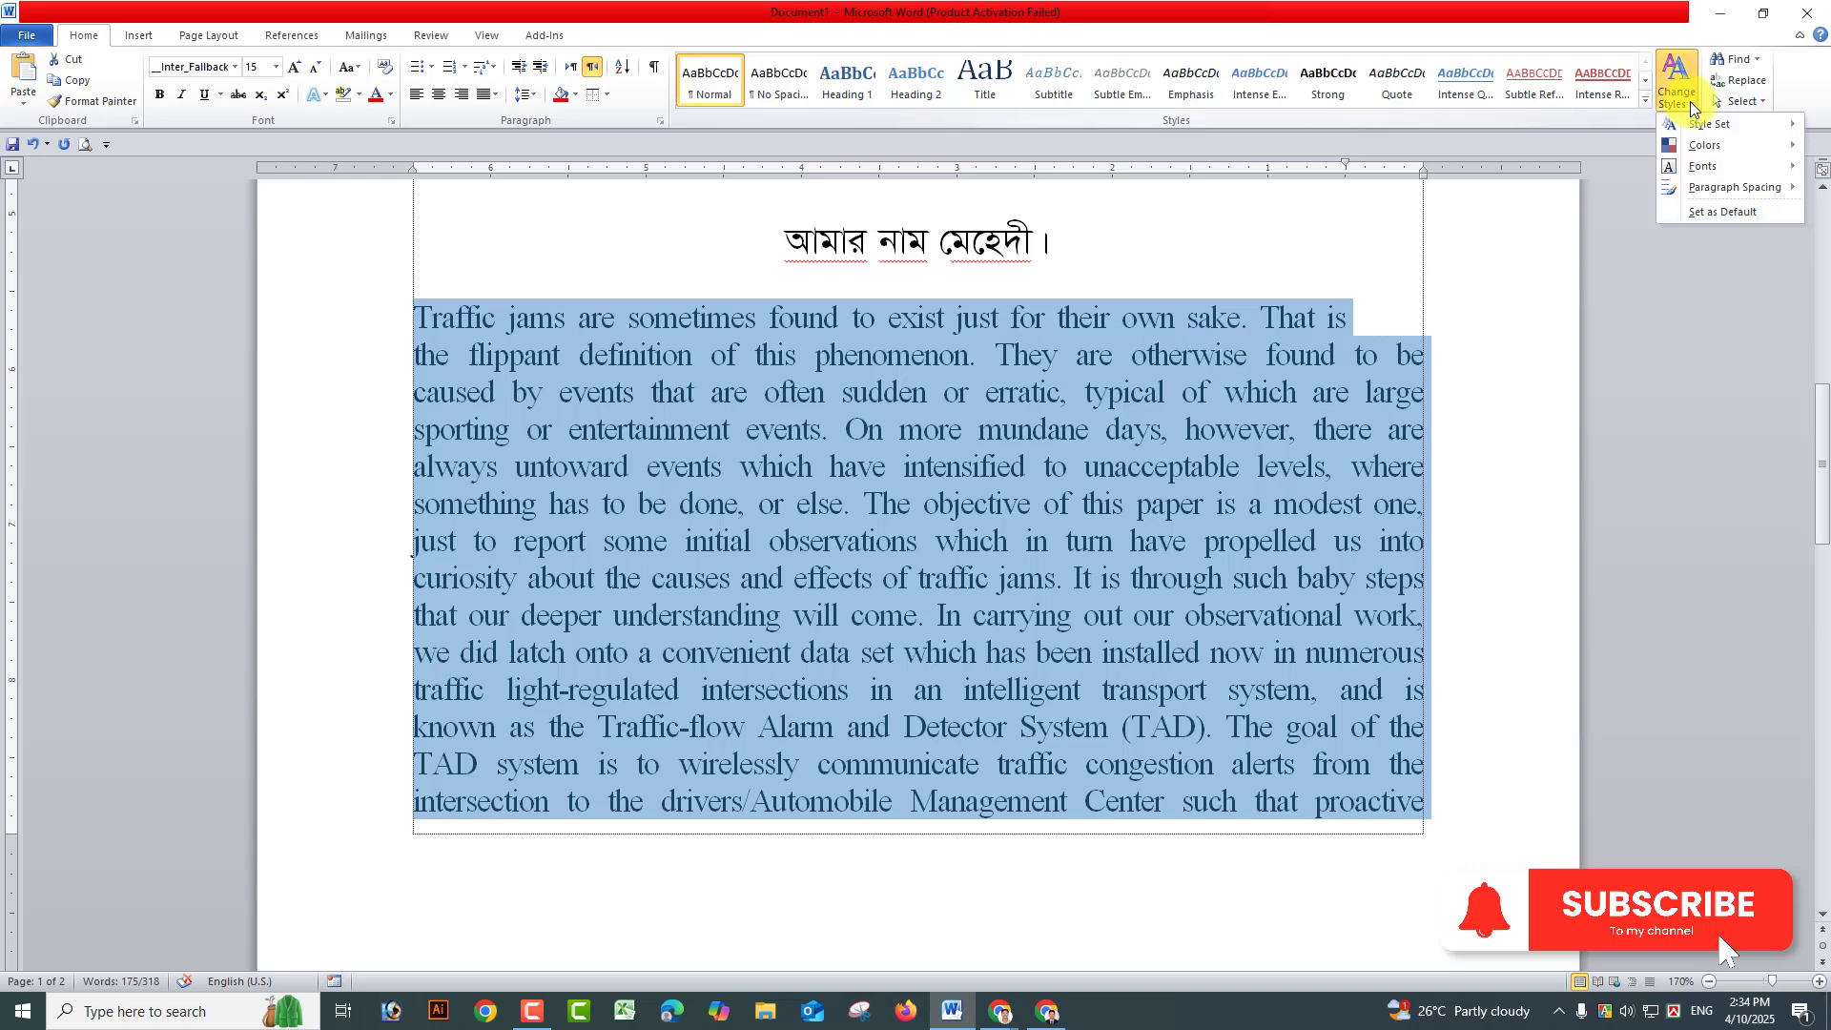
mouse_move(1680, 128)
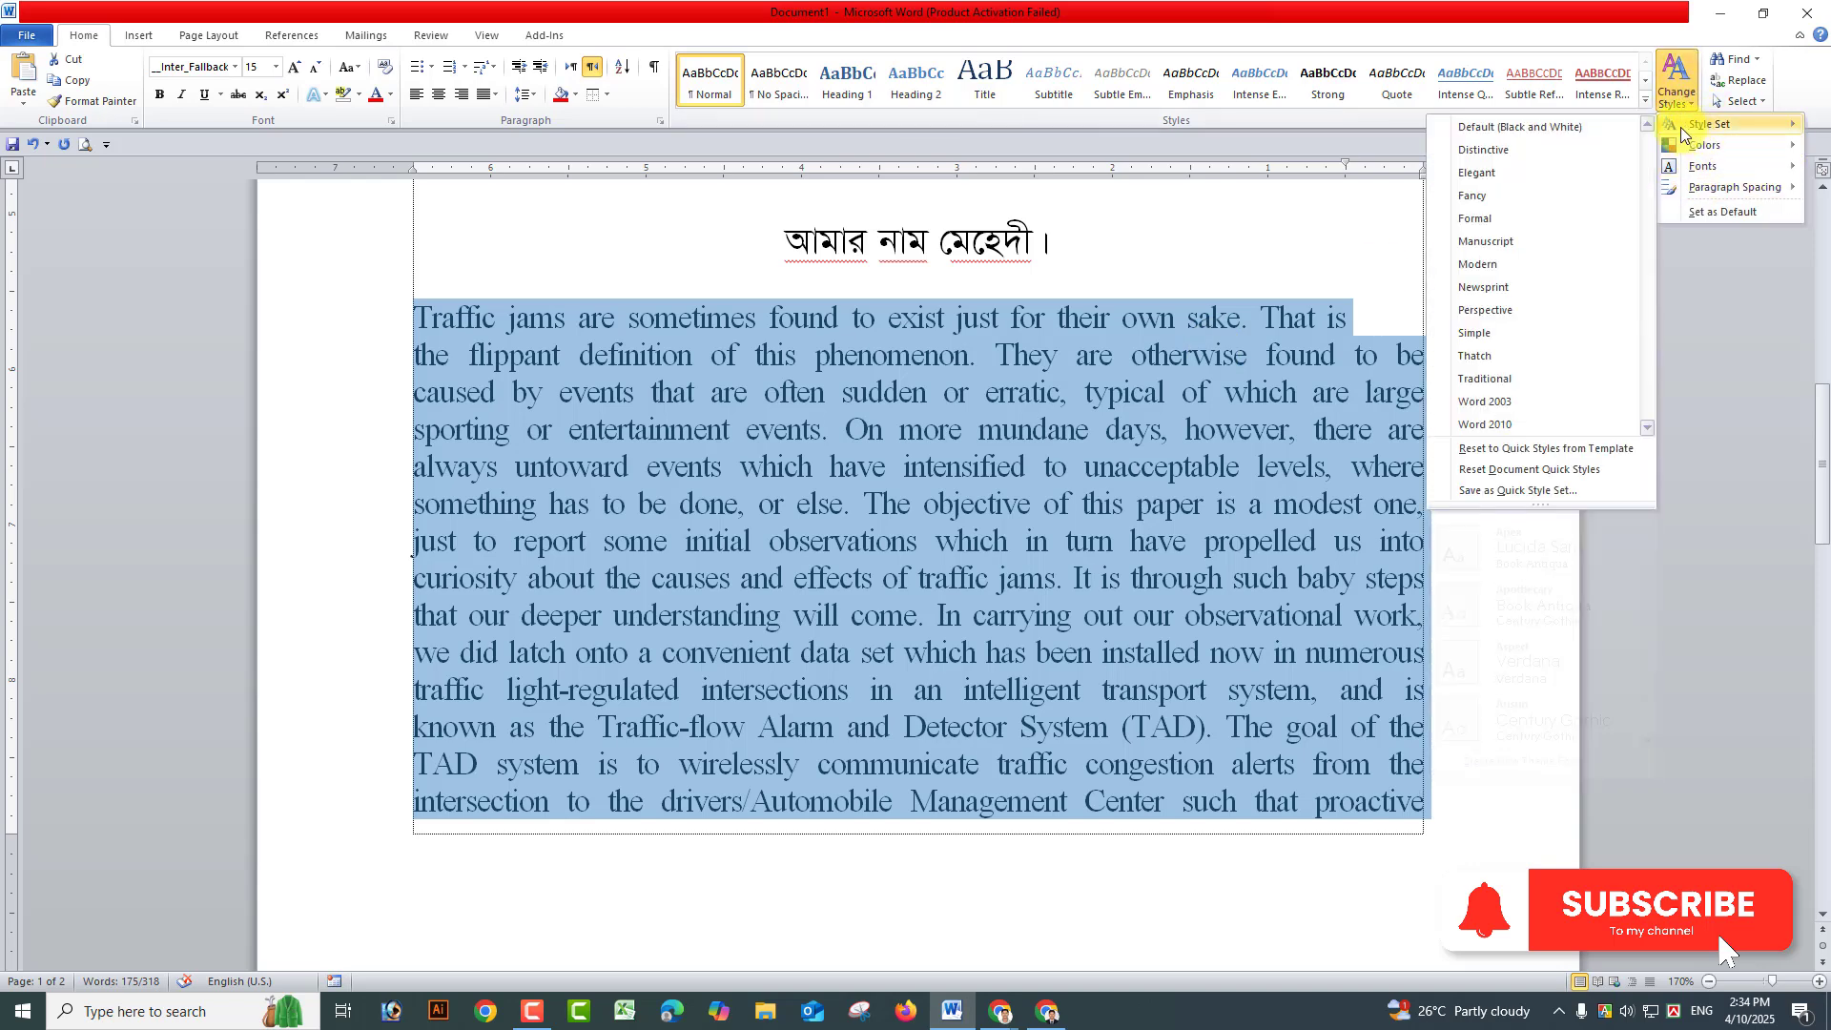
mouse_move(1737, 145)
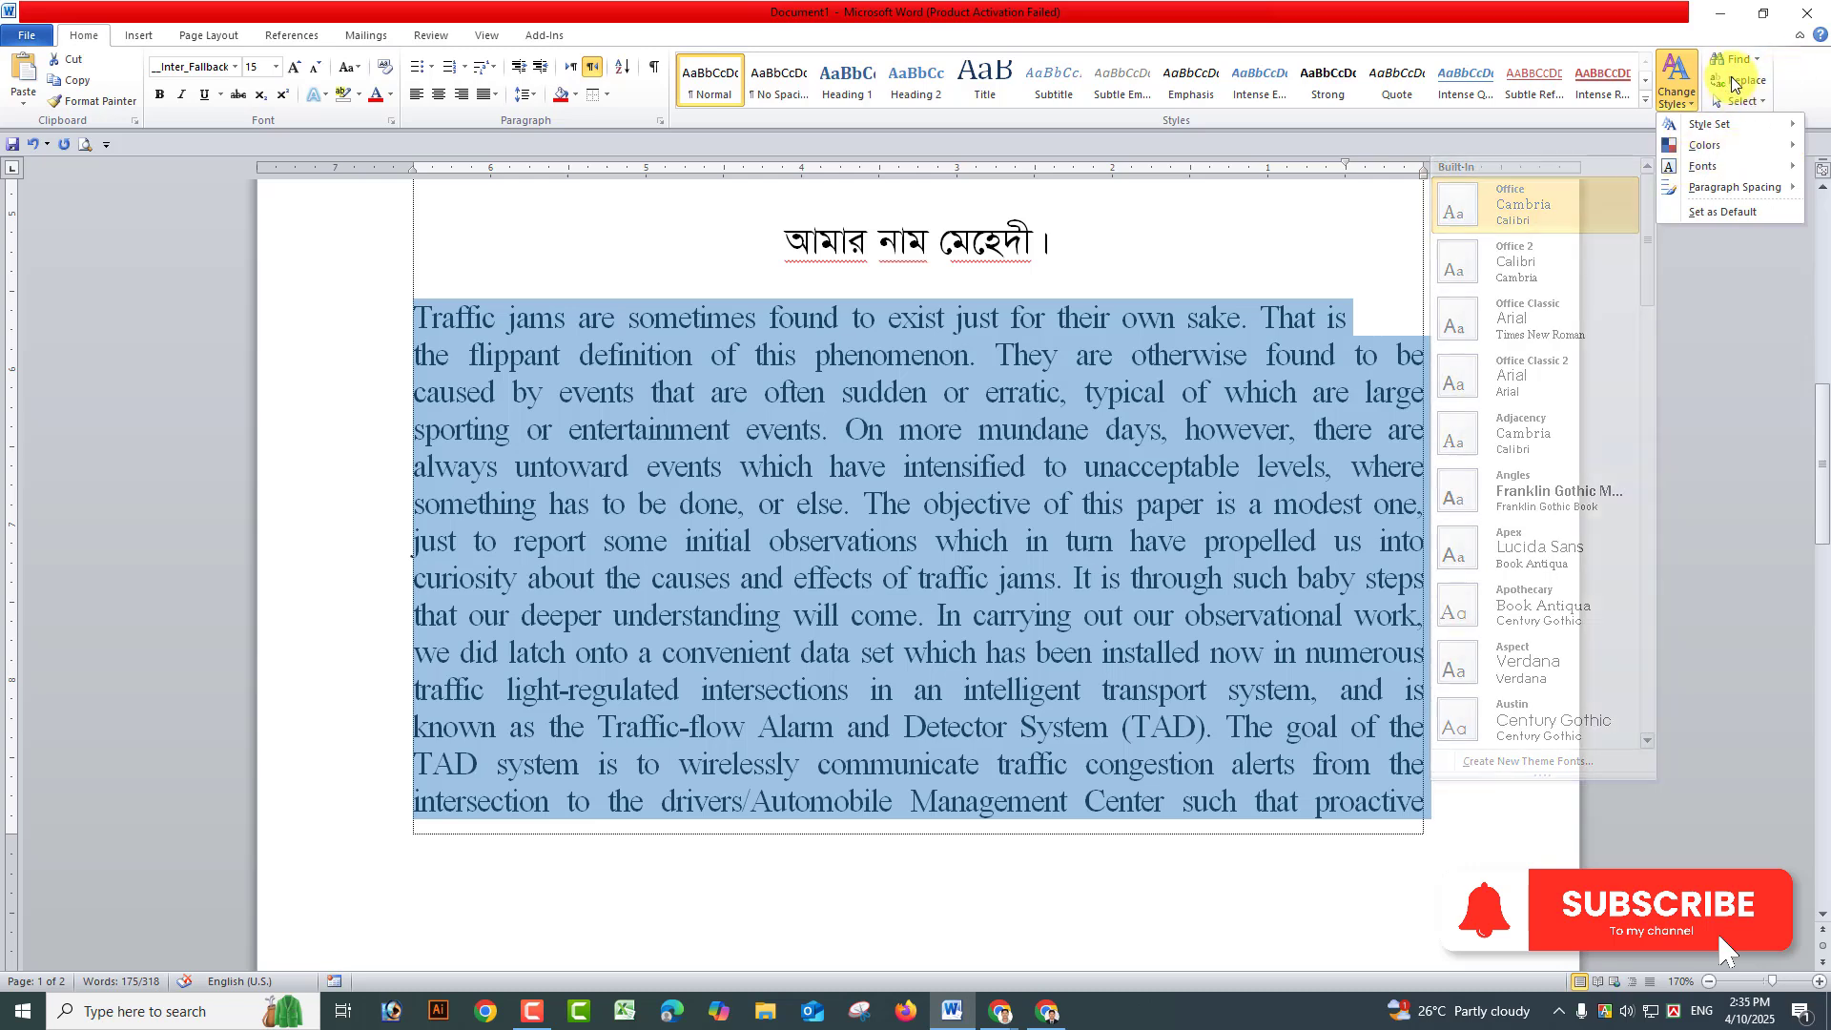
click(1193, 324)
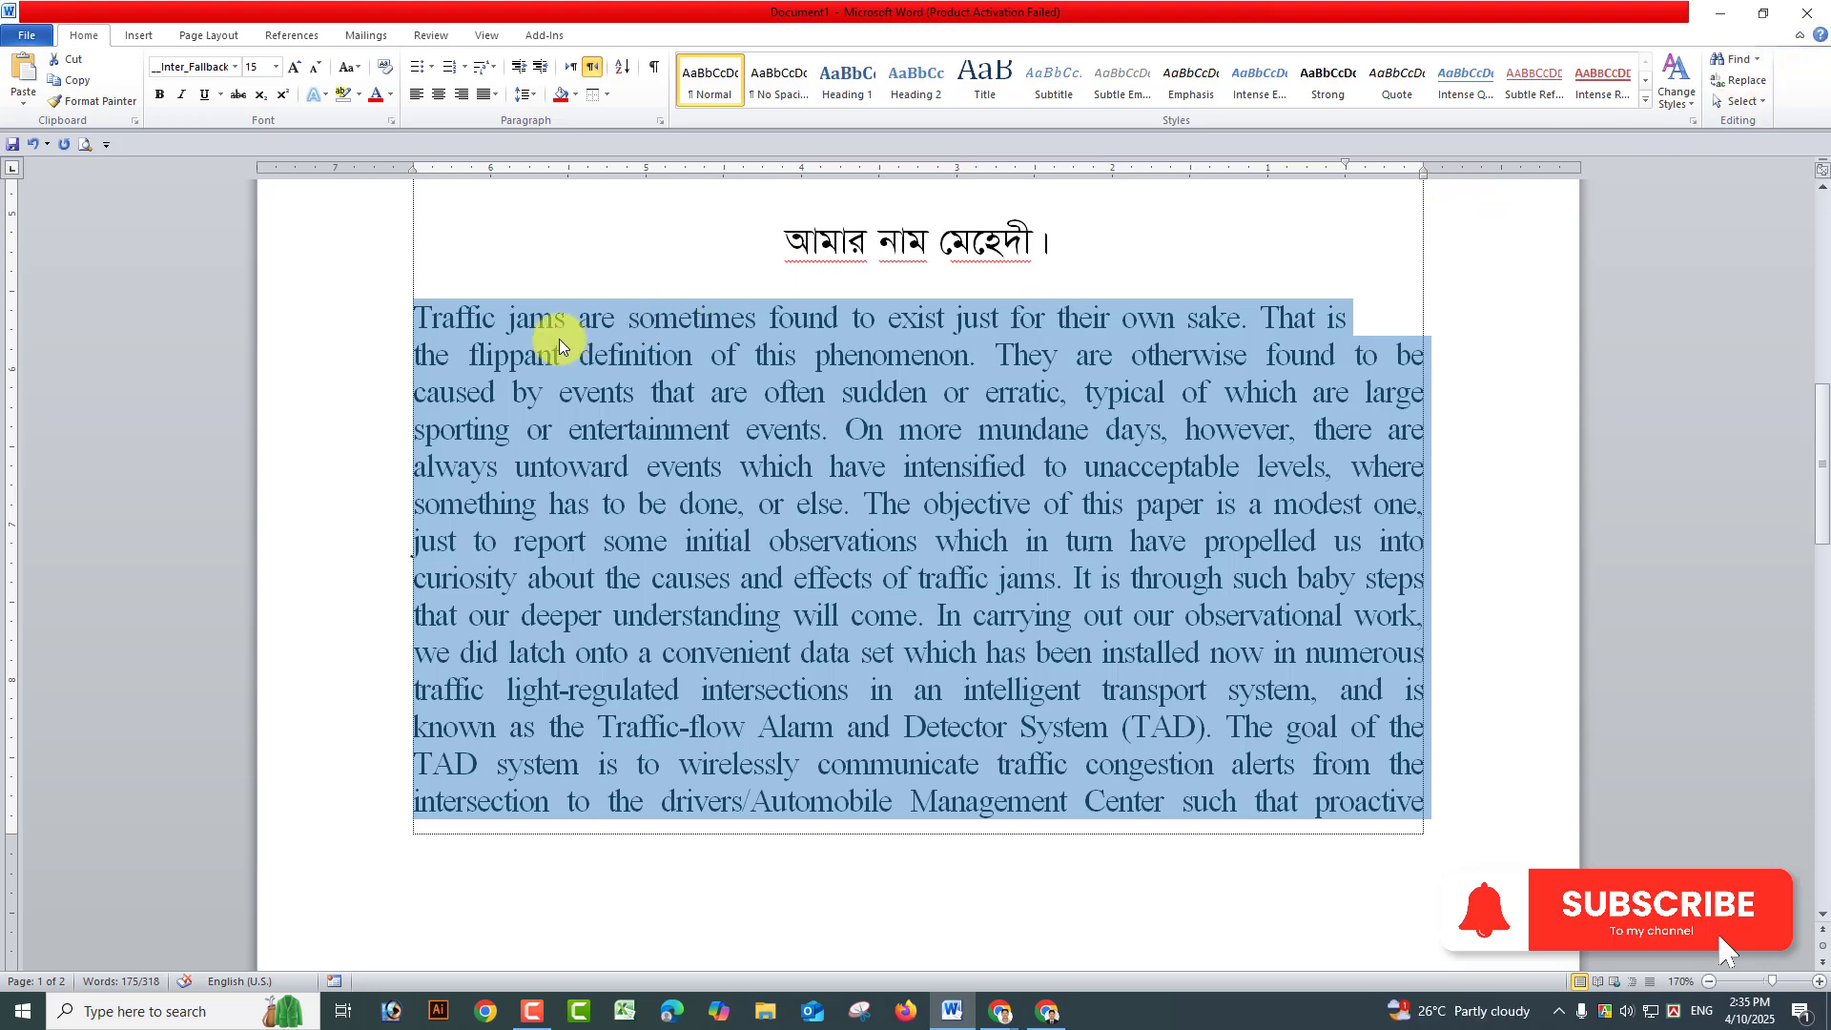
click(432, 318)
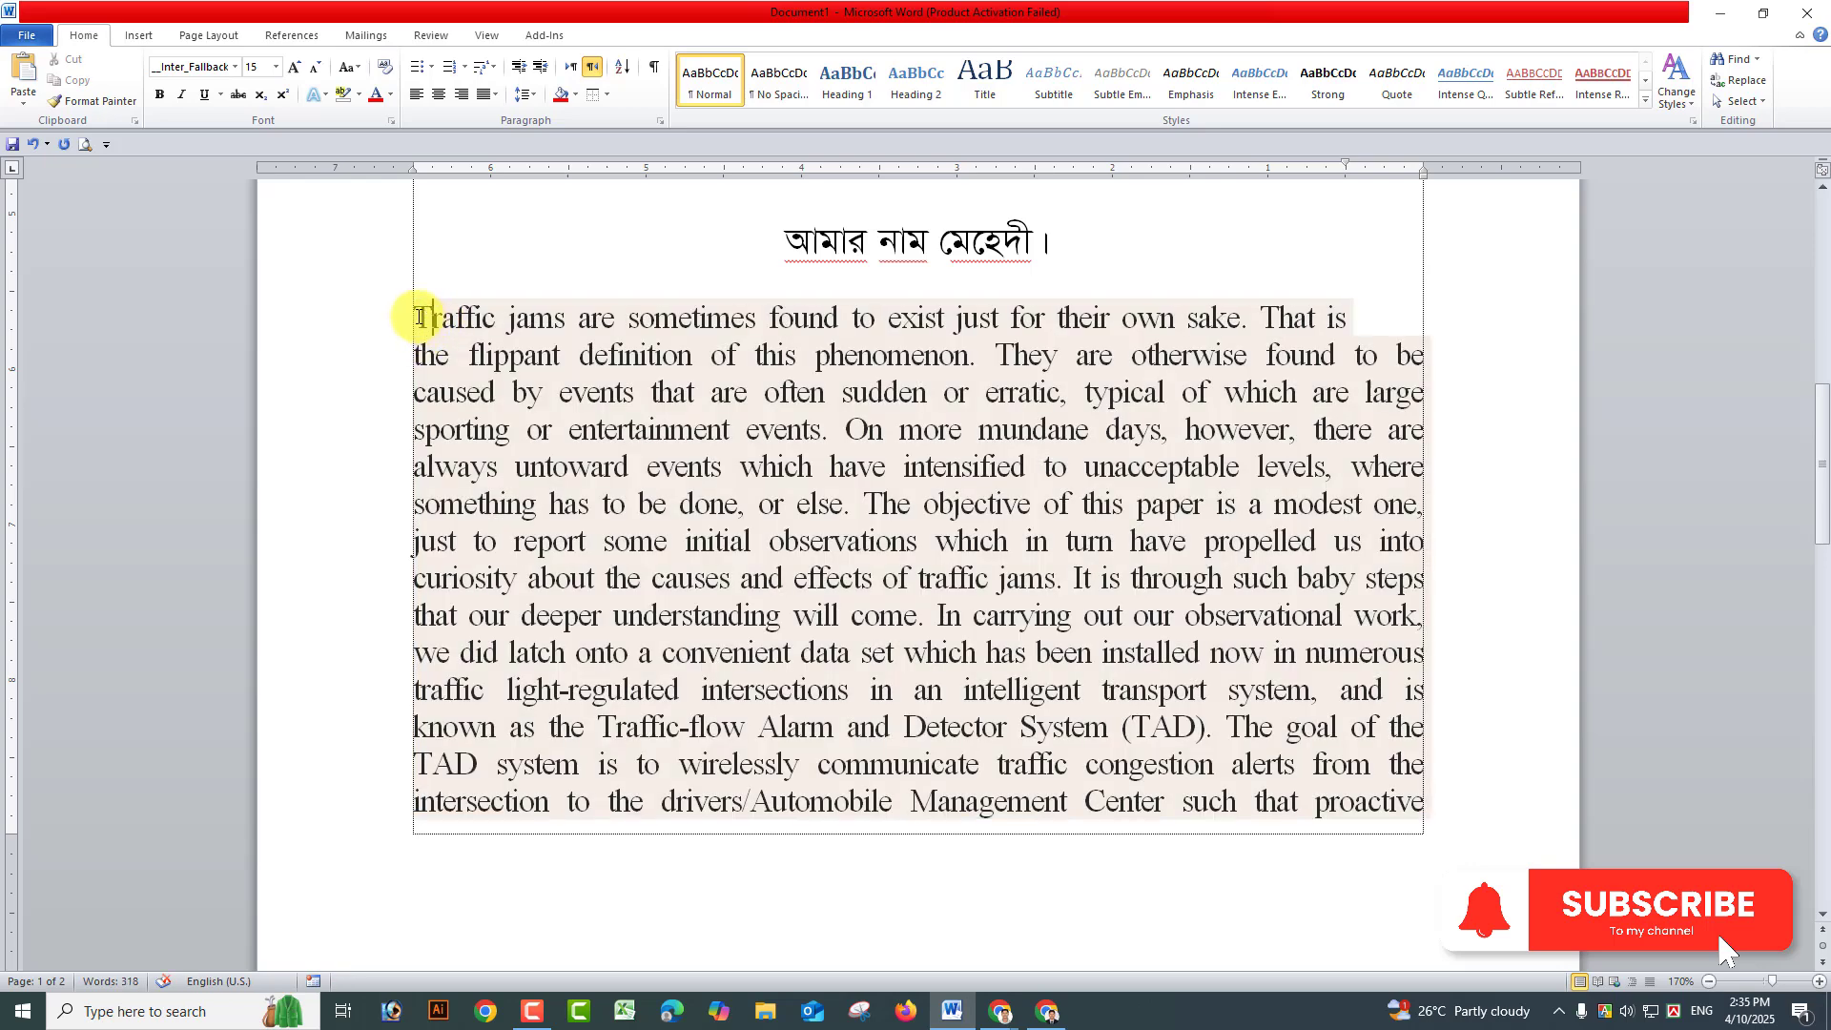
drag(413, 318, 944, 695)
click(584, 429)
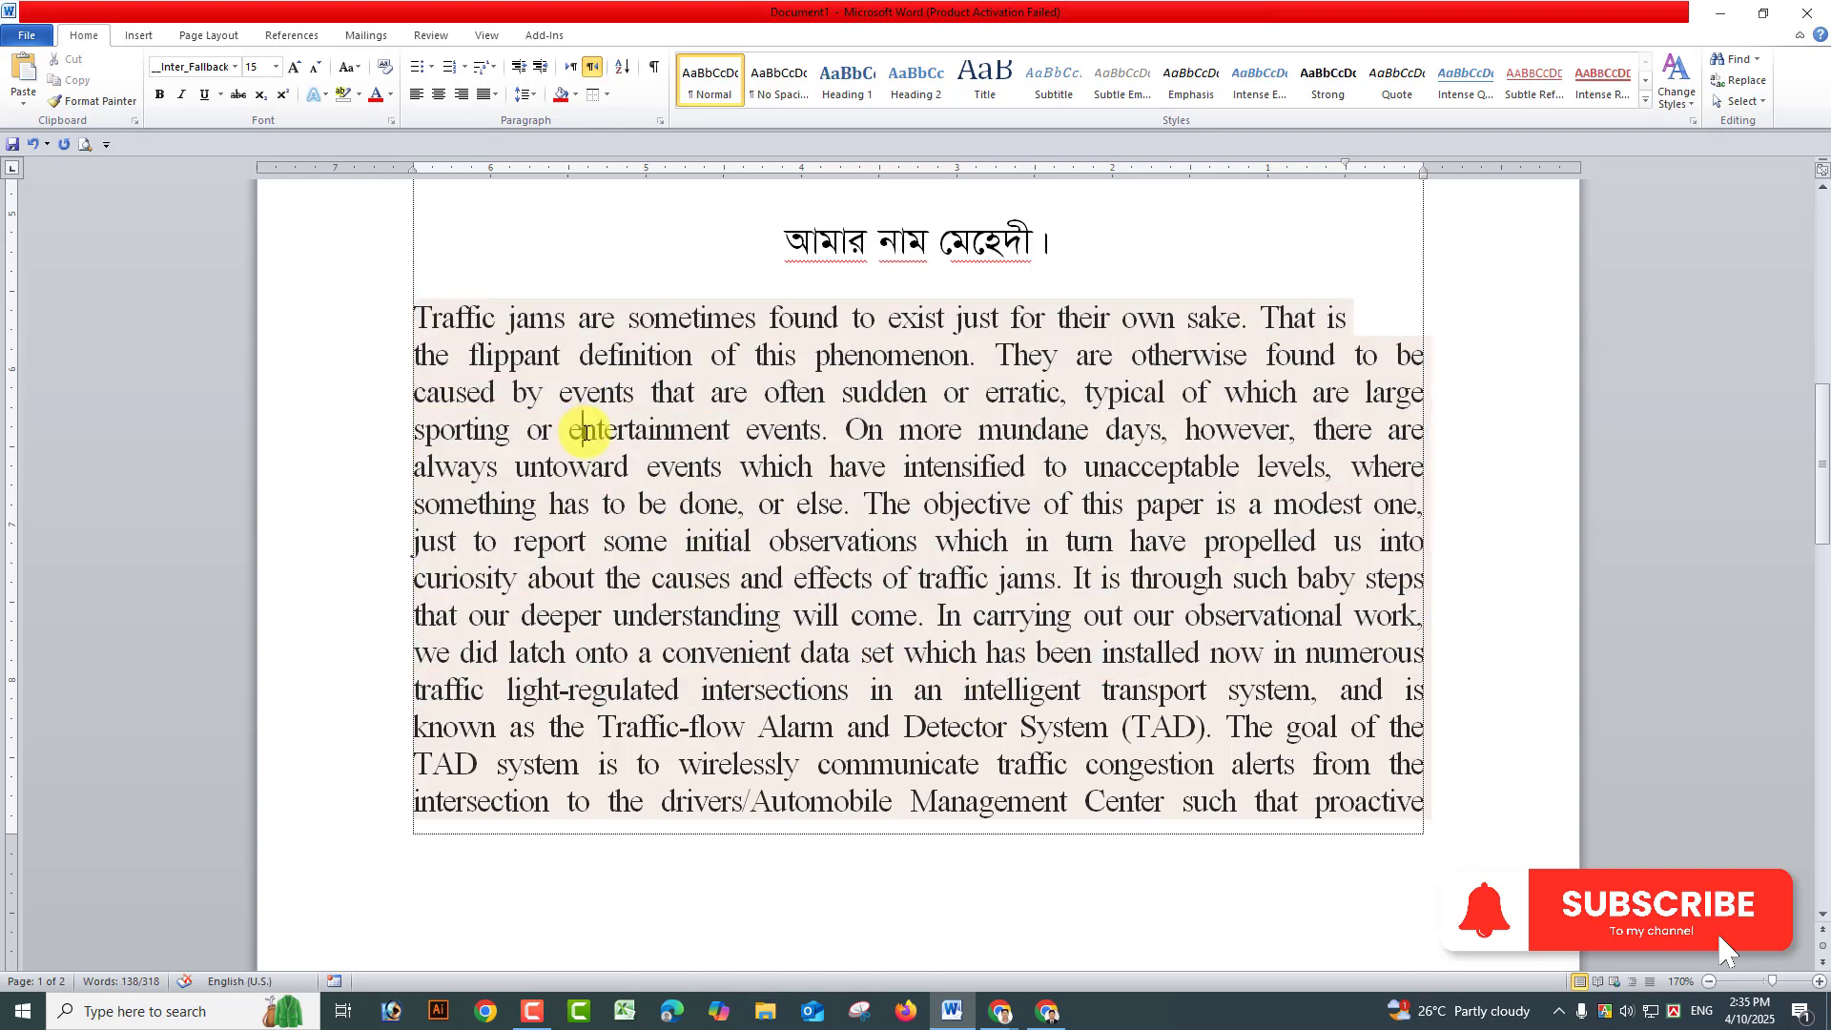
Step: Delete everything above the traffic jam text, including the numeral lines and the centered Bangla line
scroll(588, 439, down, 3)
scroll(588, 438, up, 7)
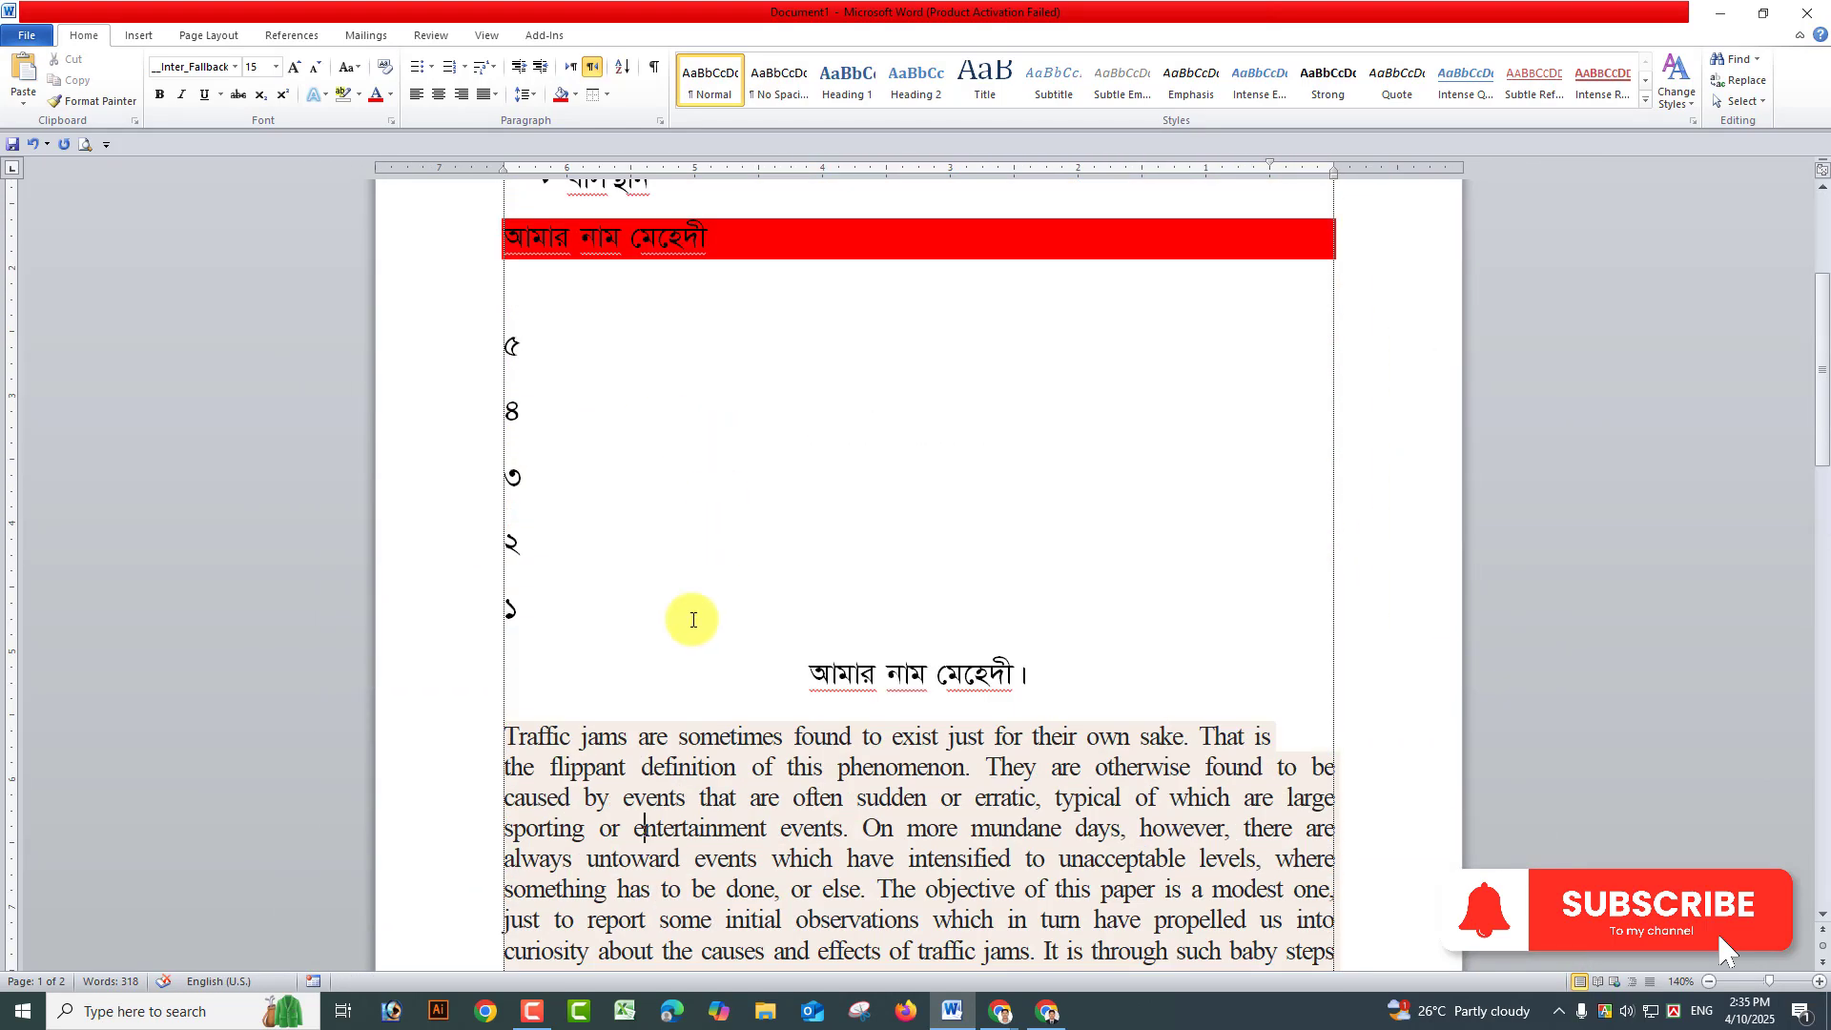
drag(638, 673, 334, 20)
key(Delete)
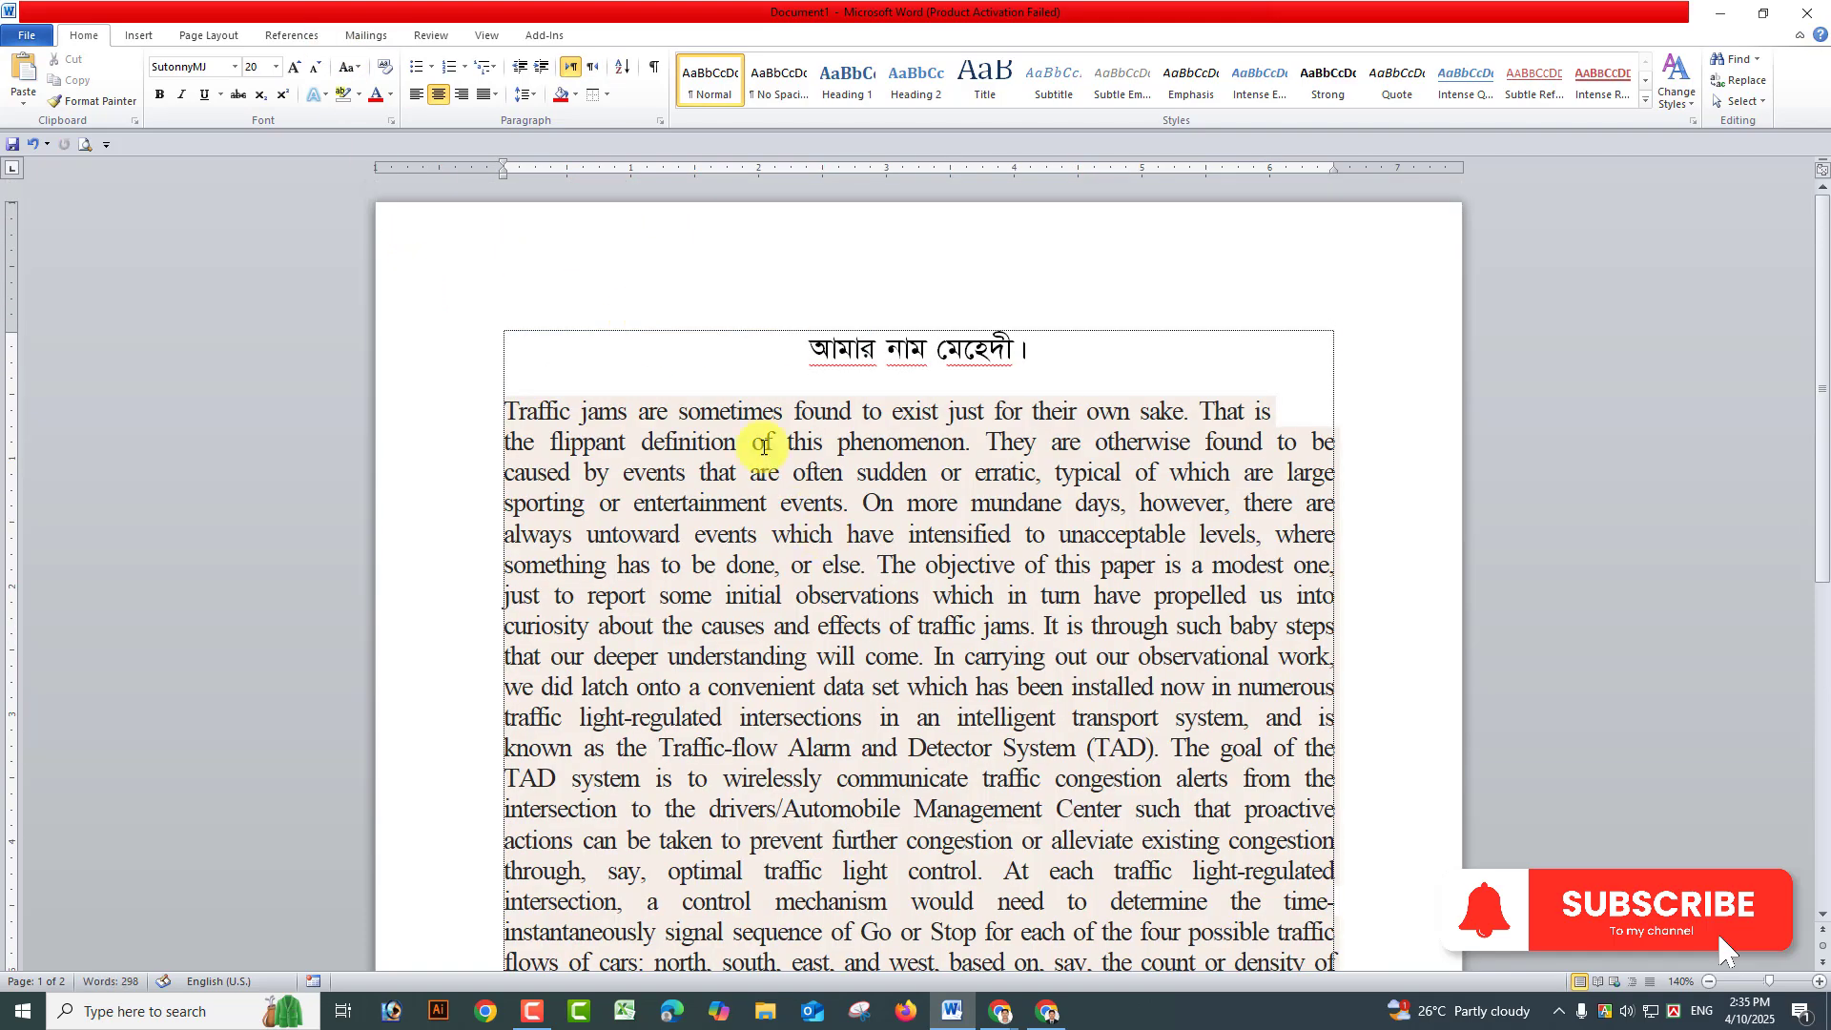
triple_click(892, 338)
key(Delete)
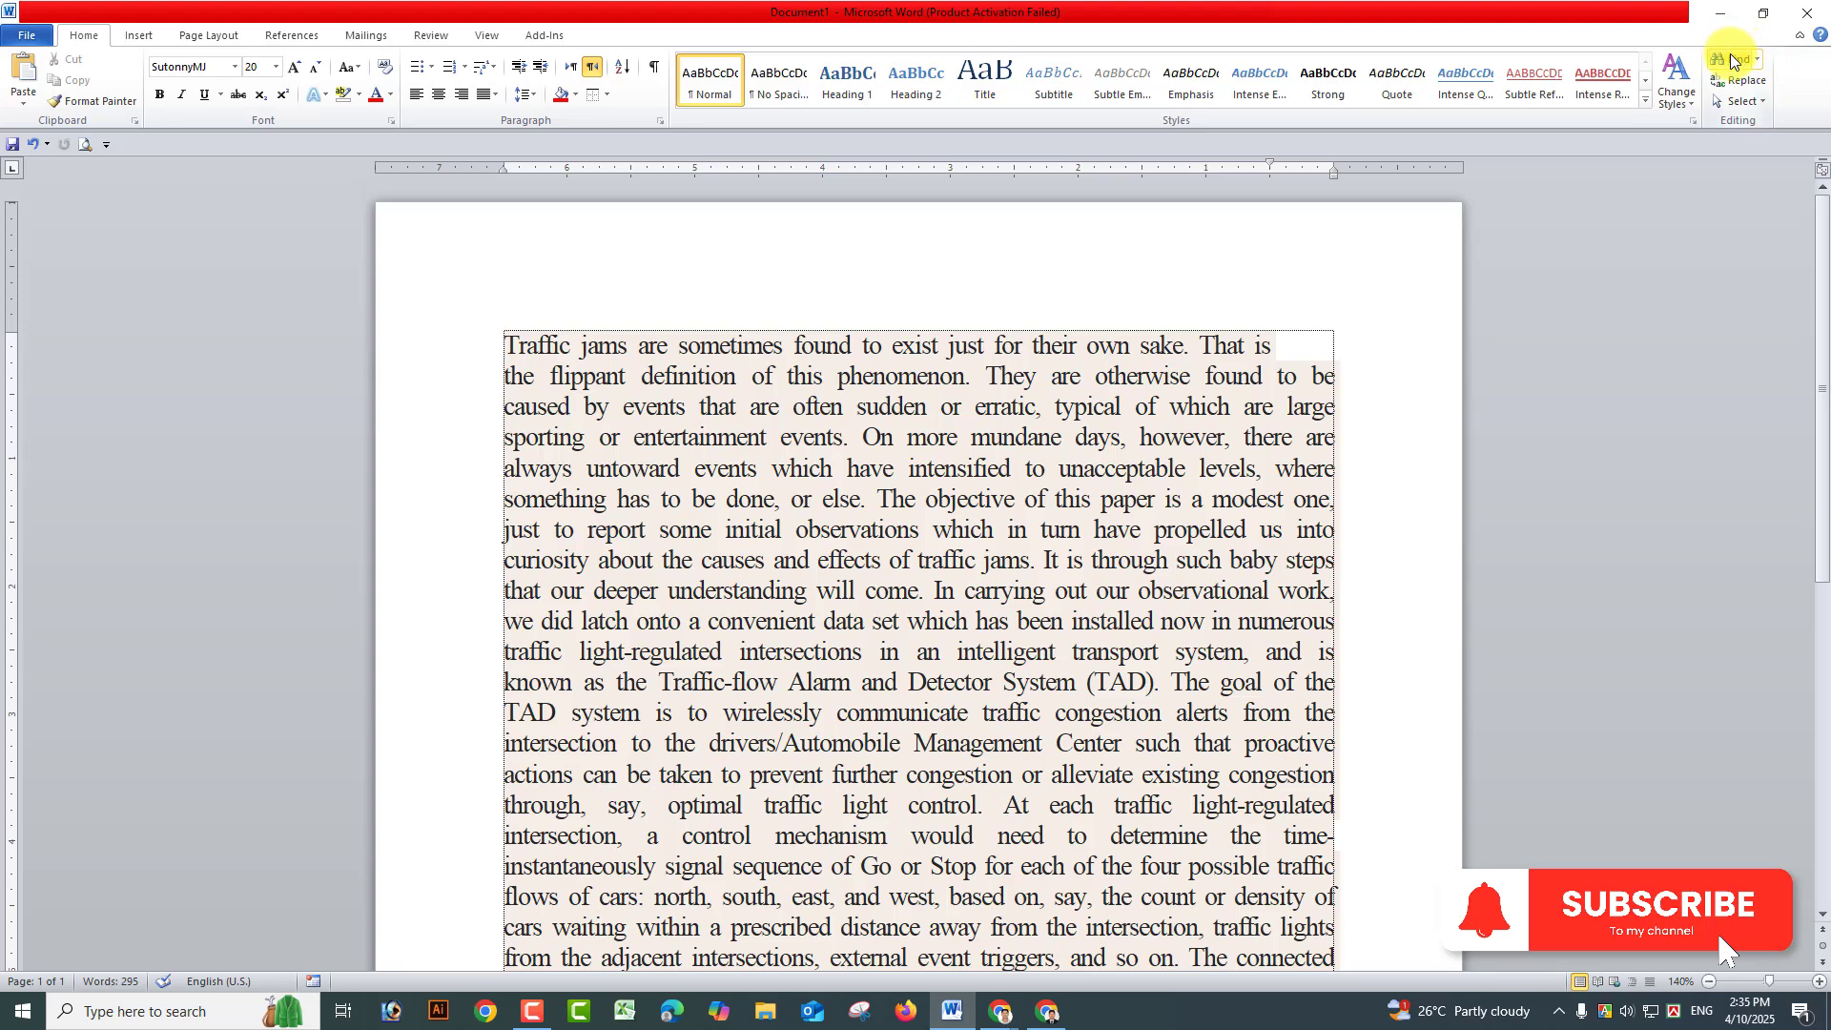
drag(498, 348, 620, 349)
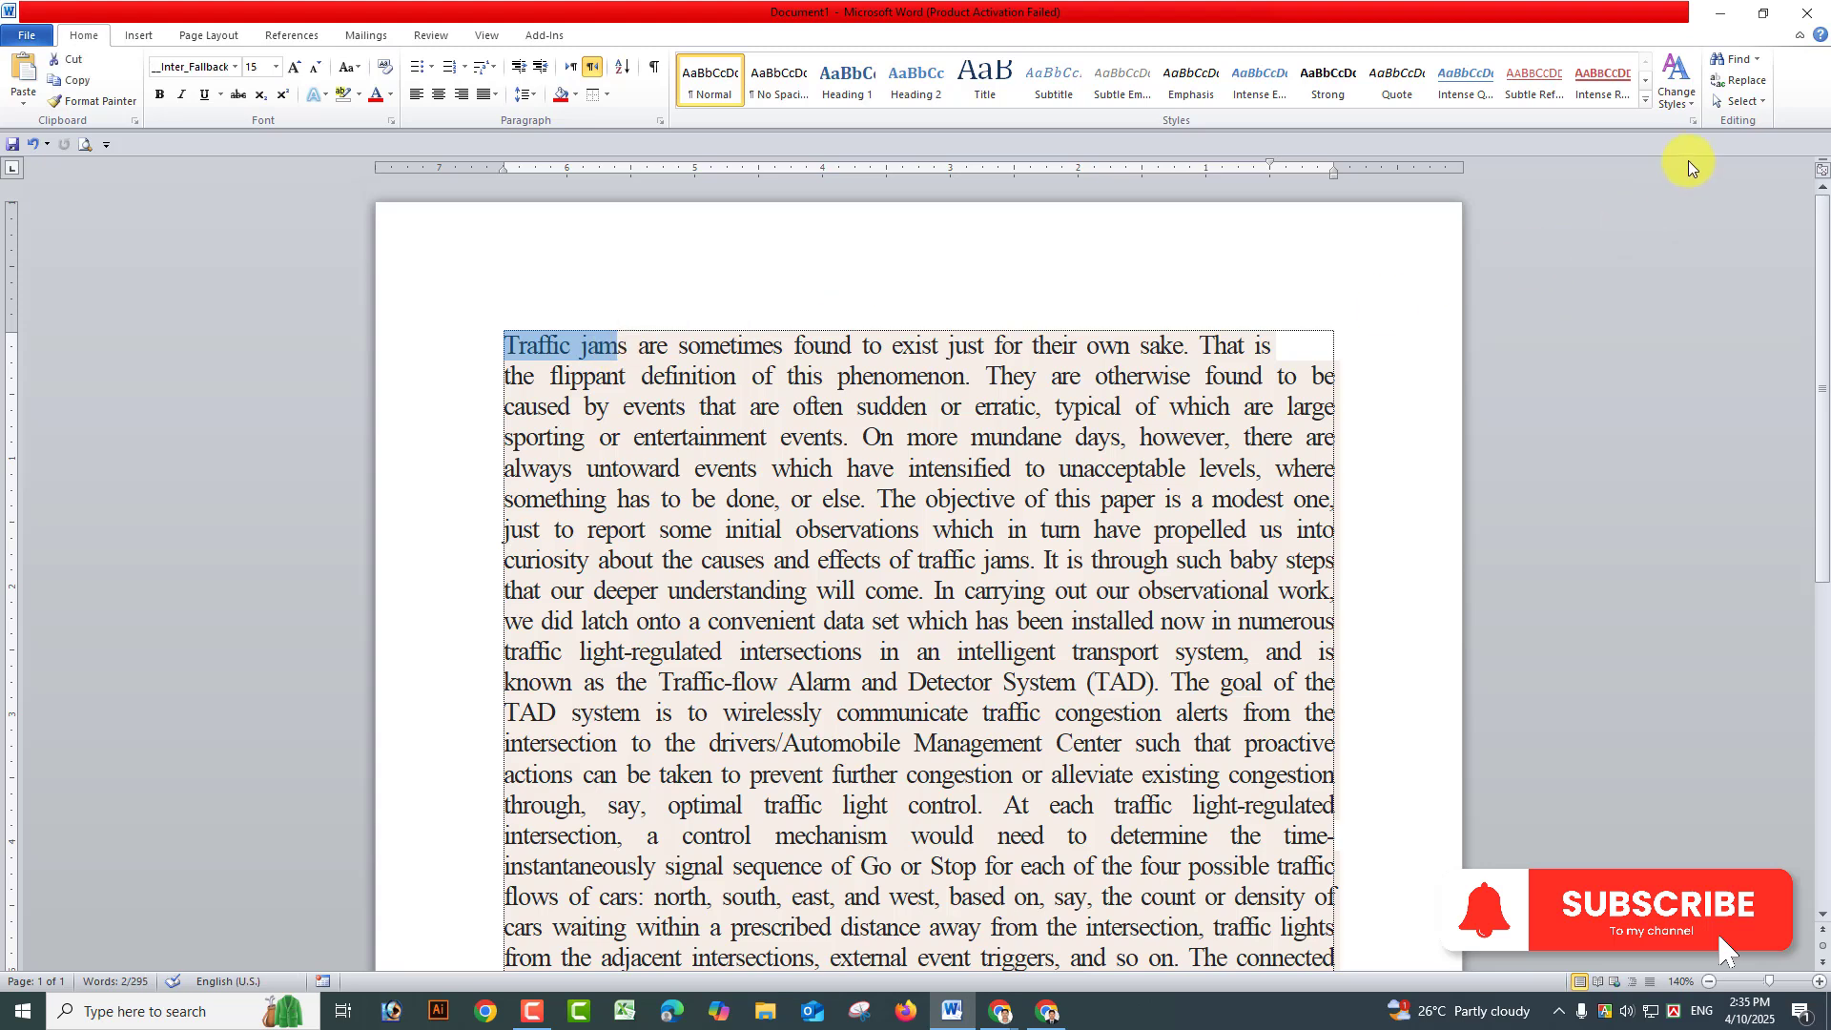
click(568, 480)
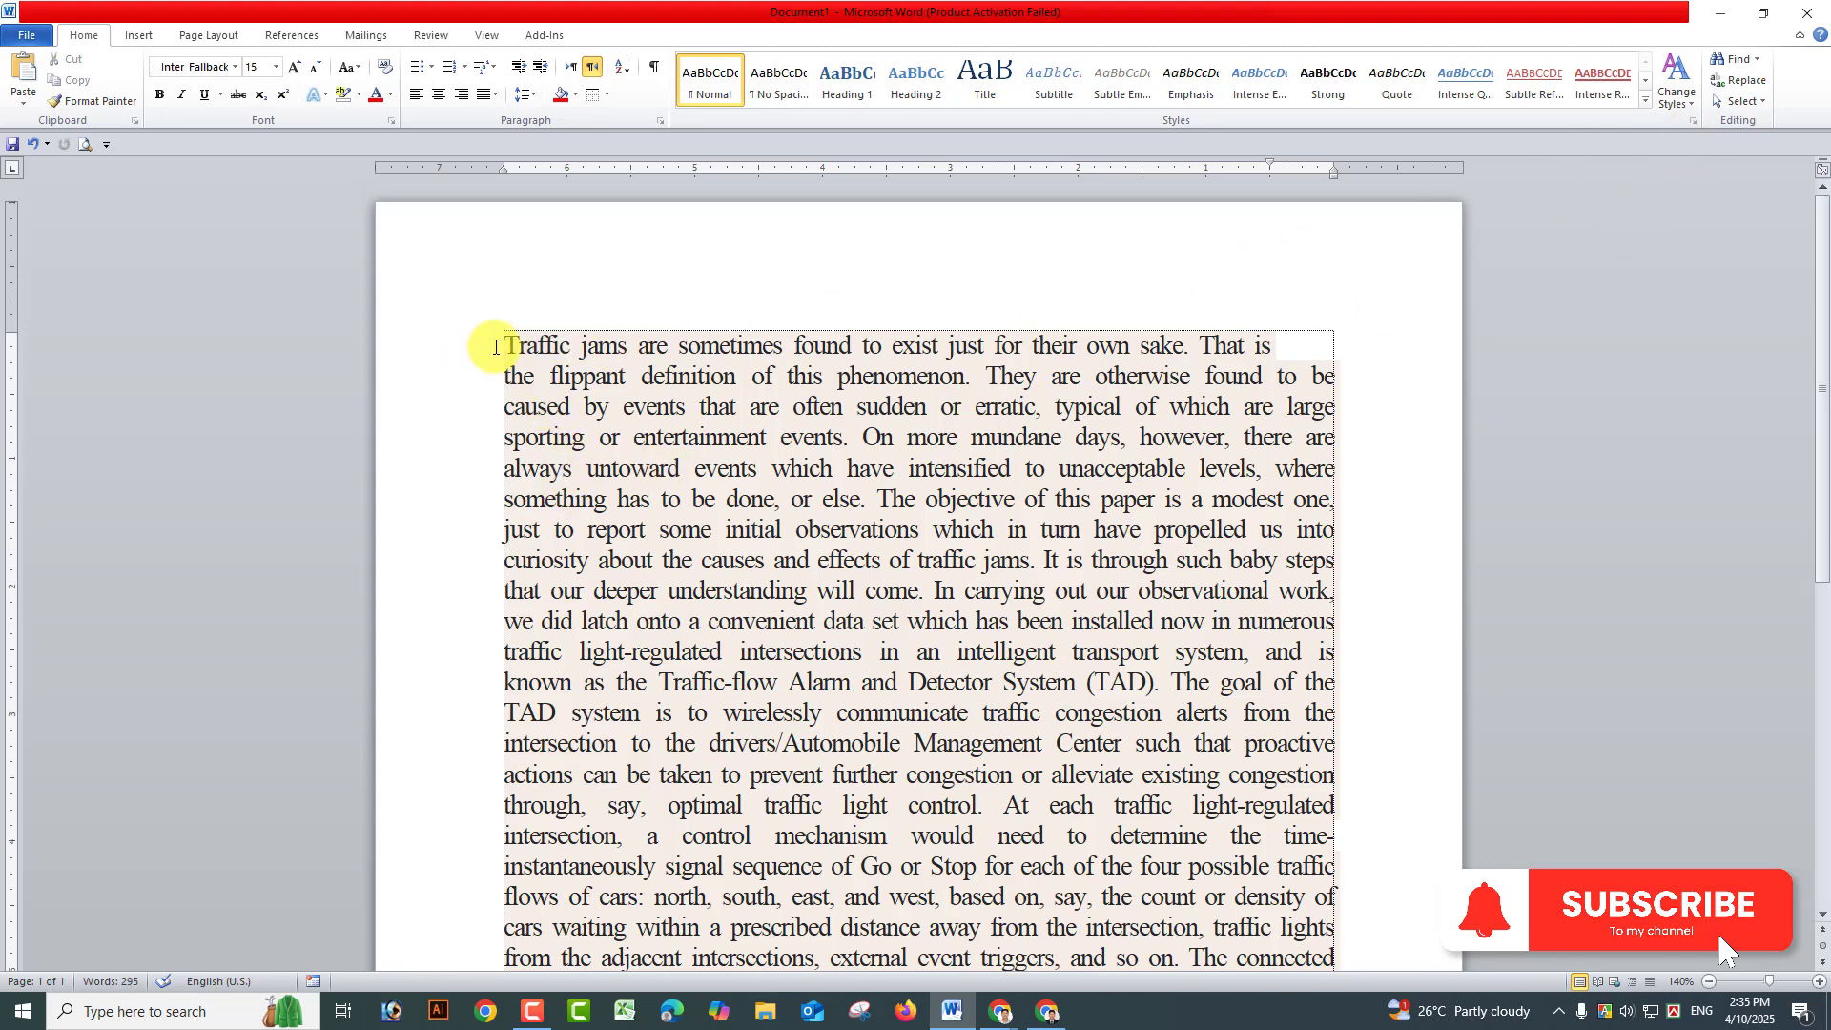
drag(495, 347, 630, 345)
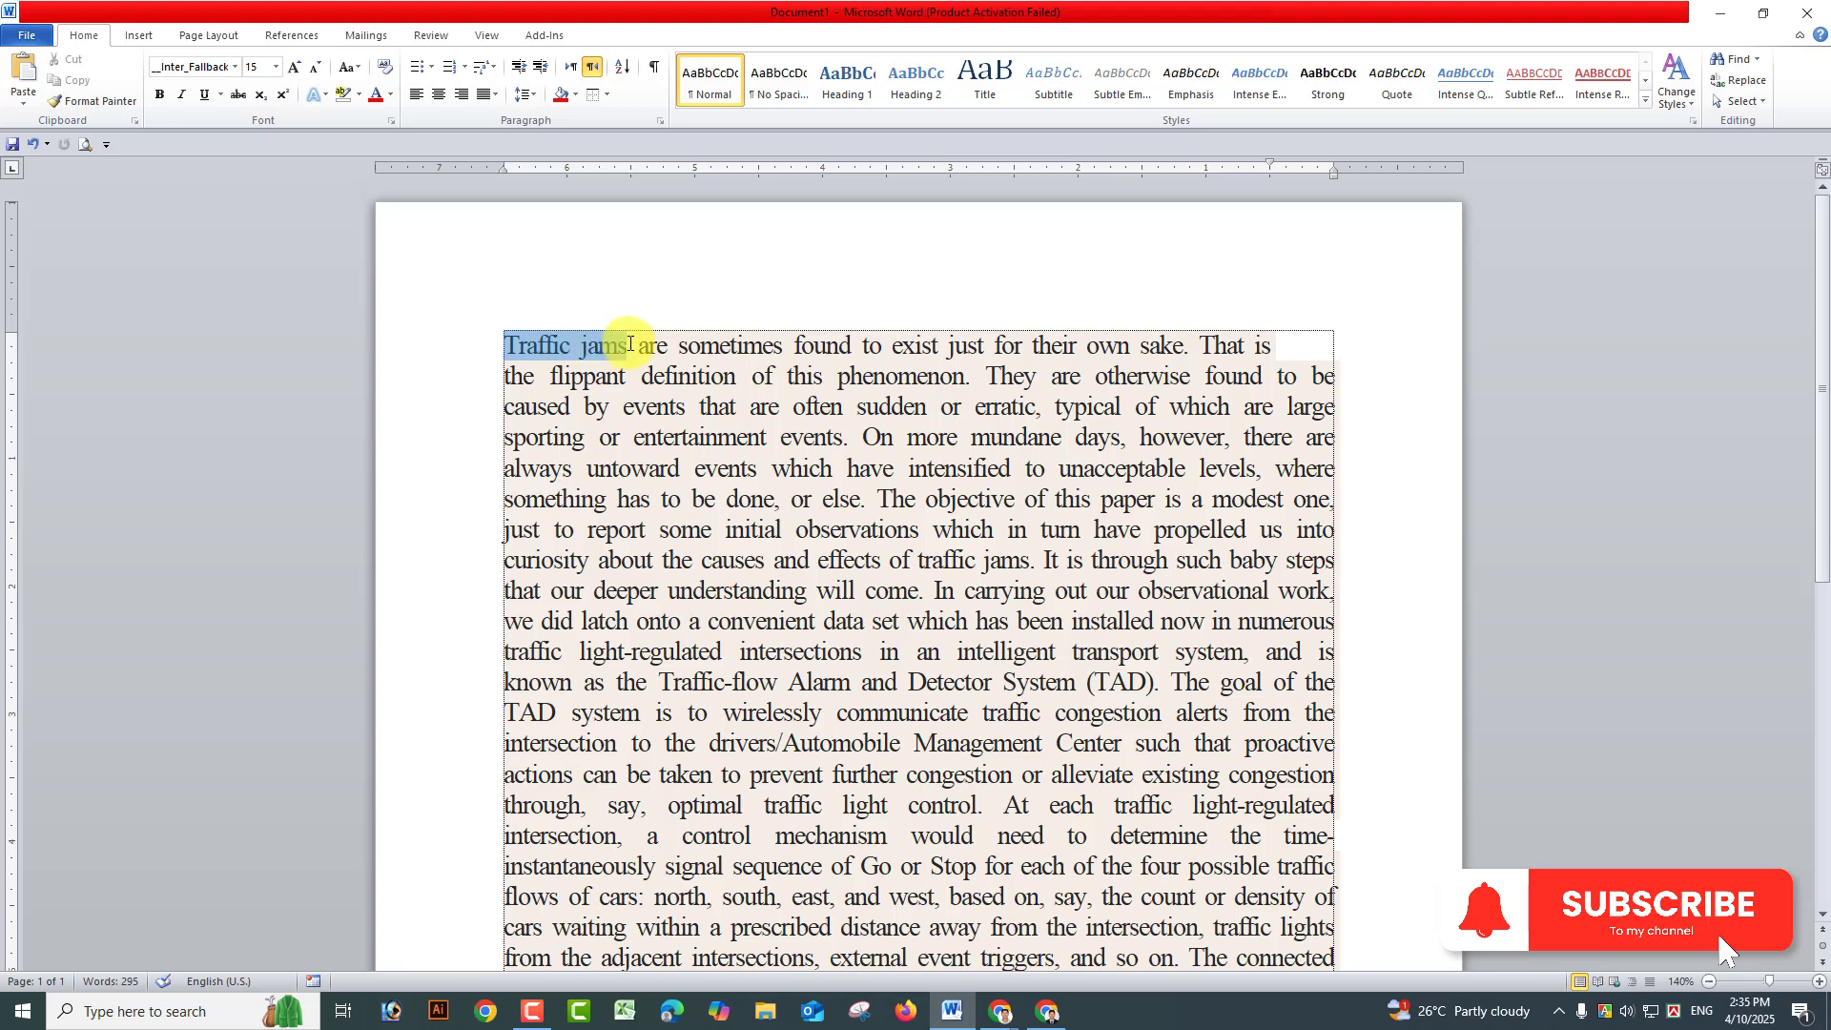
click(585, 377)
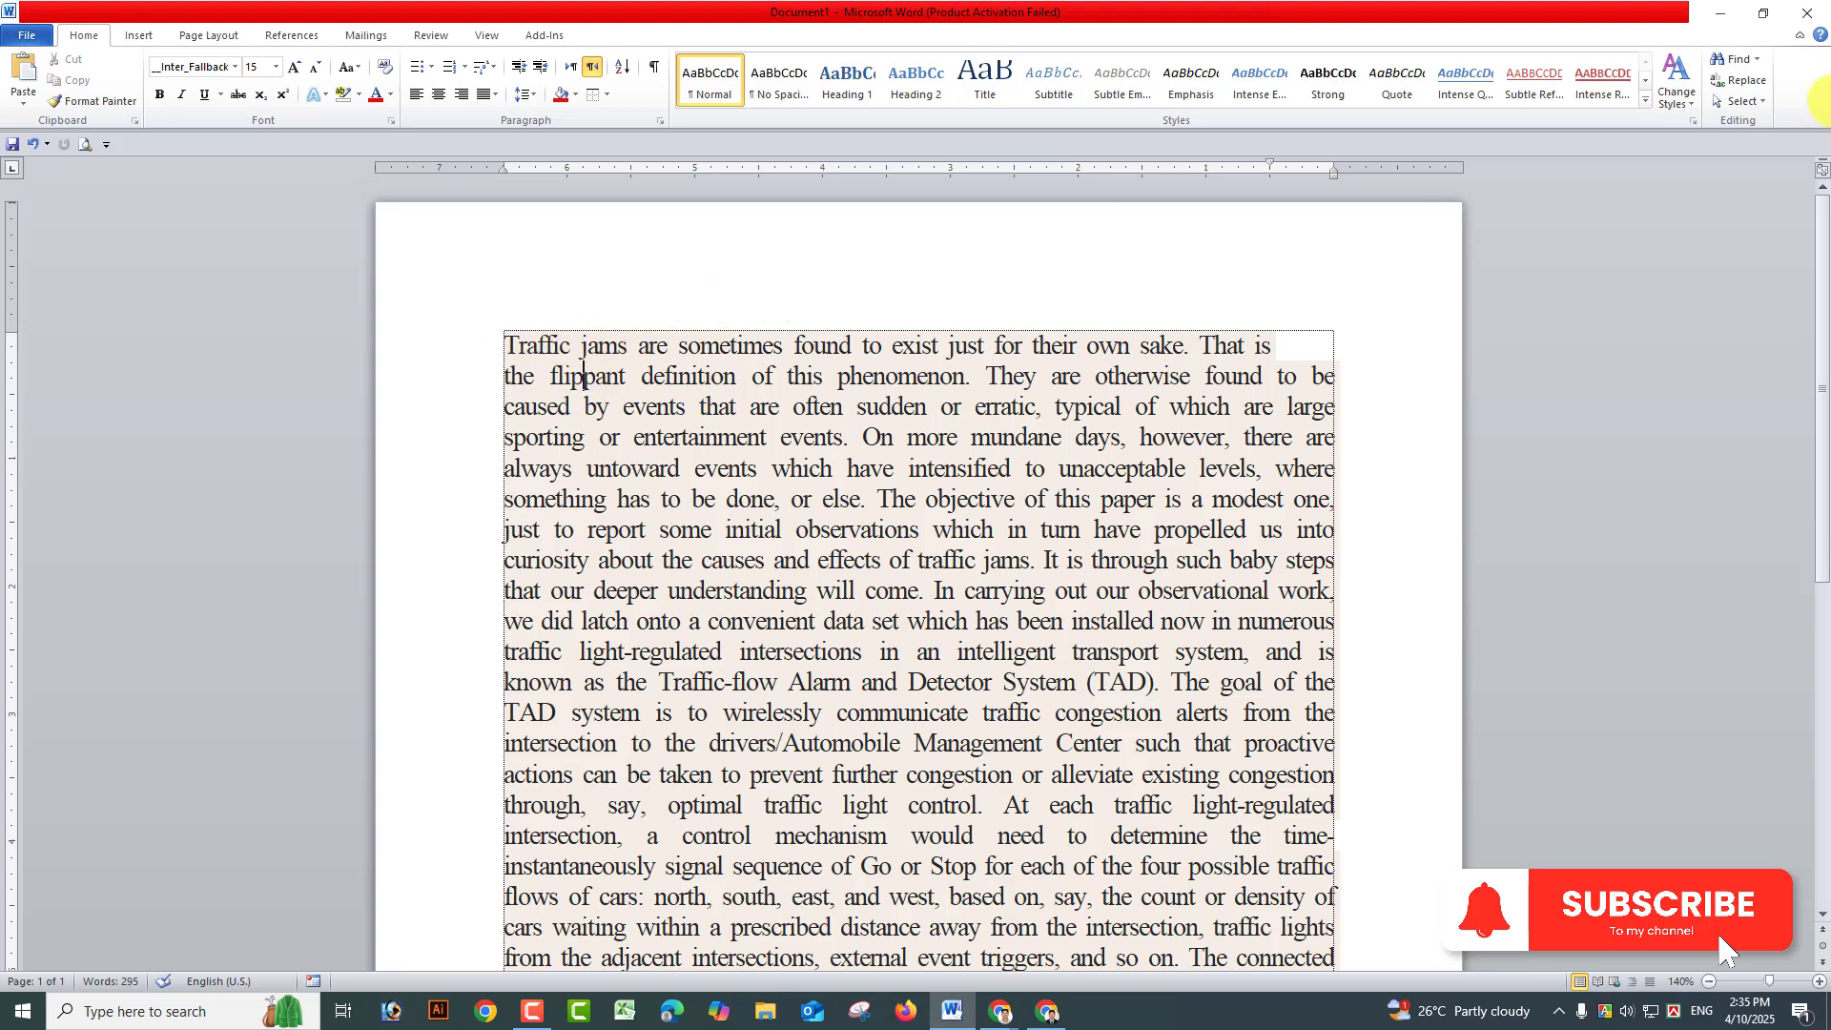
Step: Search the document for "Traffic Jam" and go through the matches in the text
click(1754, 57)
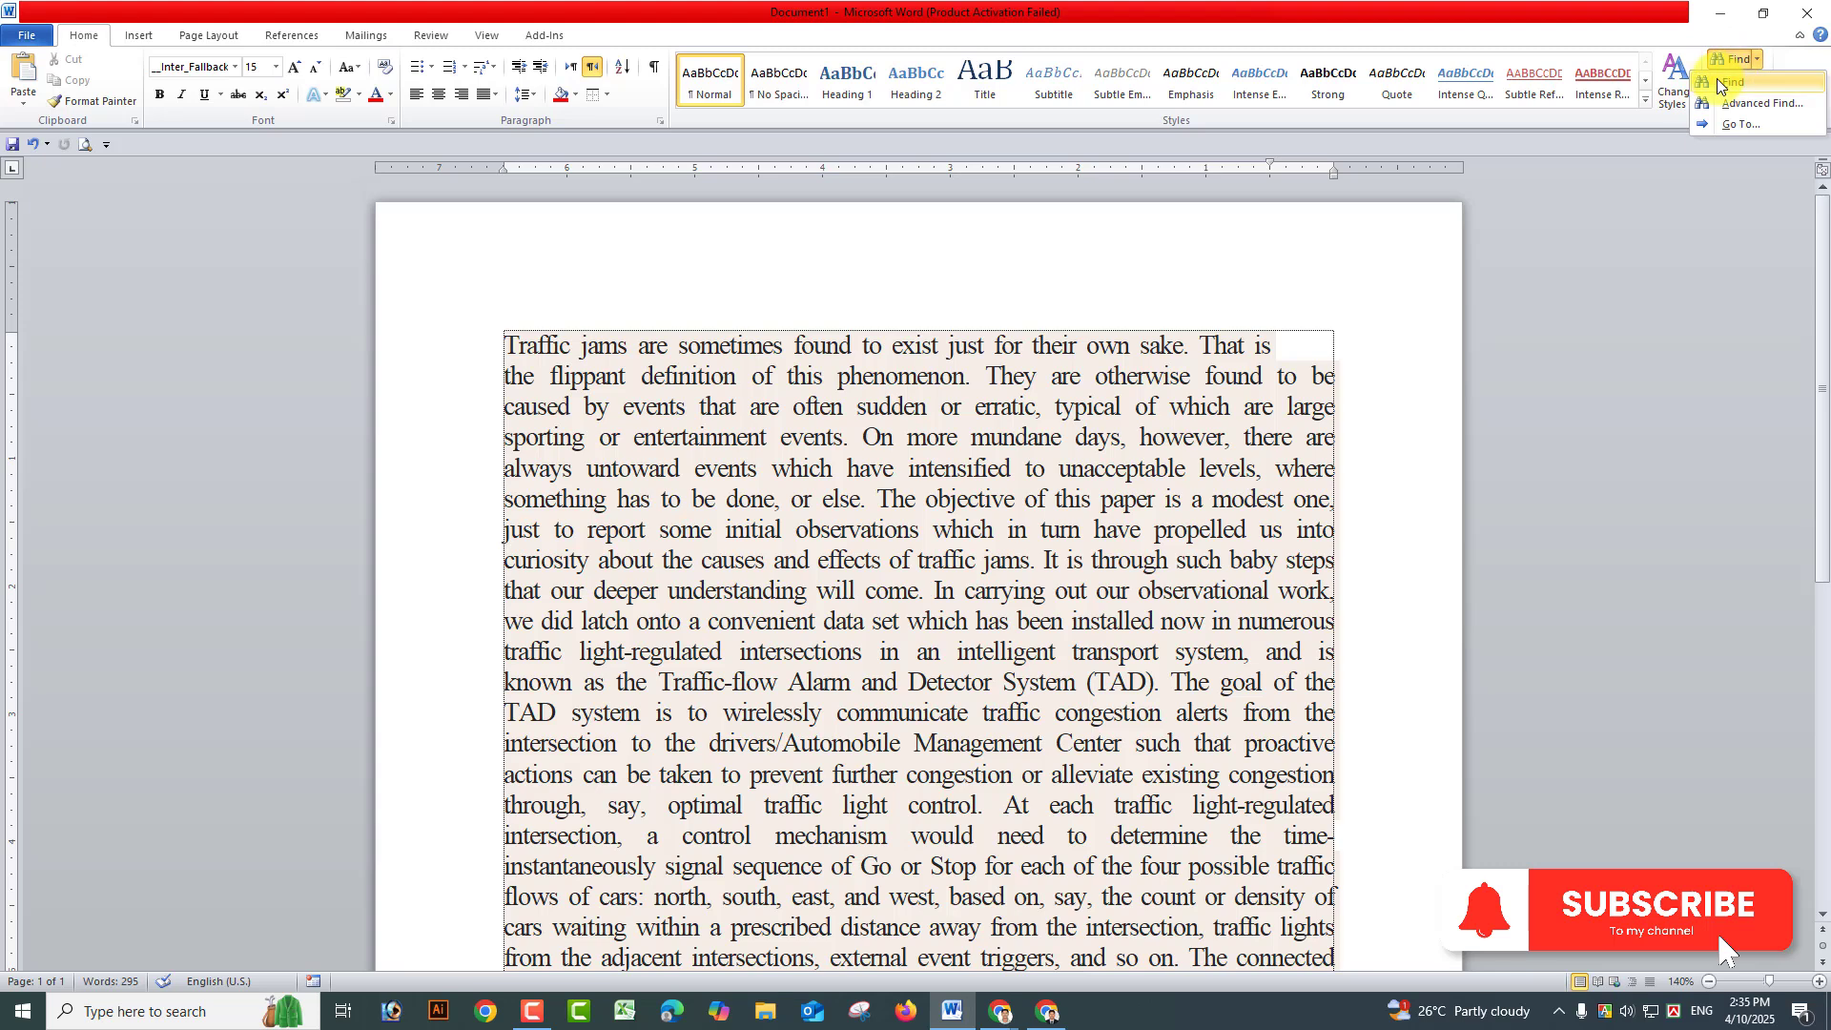
click(1719, 84)
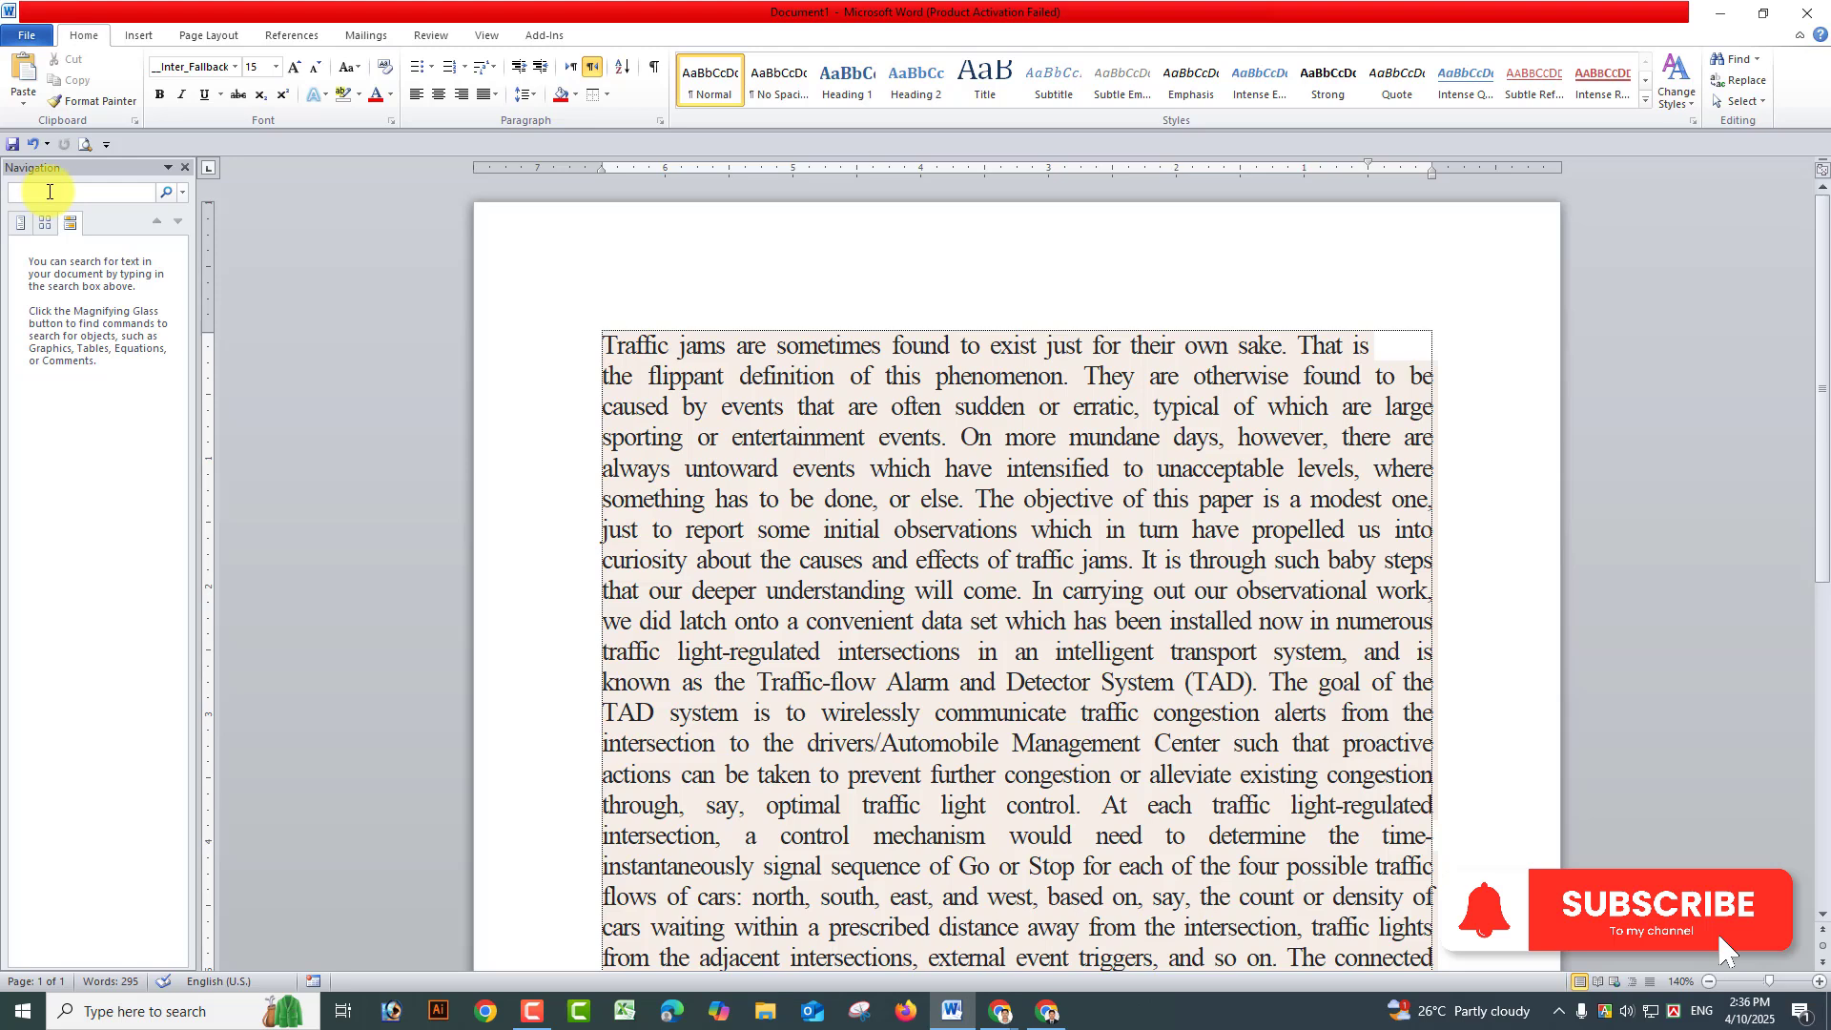
text(Tra)
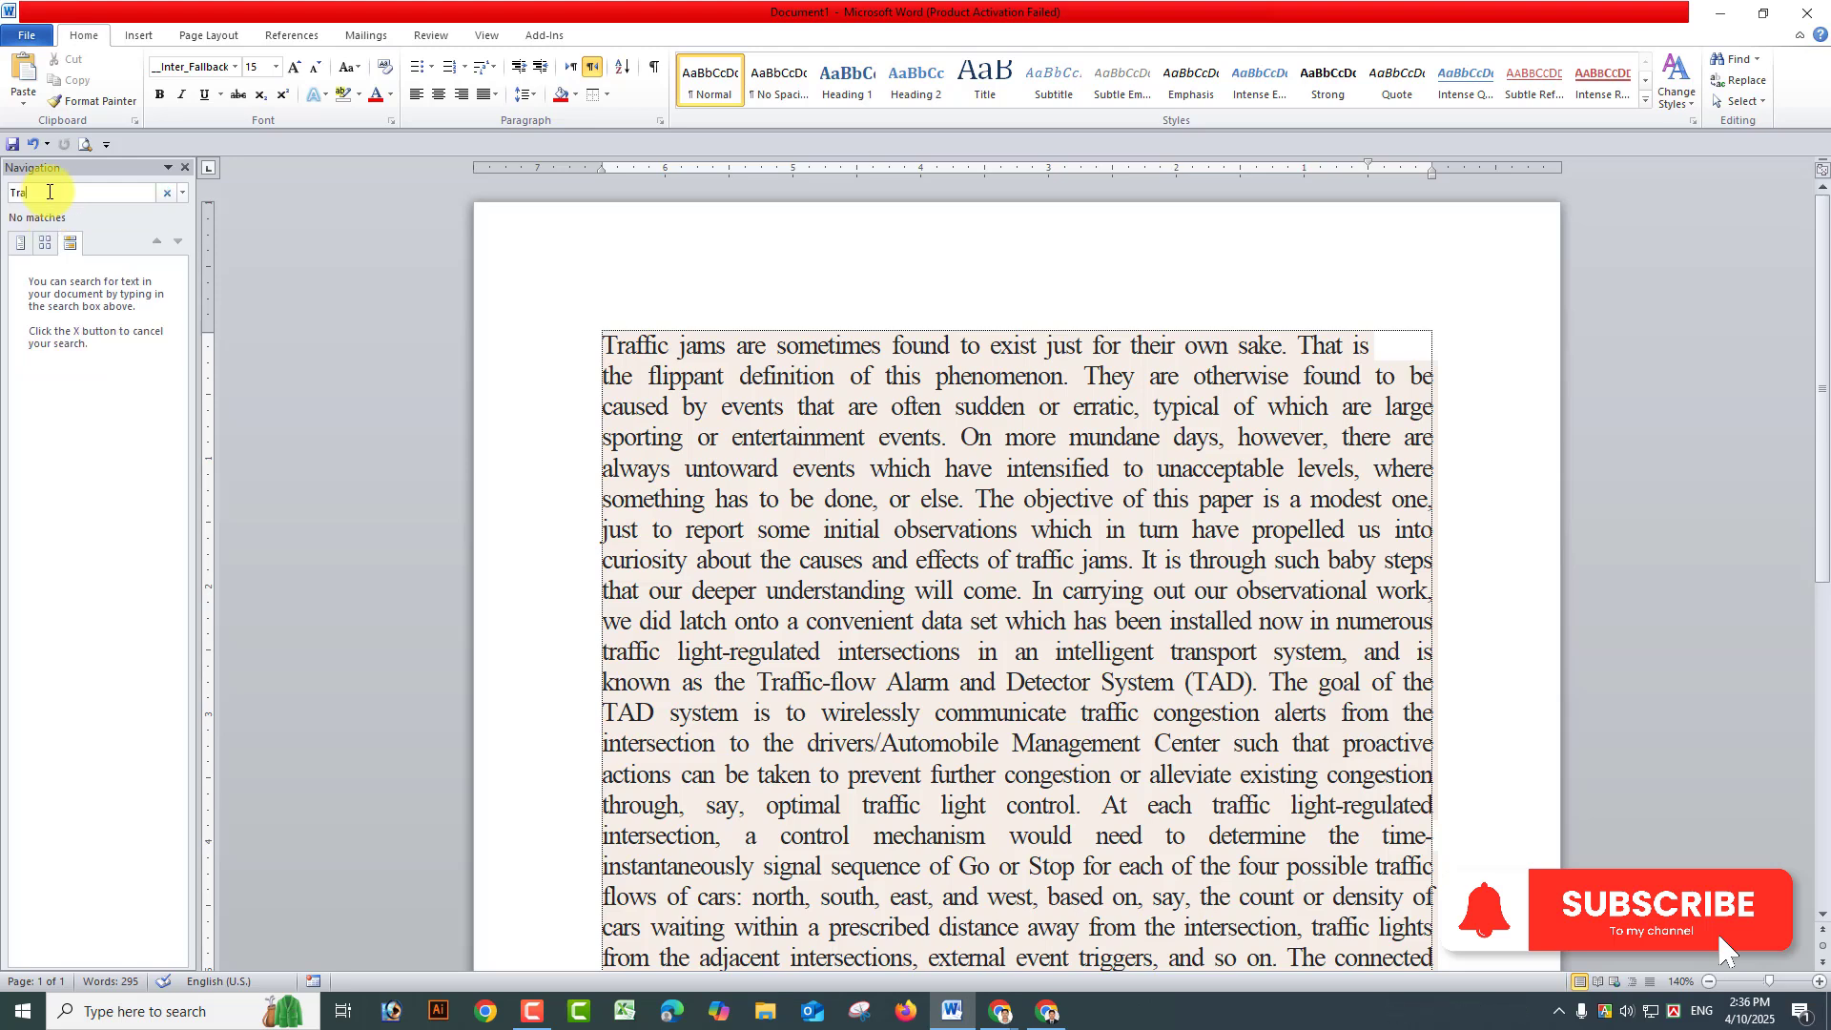
text(ffic jam)
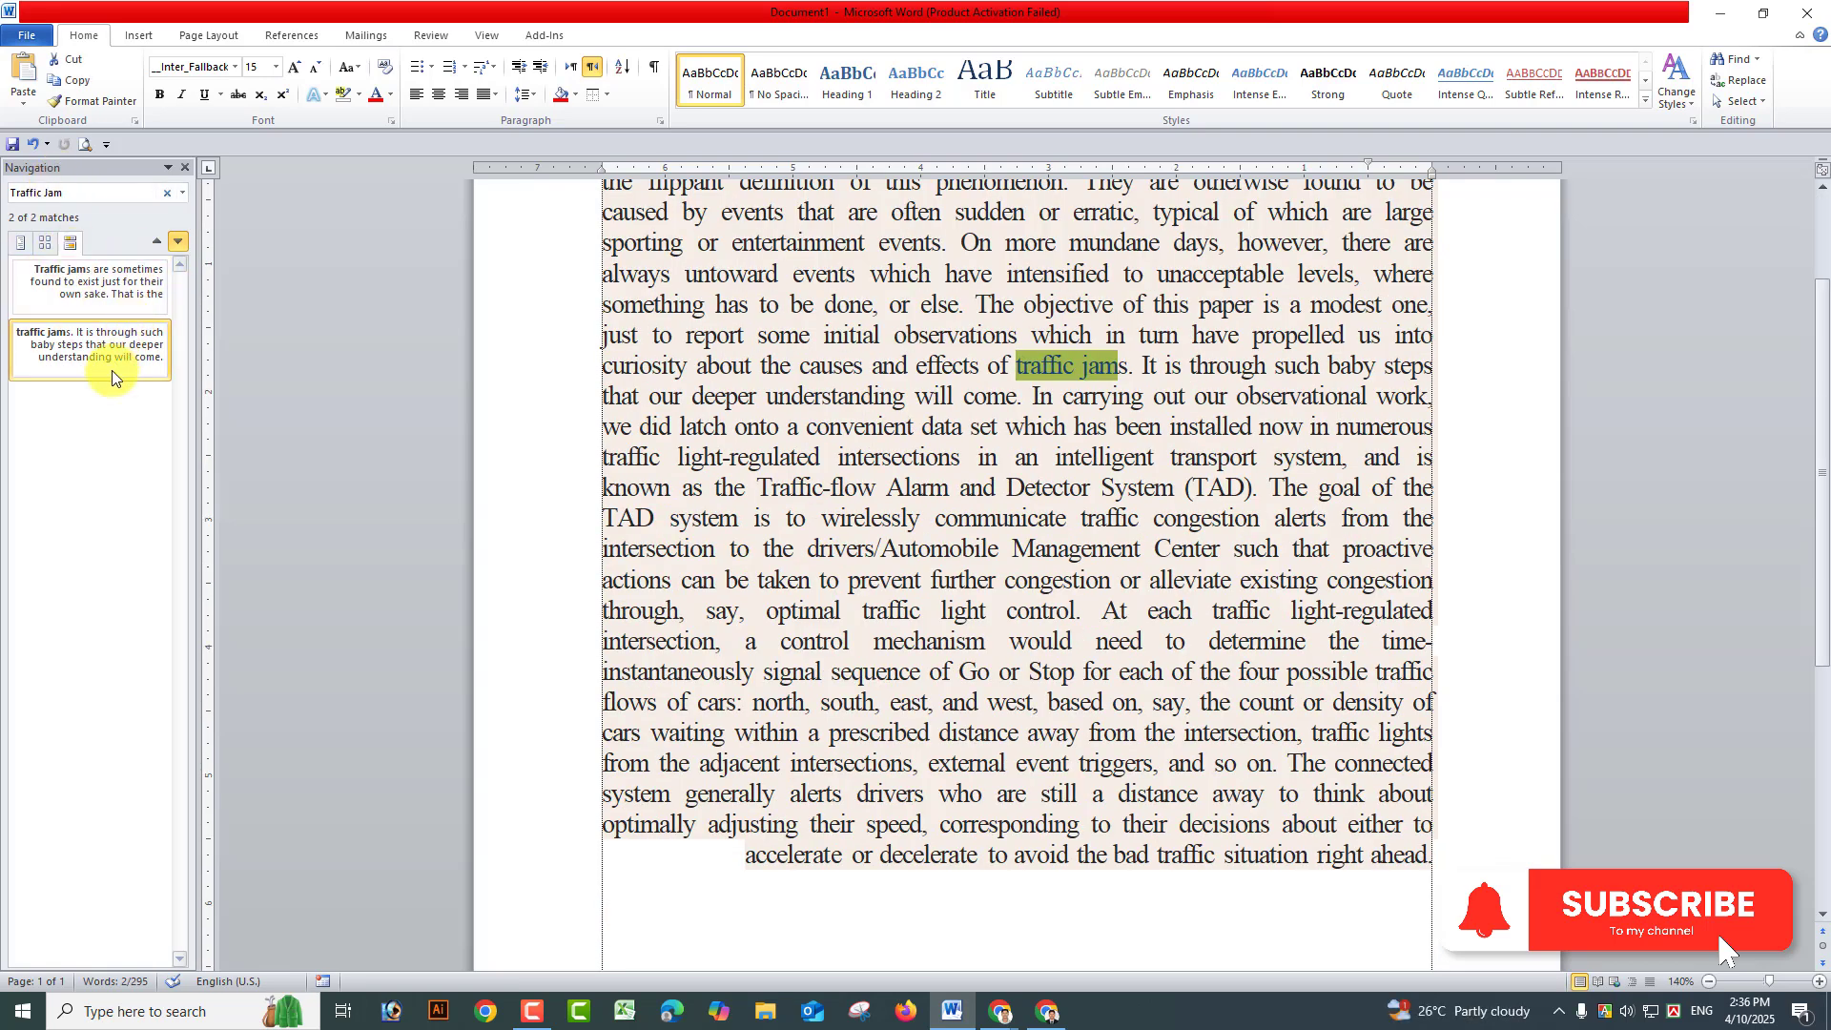
click(92, 283)
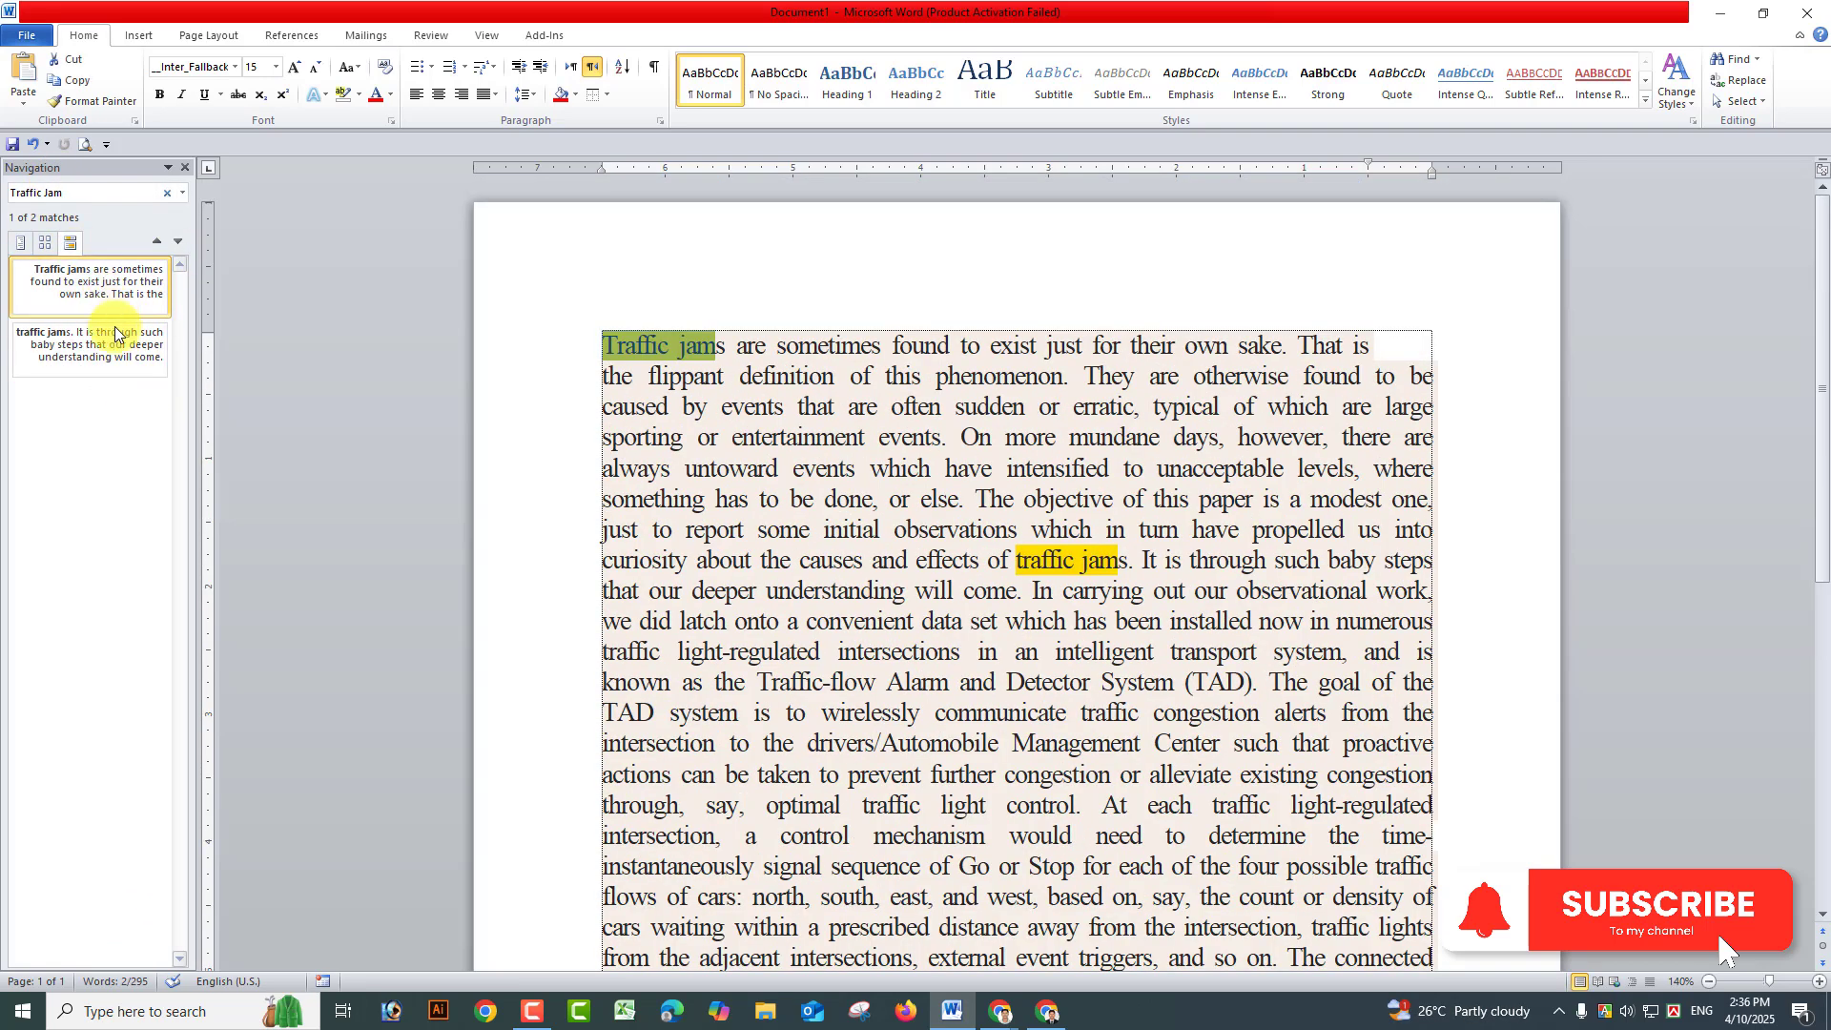
click(99, 354)
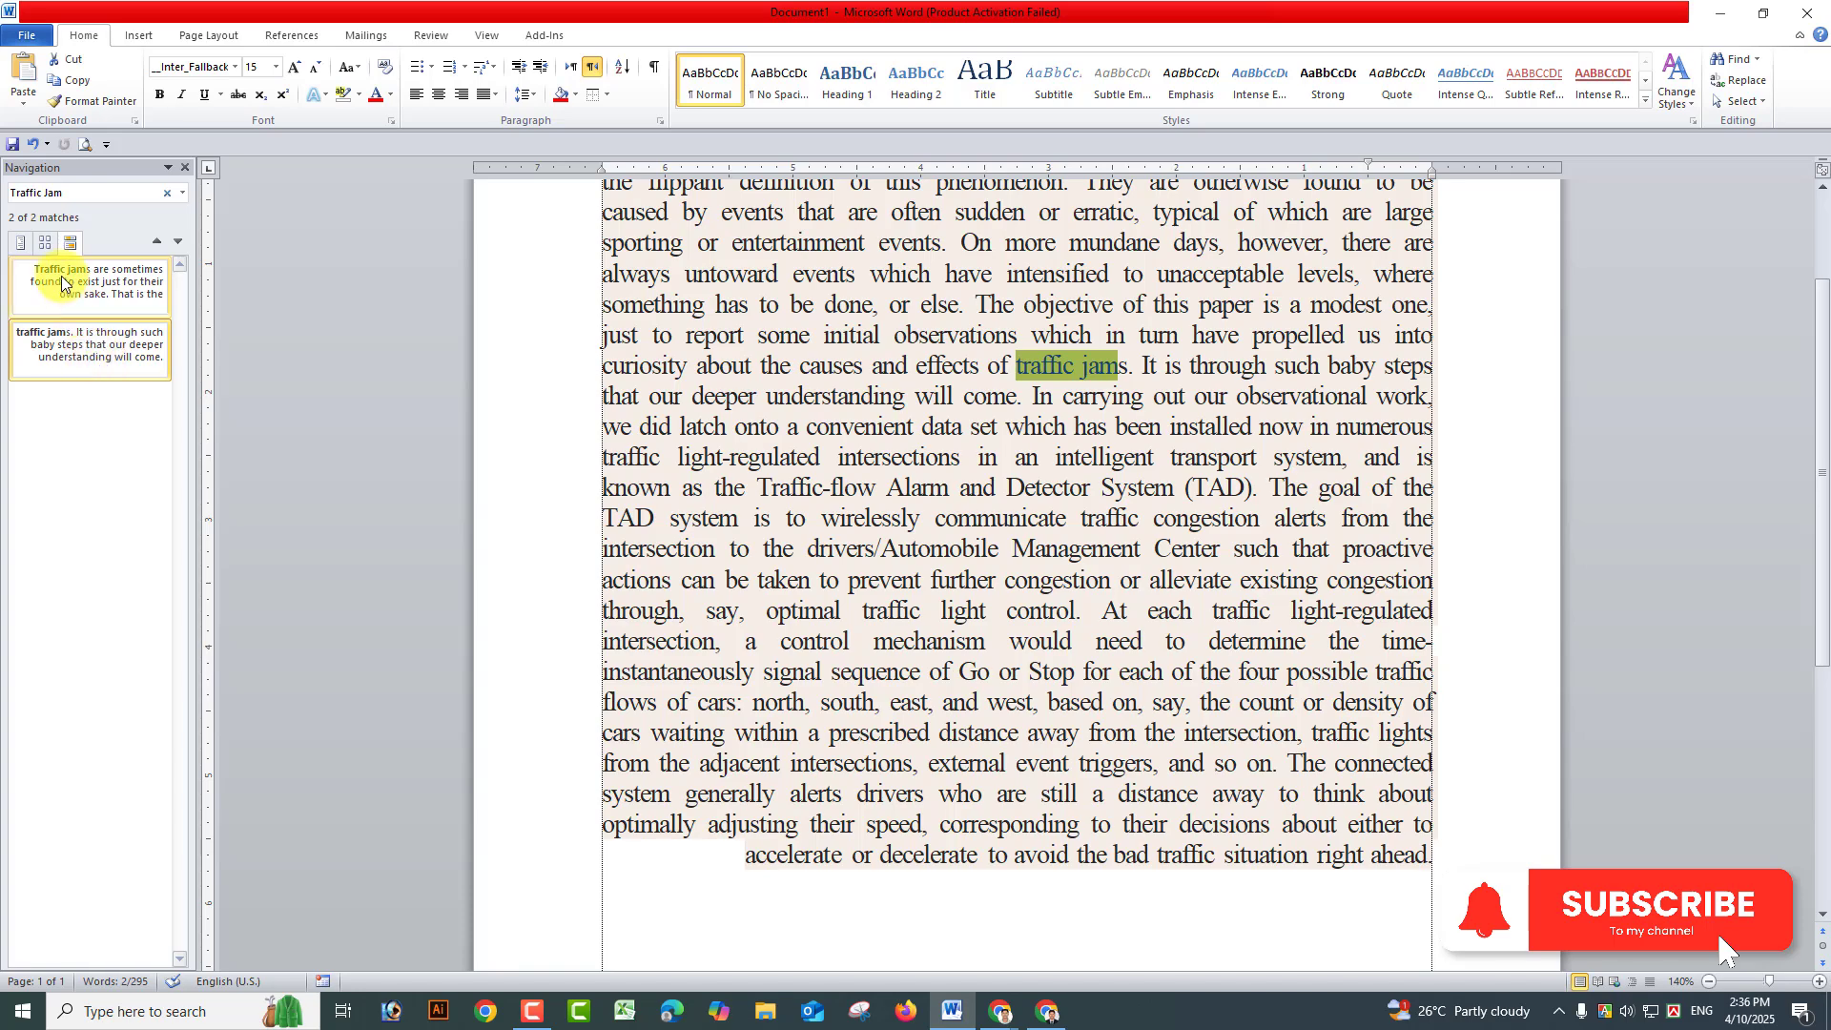
scroll(906, 547, up, 2)
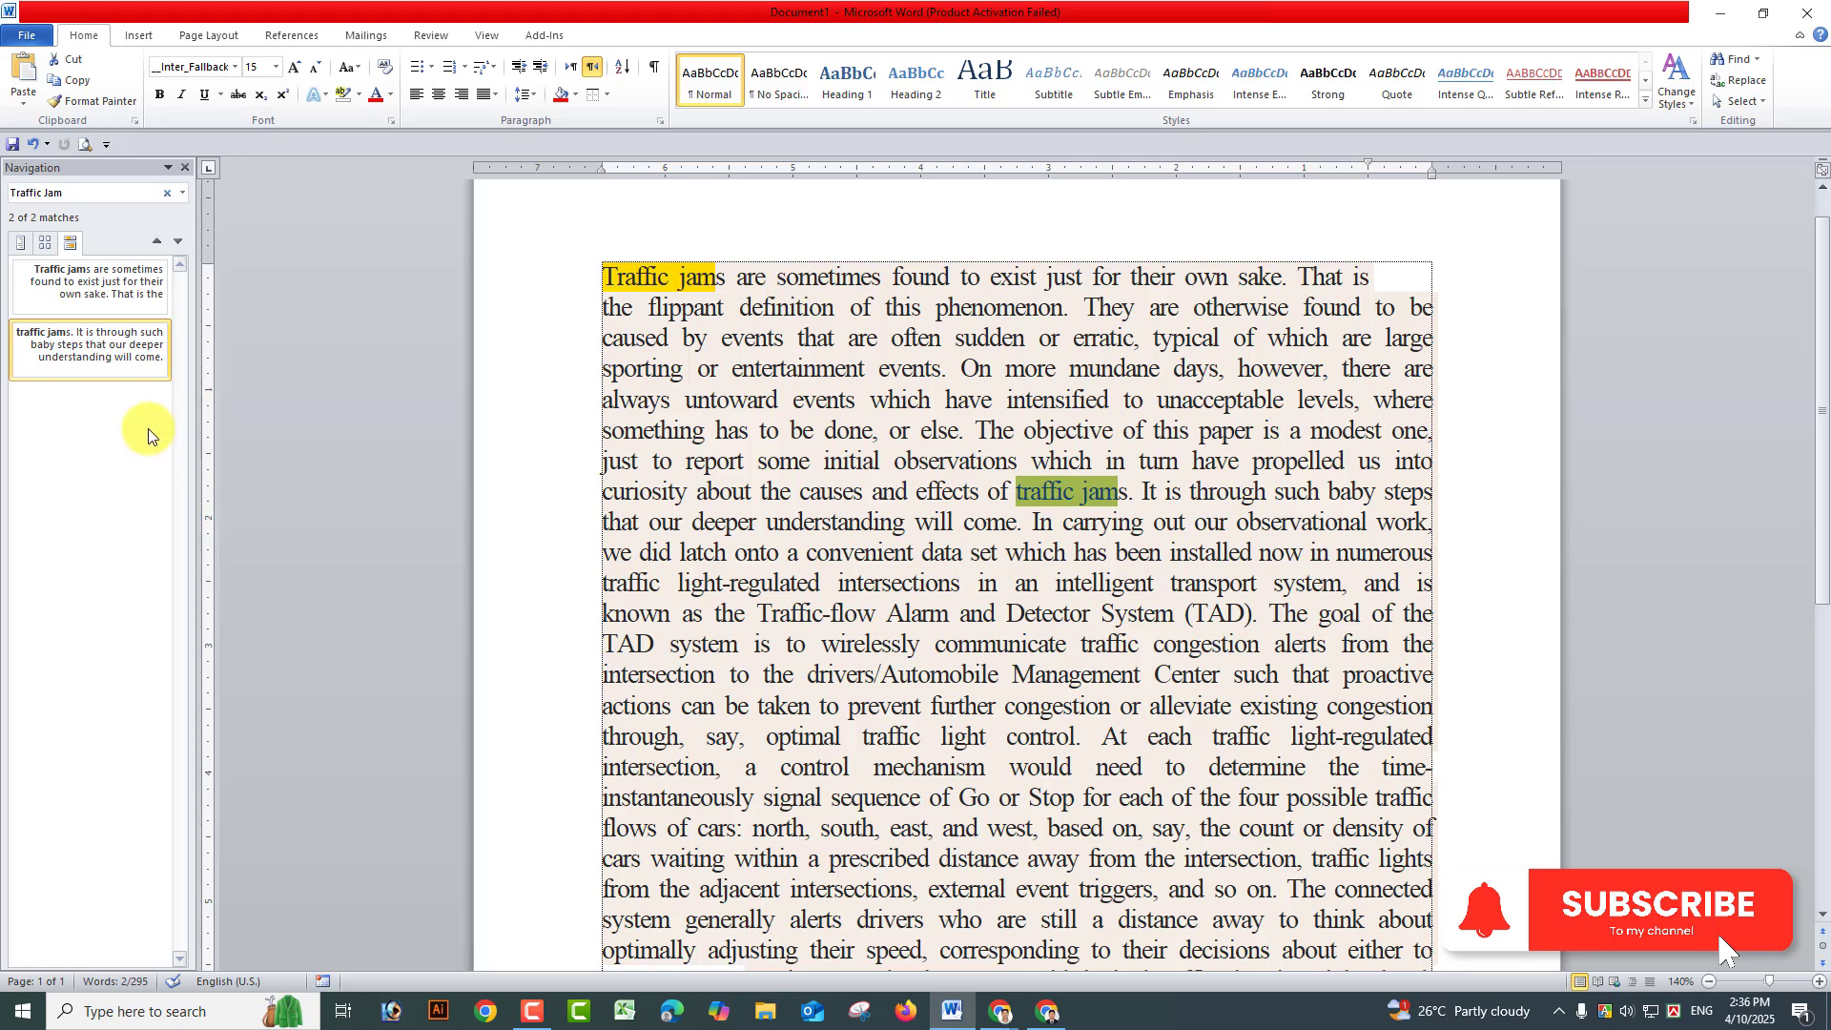
Step: Change the document search term to "to" and look through the highlighted matches down to the end of the text
drag(69, 195, 2, 172)
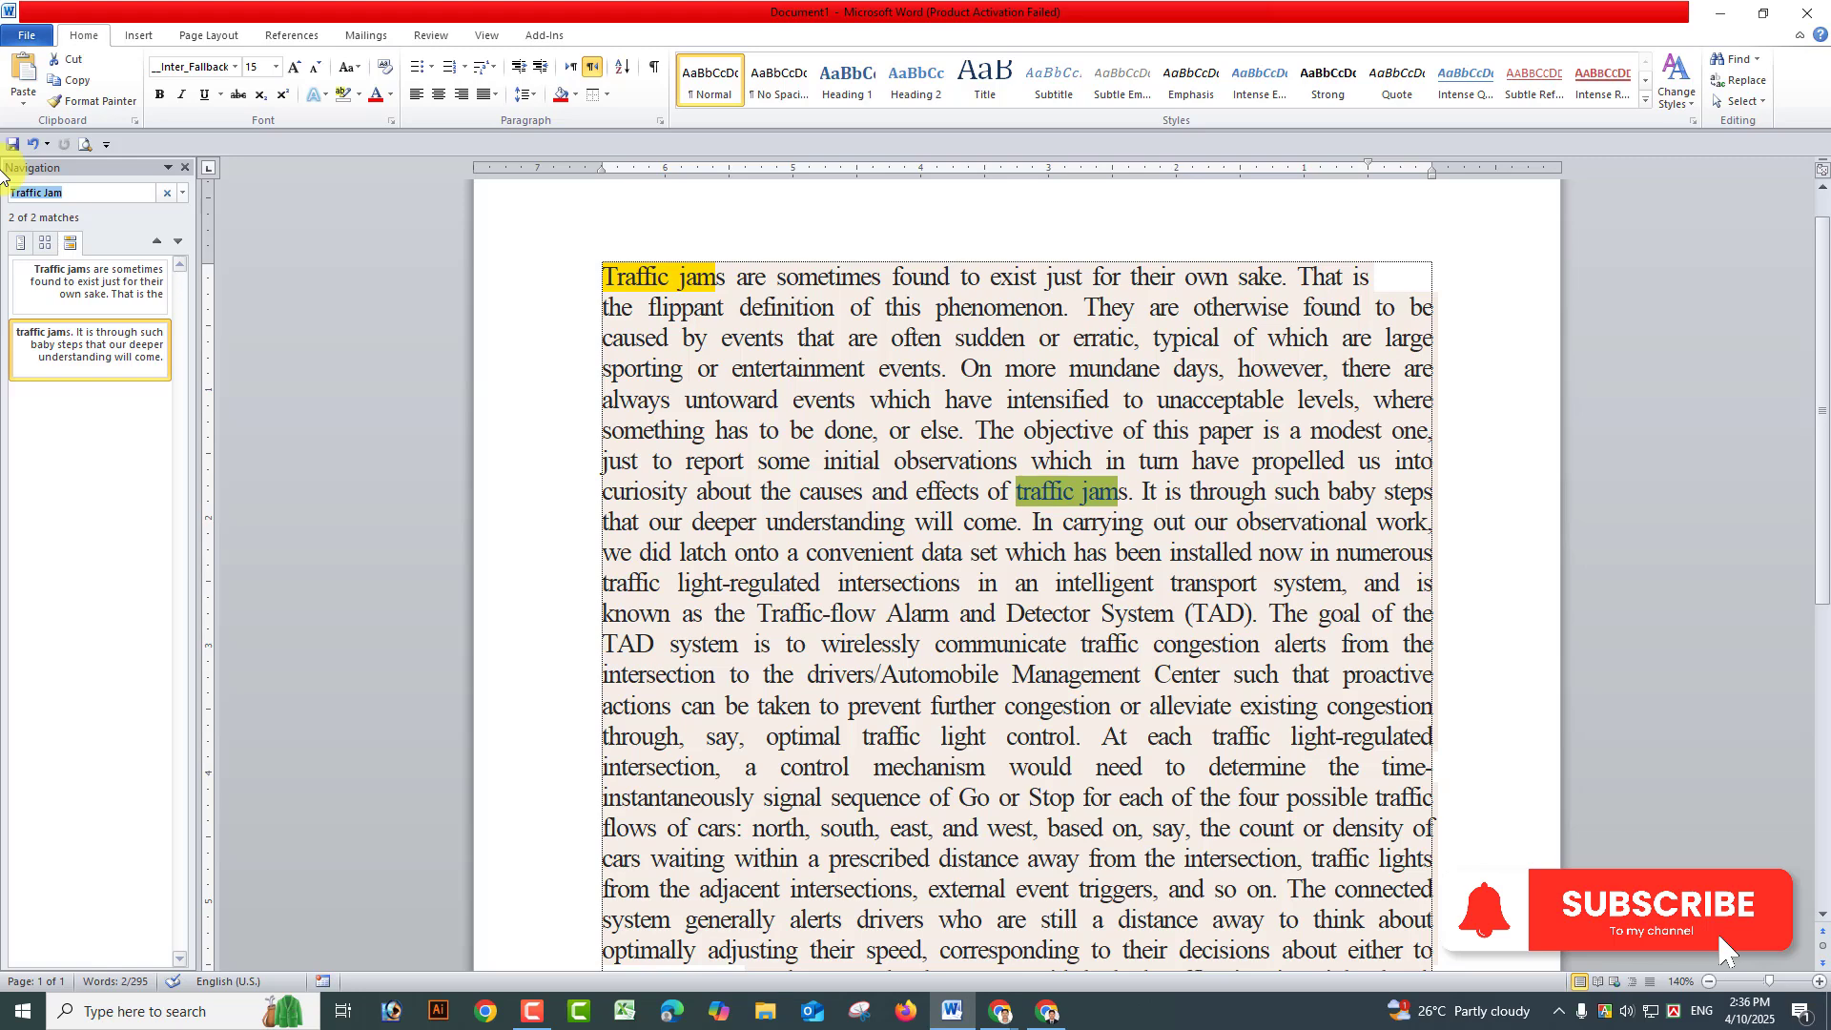
text(to)
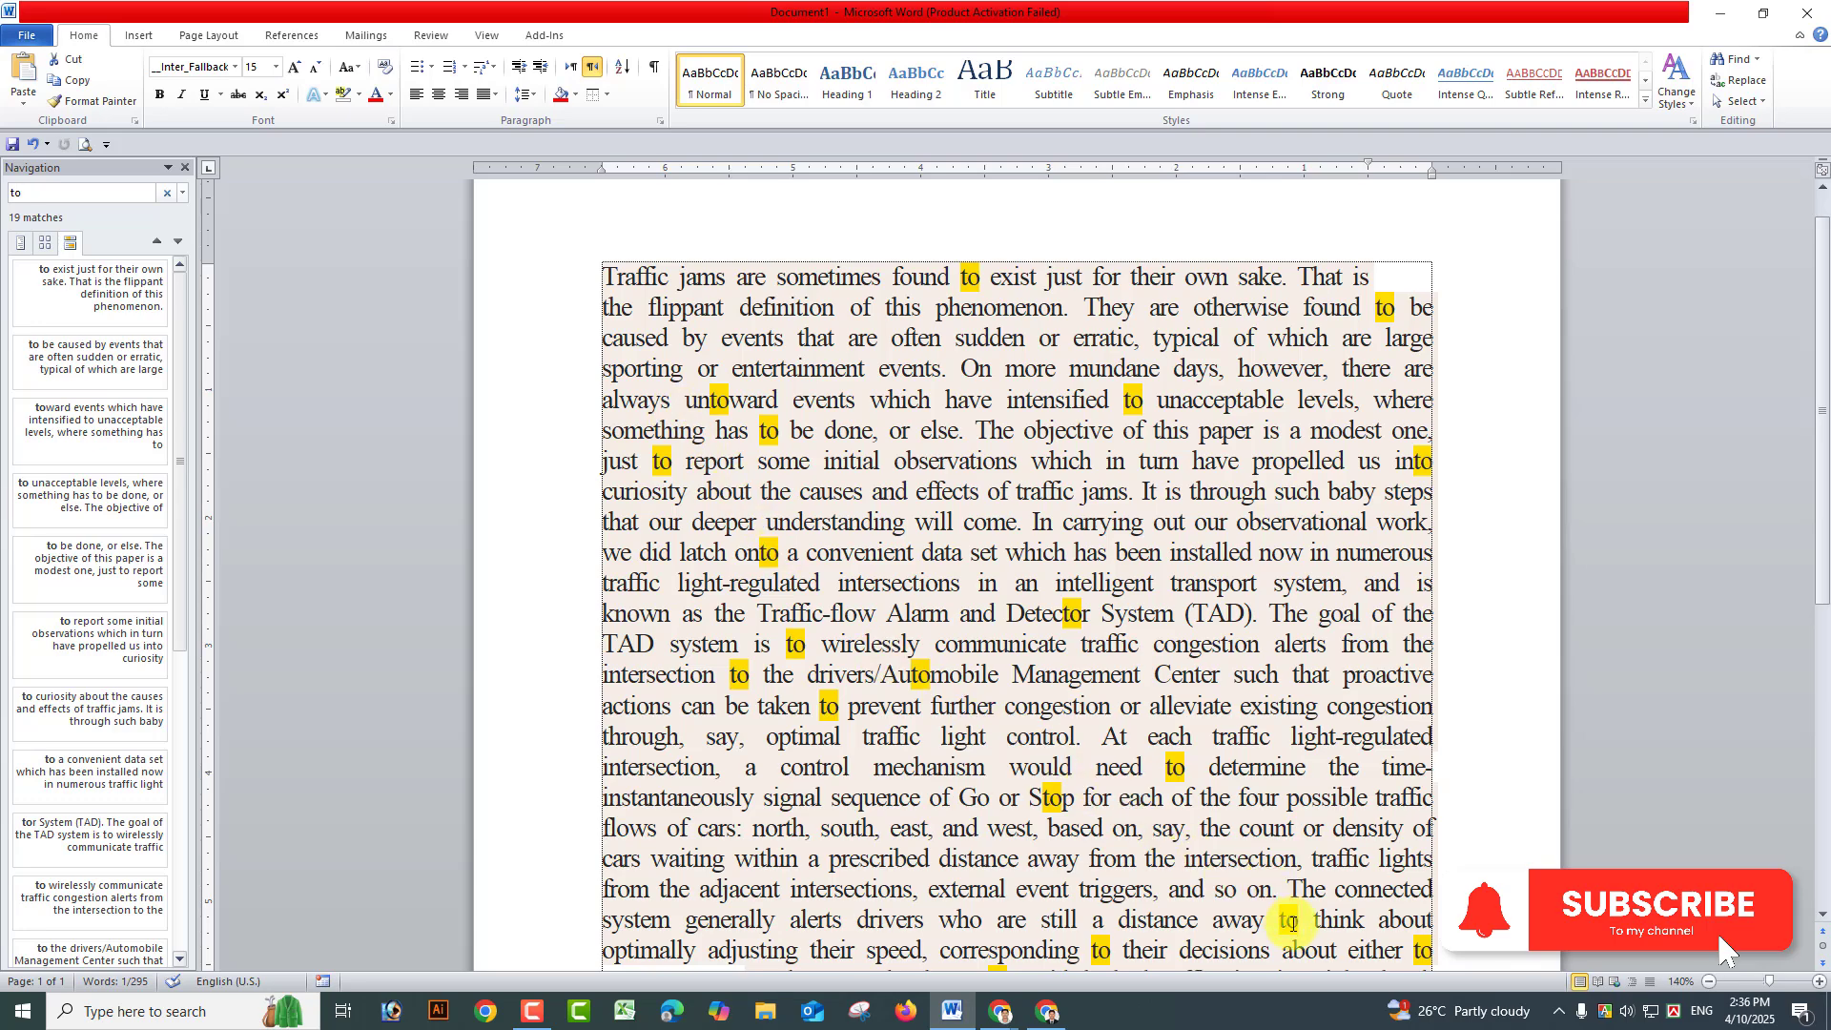
scroll(1283, 911, down, 3)
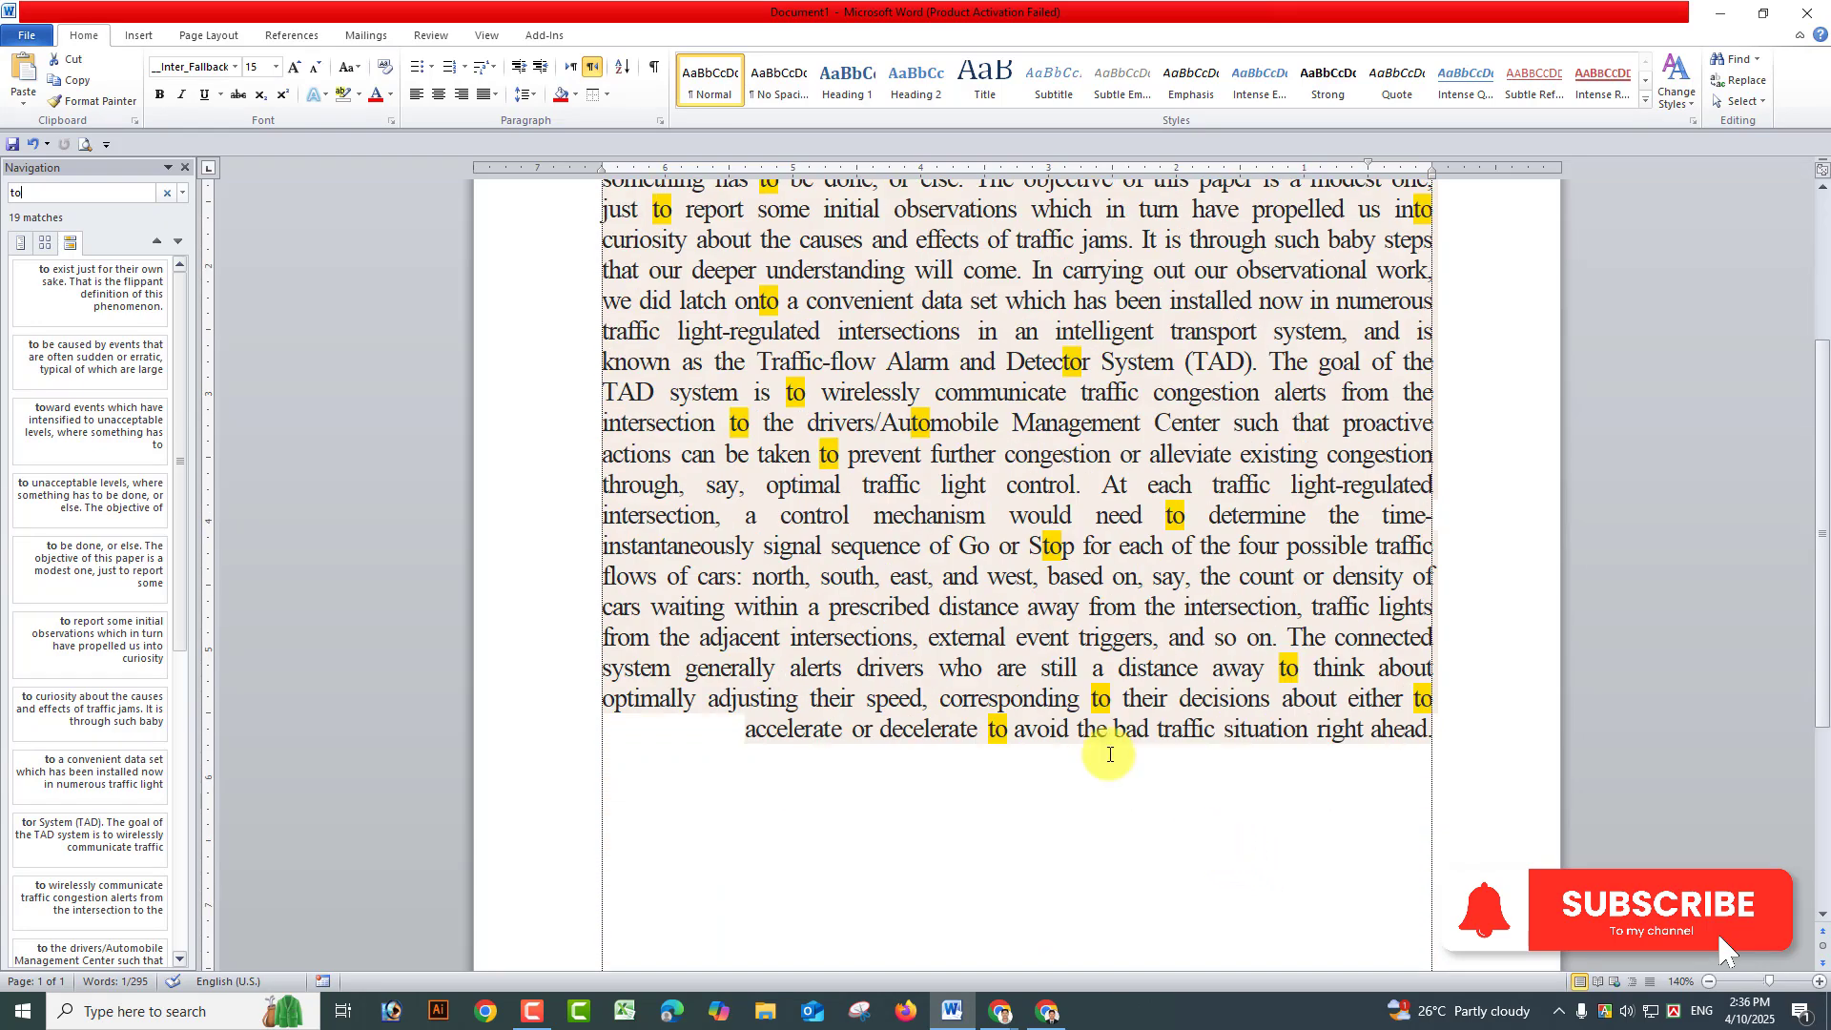
scroll(878, 594, up, 1)
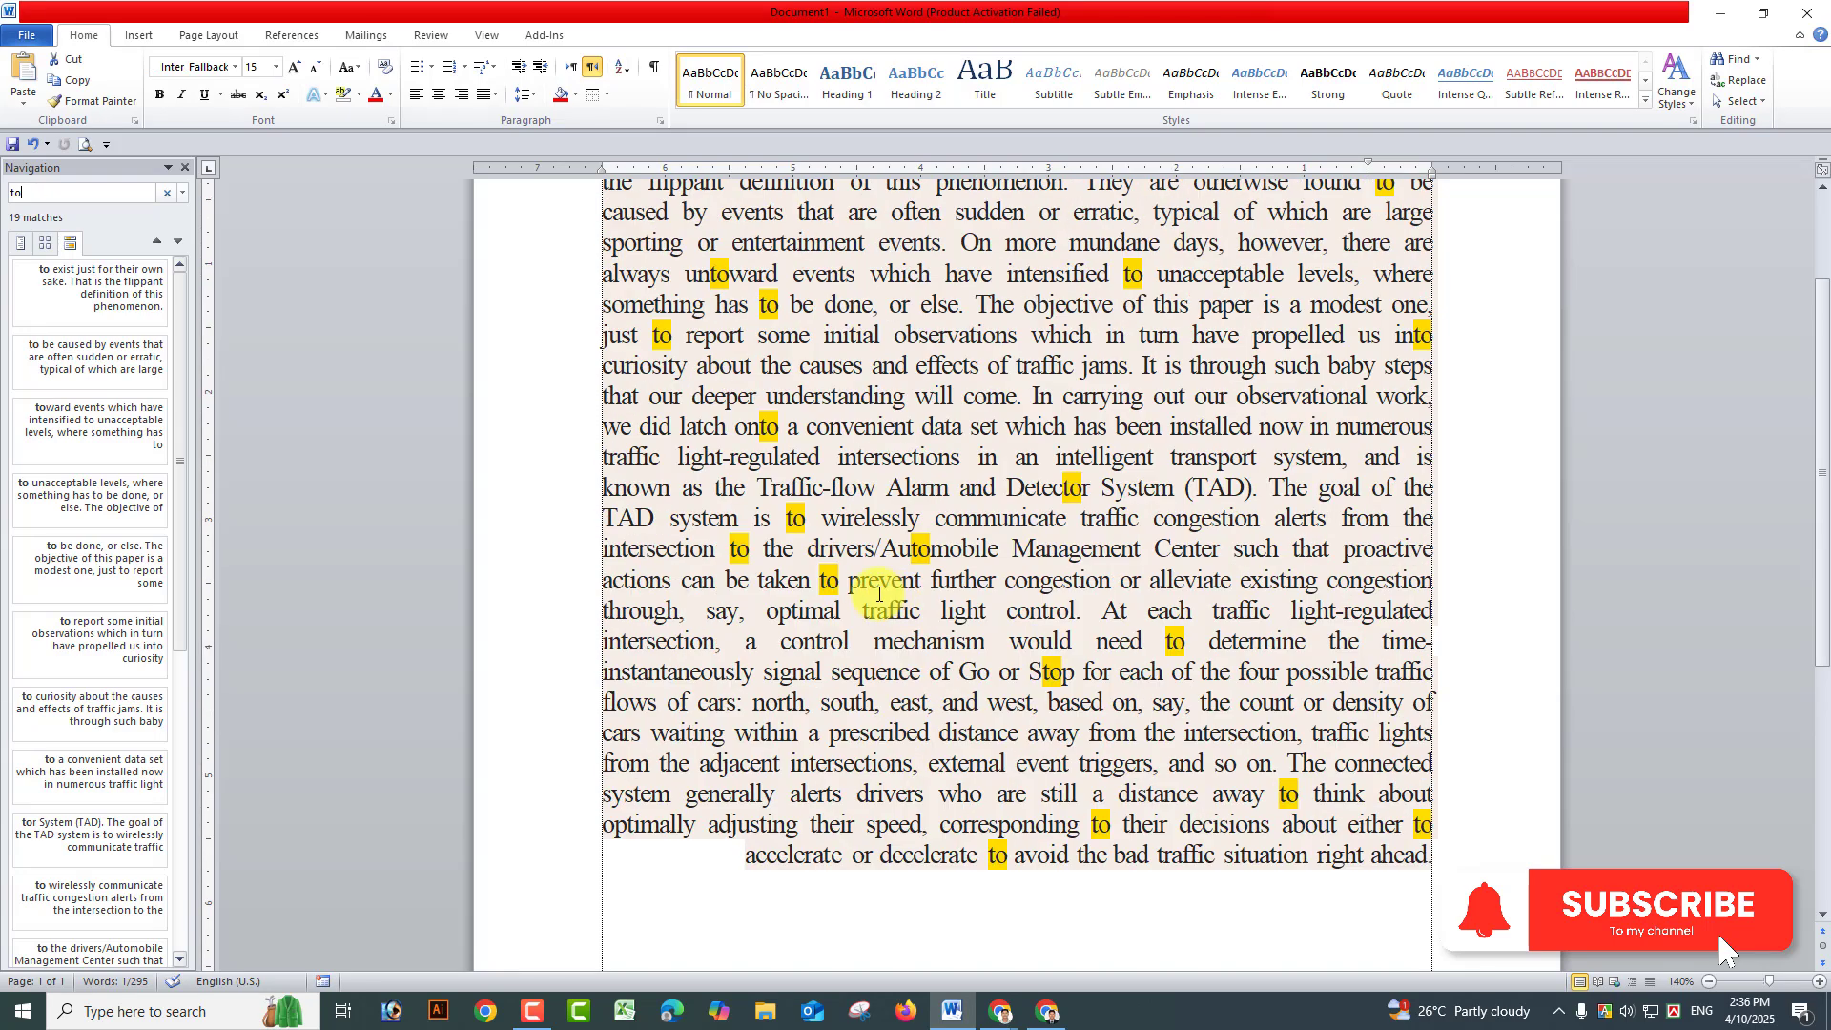
scroll(878, 594, up, 1)
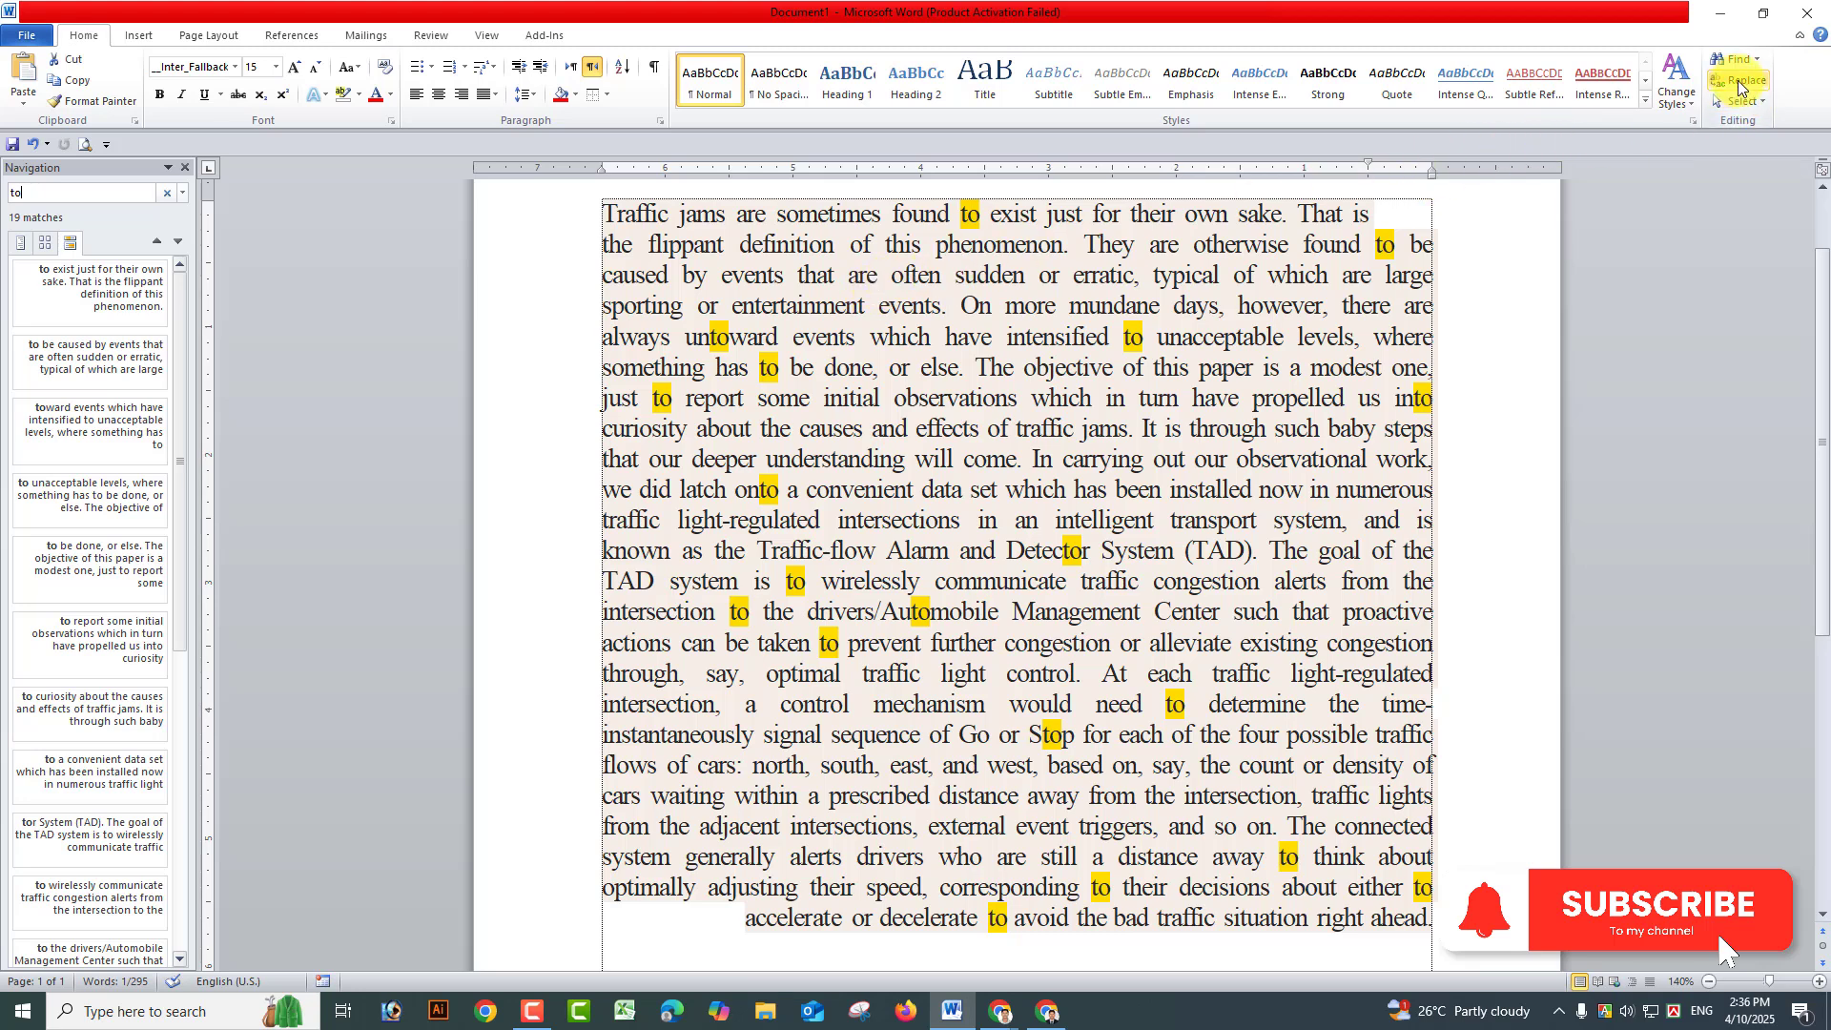
Step: Replace every "to" with "of" throughout the document, continuing the search from the beginning, and close Find and Replace
click(1738, 85)
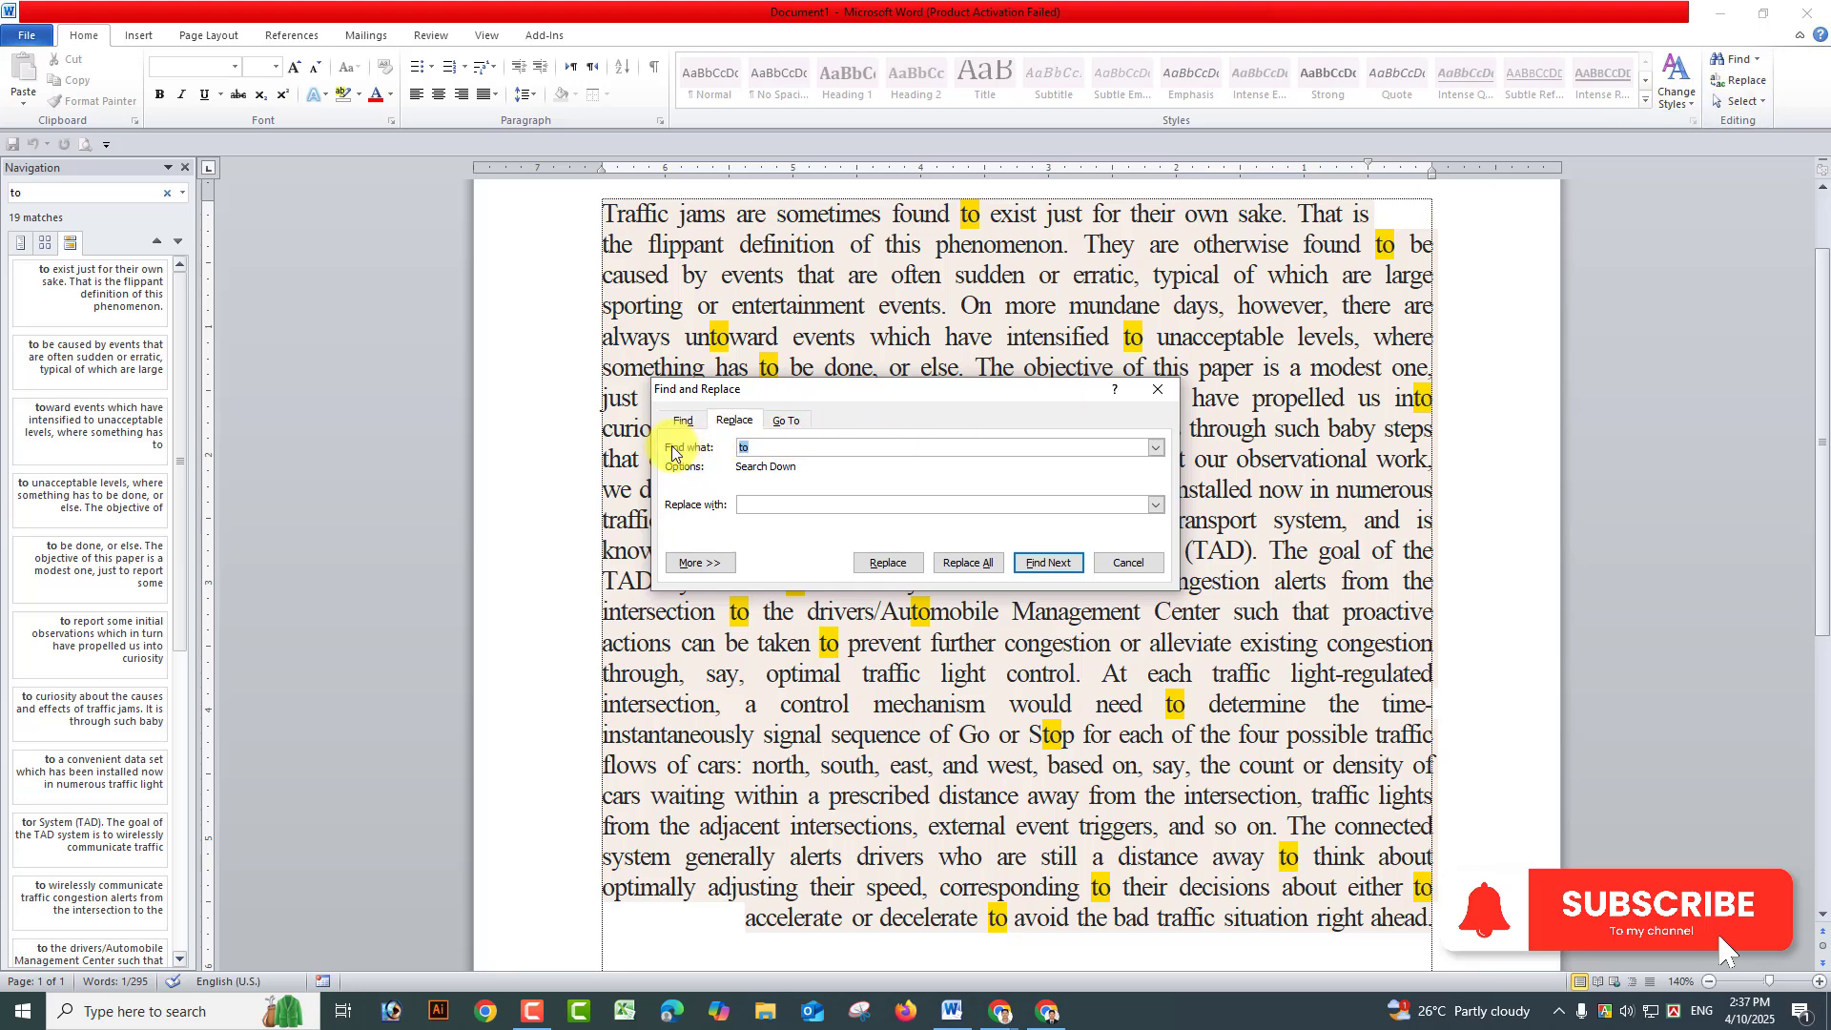
click(751, 448)
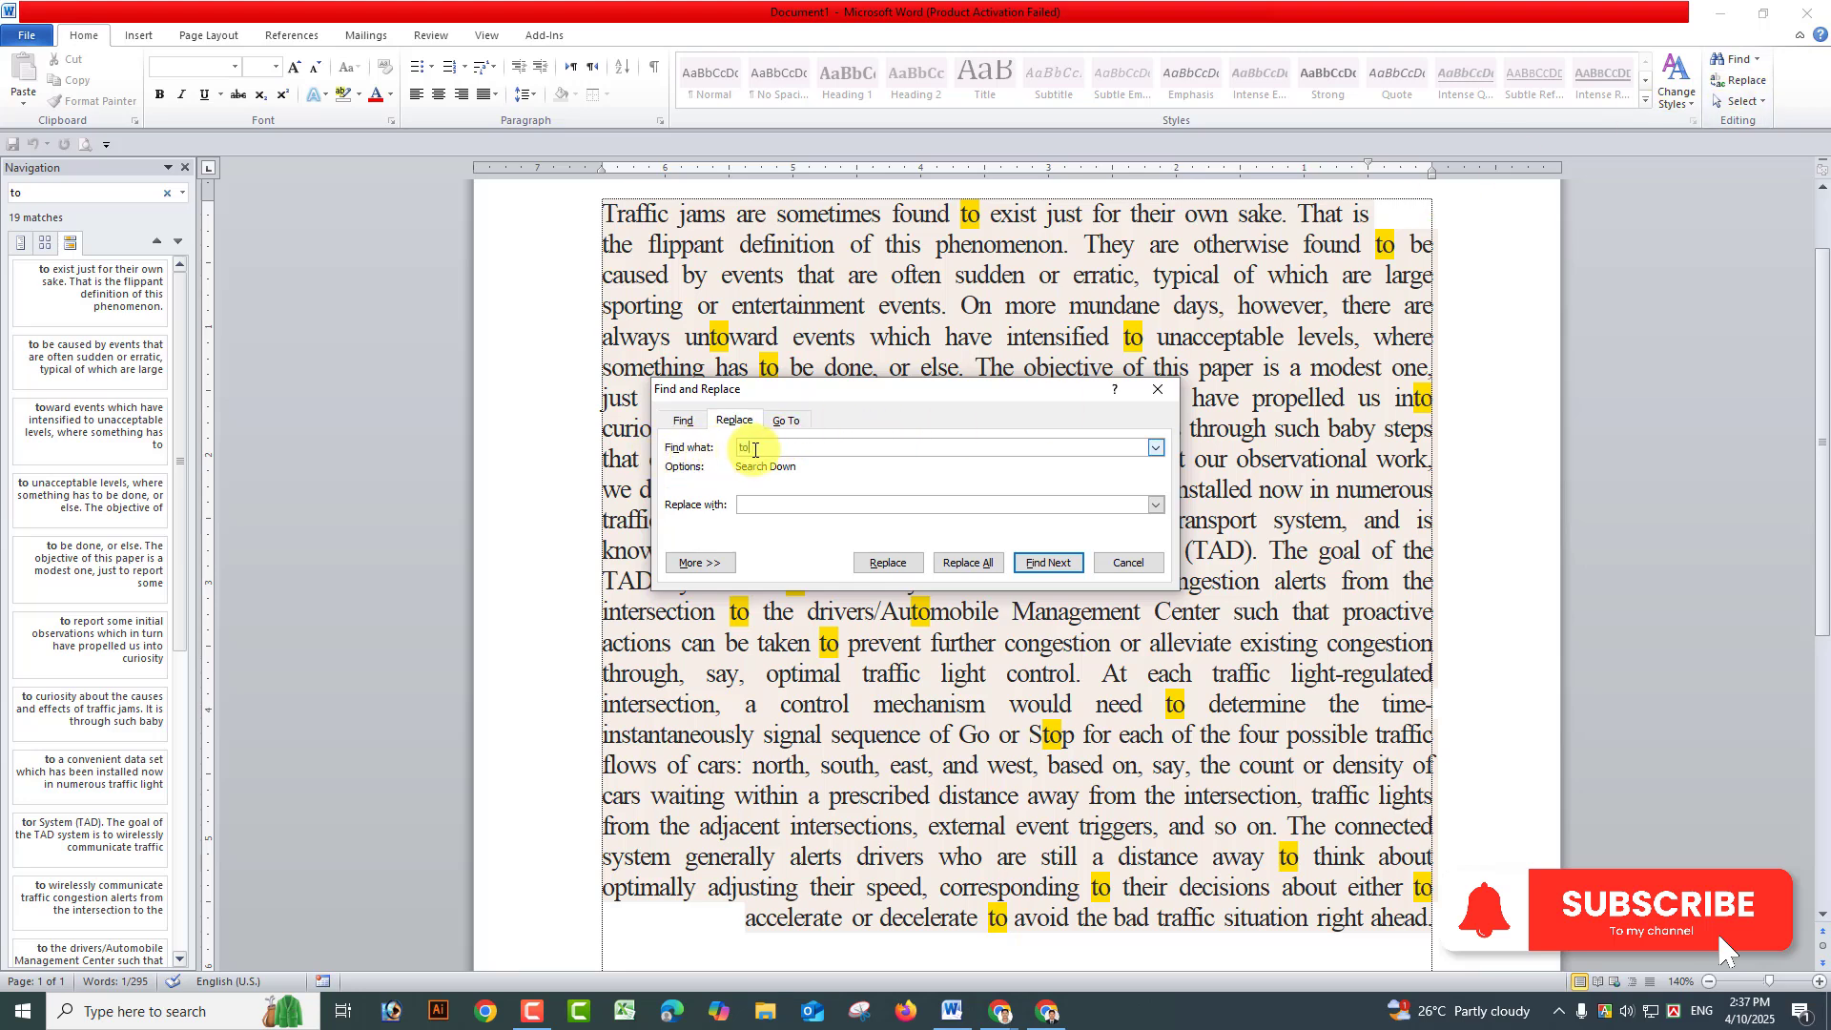
click(745, 504)
text(of)
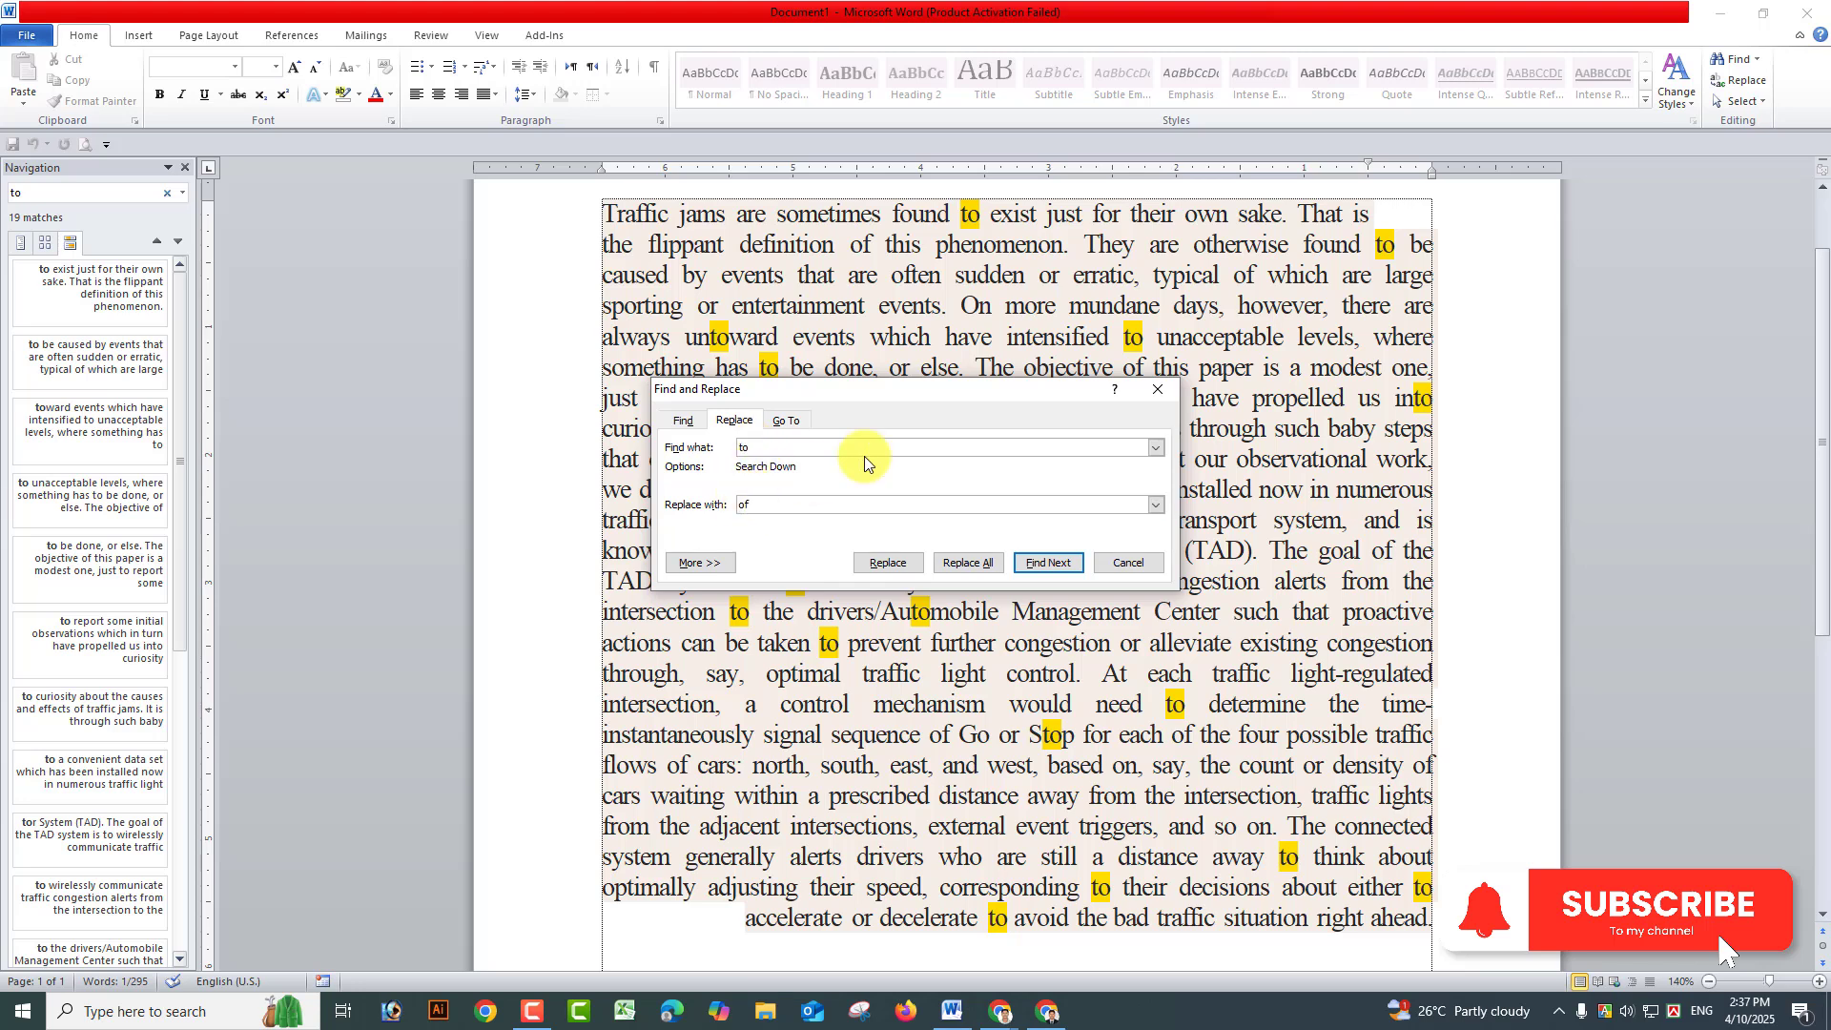
click(976, 564)
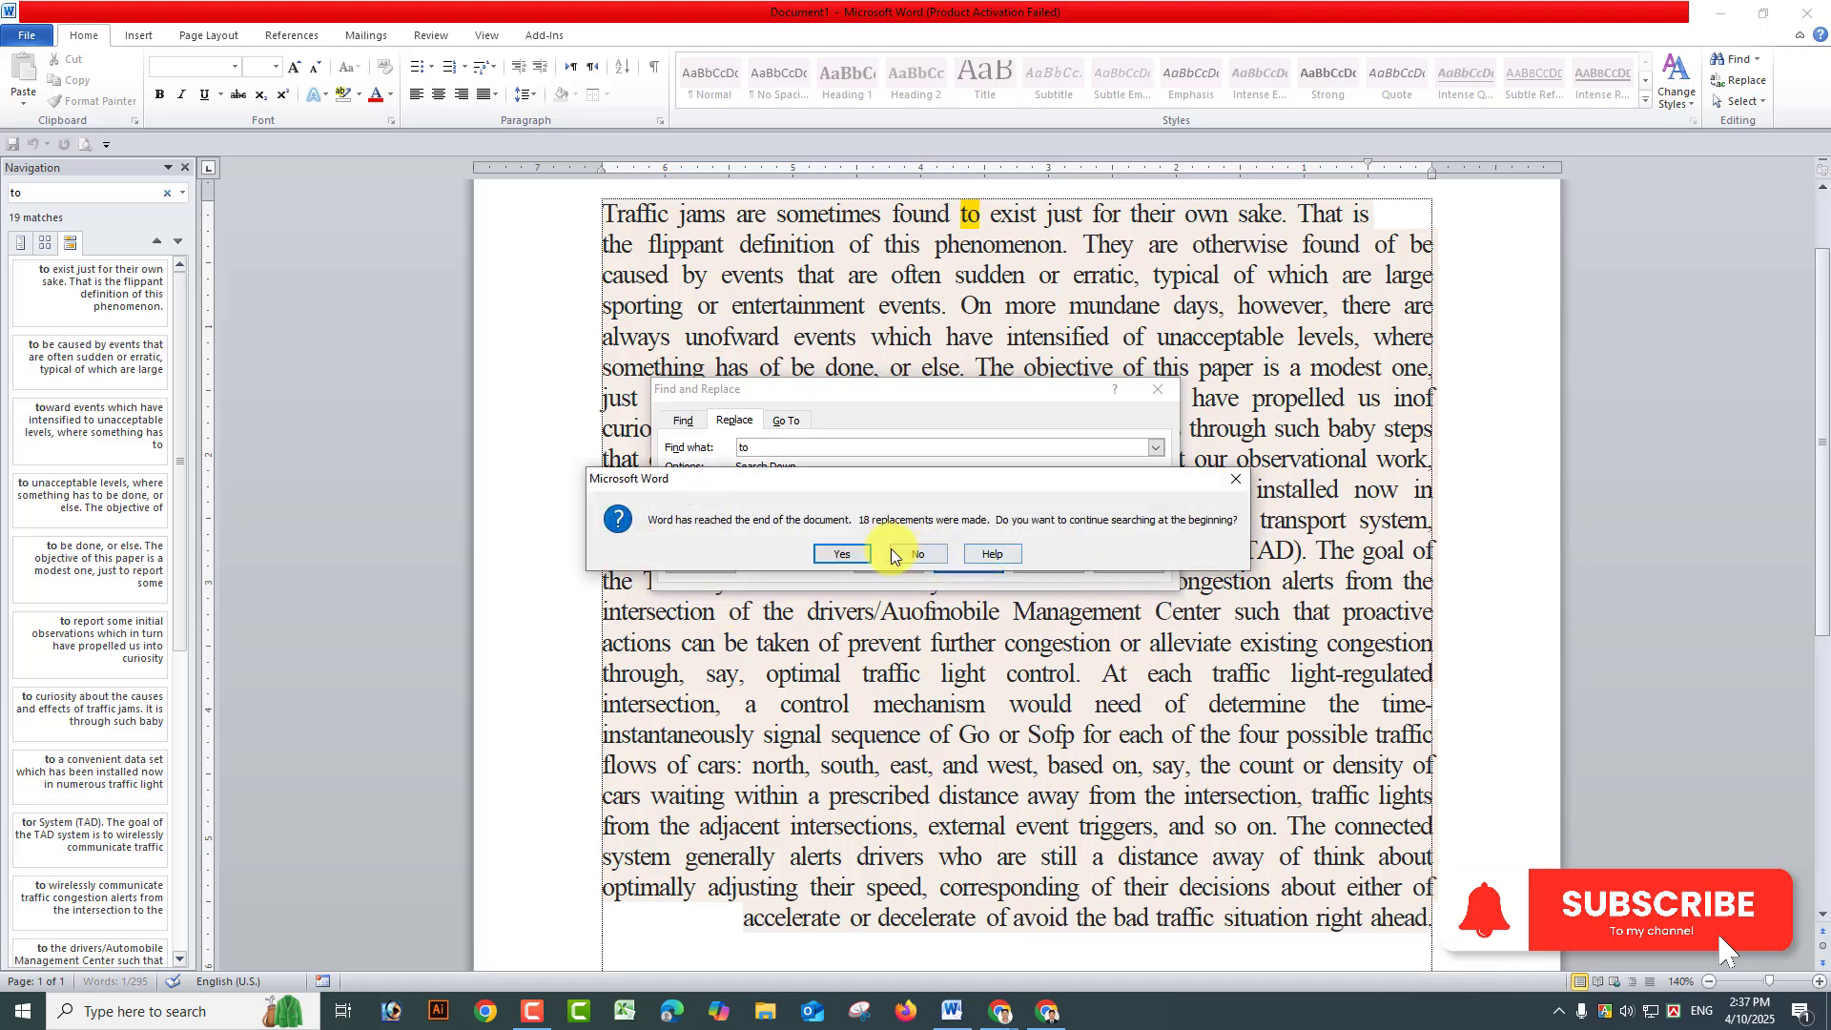
click(854, 556)
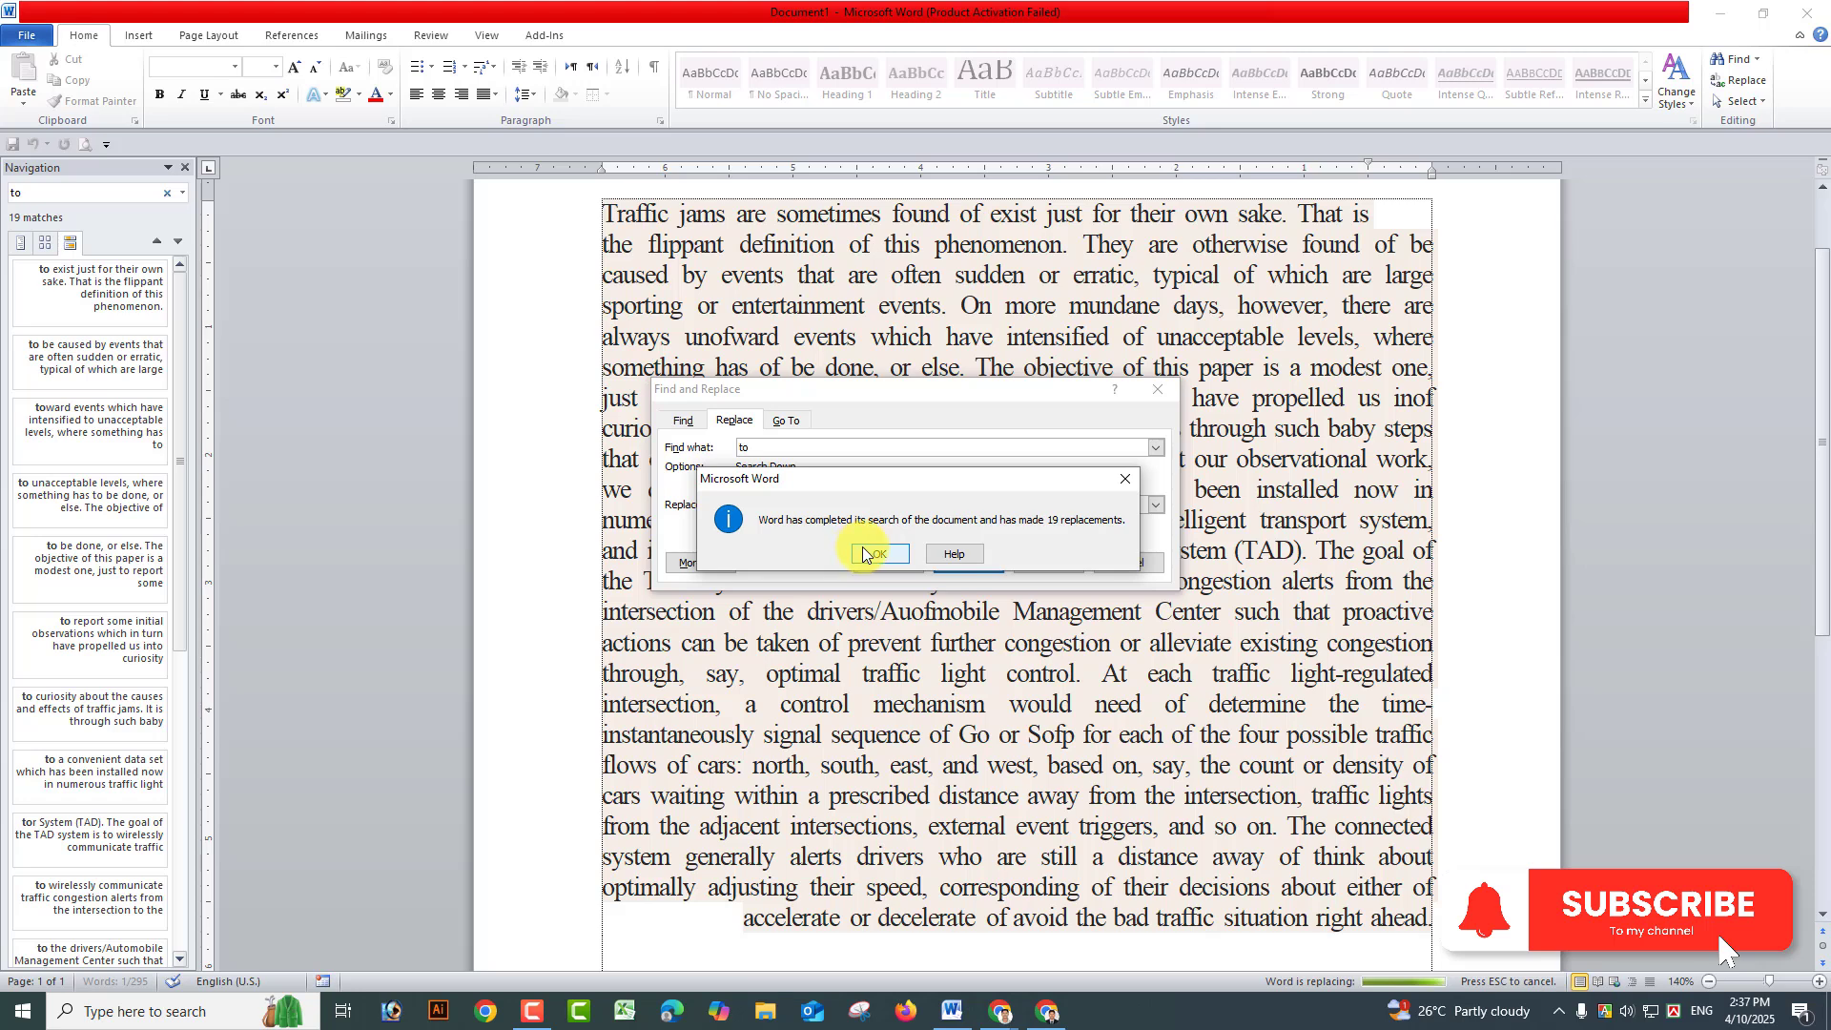
click(884, 545)
click(1158, 389)
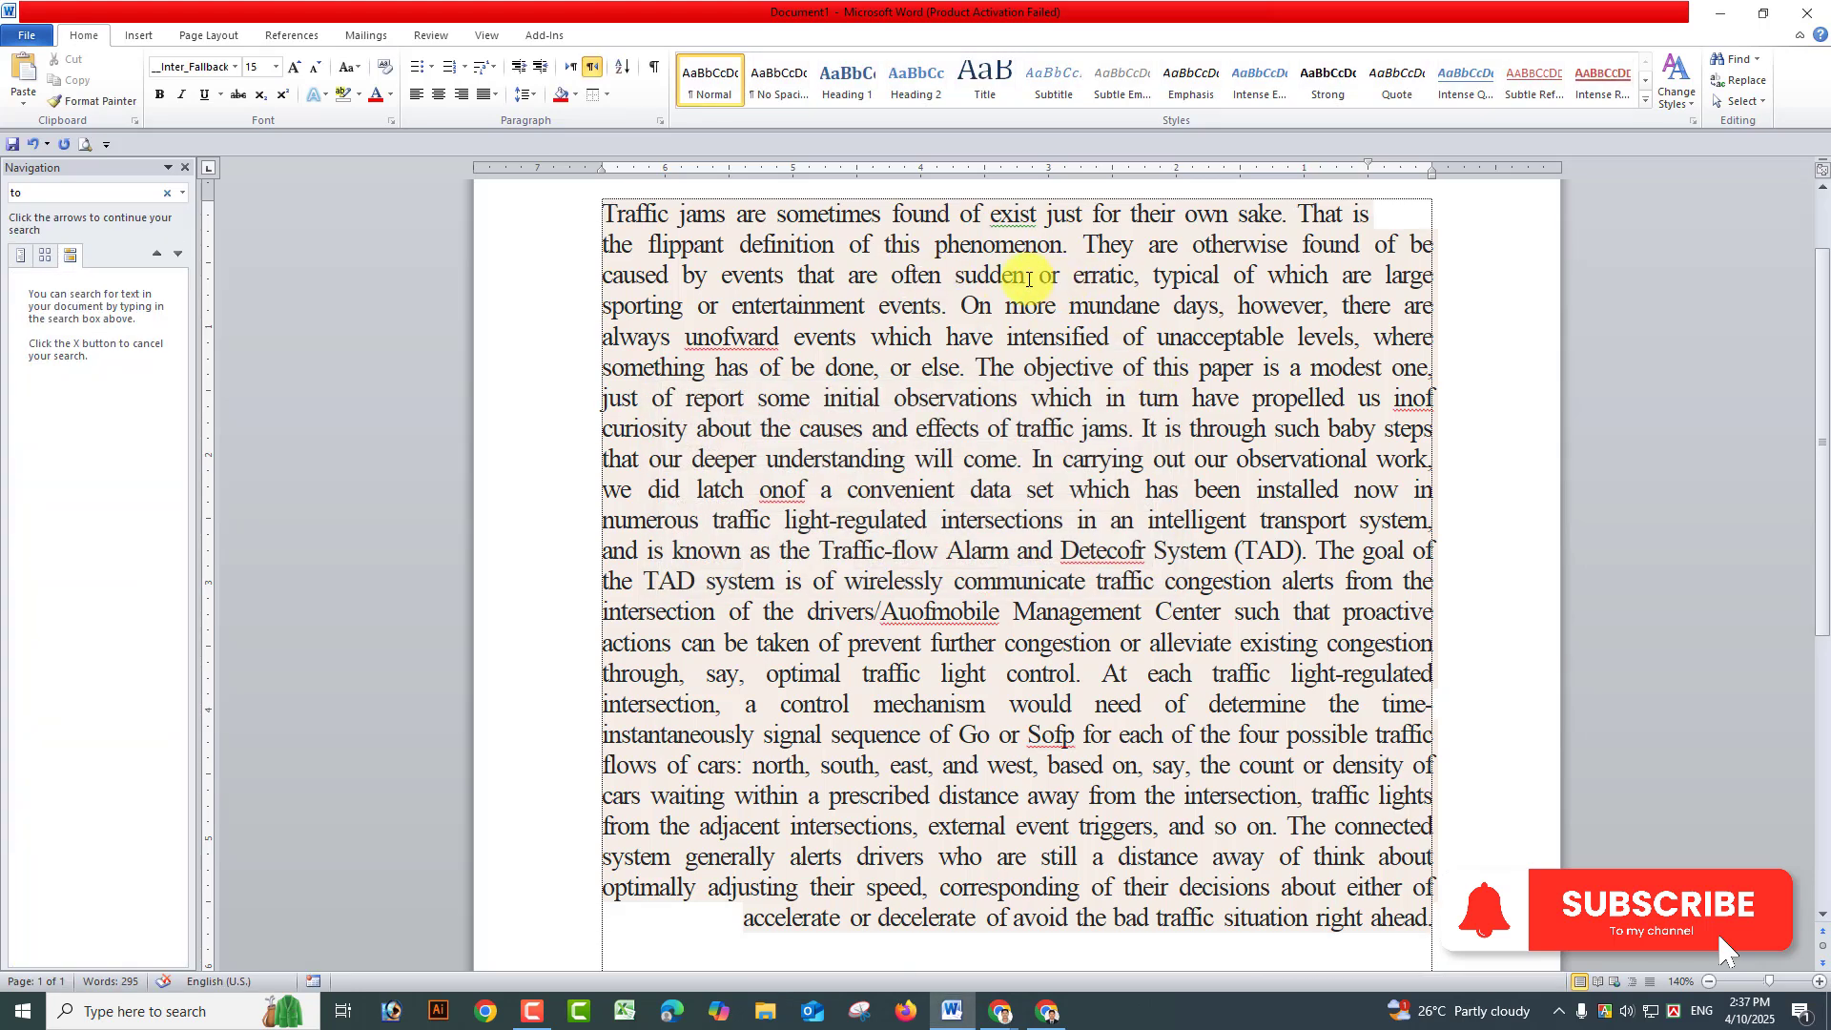
Step: Search the document for "of" to highlight its occurrences in the traffic jam text
drag(971, 217, 982, 217)
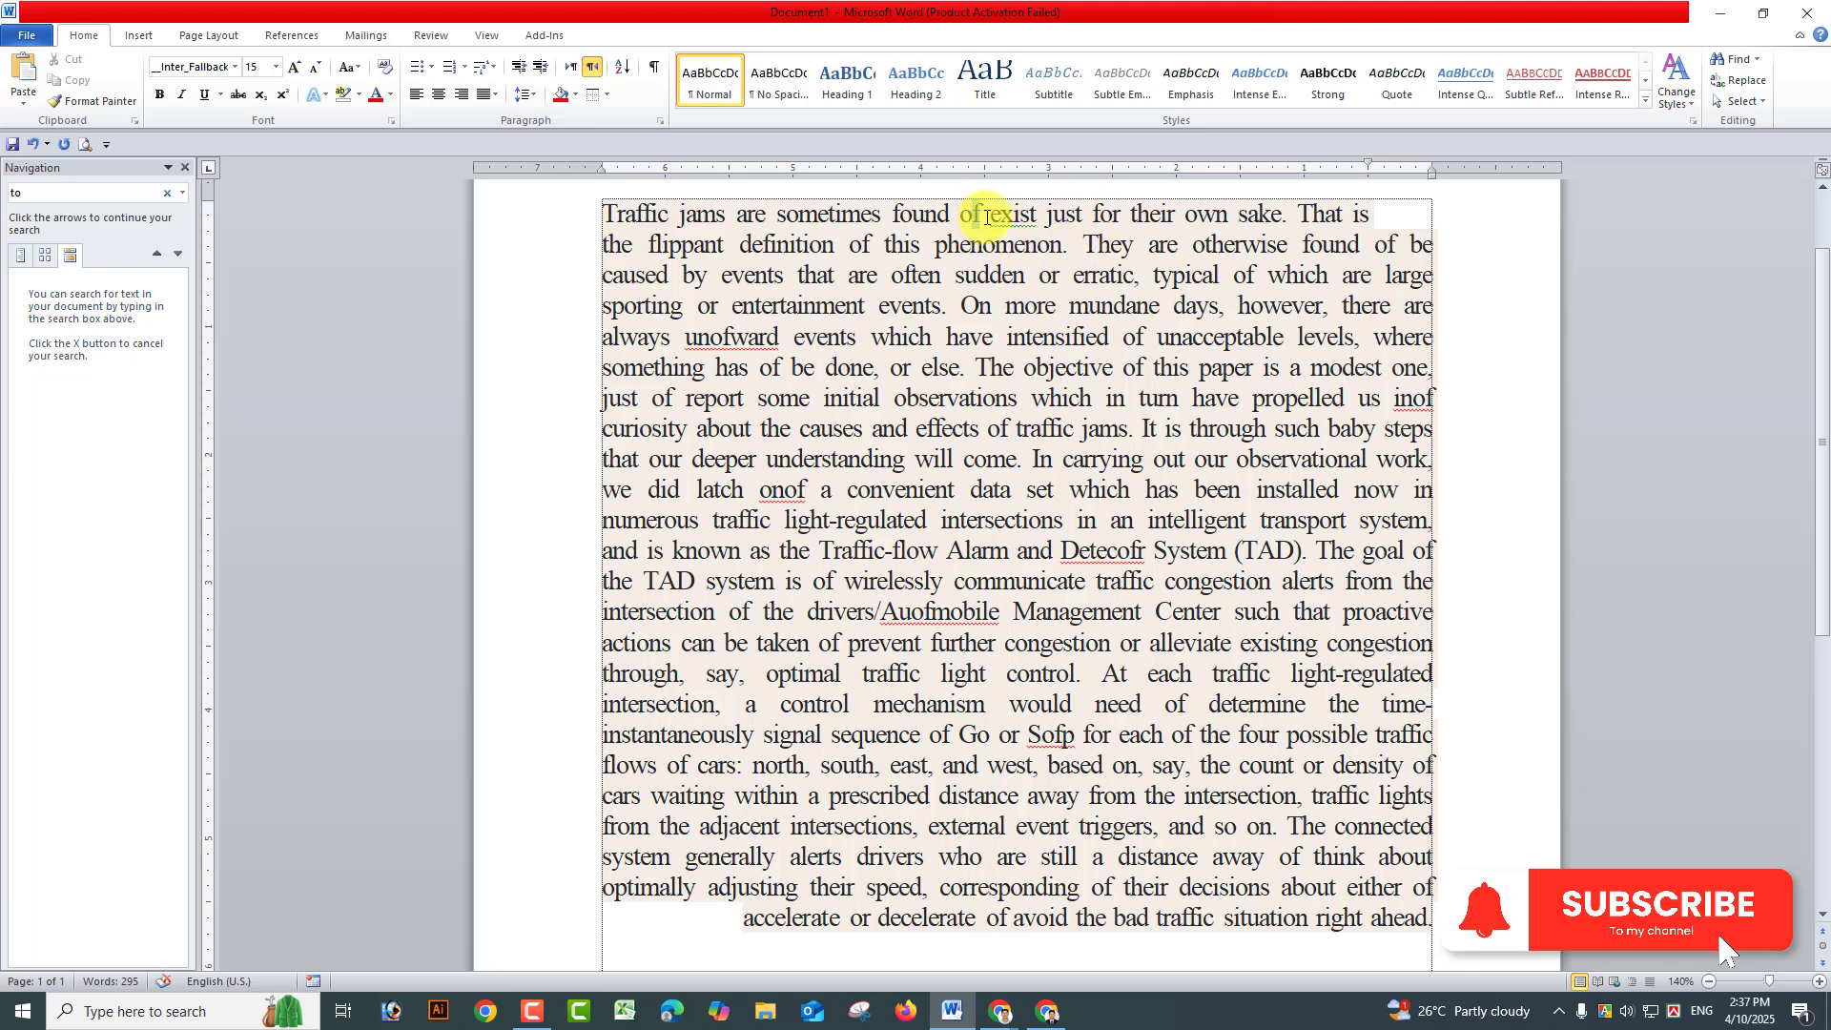
click(38, 197)
click(21, 190)
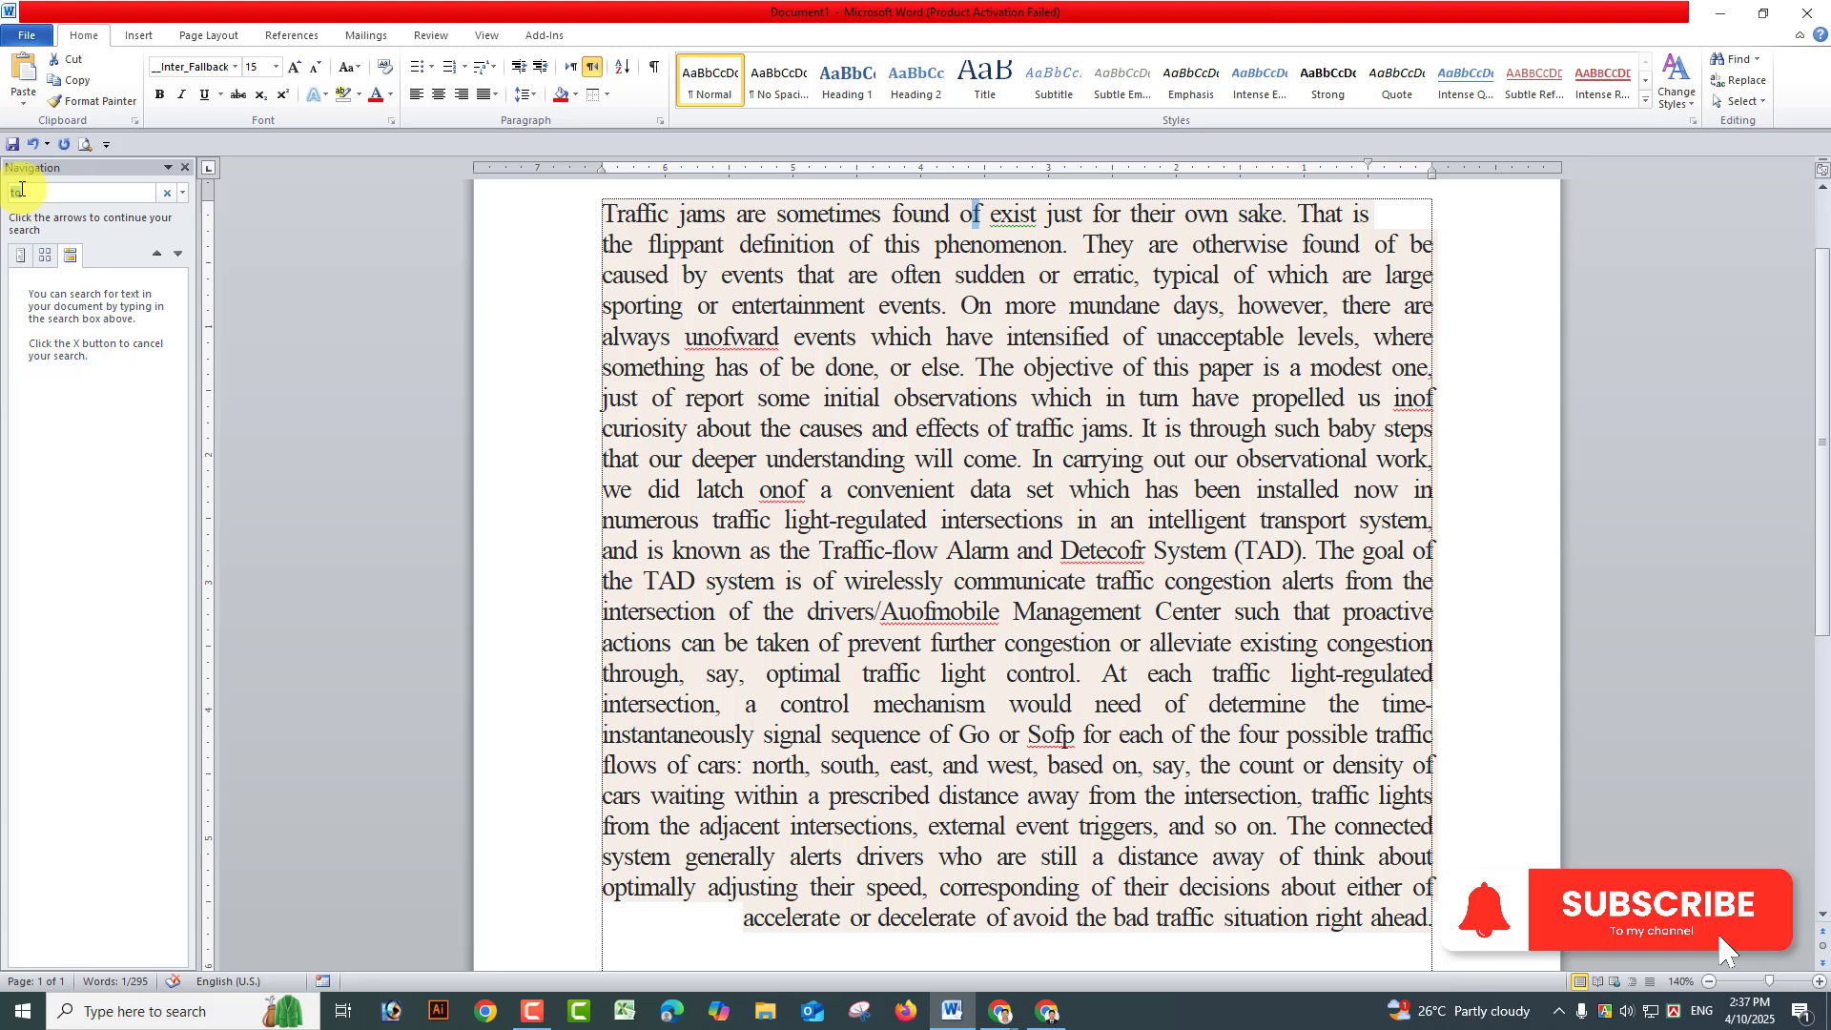
text(of)
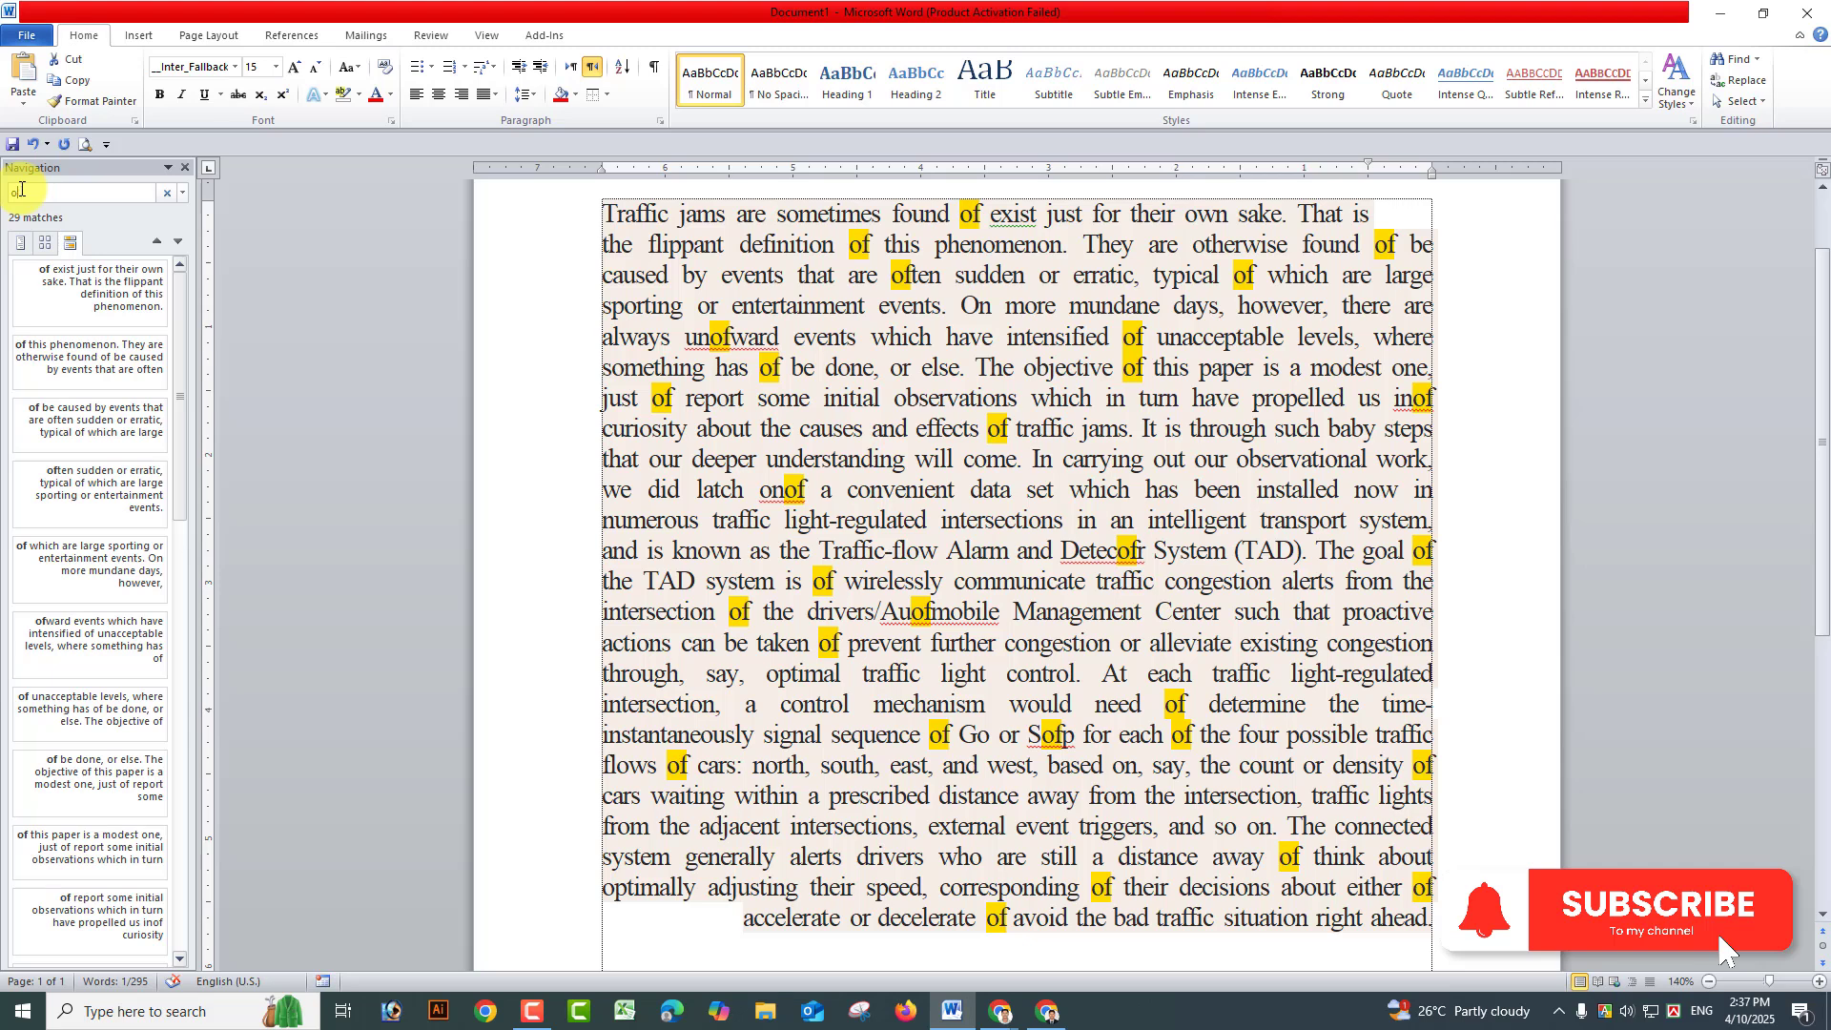
Step: Search the document for "to" again to check for remaining occurrences, and close the search pane
key(BackSpace)
key(BackSpace)
text(to)
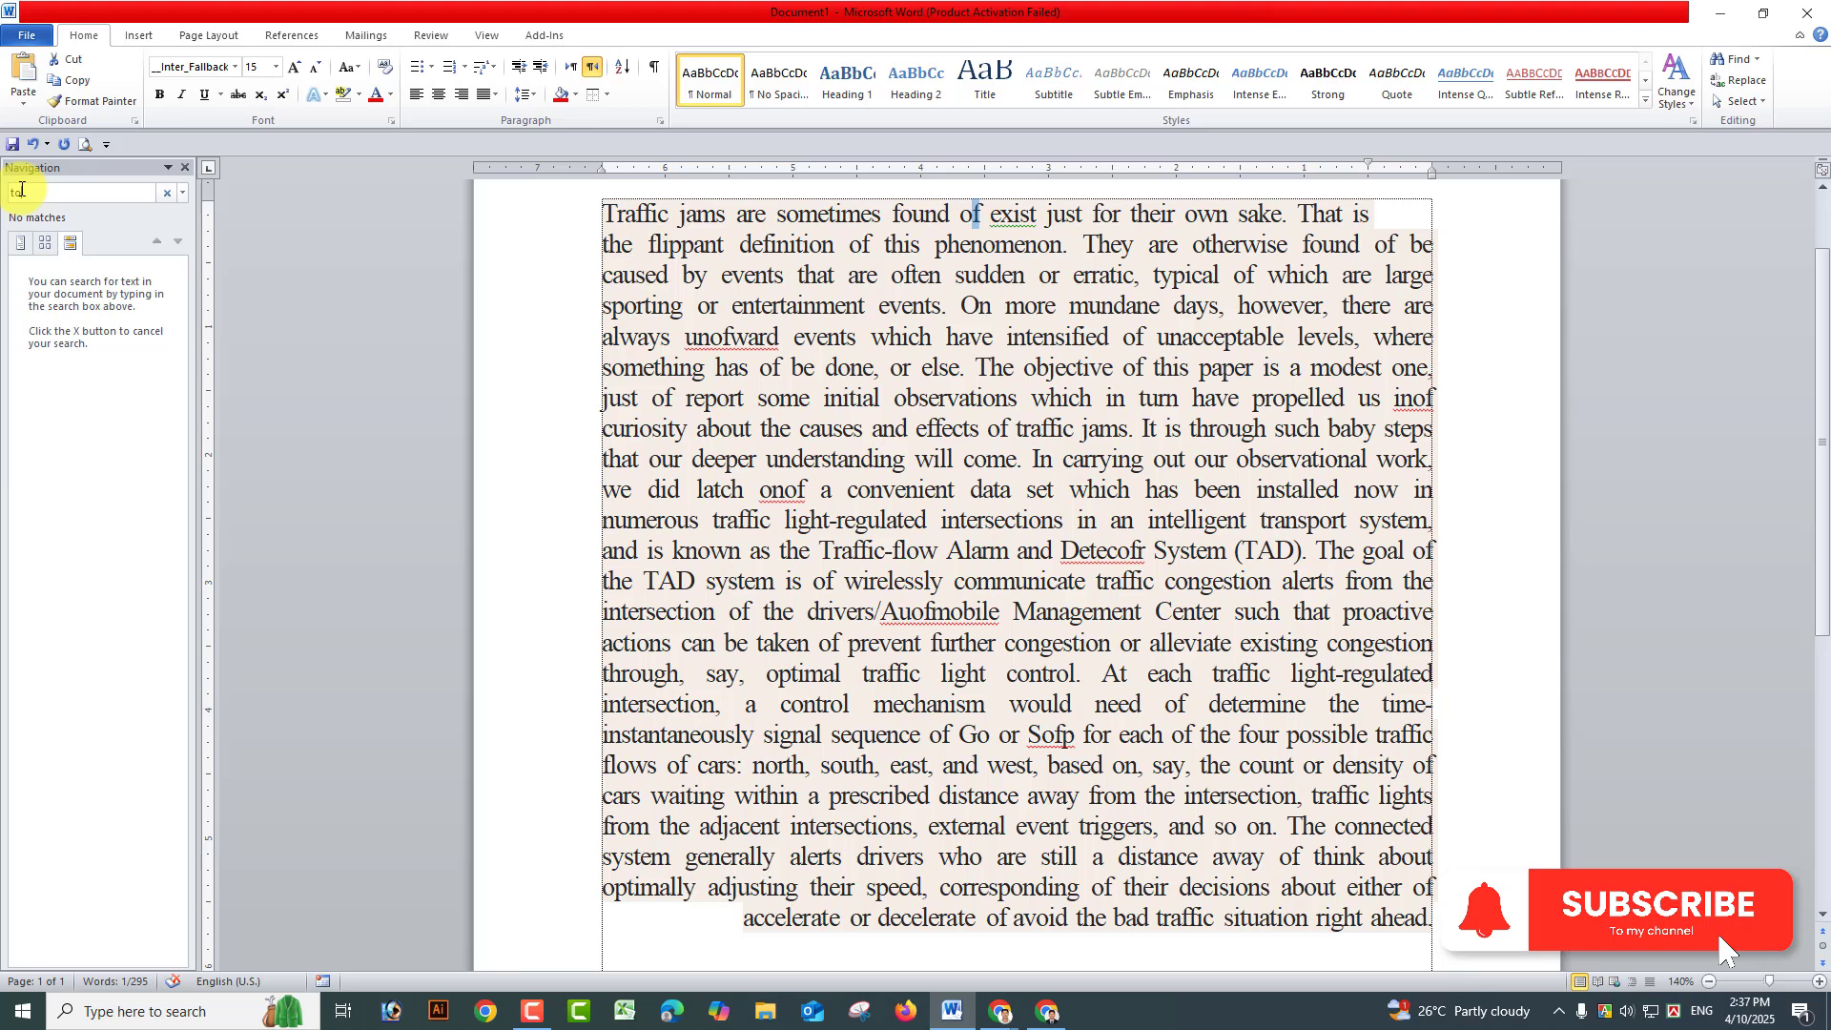
click(185, 167)
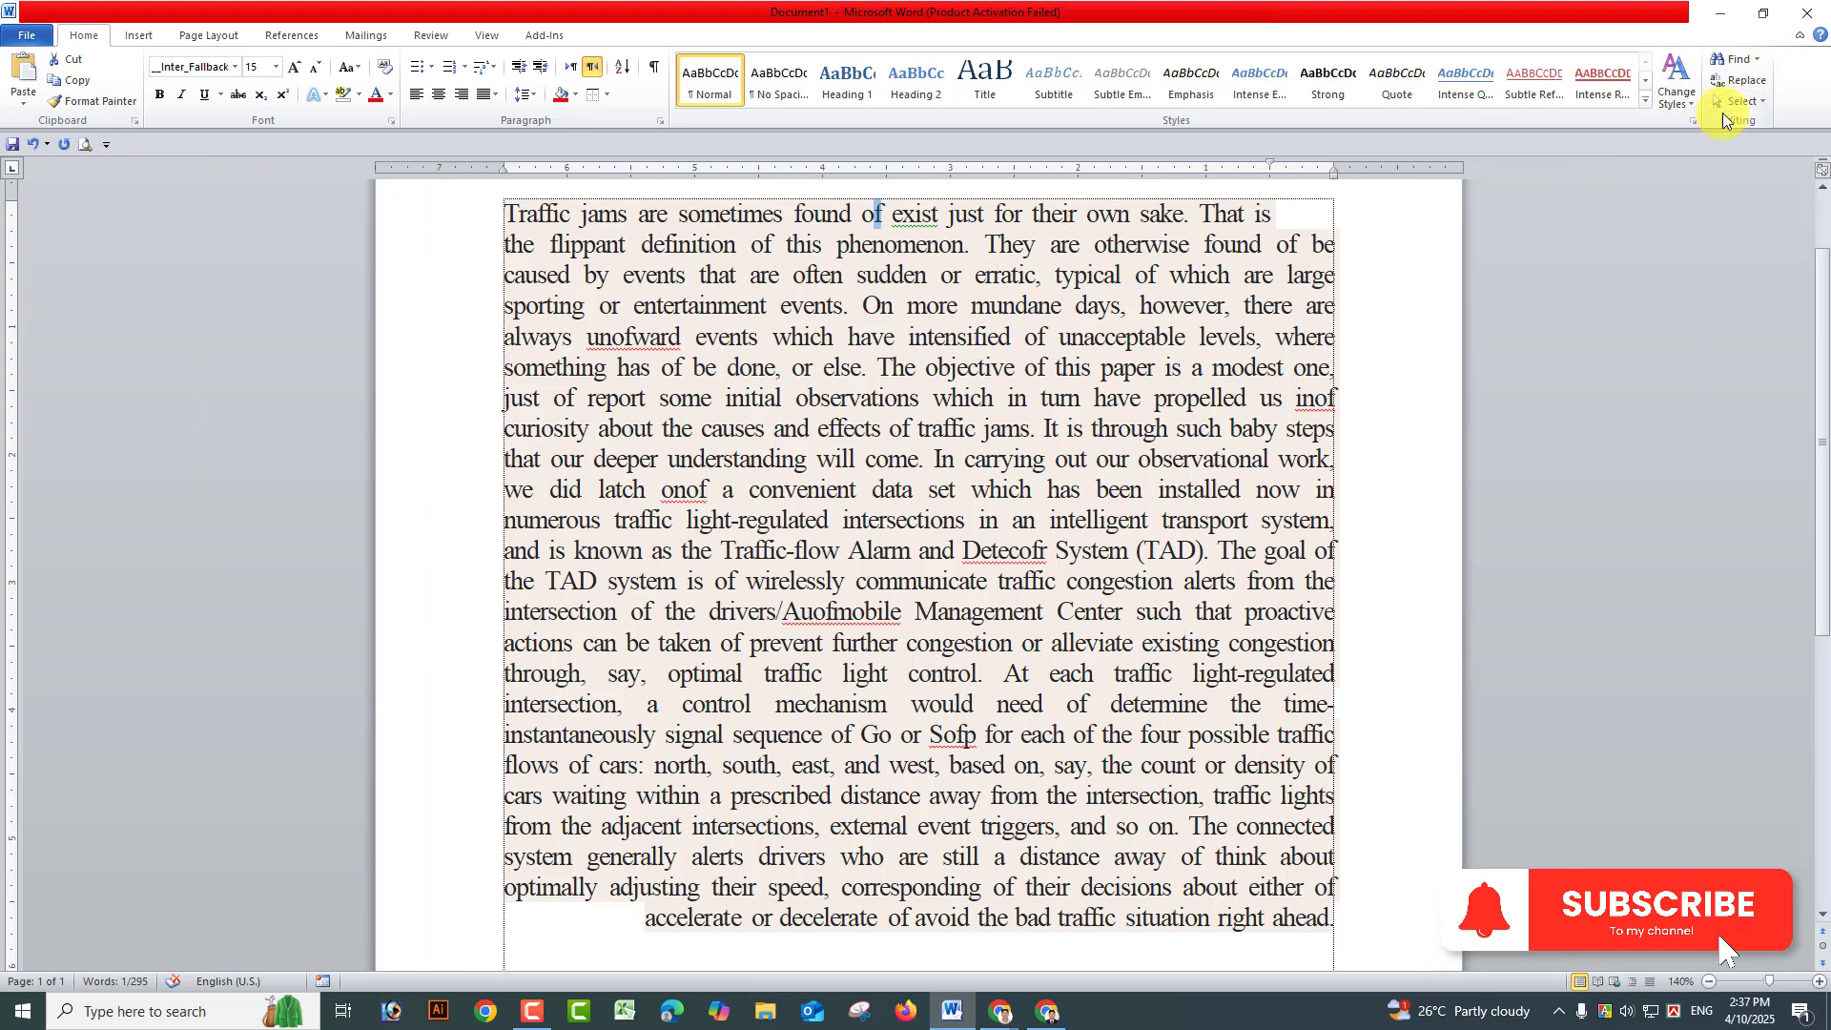
Step: Look over the text selection options and select the first sentence of the traffic jam text
click(1750, 105)
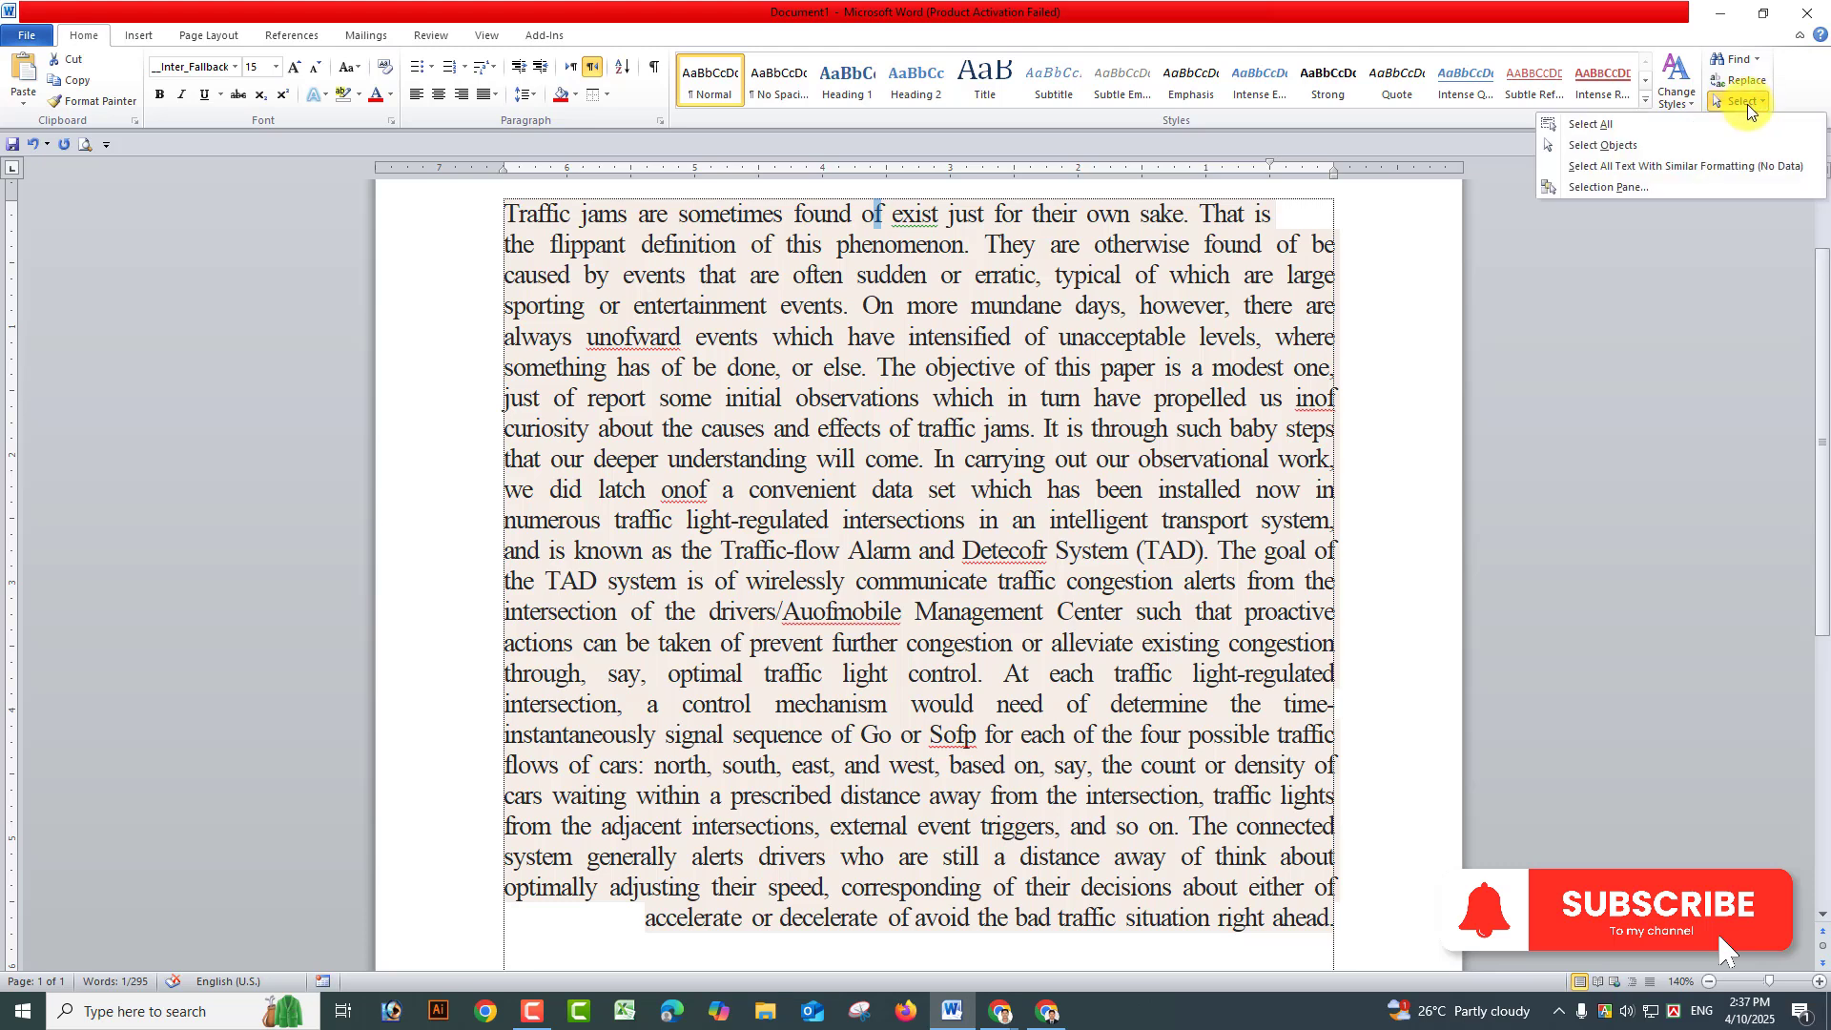
click(449, 218)
drag(498, 217, 1030, 674)
click(766, 462)
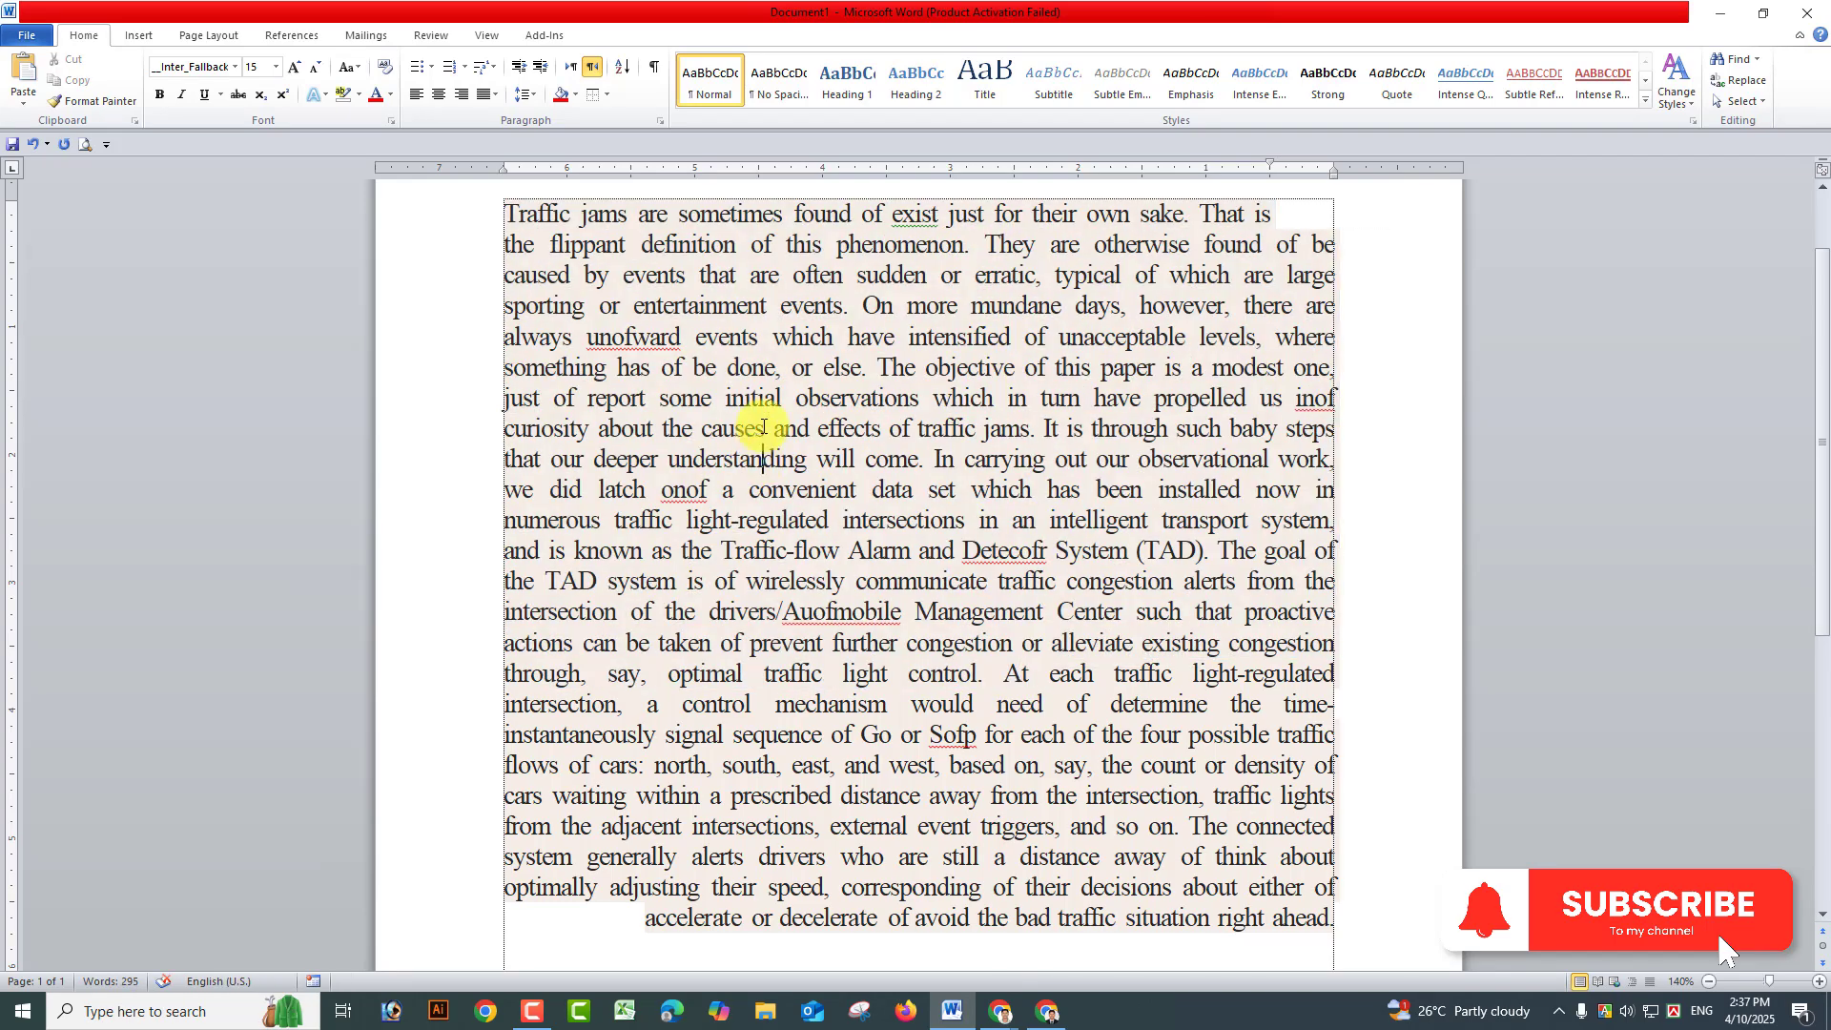
drag(504, 214, 1213, 215)
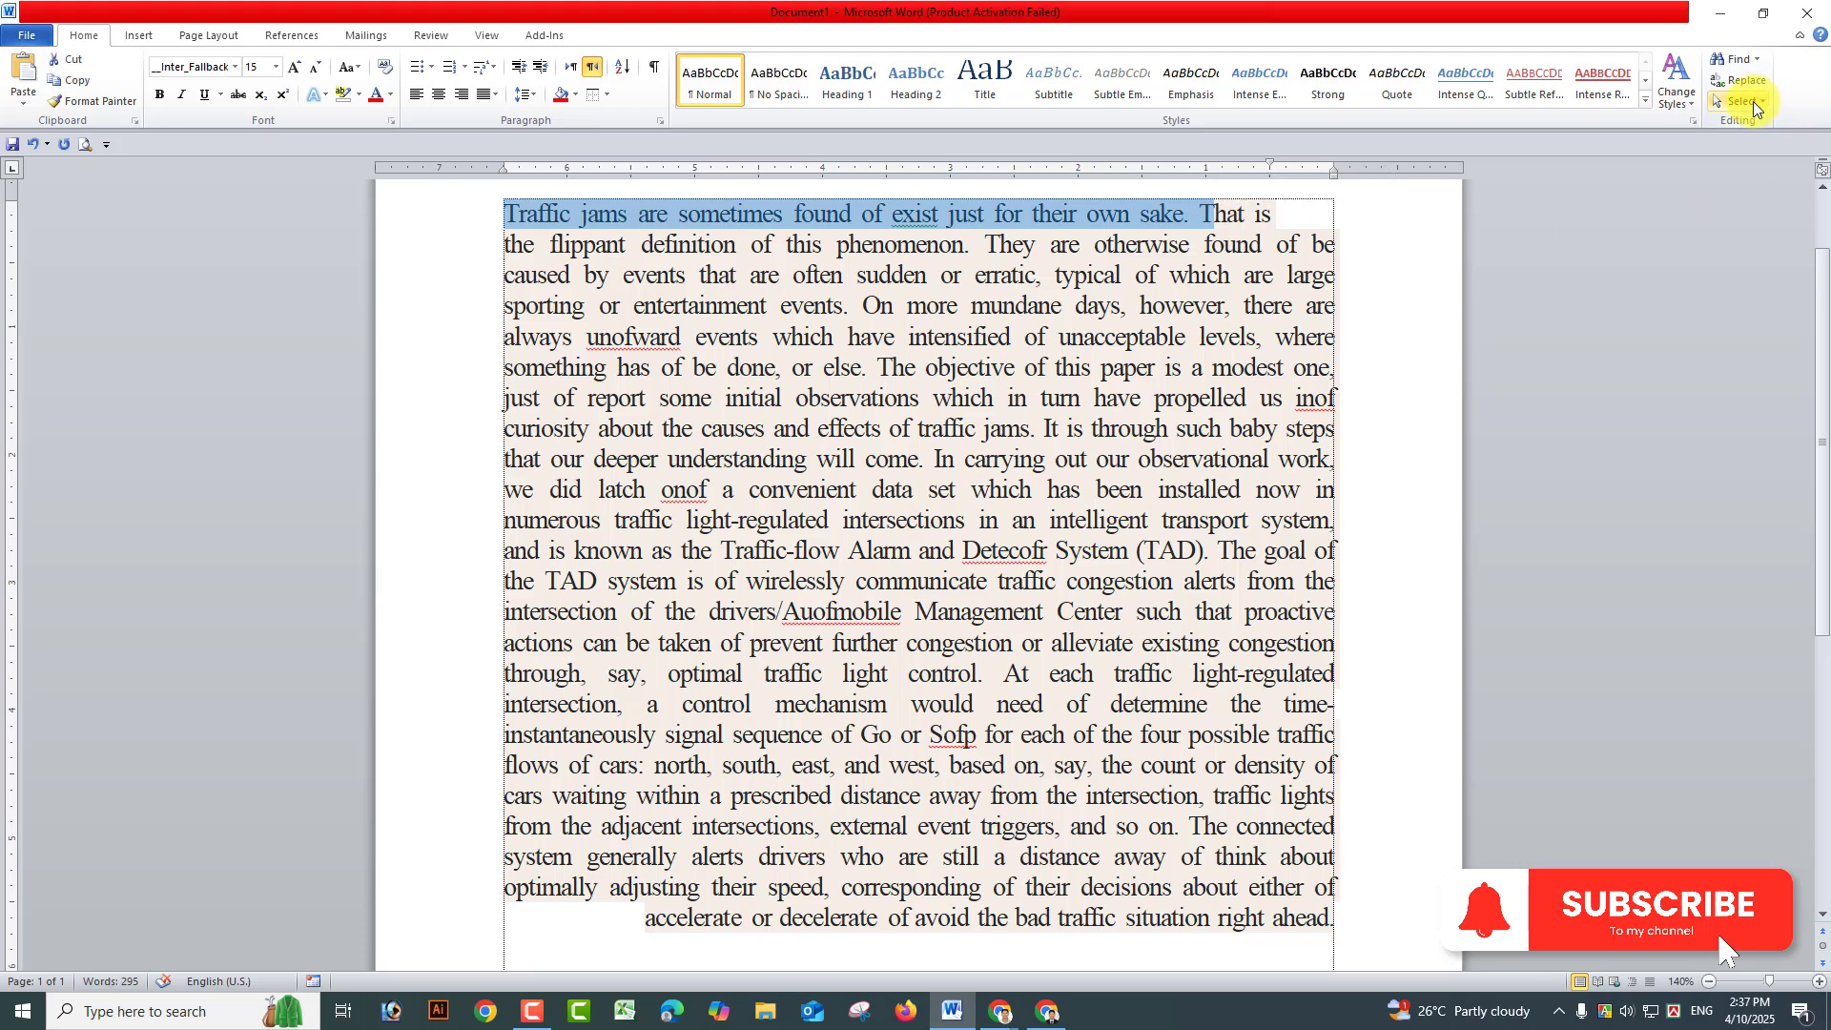